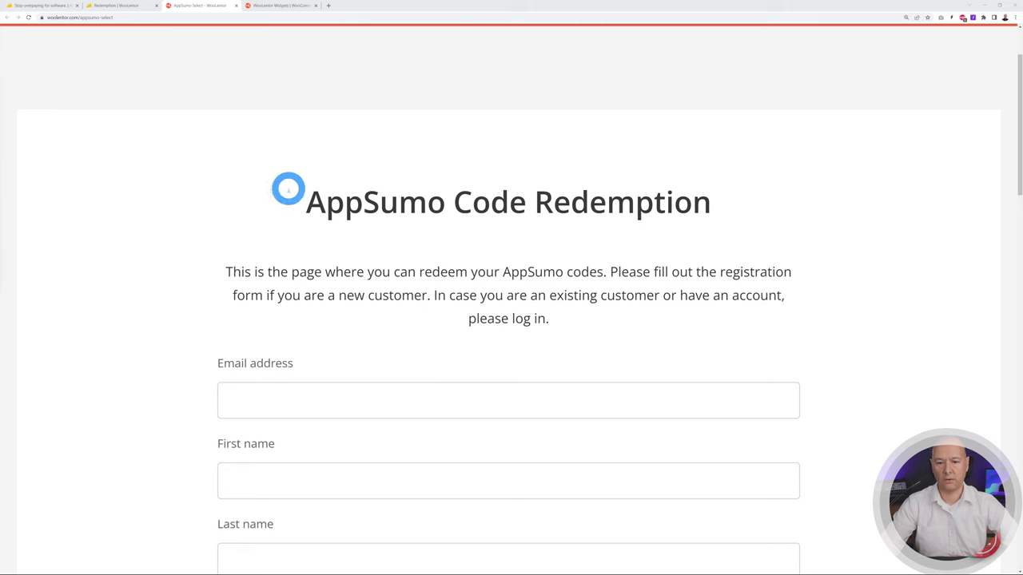
# - Fill in the redemption form with the customer's e-mail, first and last name, country Ireland and the AppSumo codes, and redeem them
pyautogui.scroll(-2, 865, 229)
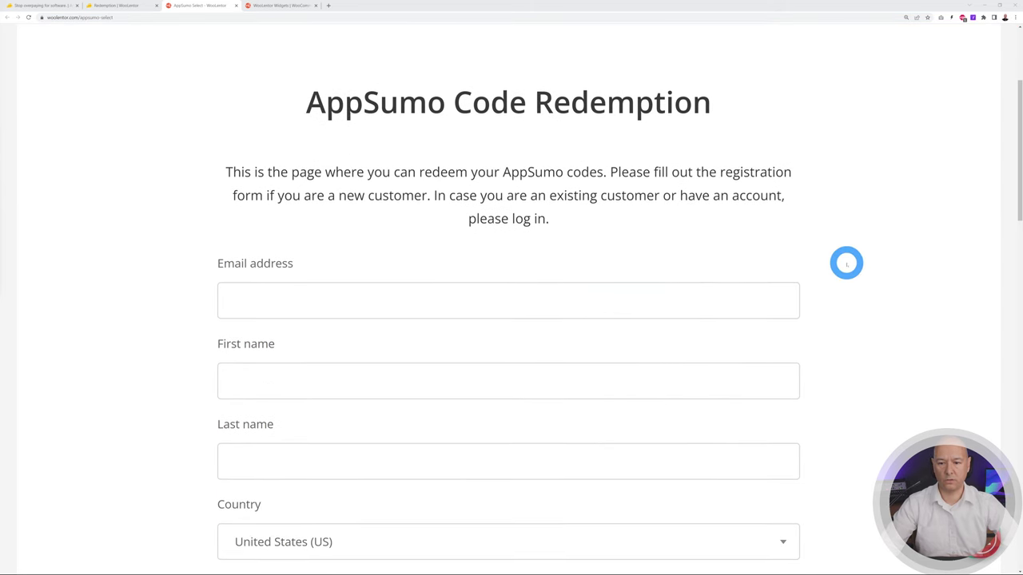
pyautogui.scroll(-2, 844, 263)
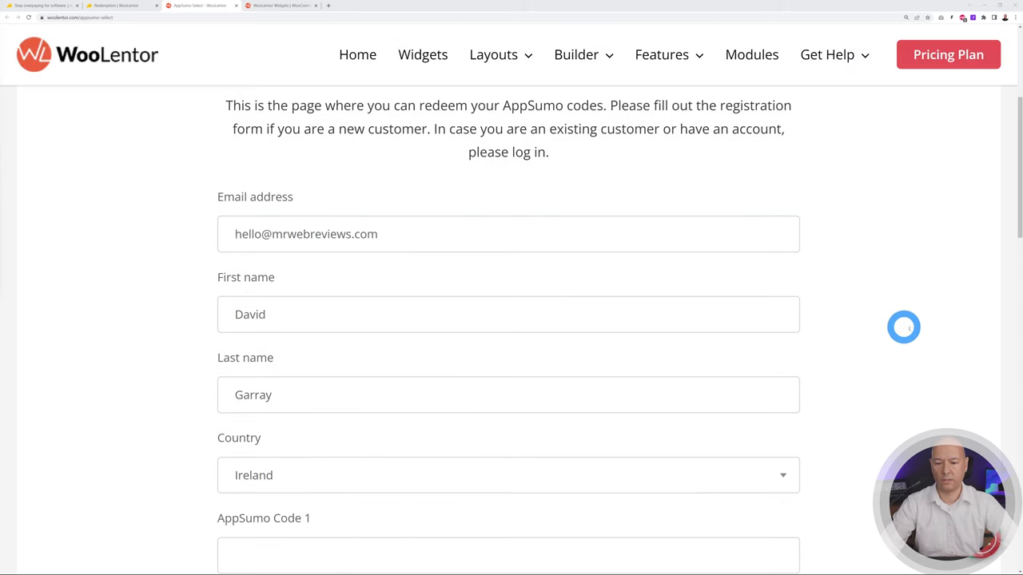
pyautogui.scroll(-5, 904, 325)
pyautogui.scroll(-1, 921, 323)
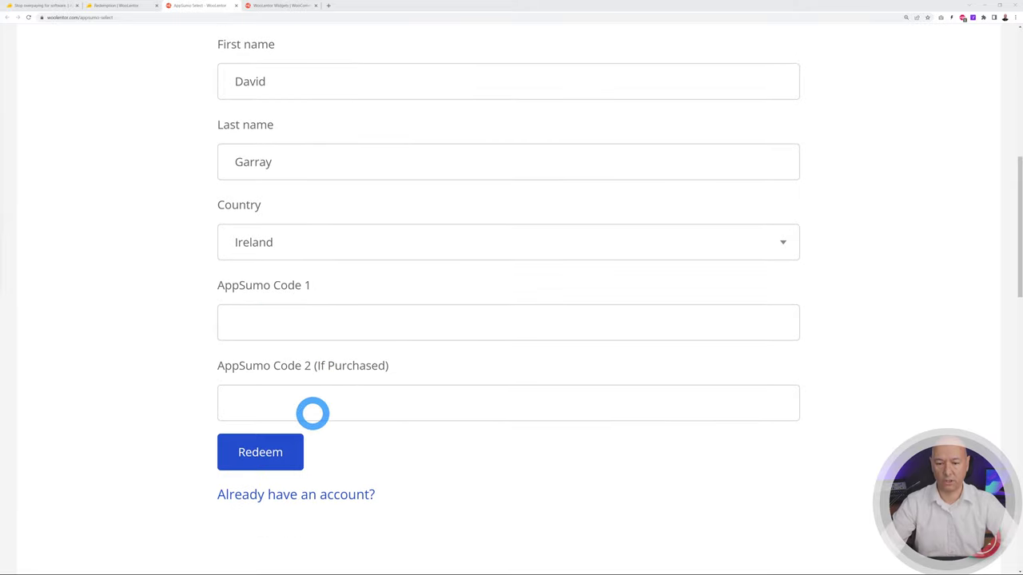
pyautogui.click(308, 404)
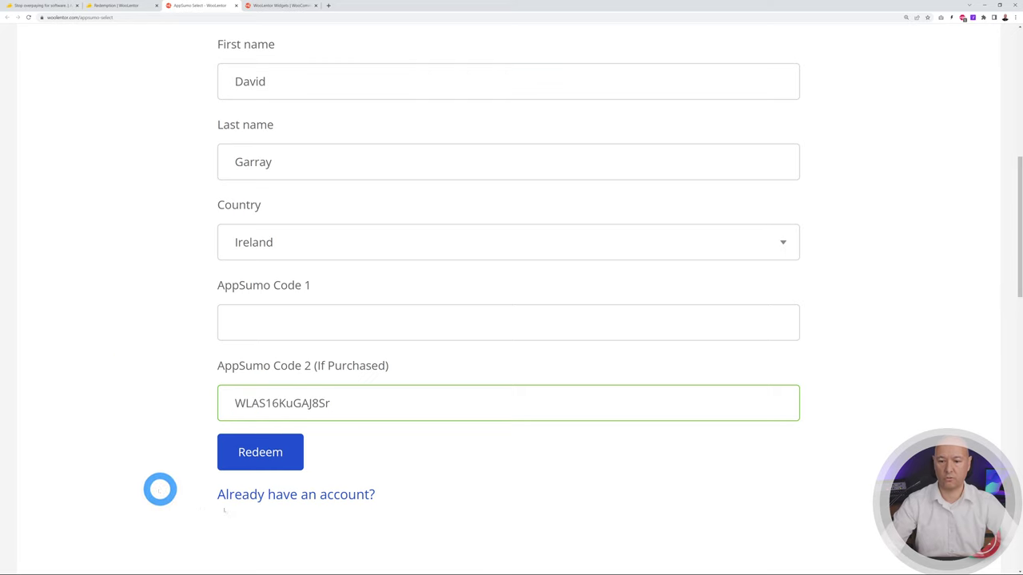
pyautogui.click(255, 455)
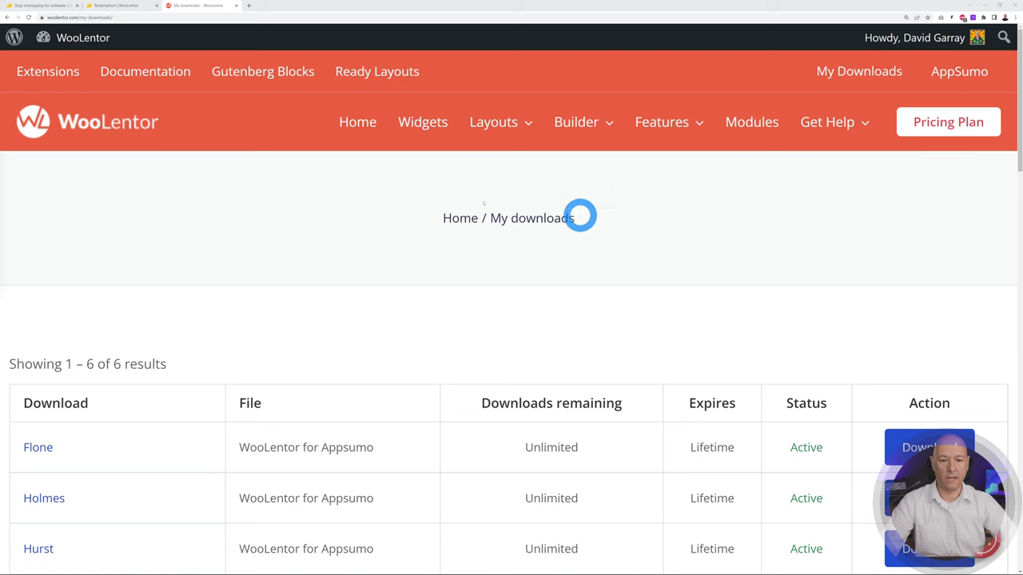
# - Download the WooLentor for AppSumo plugin zip from the downloads table and save it in the PLUGINS folder
pyautogui.scroll(-3, 580, 311)
pyautogui.scroll(-1, 580, 312)
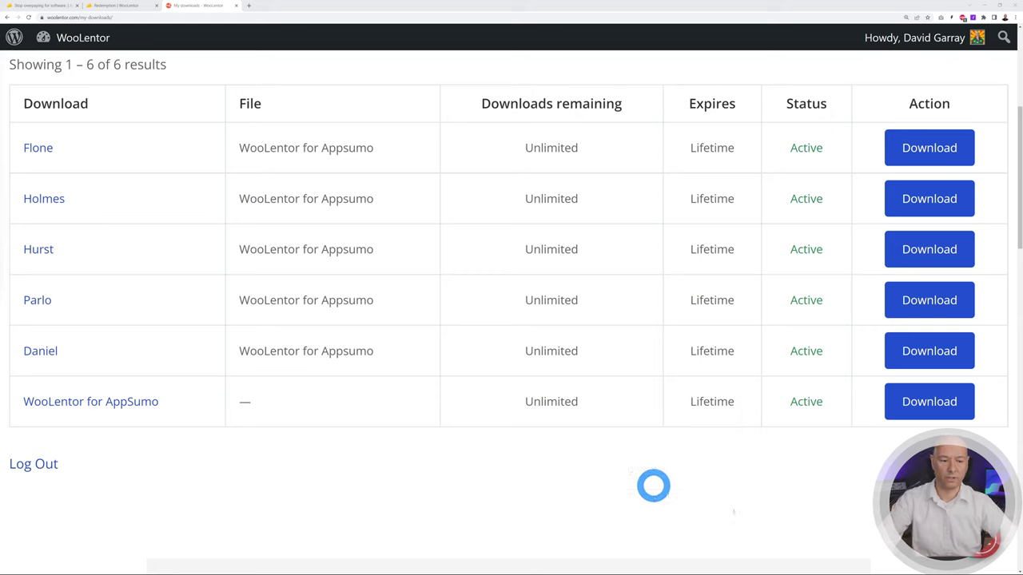
pyautogui.click(914, 401)
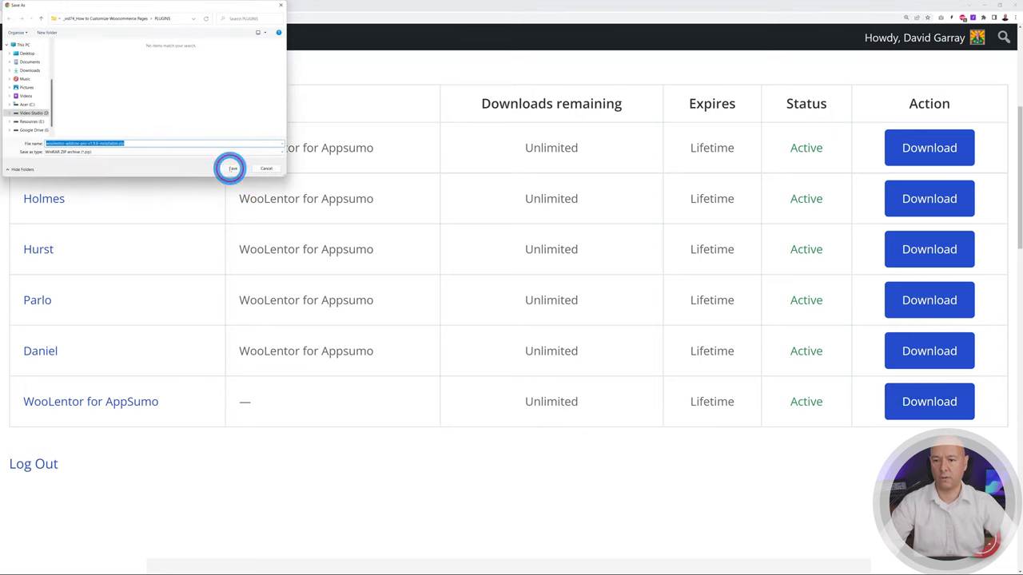
pyautogui.click(229, 167)
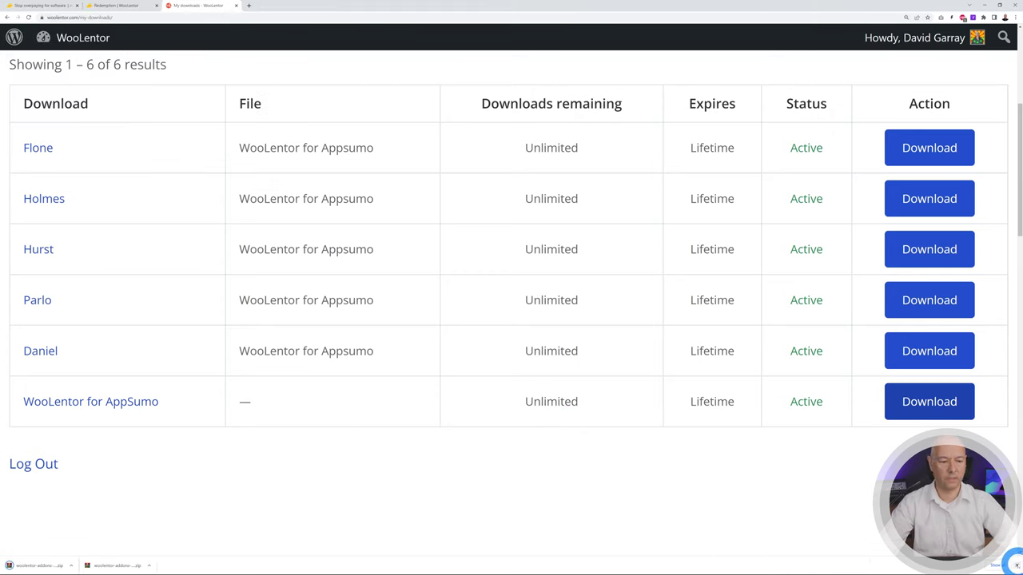
pyautogui.click(1017, 565)
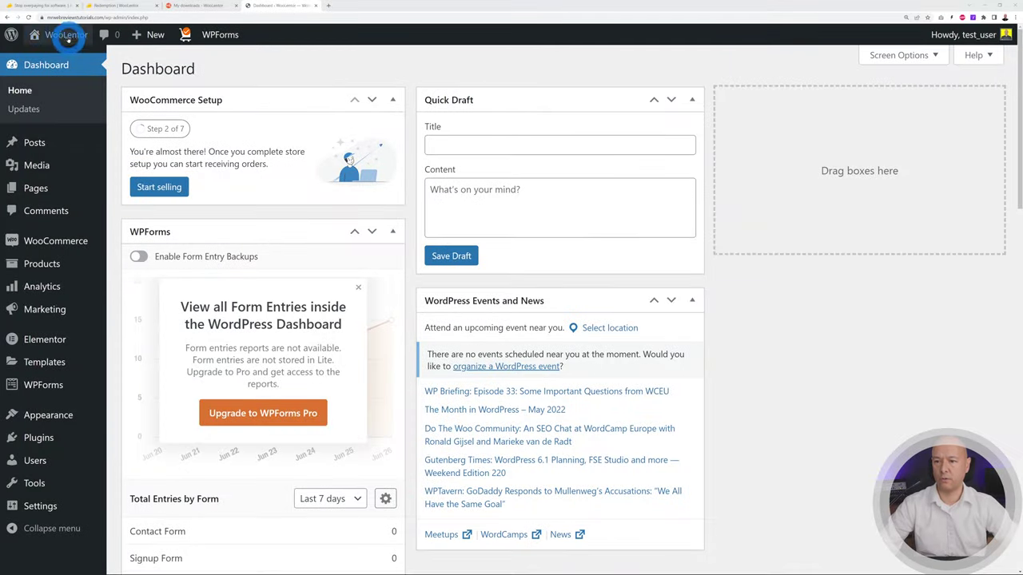
# - Open the live site from the WordPress dashboard in a new tab and look over the home page's product section
pyautogui.moveTo(65, 35)
pyautogui.rightClick(52, 60)
pyautogui.click(63, 63)
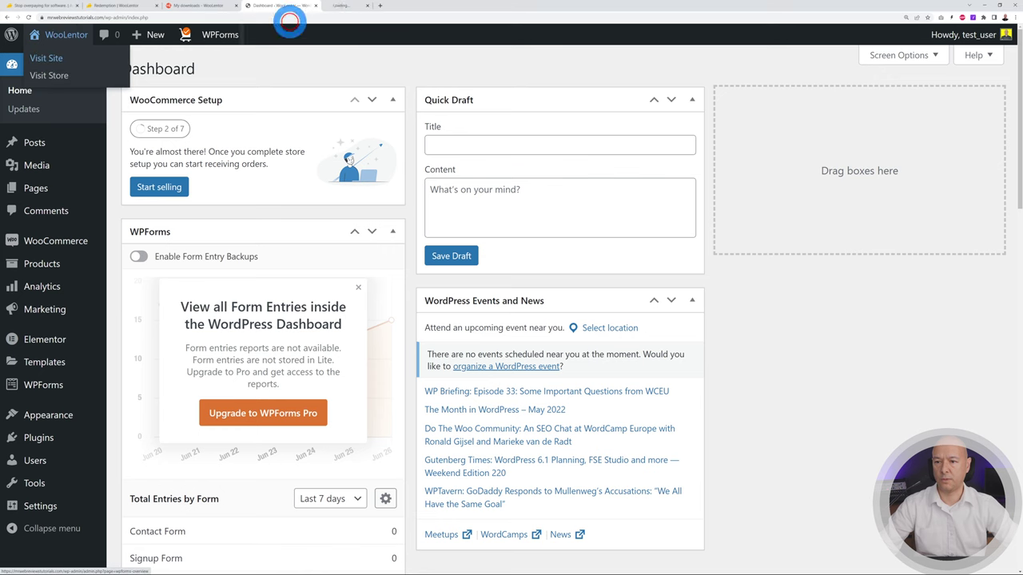
pyautogui.click(338, 6)
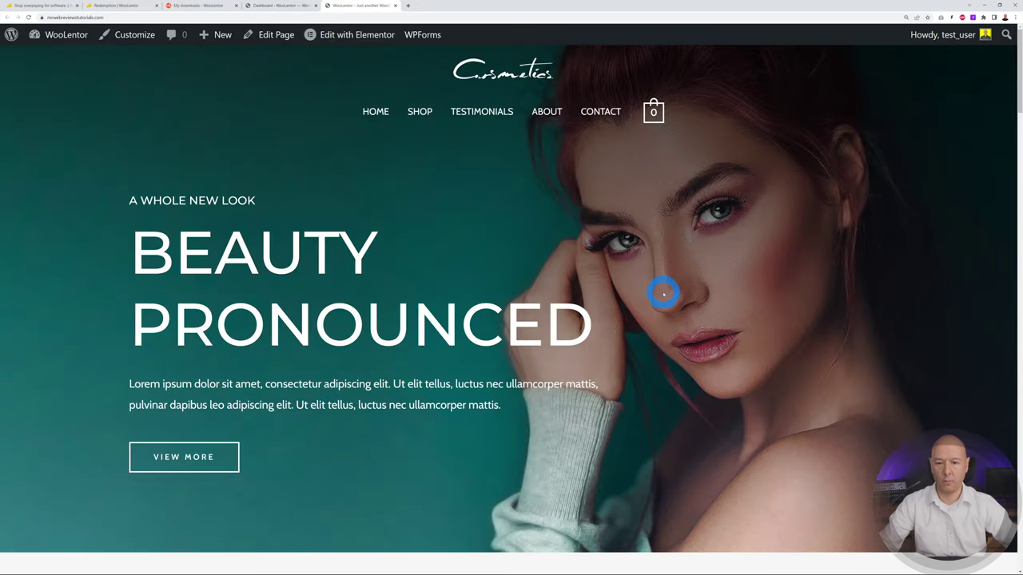
pyautogui.scroll(-10, 663, 294)
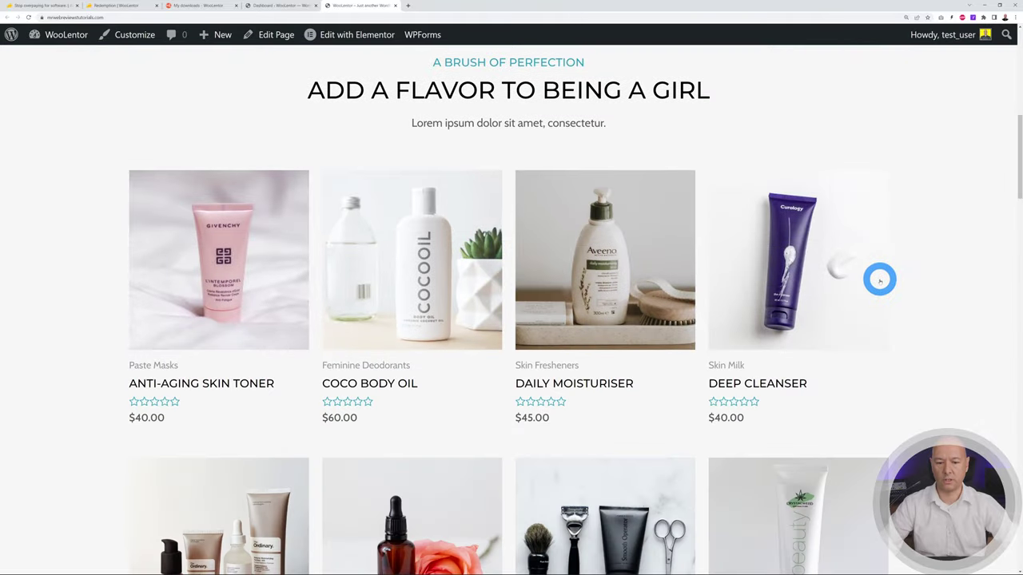
pyautogui.scroll(-2, 879, 278)
pyautogui.scroll(1, 884, 288)
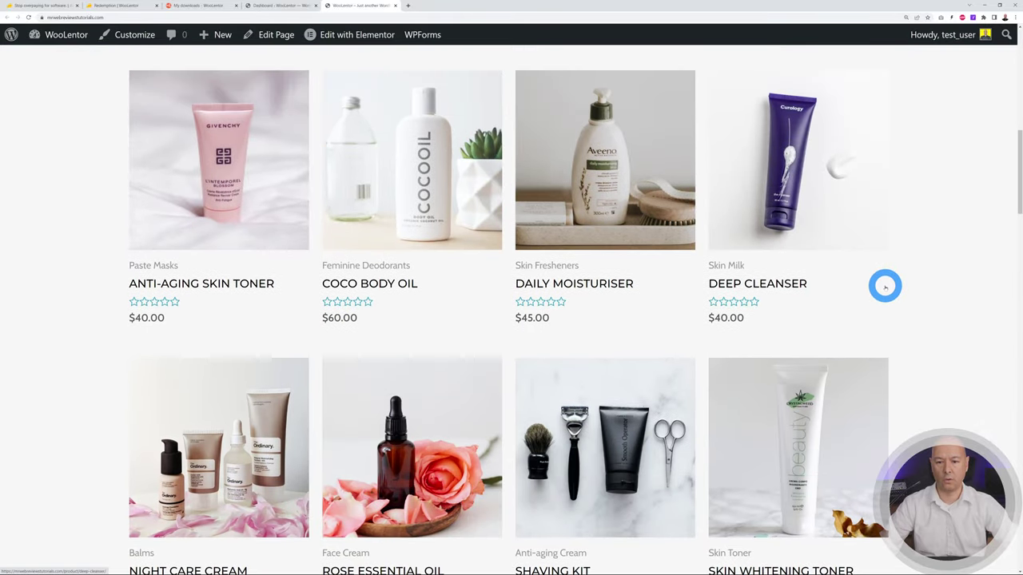
pyautogui.scroll(10, 931, 280)
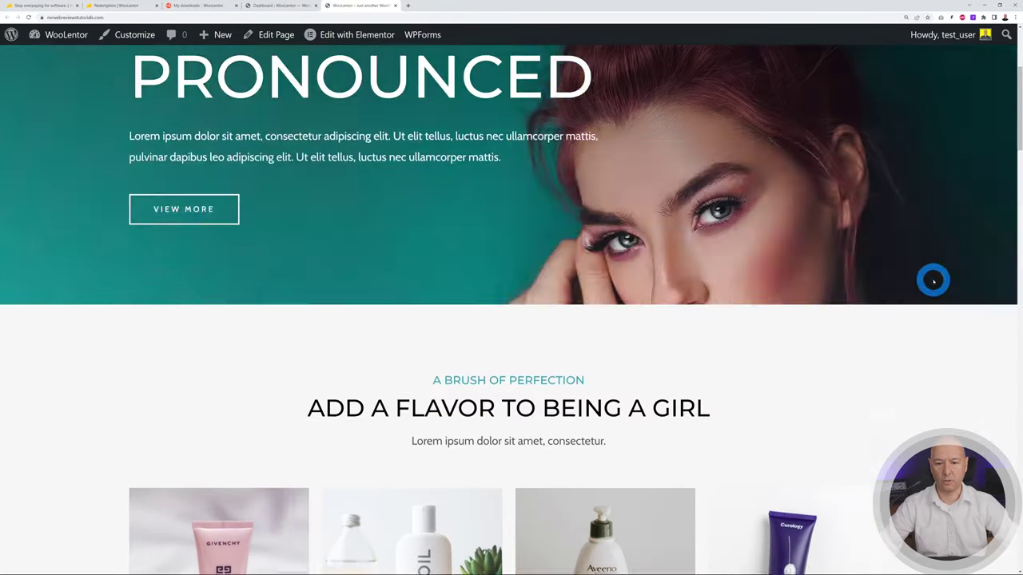
# - Review the default layout of the store's Shop page and the Anti-aging Skin Toner product page
pyautogui.click(419, 112)
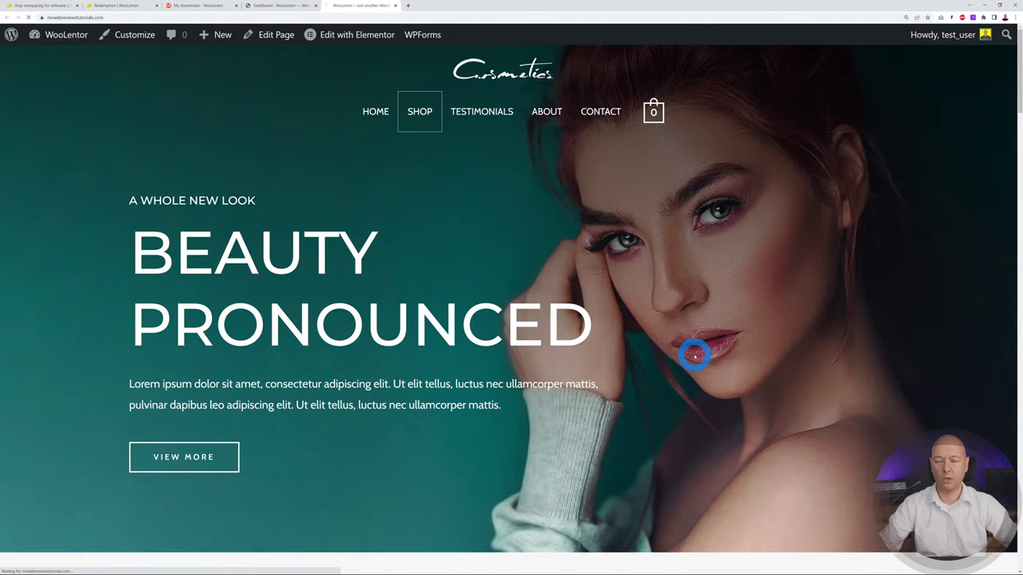
pyautogui.scroll(-5, 885, 294)
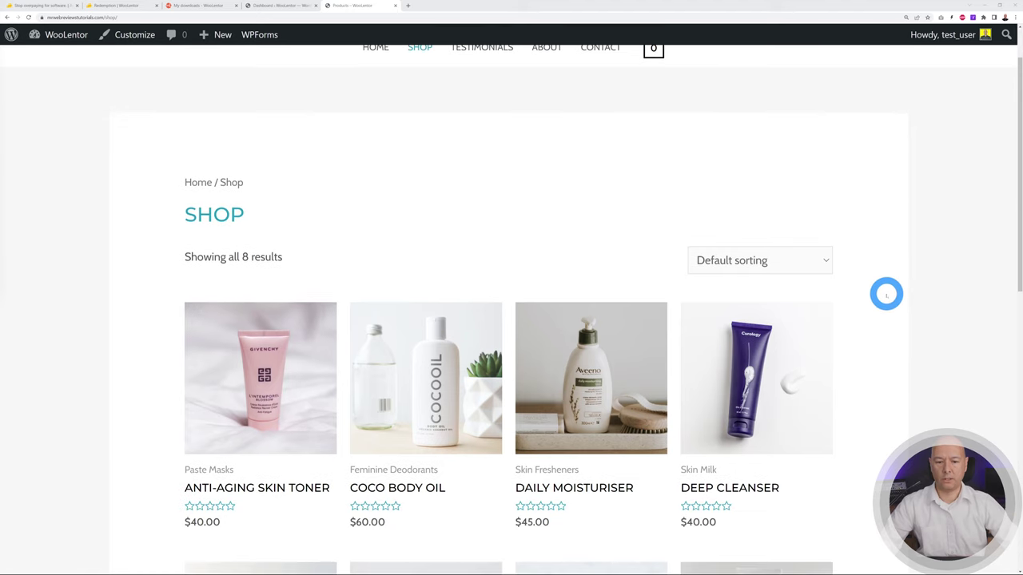
pyautogui.scroll(6, 892, 294)
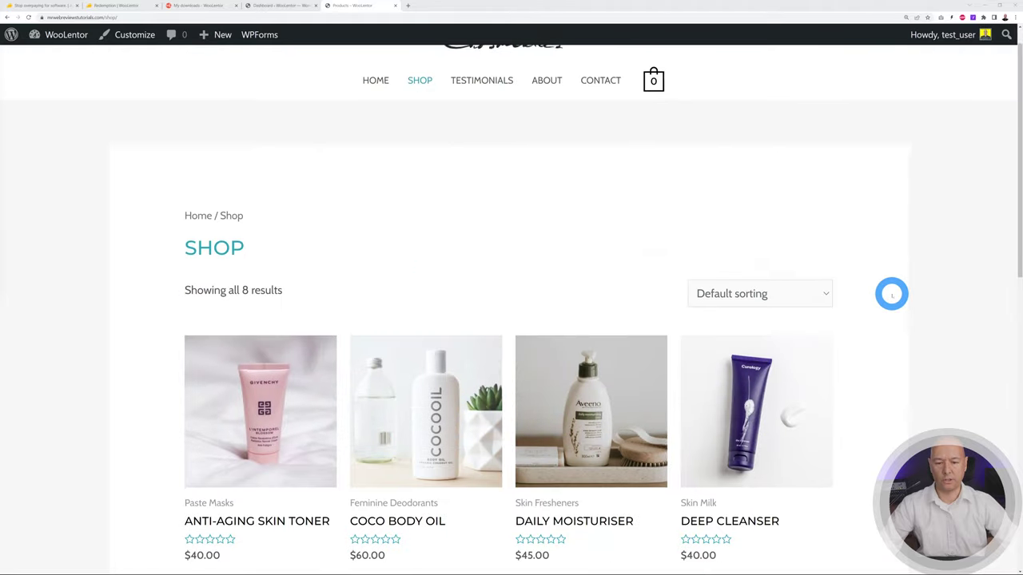
pyautogui.scroll(-2, 892, 295)
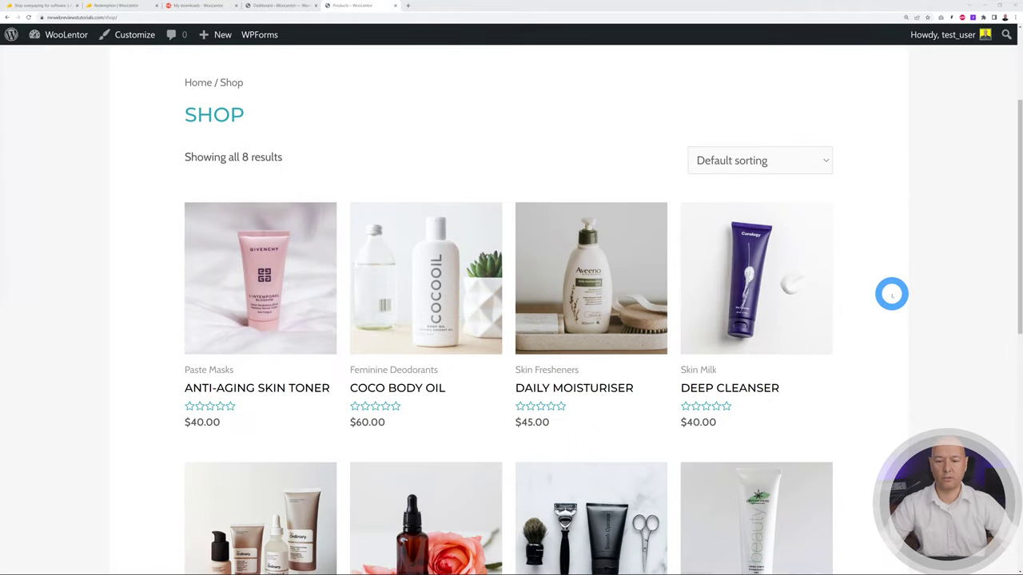
pyautogui.click(294, 386)
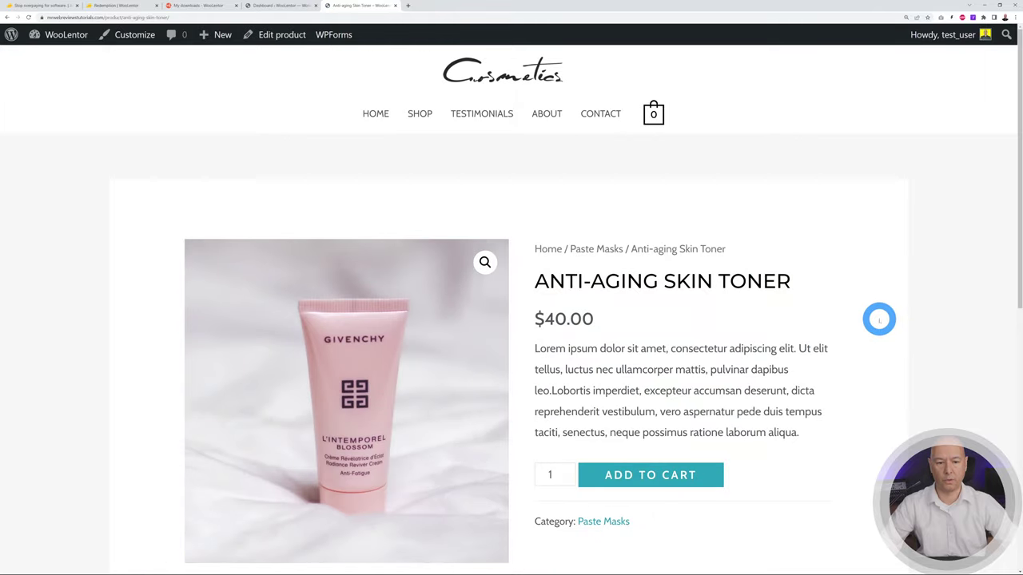
pyautogui.scroll(-4, 879, 319)
pyautogui.scroll(2, 872, 317)
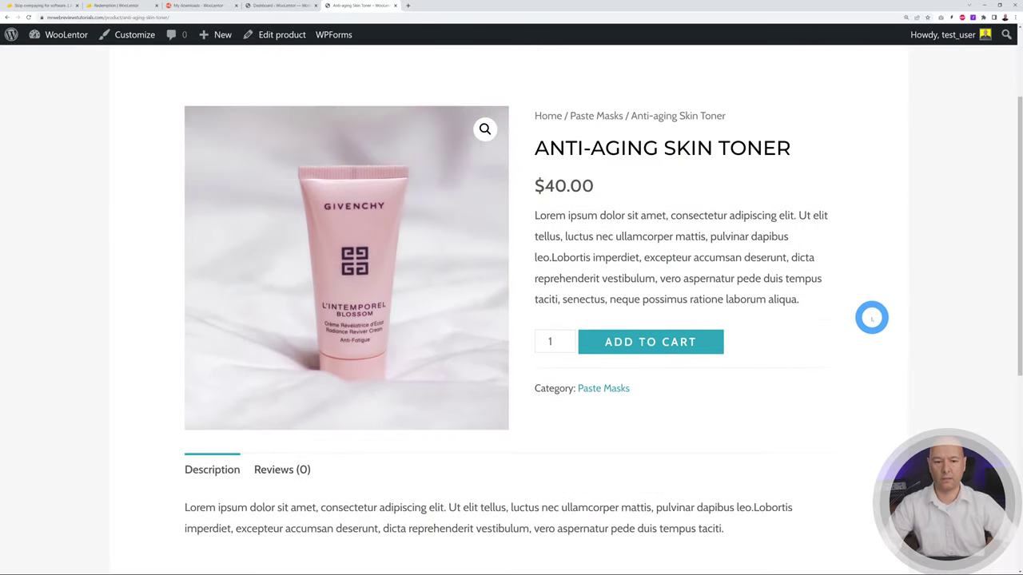
pyautogui.scroll(2, 872, 317)
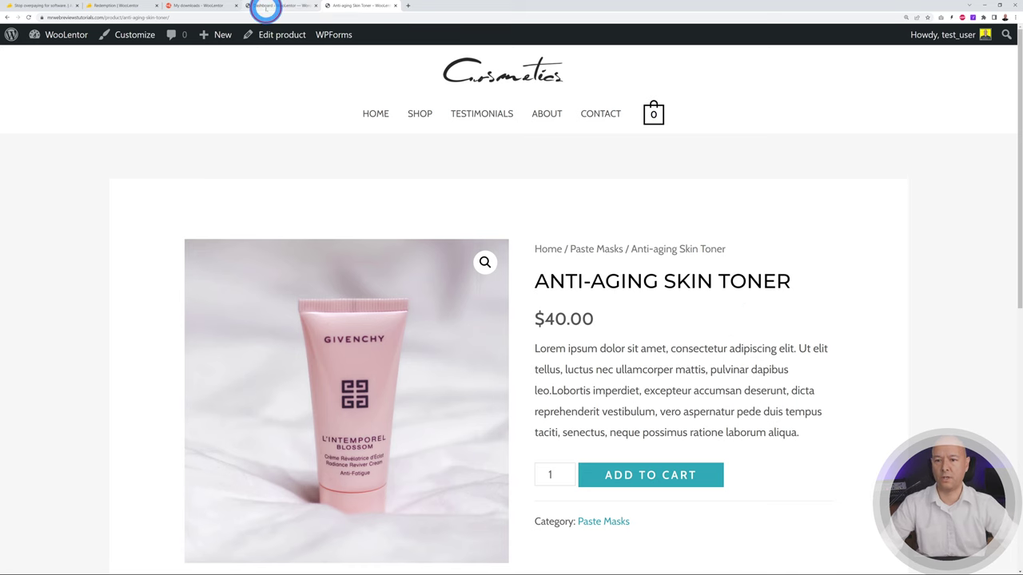
# - Upload woolentor-addons-pro-v1.9.8-installable.zip as a new plugin in the WordPress dashboard, then install and activate it
pyautogui.click(266, 7)
pyautogui.moveTo(38, 439)
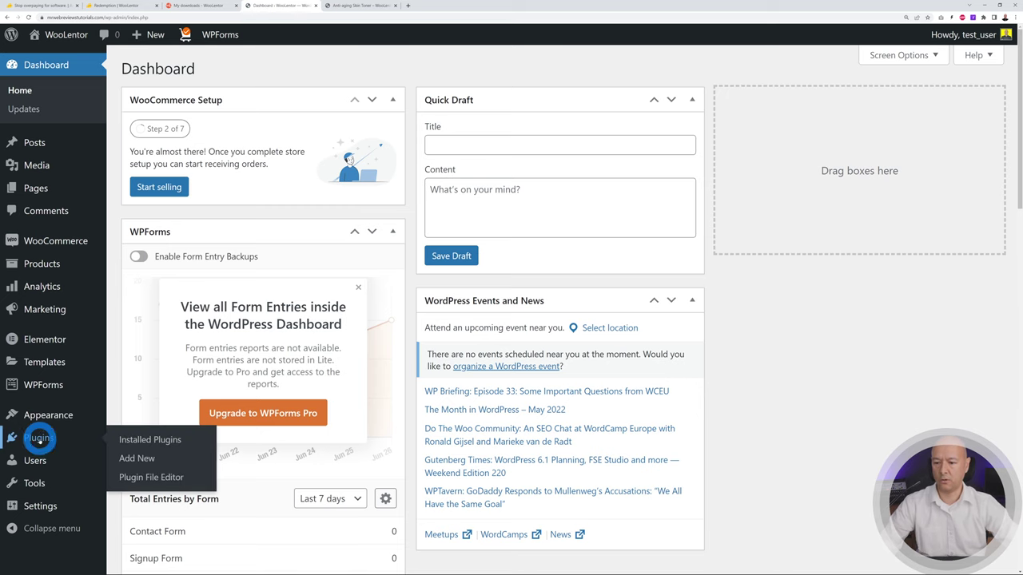
pyautogui.click(151, 457)
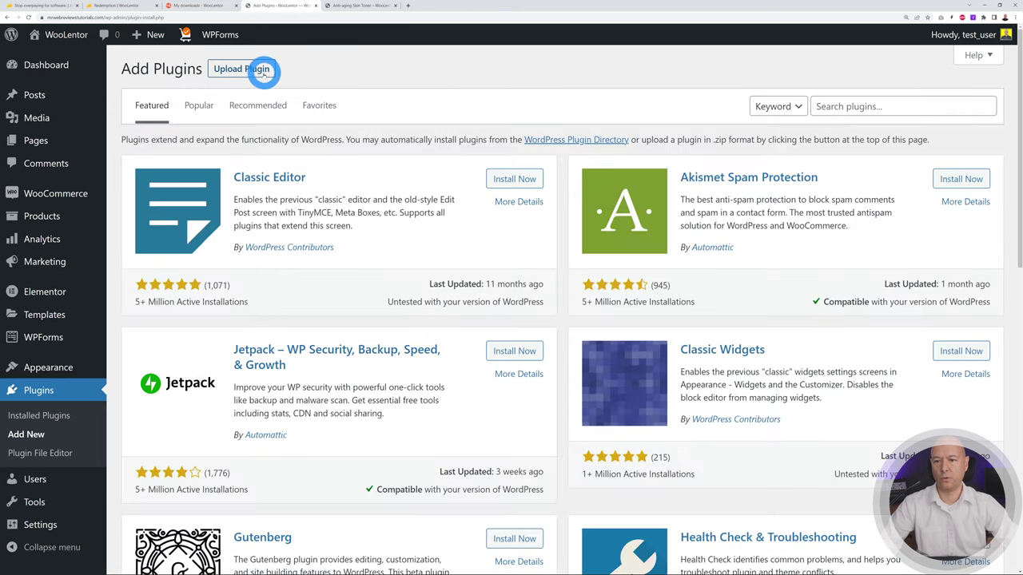
pyautogui.click(262, 70)
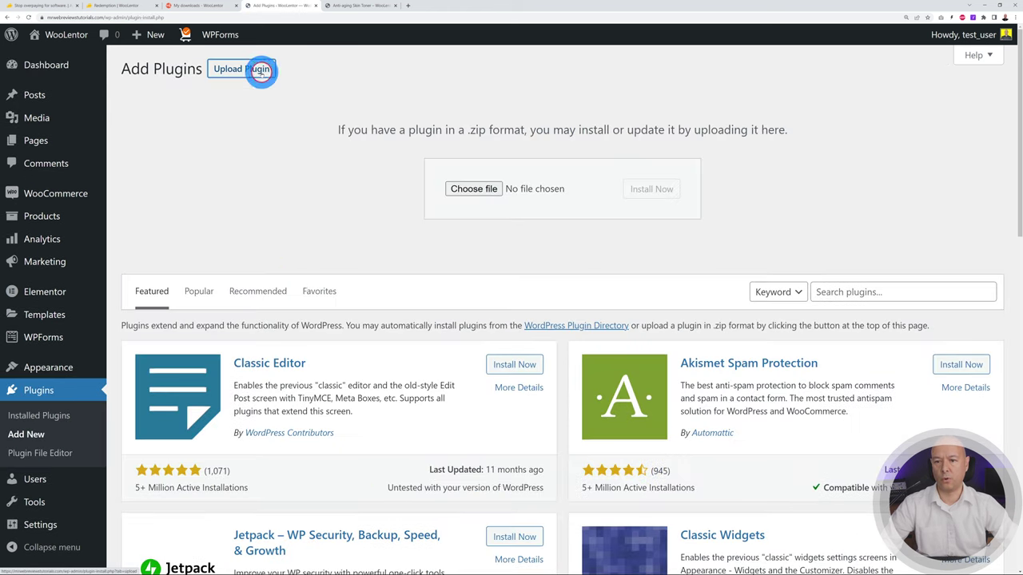
pyautogui.click(472, 189)
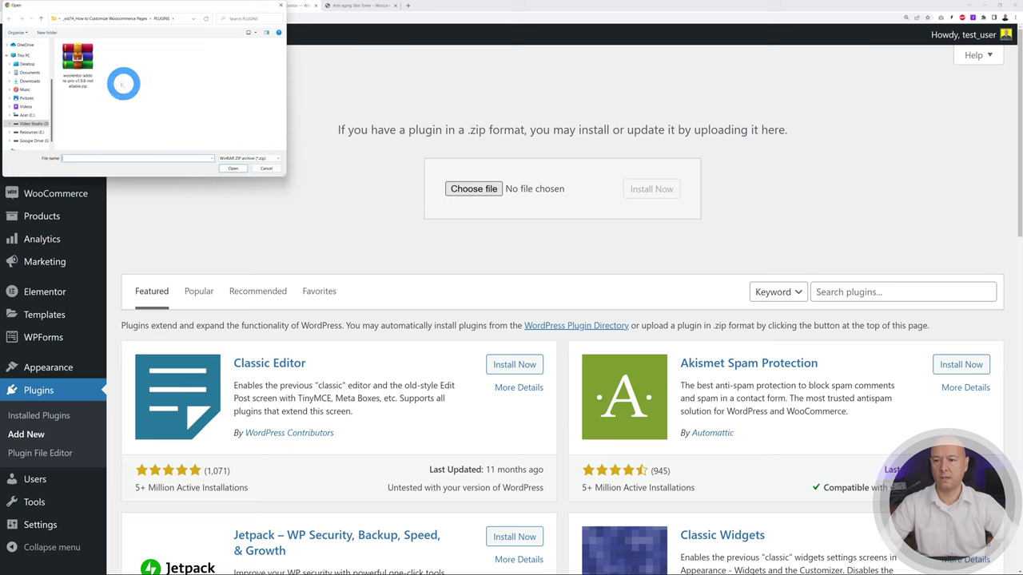
pyautogui.click(78, 64)
pyautogui.click(233, 168)
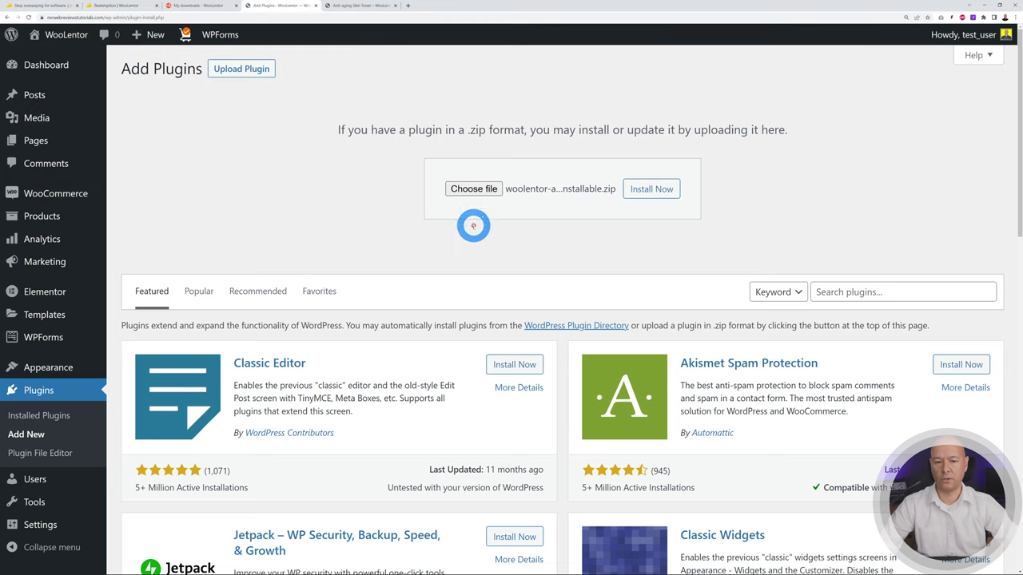
pyautogui.click(675, 190)
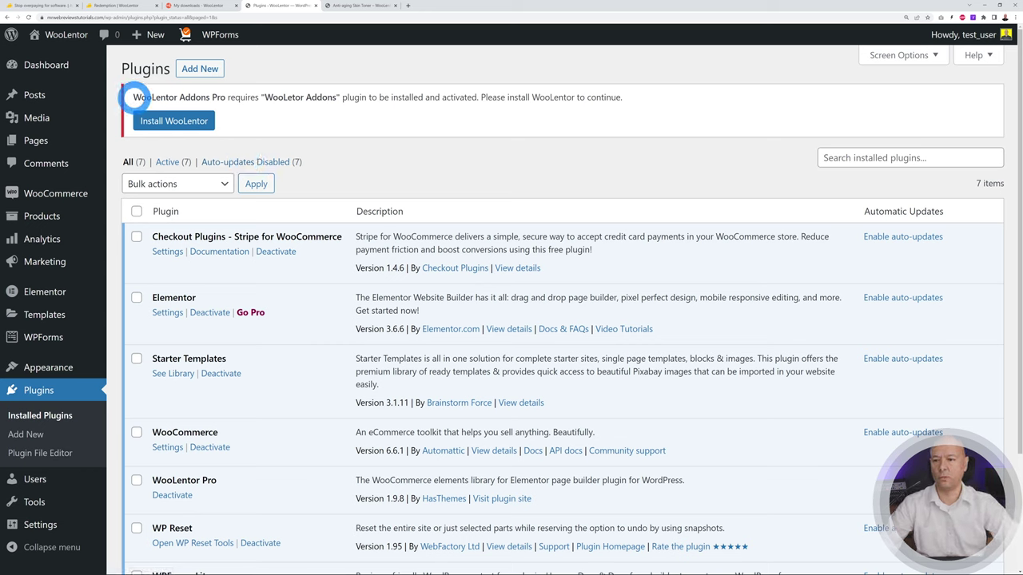
# - Search the plugin directory for WooLentor and install the free WooLentor – Elementor WooCommerce Builder Addons plugin
pyautogui.moveTo(134, 96); pyautogui.dragTo(172, 98)
pyautogui.hotkey('ctrl', 'c')
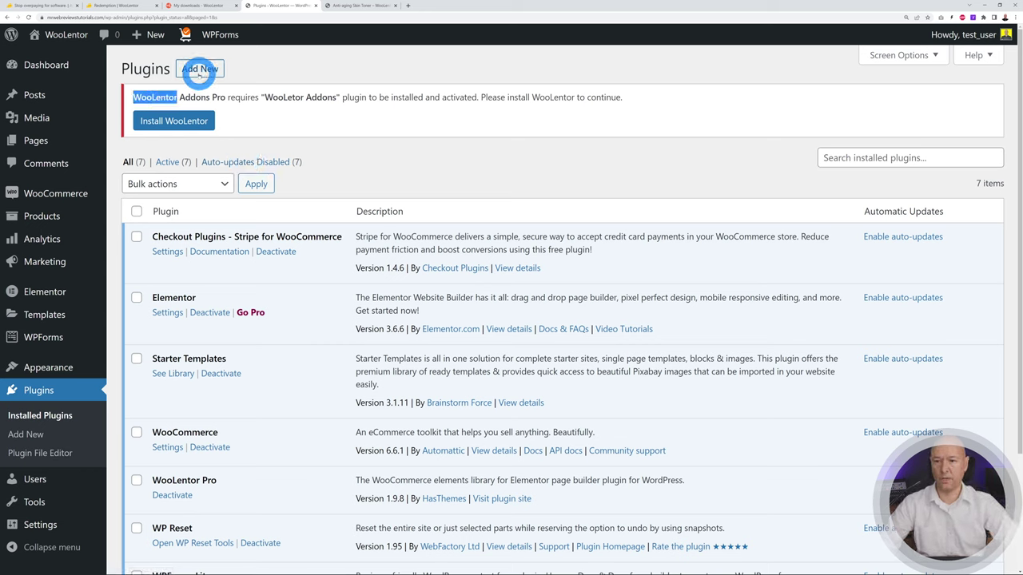
pyautogui.click(199, 69)
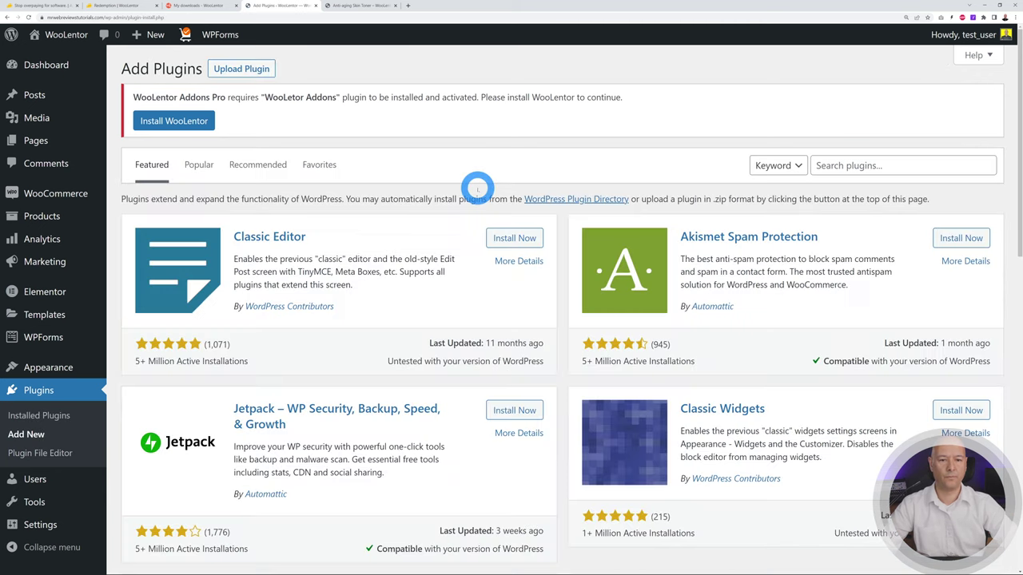
pyautogui.click(869, 166)
pyautogui.hotkey('ctrl', 'v')
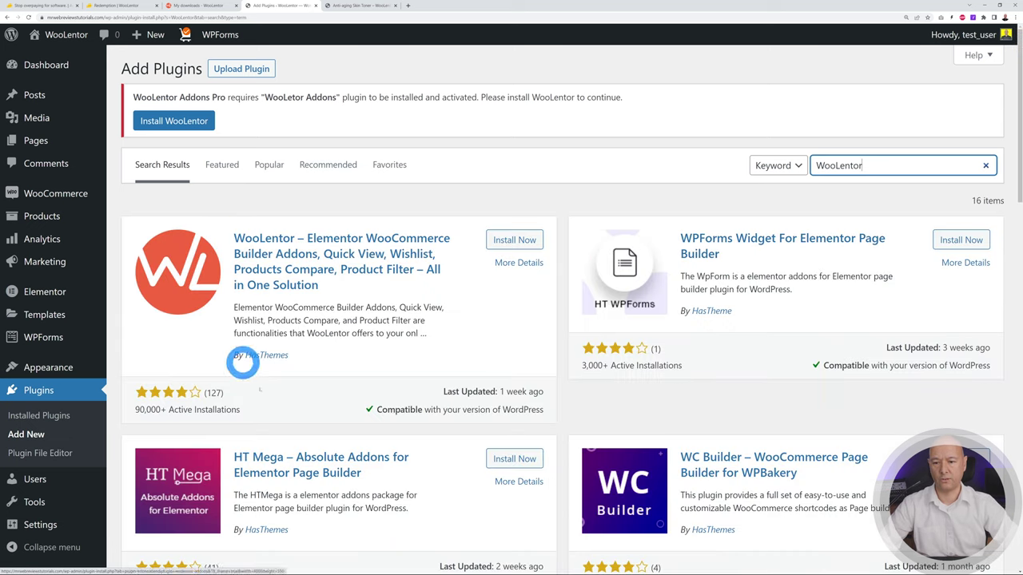
pyautogui.click(514, 240)
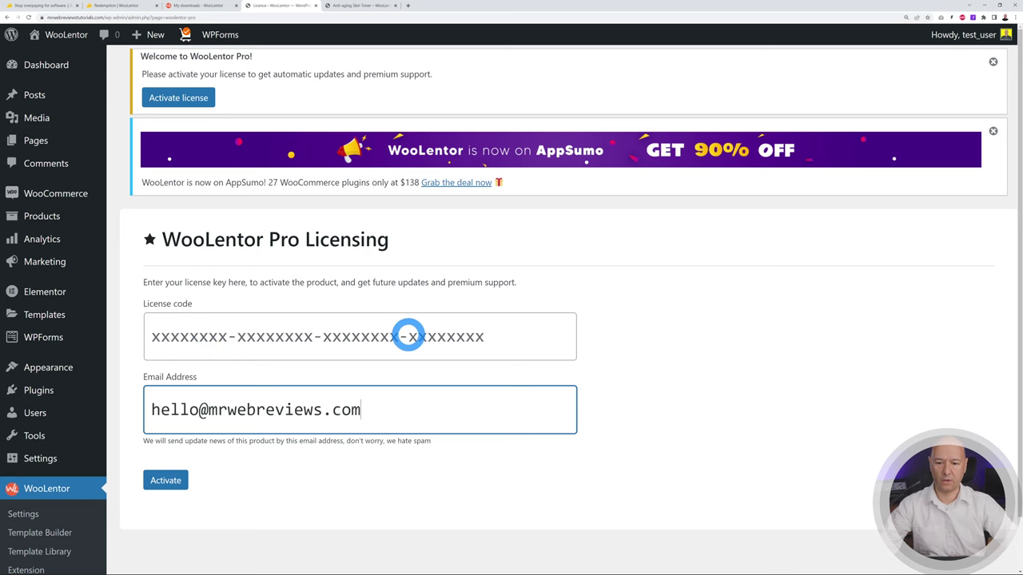
# - Go to the license management page from the WooLentor downloads account page and copy the WooLentor Pro license key
pyautogui.click(197, 6)
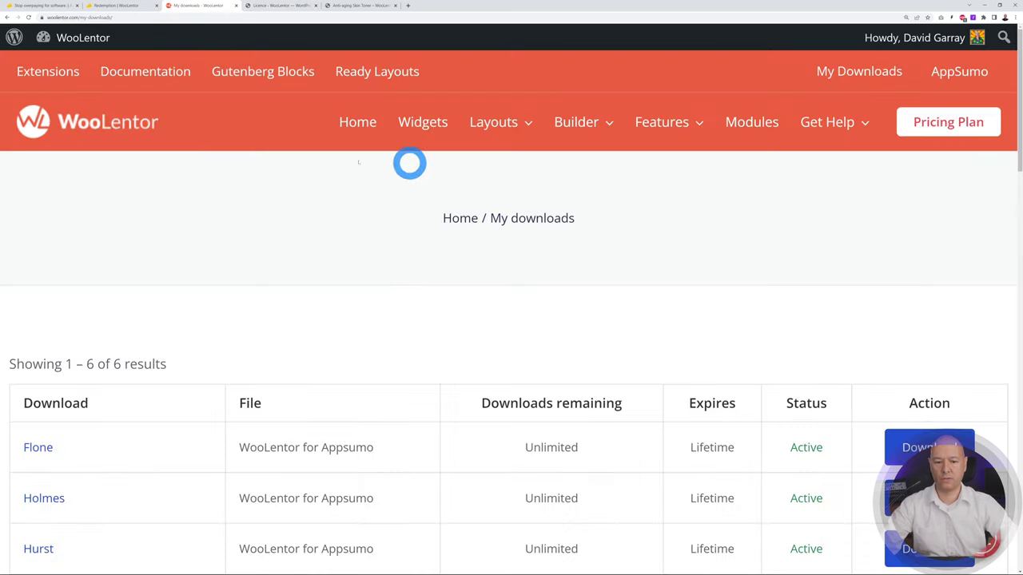
pyautogui.scroll(-3, 561, 287)
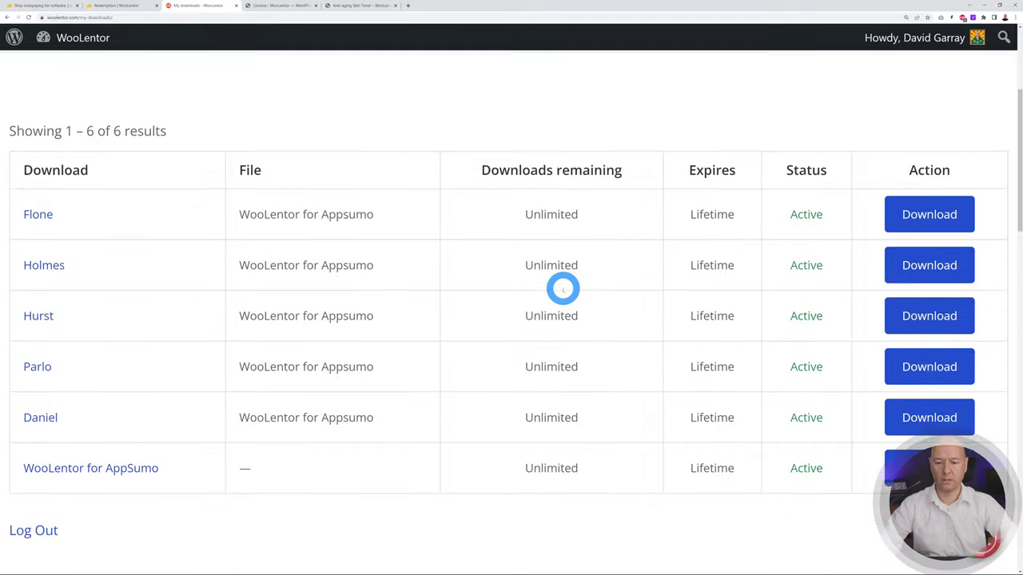
pyautogui.scroll(-5, 563, 289)
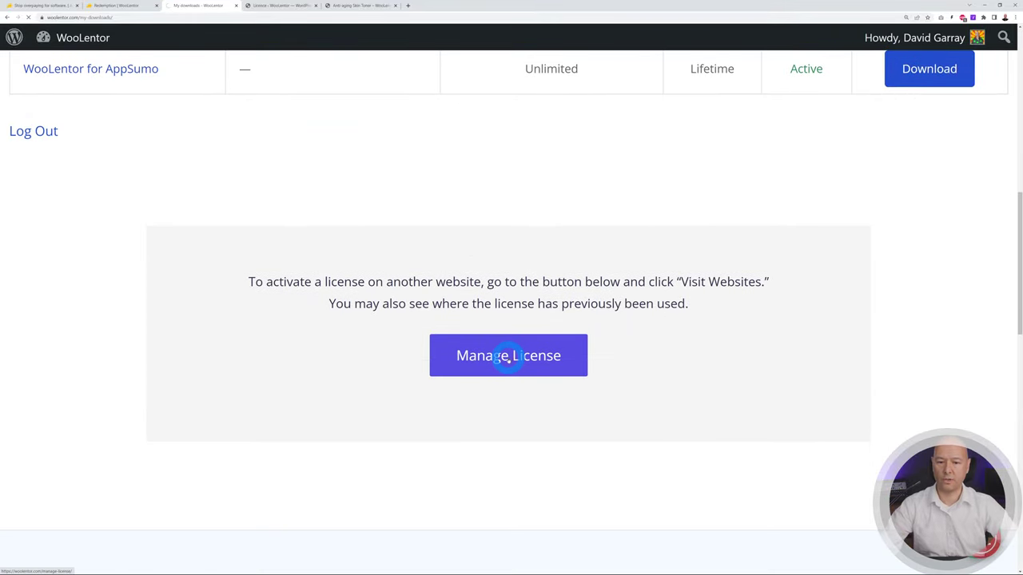
pyautogui.click(506, 359)
pyautogui.scroll(-2, 509, 356)
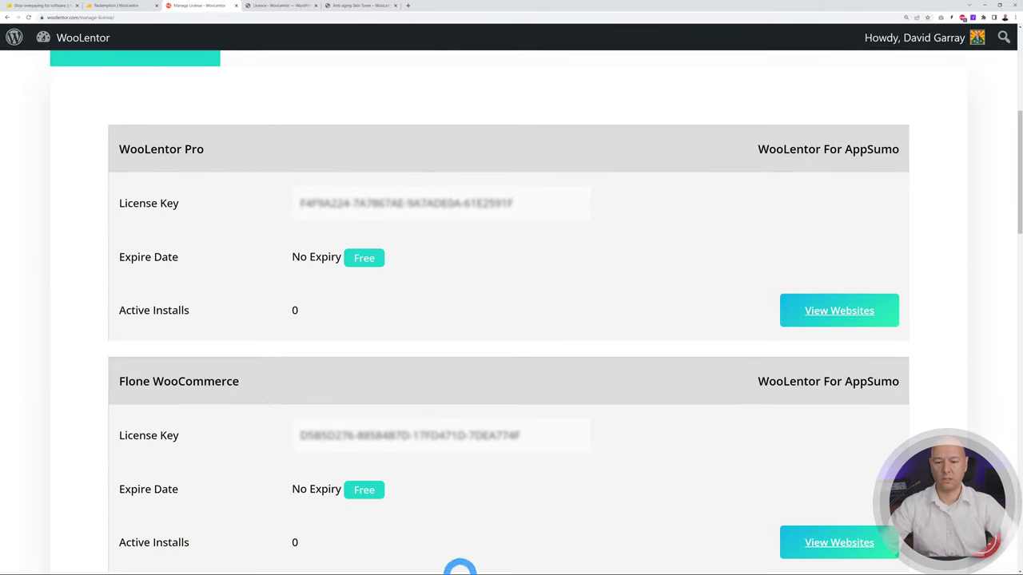
pyautogui.moveTo(513, 205); pyautogui.dragTo(288, 201)
# - Paste the license key into the License code field of WooLentor Pro Licensing in WordPress and activate the license
pyautogui.click(272, 6)
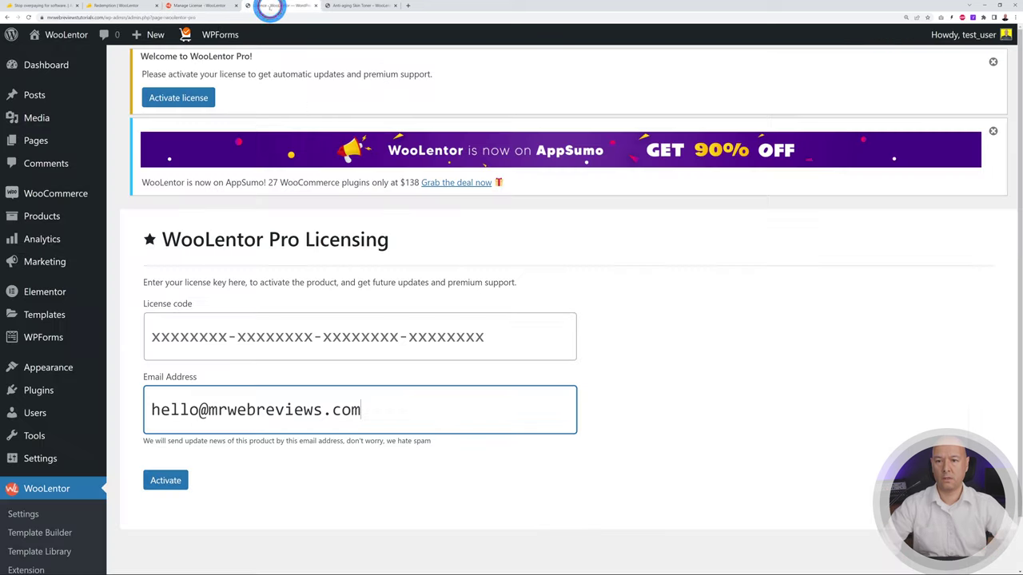
pyautogui.click(445, 337)
pyautogui.hotkey('ctrl', 'v')
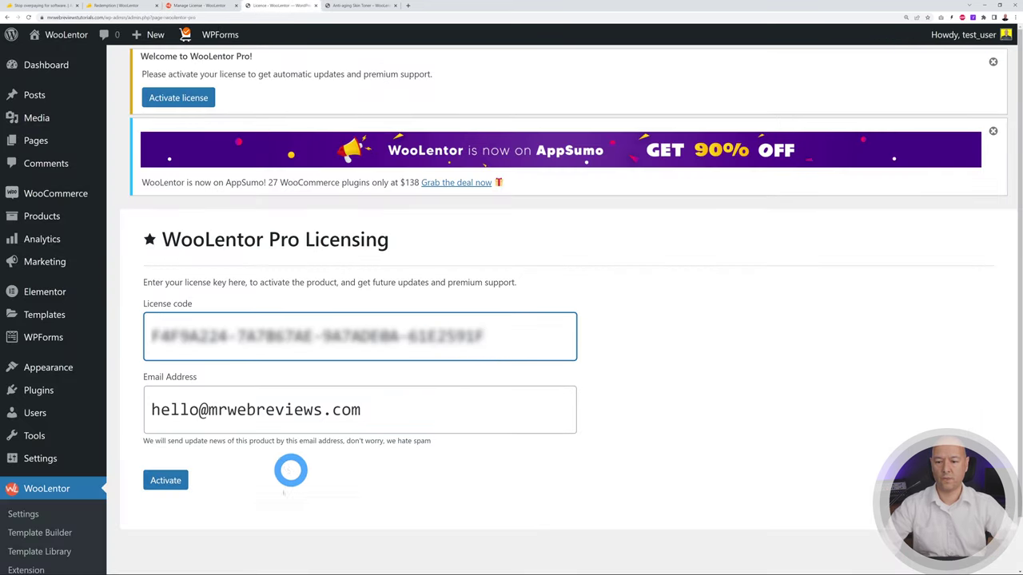
pyautogui.click(142, 481)
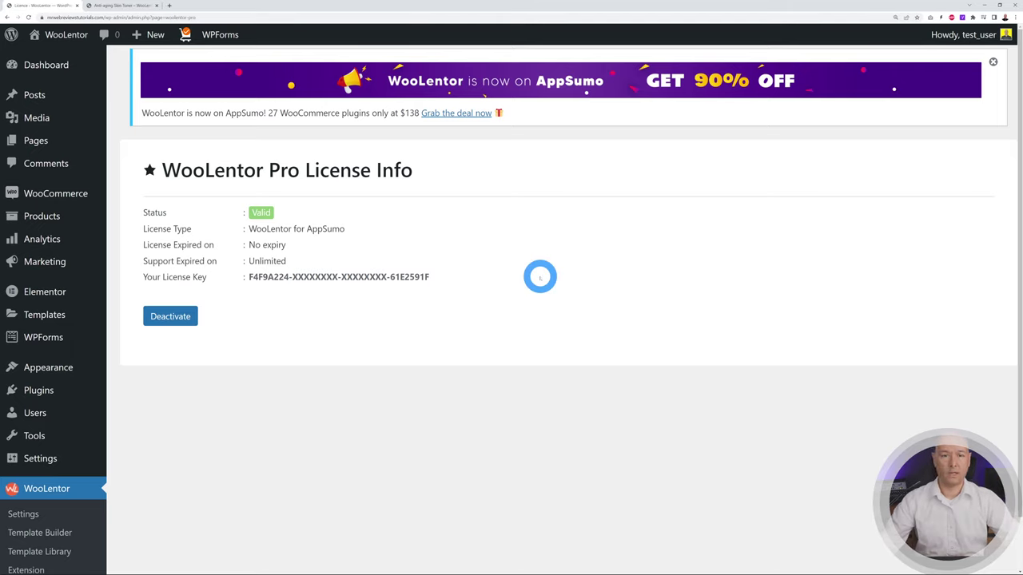
# - Switch to the live store and review the current layout of the Shop page's product grid, refreshing the page
pyautogui.click(124, 5)
pyautogui.click(423, 118)
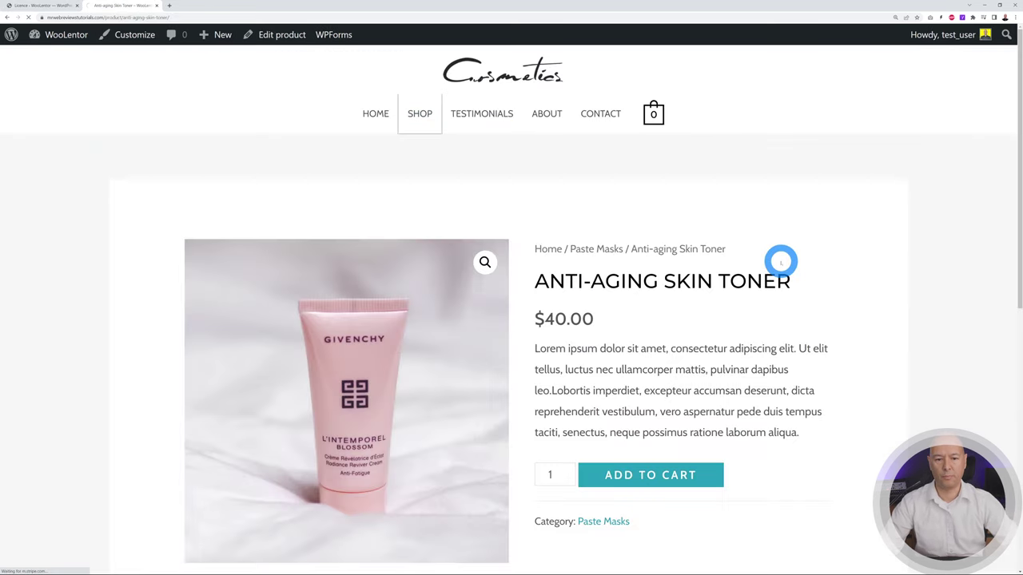
pyautogui.scroll(-2, 948, 270)
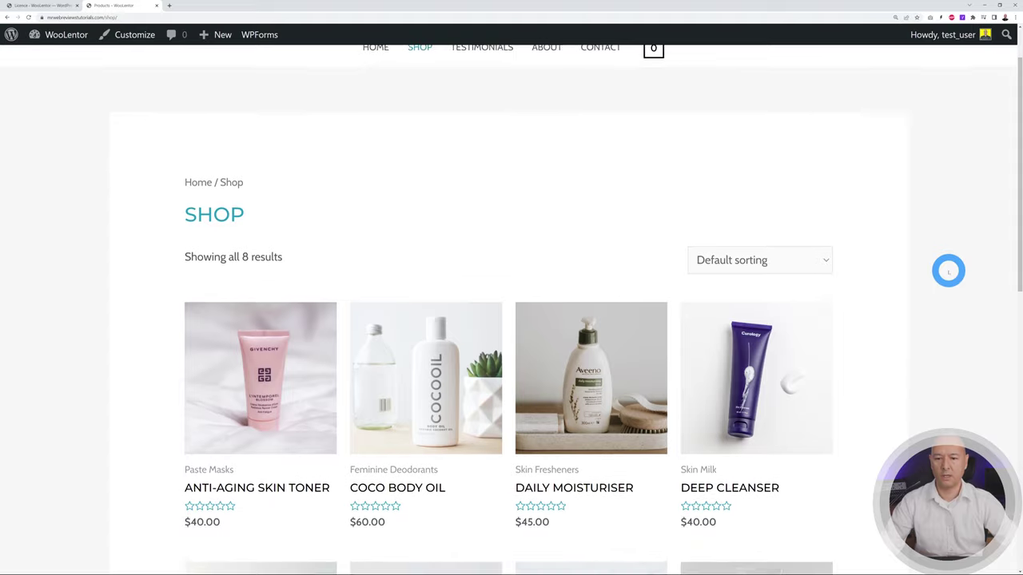
pyautogui.scroll(-1, 947, 270)
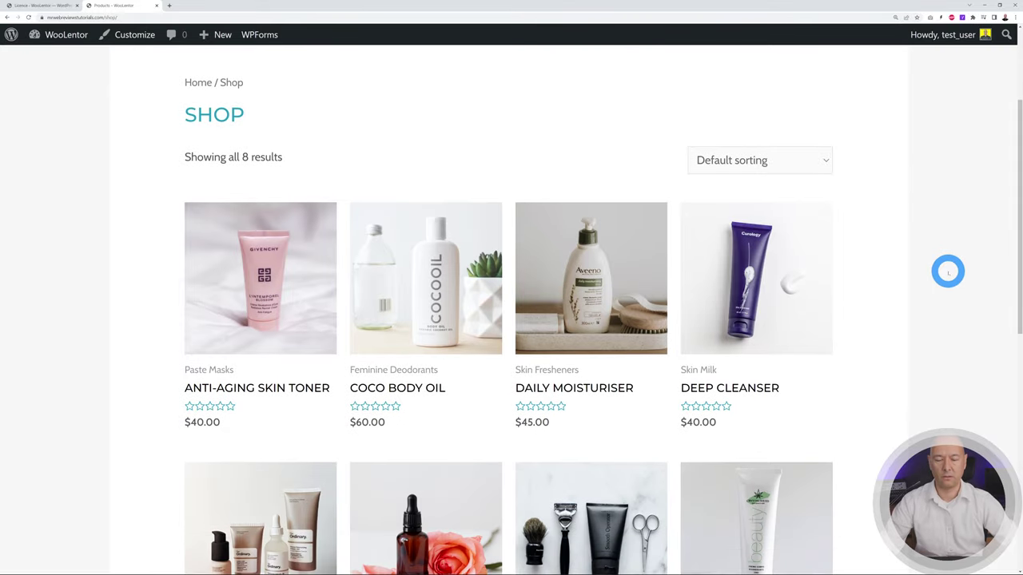
pyautogui.scroll(-4, 948, 271)
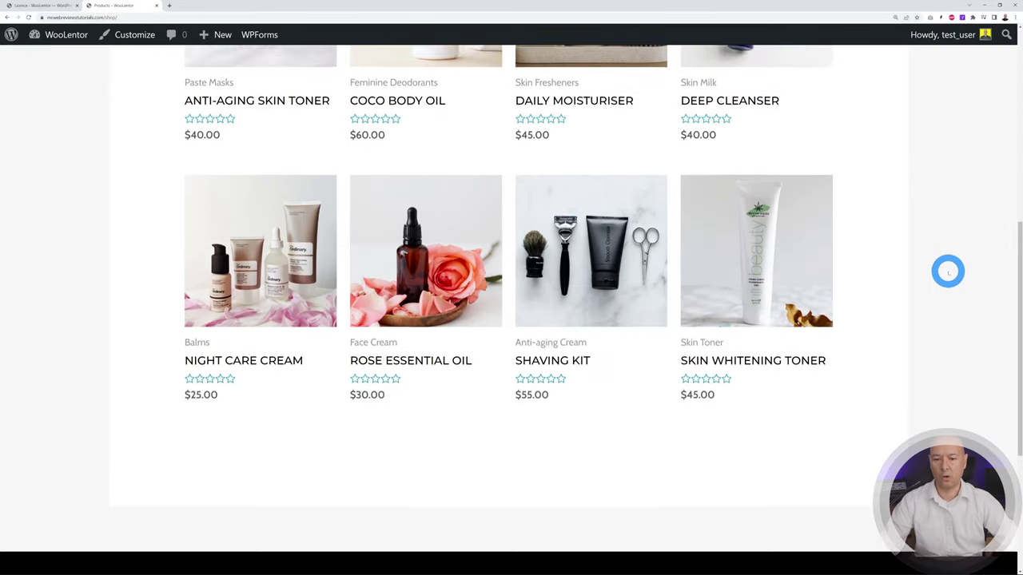
pyautogui.scroll(4, 948, 272)
pyautogui.scroll(1, 947, 271)
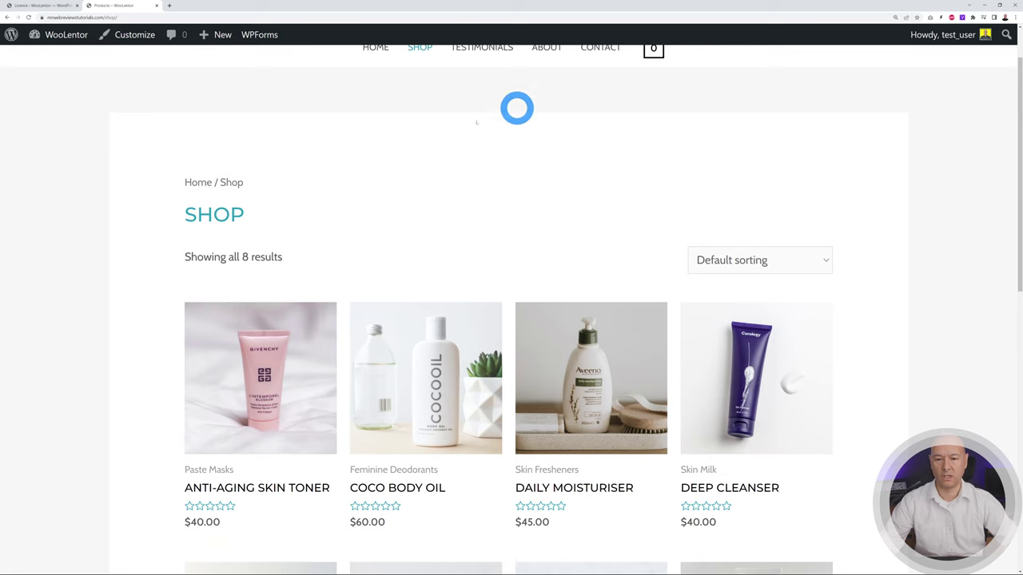
pyautogui.click(28, 16)
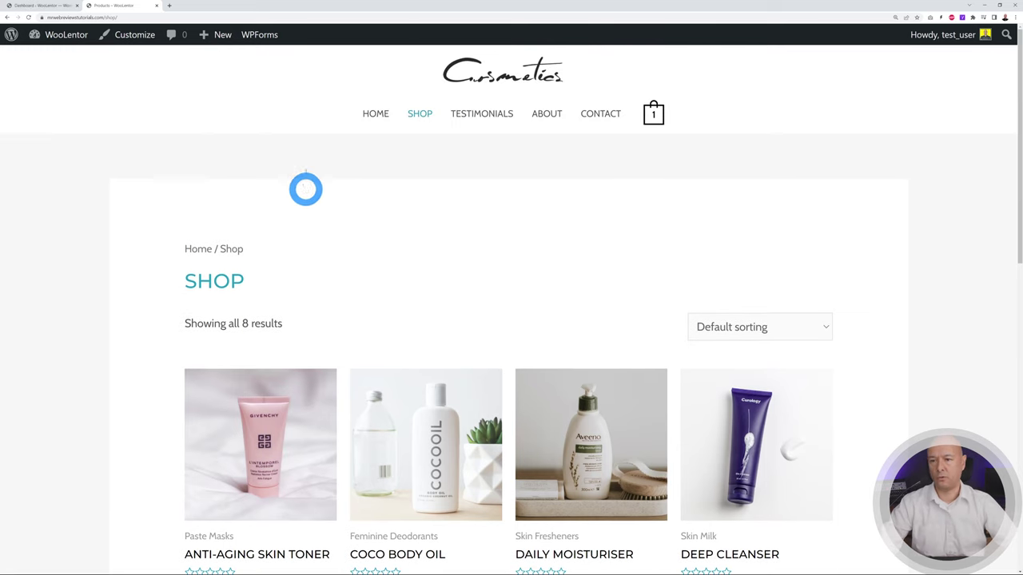
# - Create a new Elementor template of type Page named "WooLentor Shop Page" from the WordPress dashboard's saved templates
pyautogui.click(44, 6)
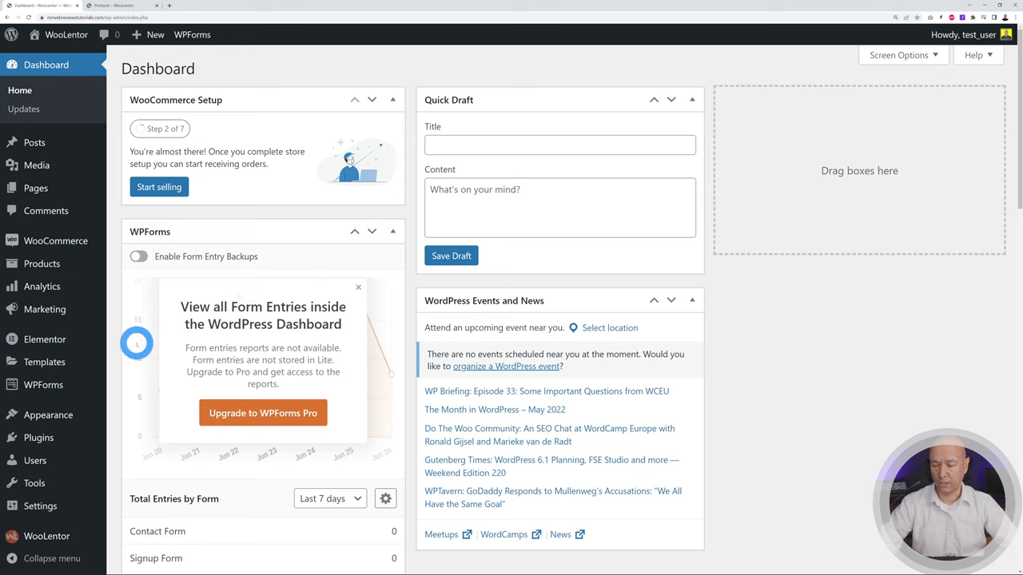
pyautogui.moveTo(45, 342)
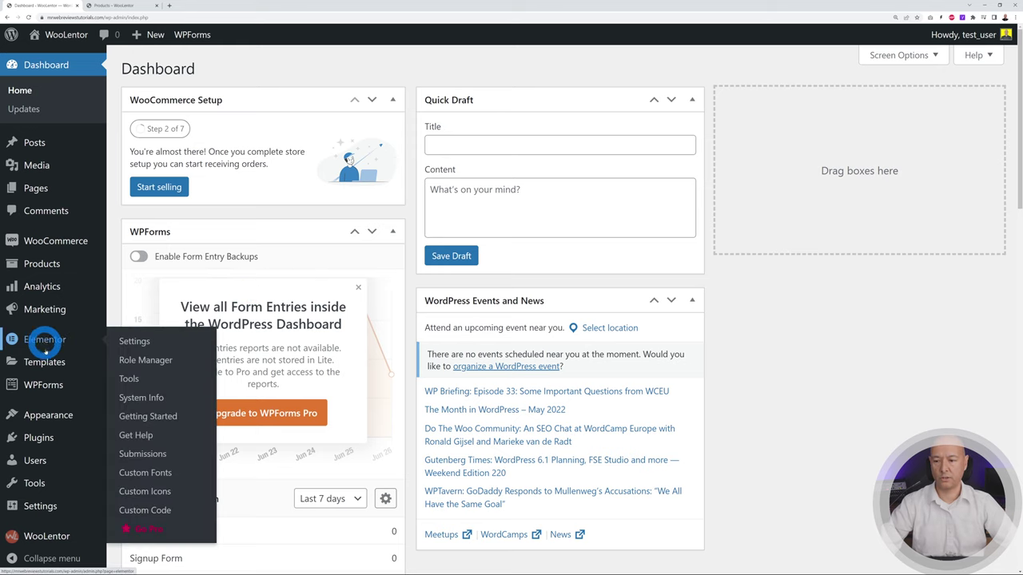
pyautogui.moveTo(48, 364)
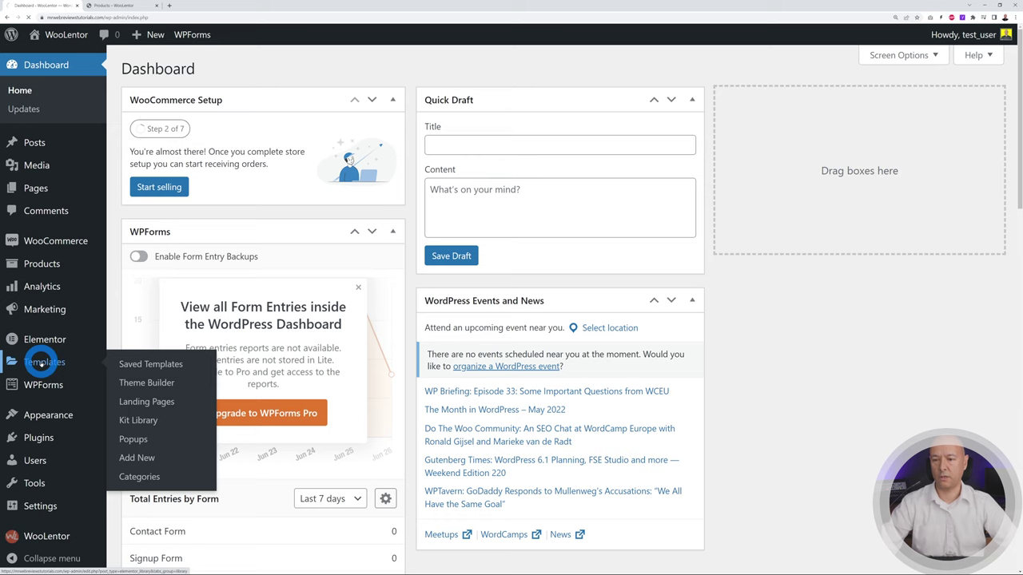
pyautogui.click(42, 363)
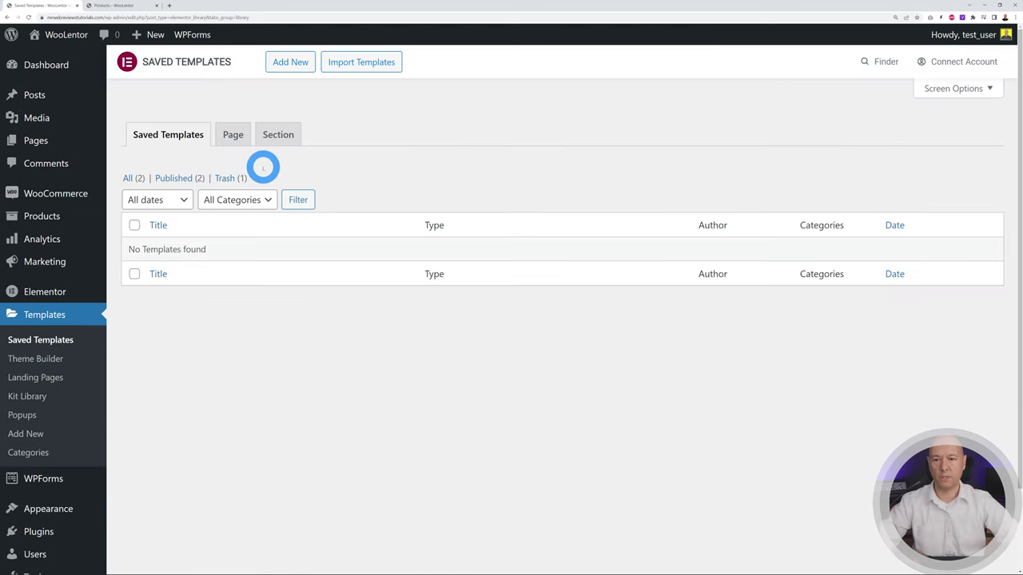
pyautogui.click(288, 61)
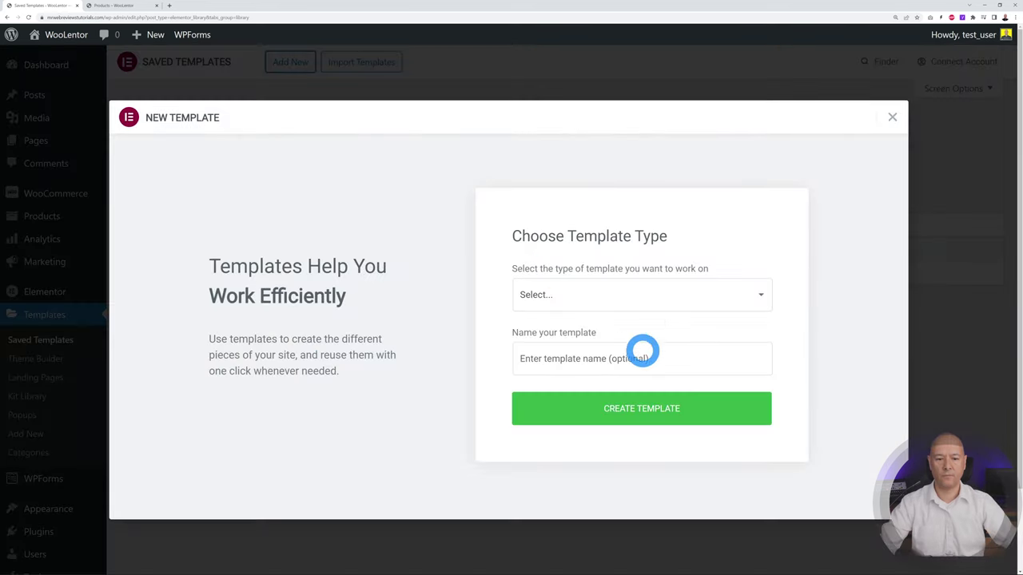
pyautogui.click(644, 294)
pyautogui.click(578, 328)
pyautogui.click(612, 371)
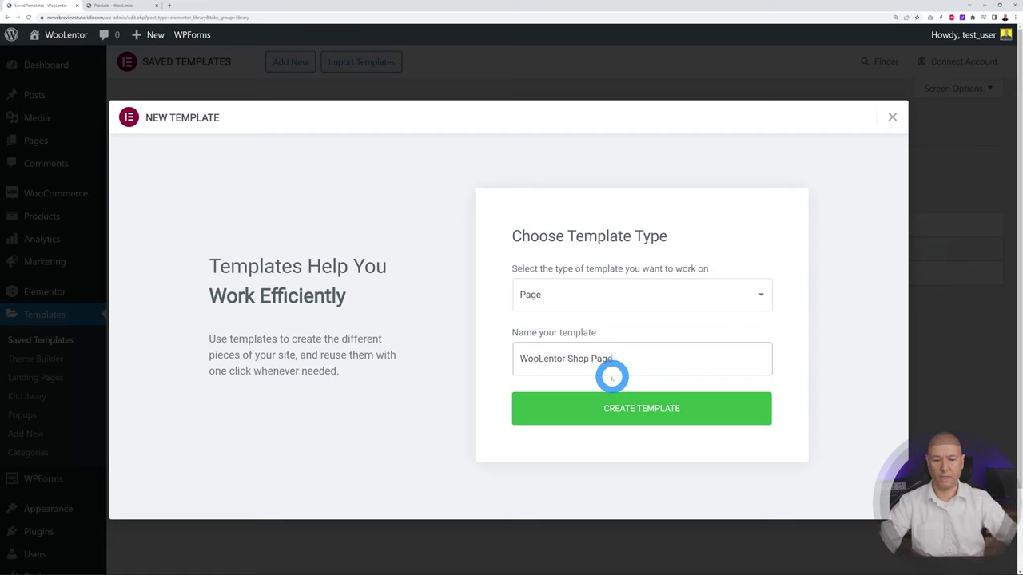
pyautogui.click(621, 409)
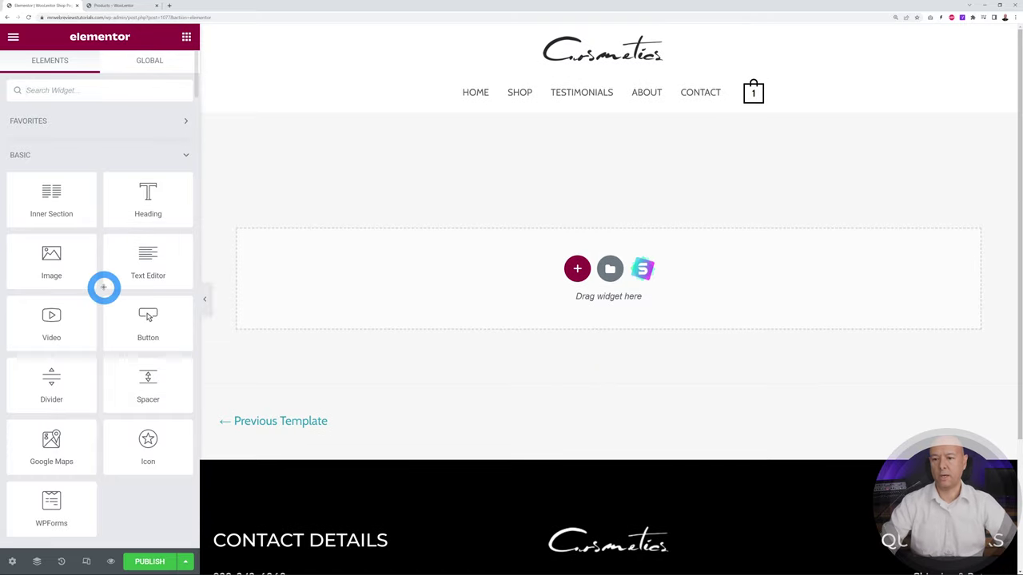
# - Look over the WooLentor Addons widgets and add a single-column section to the empty template
pyautogui.scroll(-15, 104, 288)
pyautogui.scroll(-15, 122, 292)
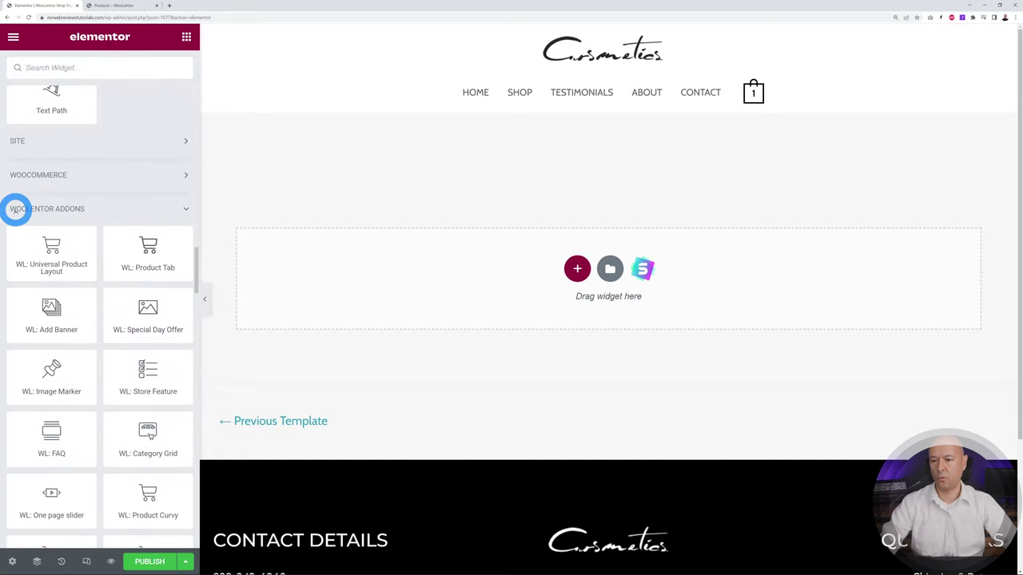
pyautogui.scroll(-2, 122, 211)
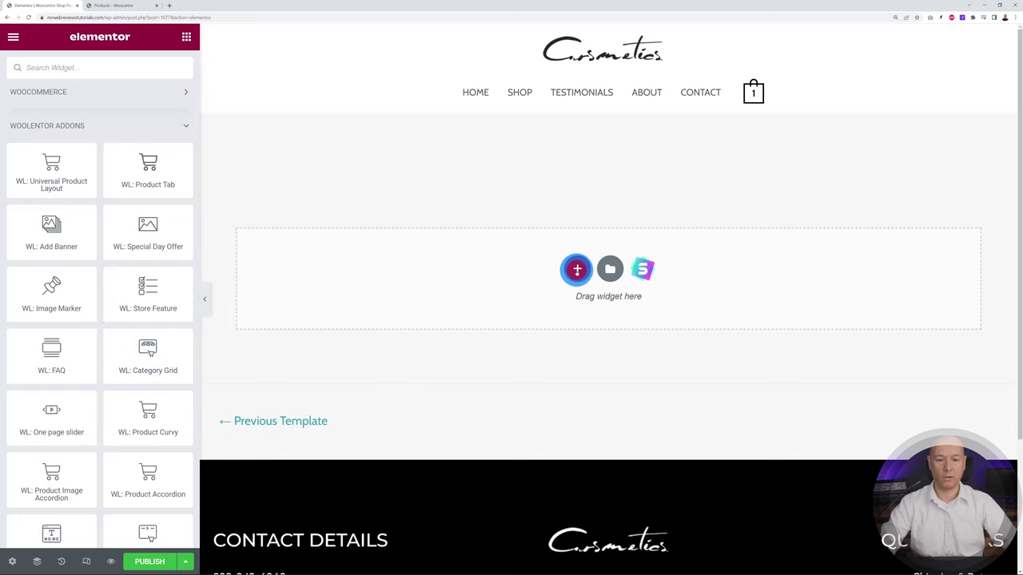
pyautogui.click(577, 269)
pyautogui.click(445, 305)
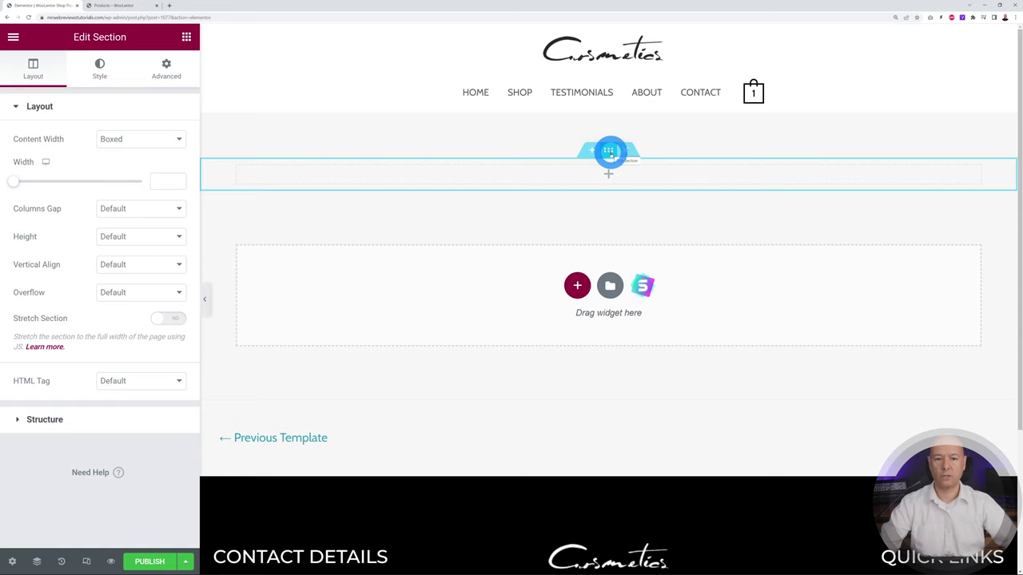
# - Give the new section a slideshow background using the image flower-lily-lilium-candidum-729514.jpg from the media library
pyautogui.click(104, 74)
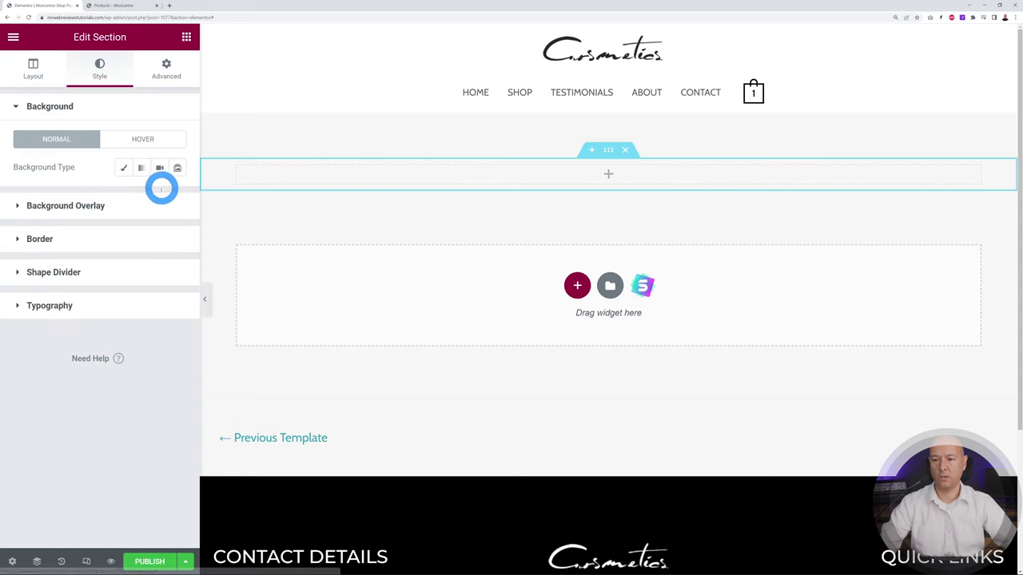
pyautogui.click(178, 168)
pyautogui.click(32, 234)
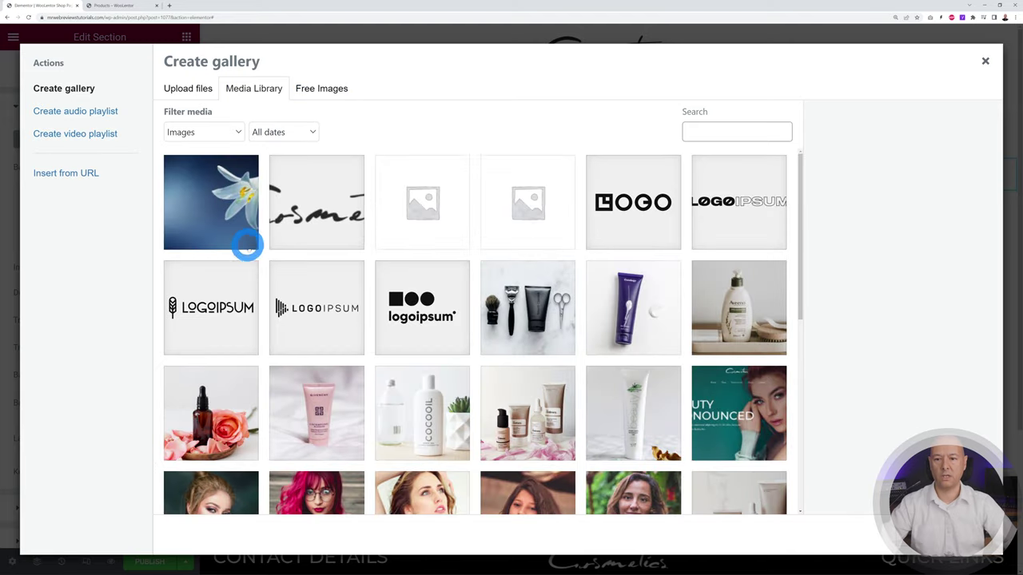
pyautogui.click(234, 209)
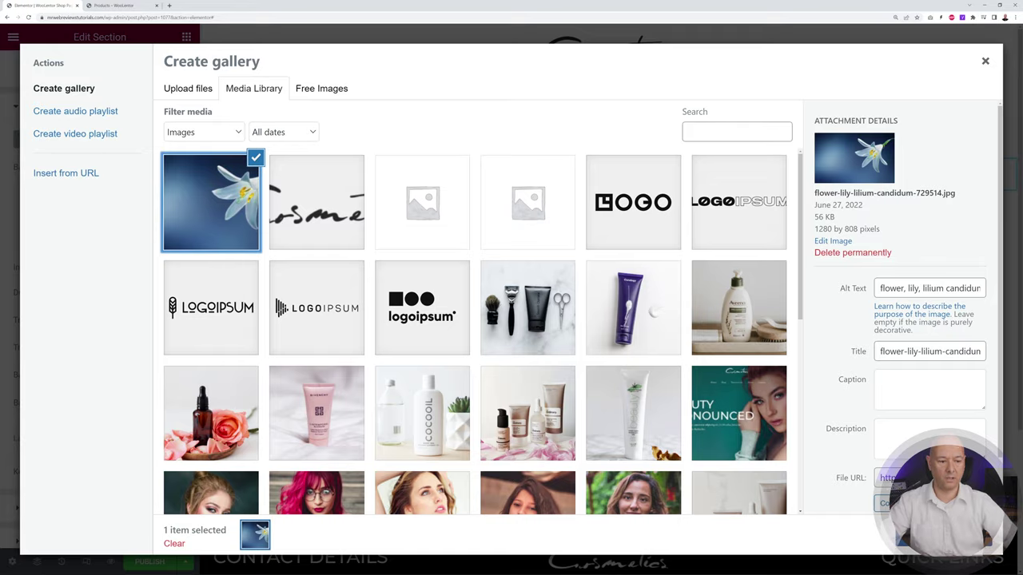
pyautogui.click(943, 543)
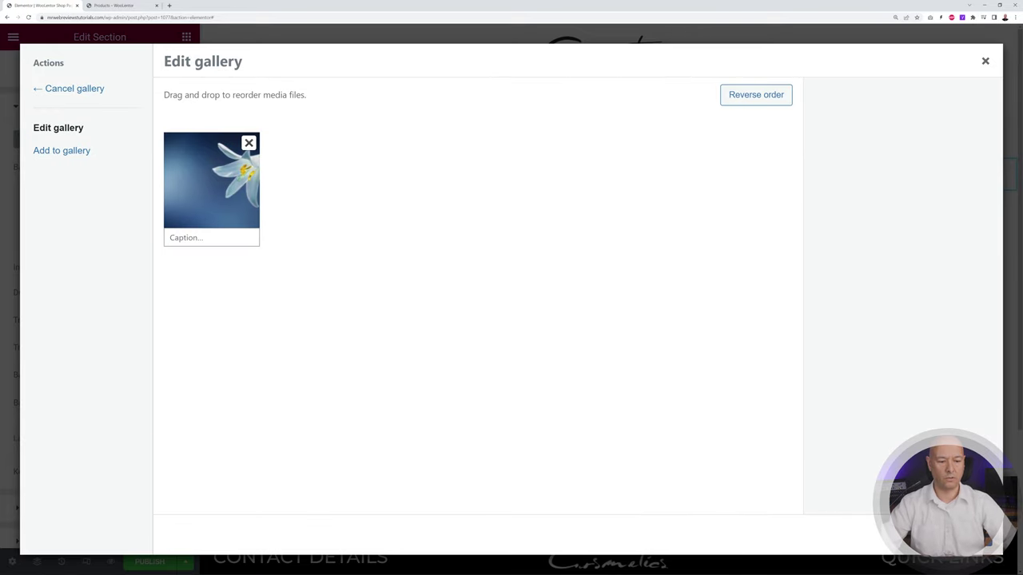
pyautogui.click(943, 543)
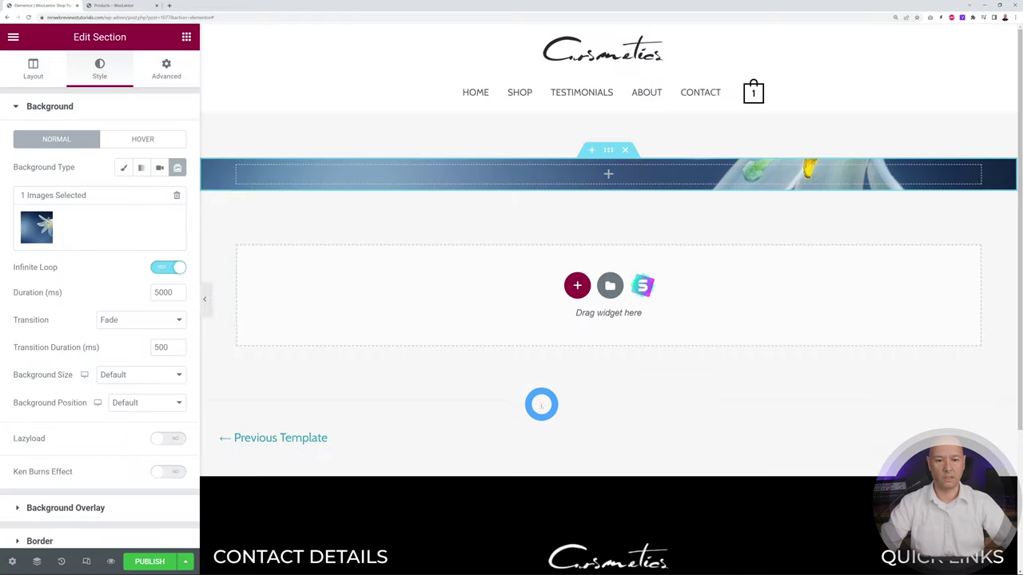
# - Change the banner section's height setting to Min Height
pyautogui.click(32, 69)
pyautogui.click(156, 236)
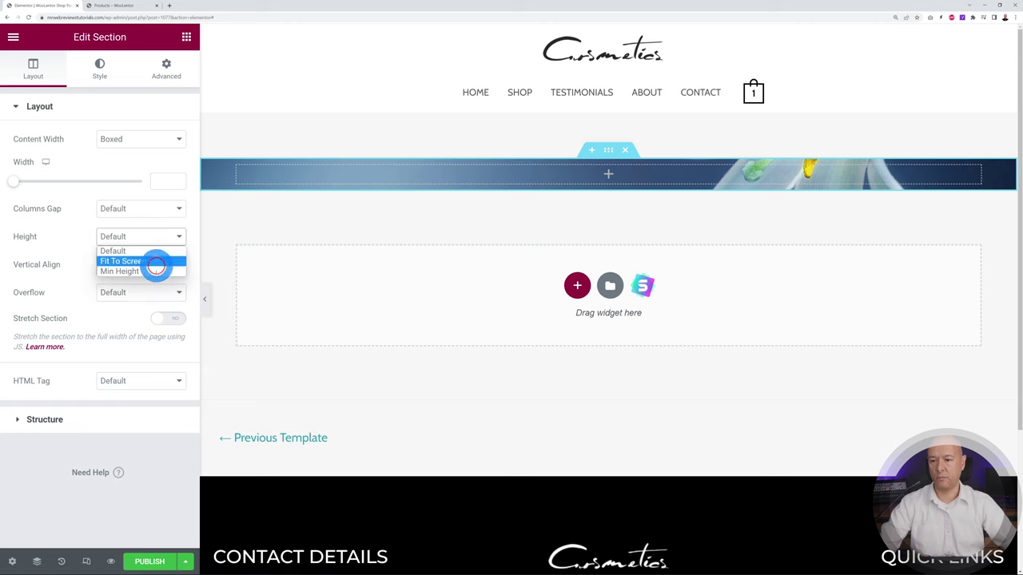
pyautogui.click(155, 272)
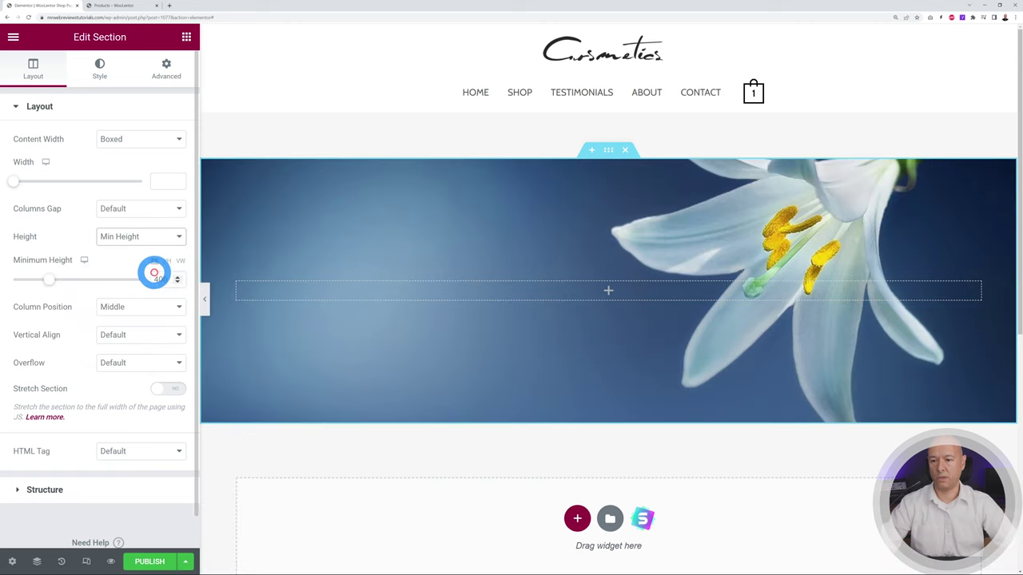
# - Unlink the banner section's margin values and set its top margin to -70 px
pyautogui.click(164, 74)
pyautogui.click(169, 154)
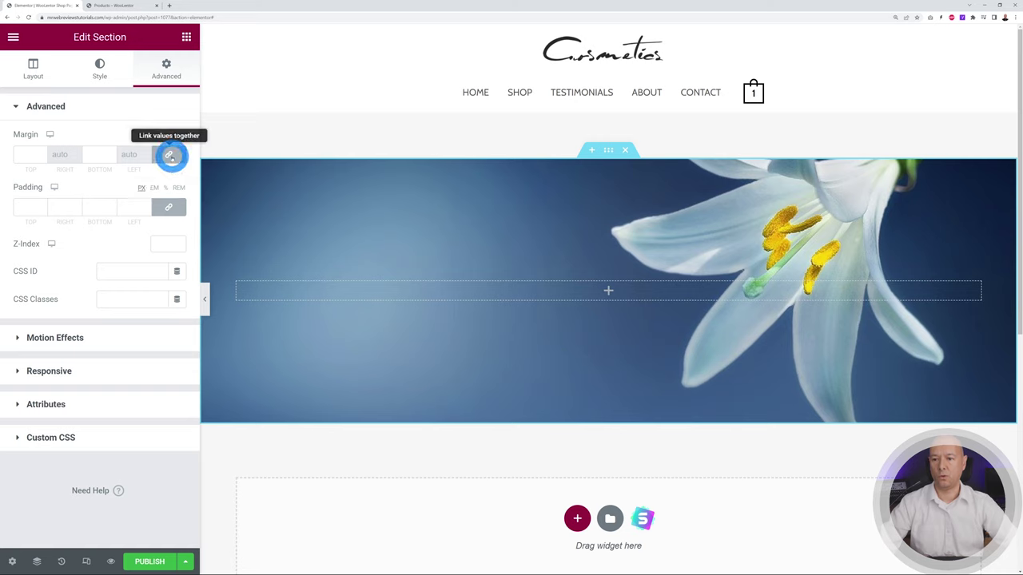
pyautogui.click(26, 155)
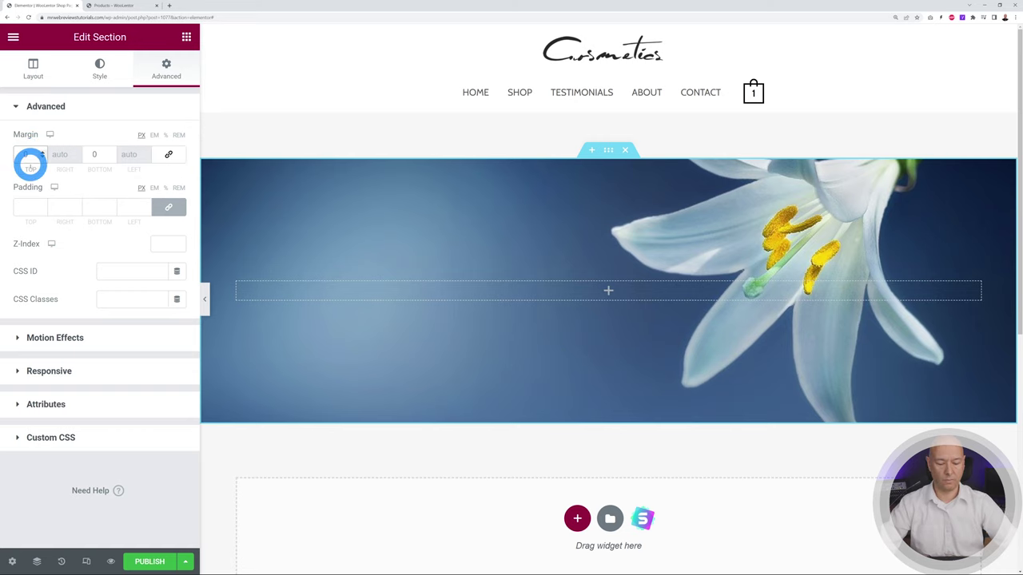
pyautogui.moveTo(42, 157); pyautogui.dragTo(42, 154)
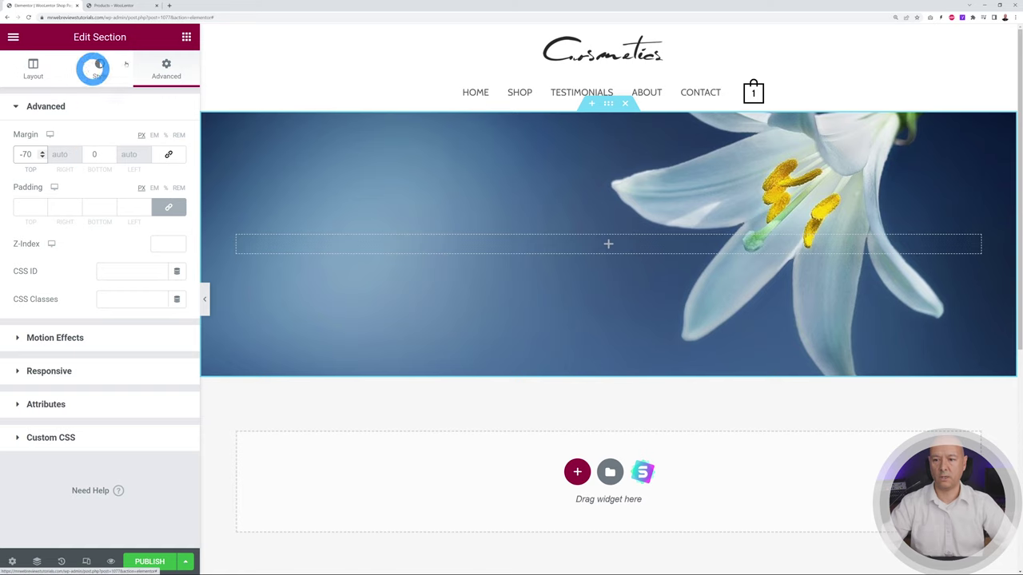
# - Add a Heading widget to the banner section and set its title to "WooLentor Shop Page"
pyautogui.click(187, 37)
pyautogui.moveTo(147, 200); pyautogui.dragTo(342, 245)
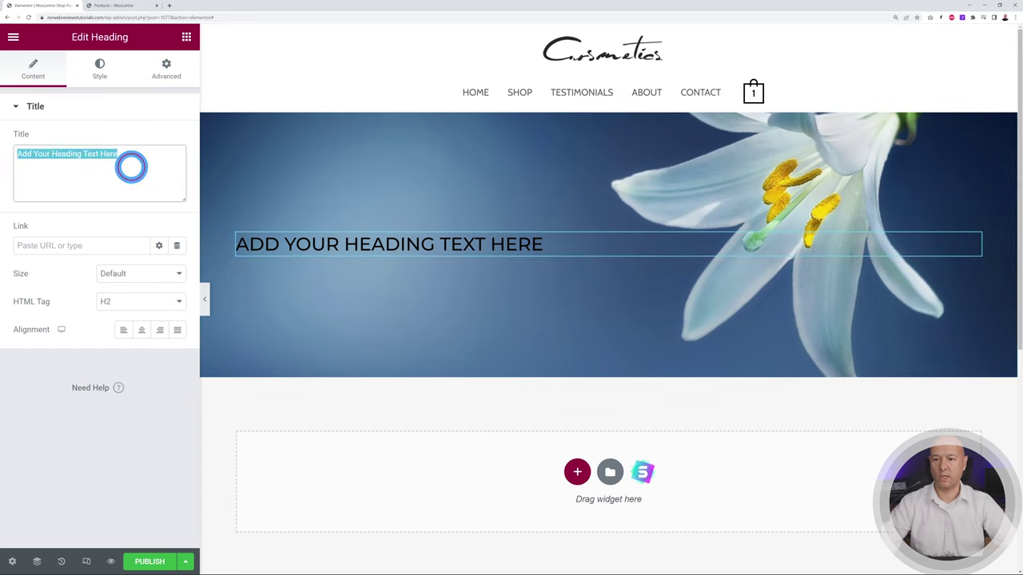
pyautogui.write('Shop P')
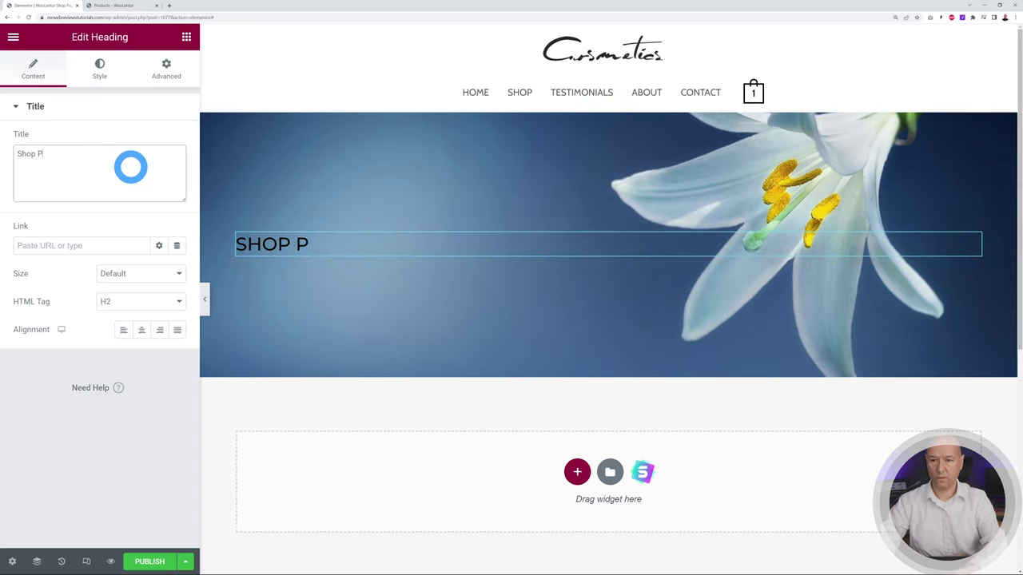
pyautogui.write('age')
pyautogui.press('Home')
pyautogui.write('Woo')
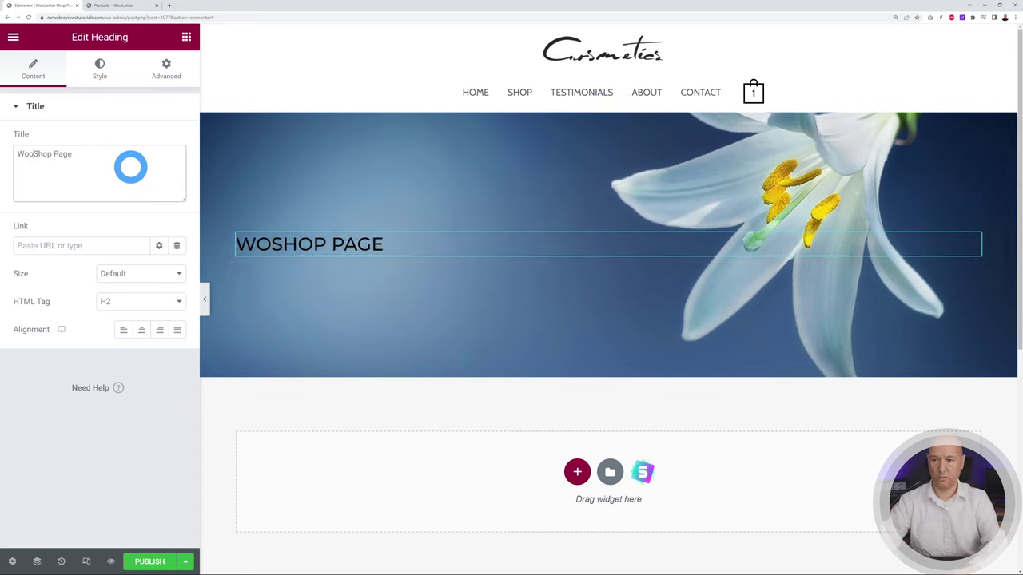
pyautogui.write('Lentor')
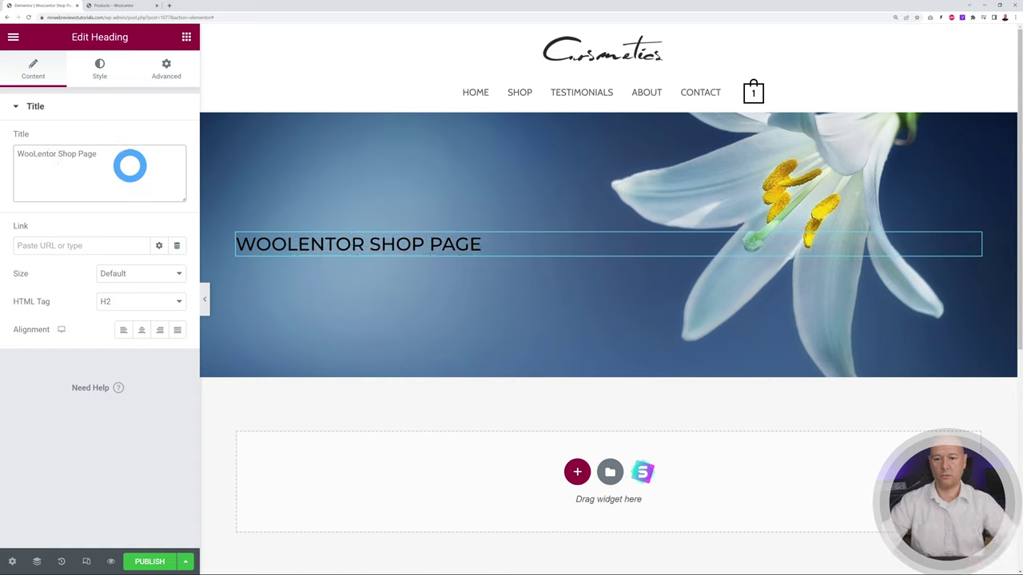
# - Change the banner heading's text color to white
pyautogui.click(98, 65)
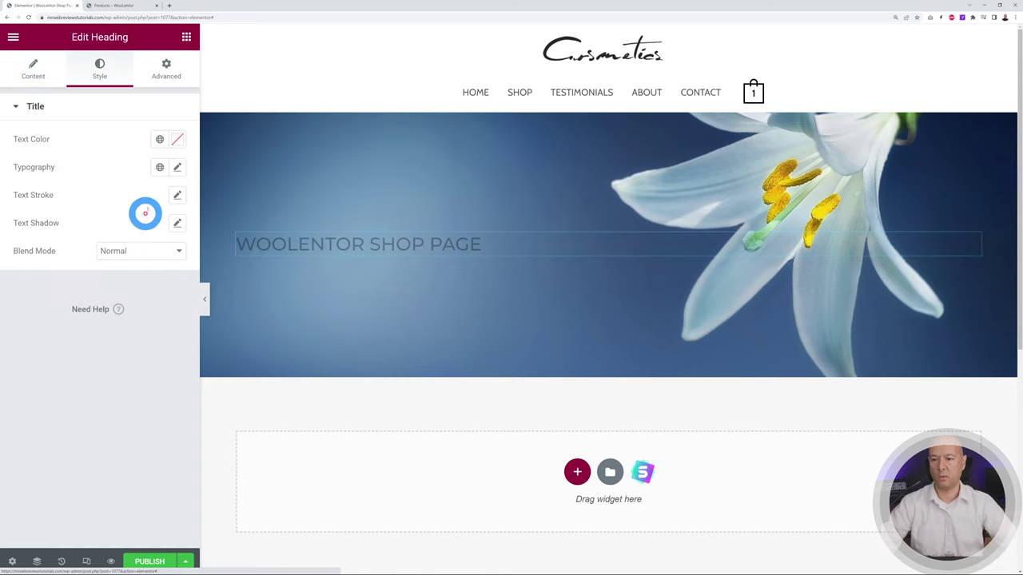
pyautogui.click(177, 139)
pyautogui.moveTo(108, 238); pyautogui.dragTo(26, 183)
pyautogui.click(68, 146)
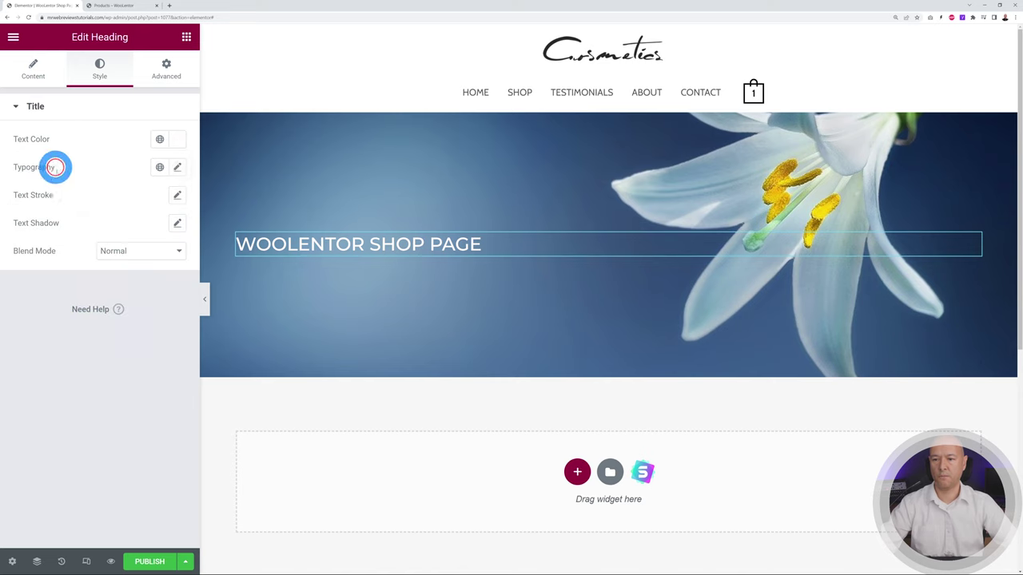
# - Set the banner heading's typography to a size of 33 px and a weight of 900
pyautogui.click(177, 167)
pyautogui.moveTo(34, 273); pyautogui.dragTo(42, 273)
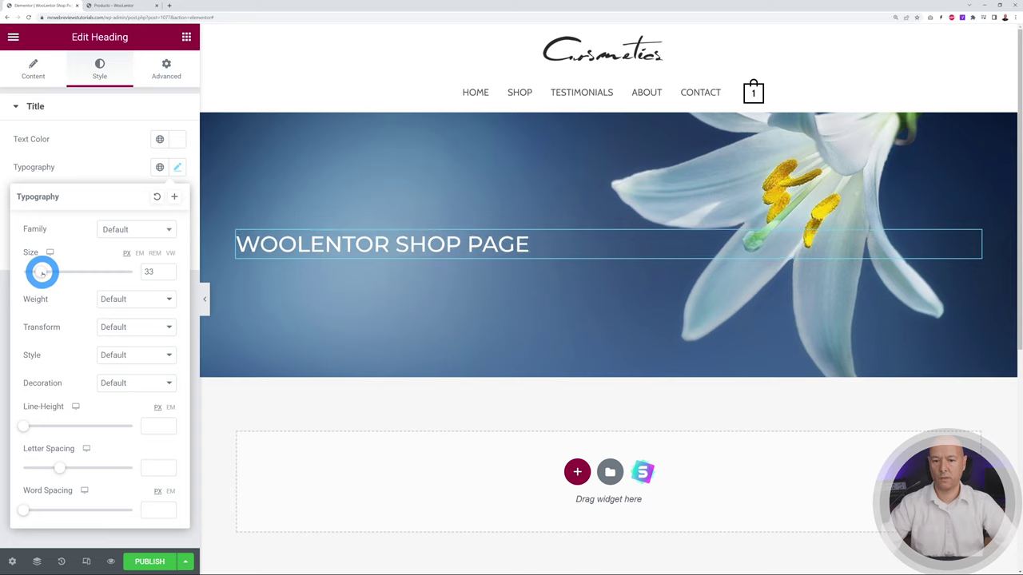
pyautogui.click(164, 299)
pyautogui.click(133, 391)
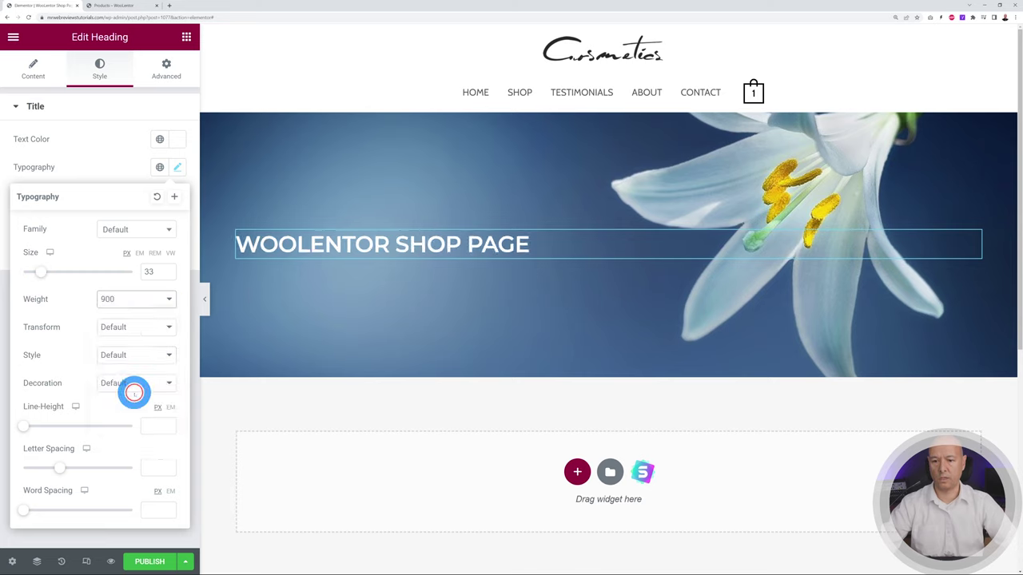
pyautogui.click(107, 167)
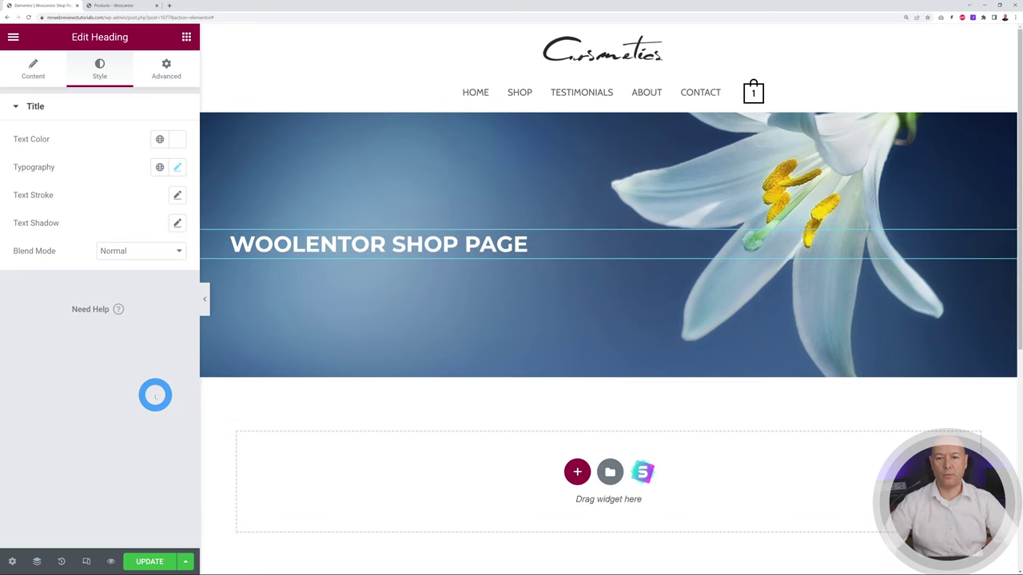
# - Add the WL: Product Grid widget from WooLentor Pro in a new section below the banner
pyautogui.click(187, 36)
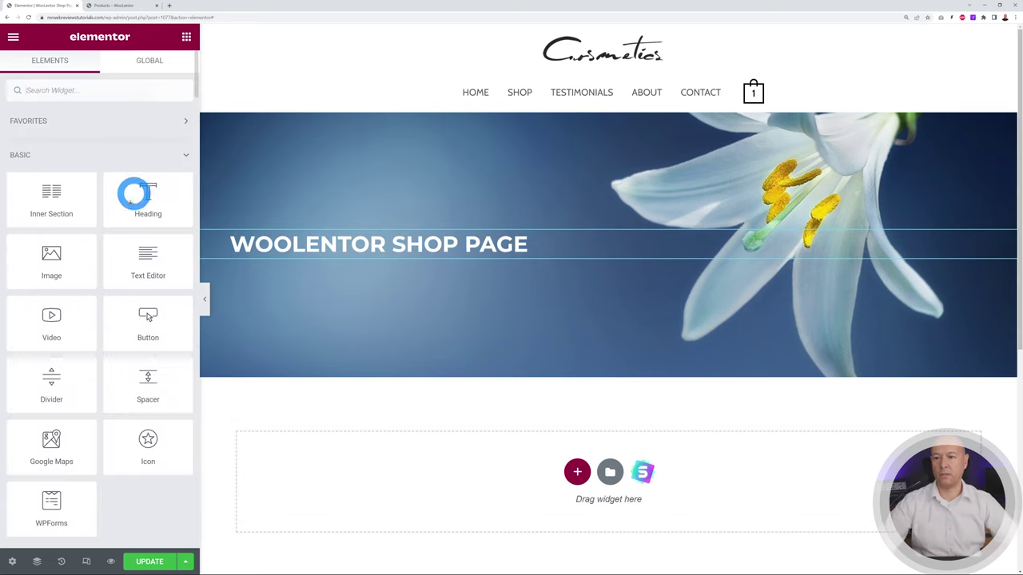
pyautogui.scroll(-10, 124, 332)
pyautogui.scroll(-15, 124, 334)
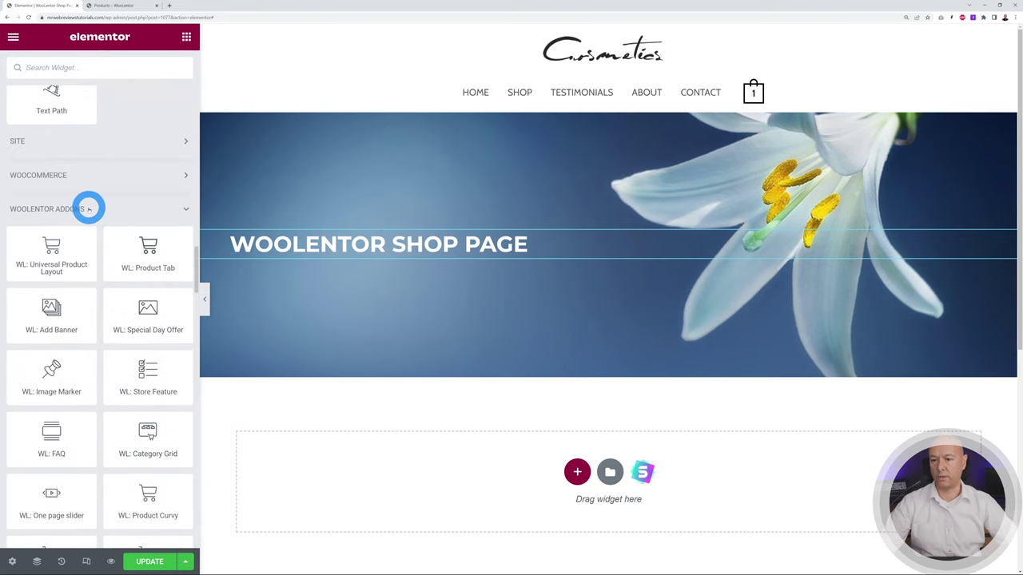
pyautogui.scroll(-12, 120, 240)
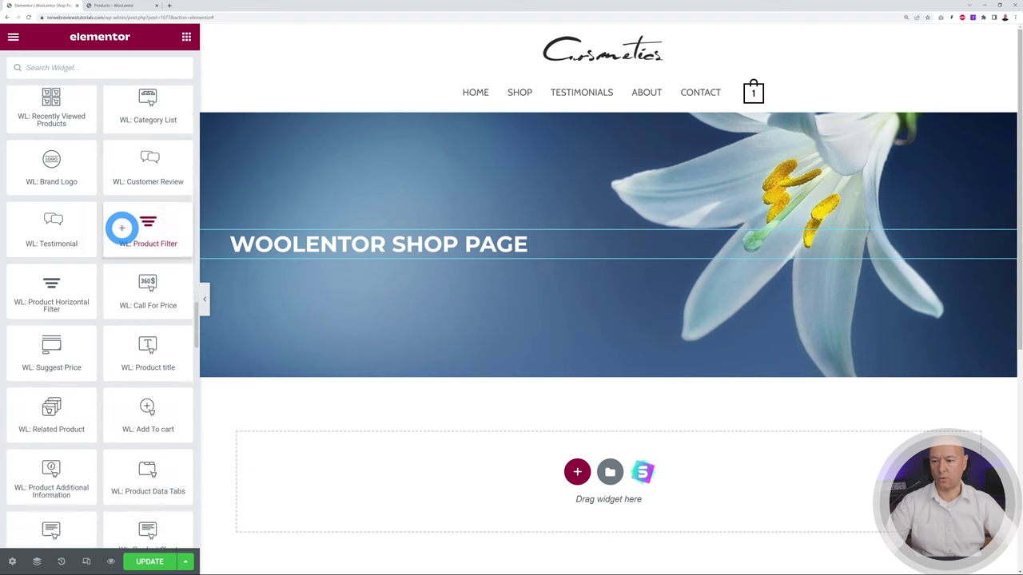
pyautogui.scroll(-7, 122, 228)
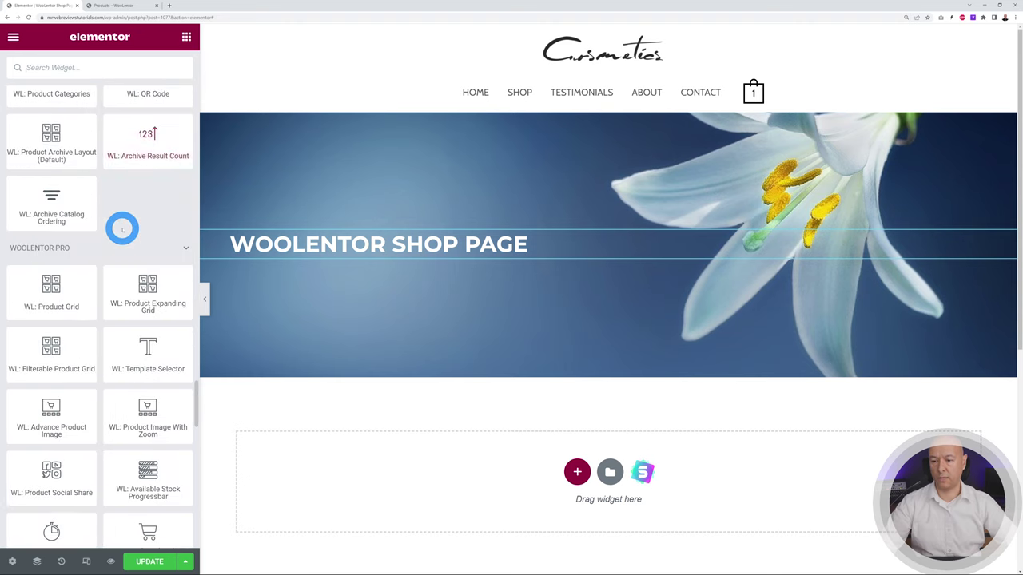
pyautogui.scroll(-3, 110, 247)
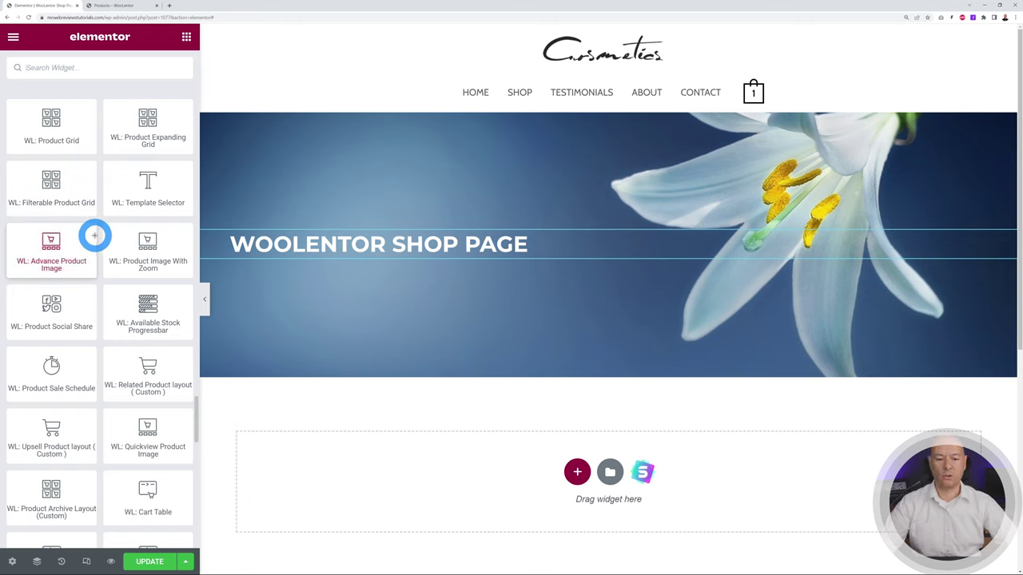
pyautogui.moveTo(55, 136); pyautogui.dragTo(520, 459)
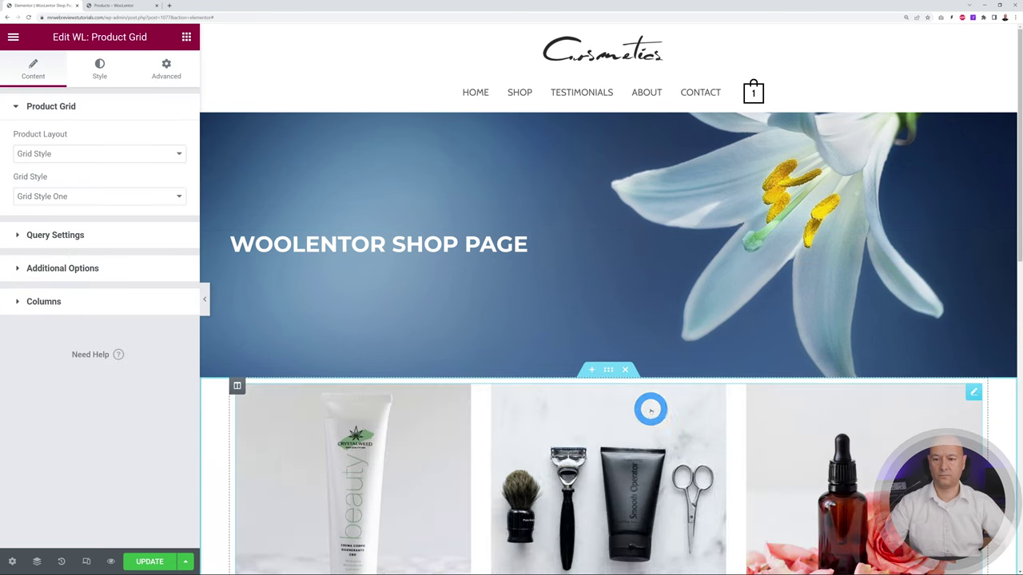
pyautogui.scroll(-3, 987, 309)
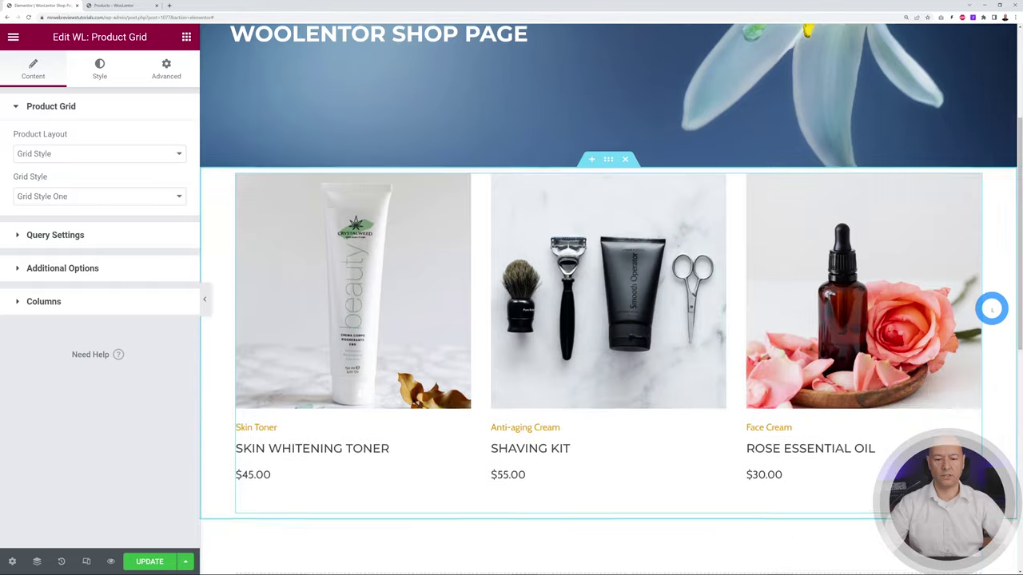
pyautogui.scroll(-2, 991, 309)
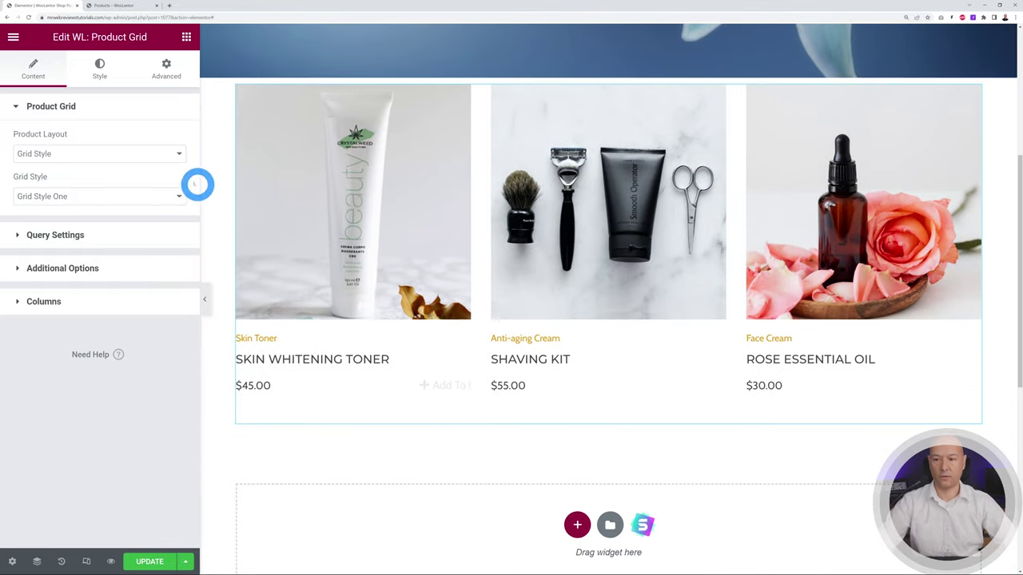
# - Try Grid Style Two, Grid Style Three and Grid Style Four on the product grid
pyautogui.click(179, 200)
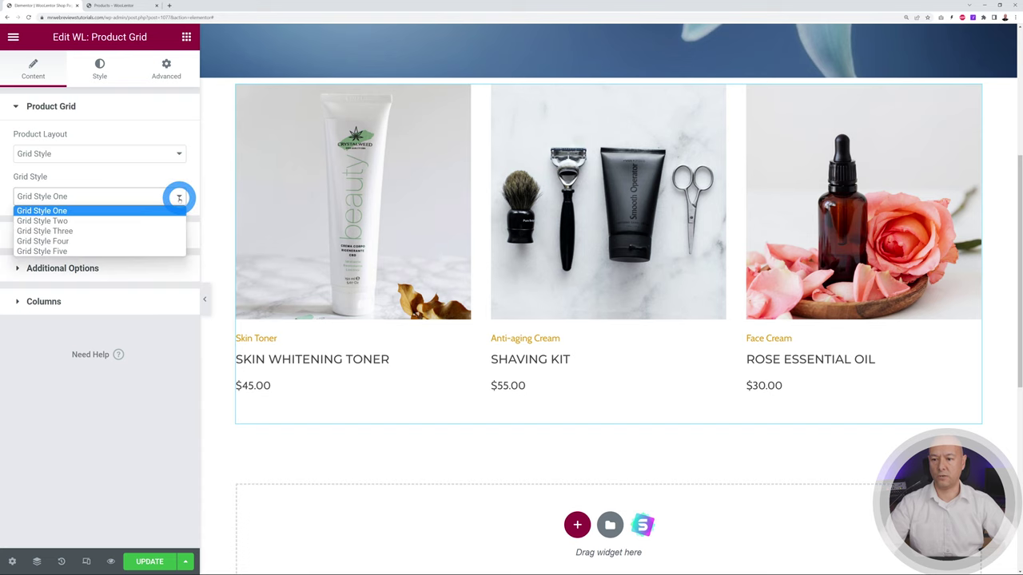
pyautogui.click(141, 221)
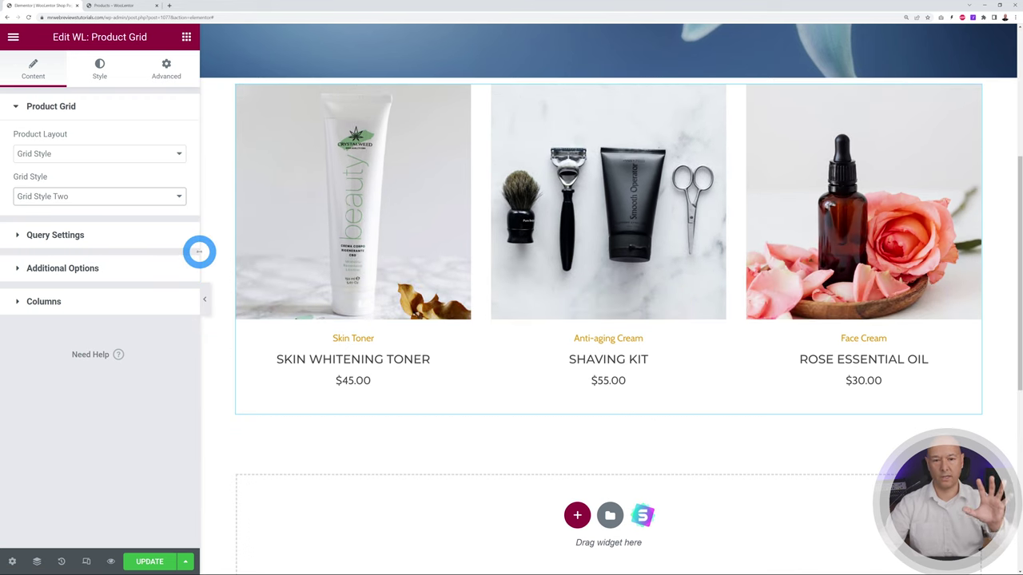
pyautogui.click(175, 196)
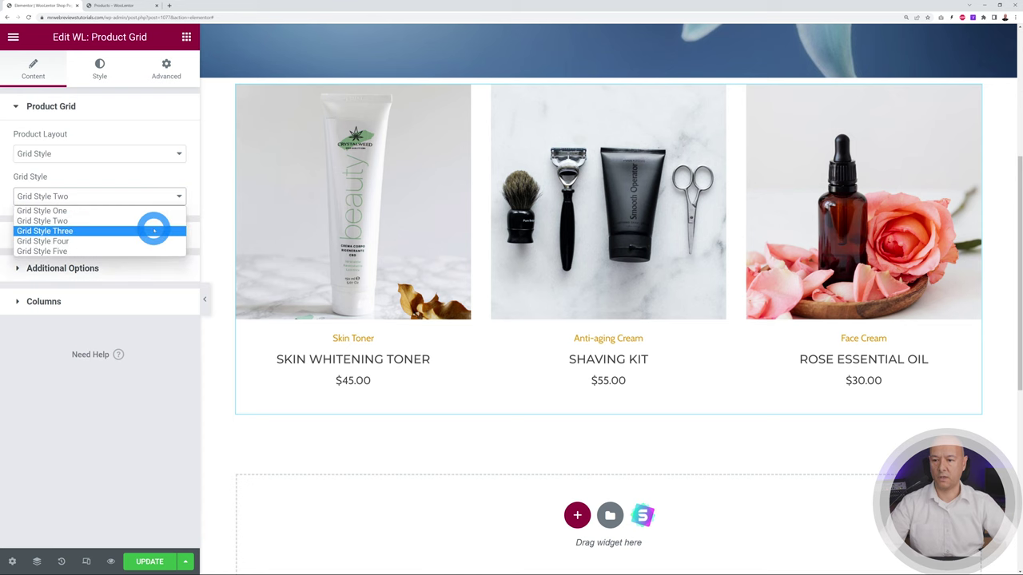
pyautogui.click(153, 230)
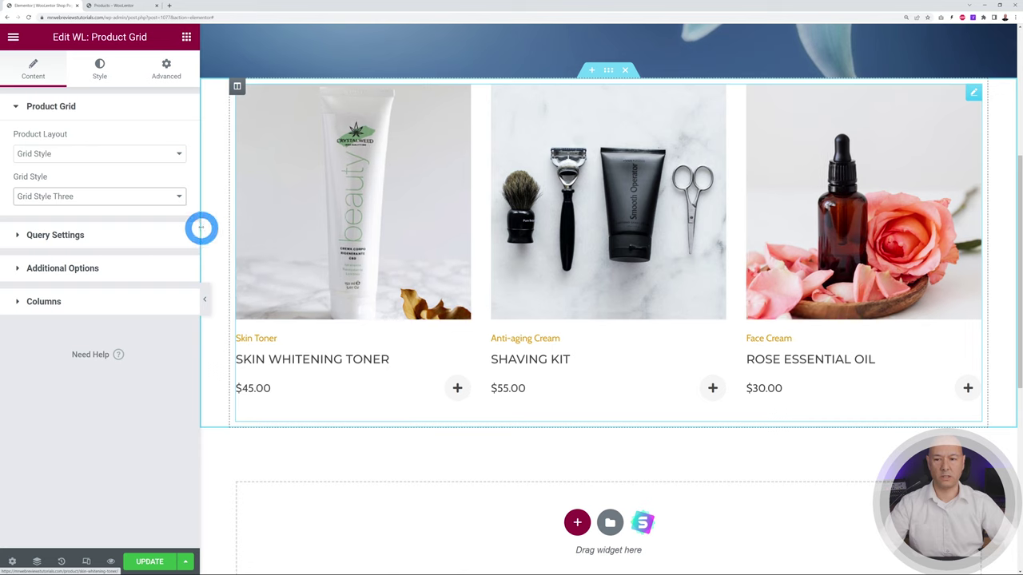
pyautogui.click(182, 197)
pyautogui.click(120, 235)
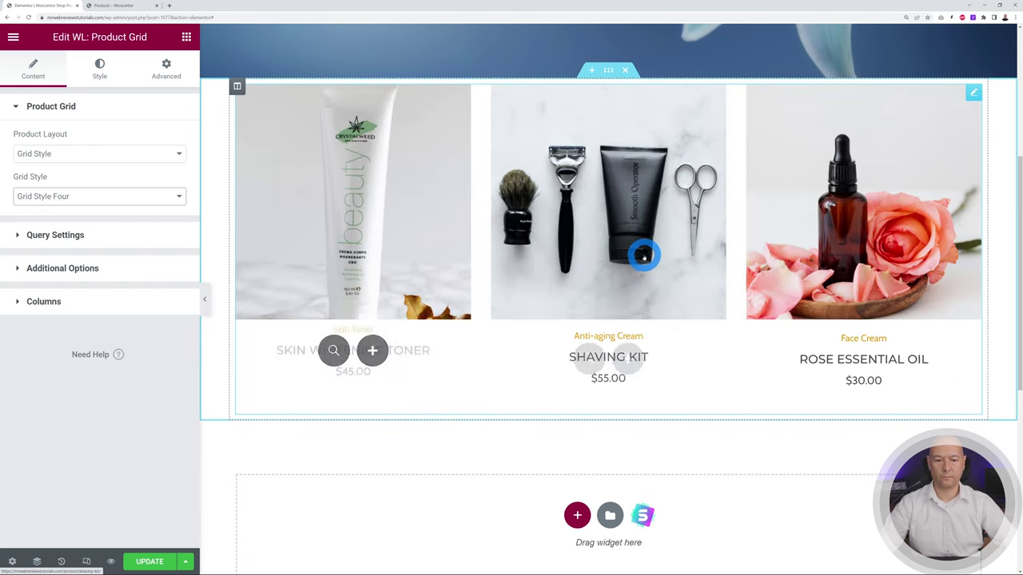
# - Switch the product grid to Grid Style Five and set its query's product limit to 12
pyautogui.click(182, 197)
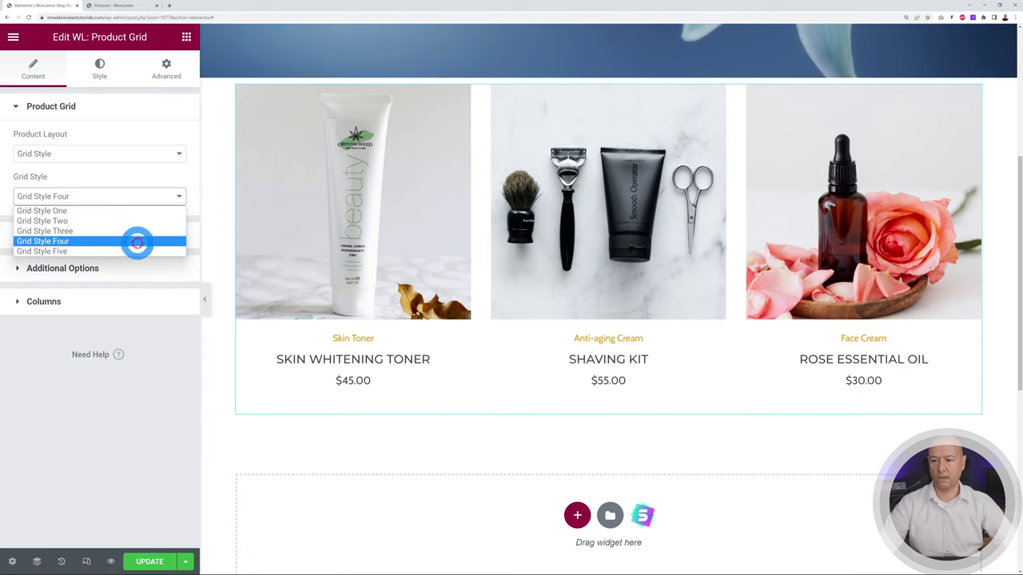
pyautogui.click(135, 251)
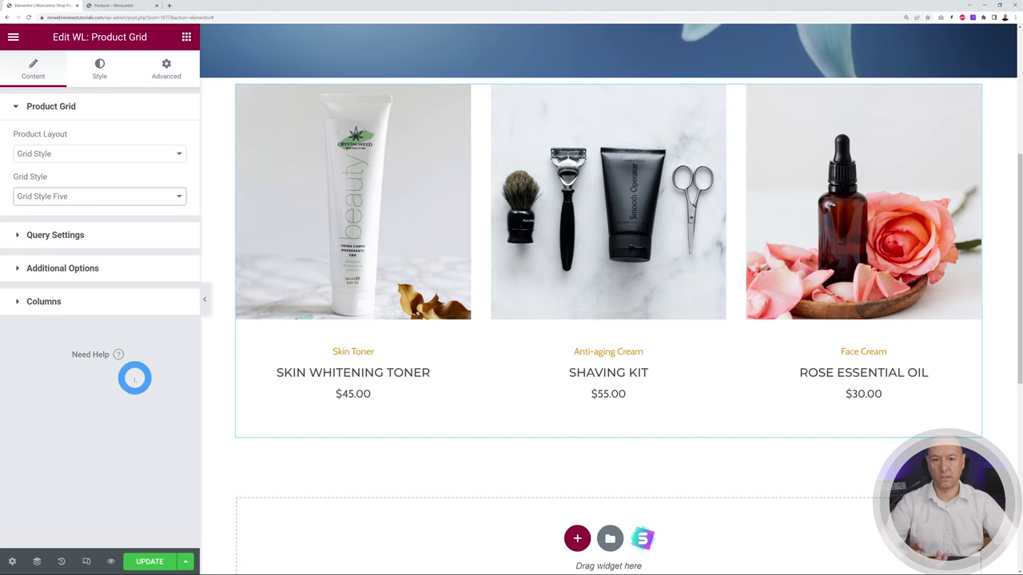
pyautogui.click(74, 236)
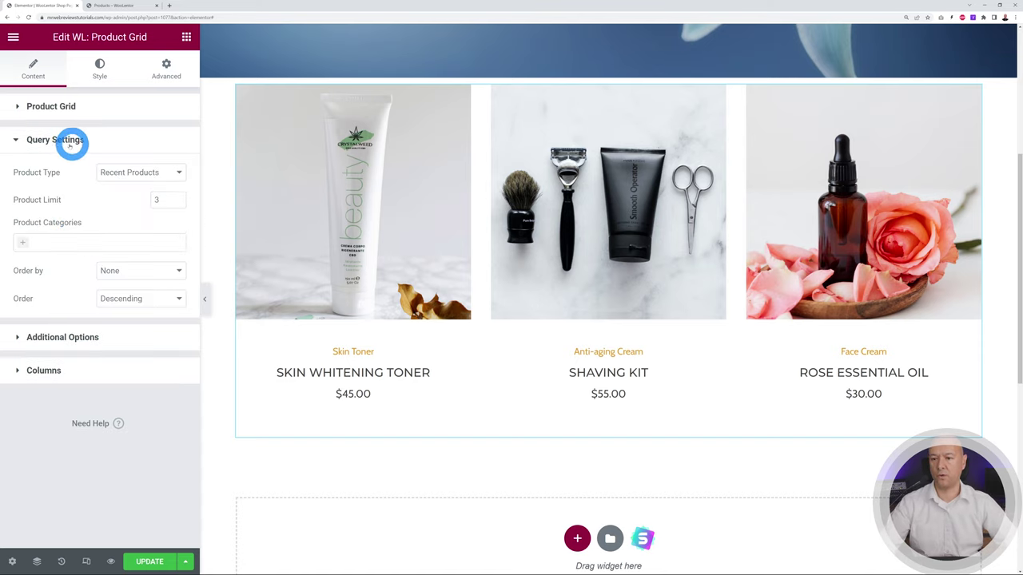
pyautogui.click(180, 172)
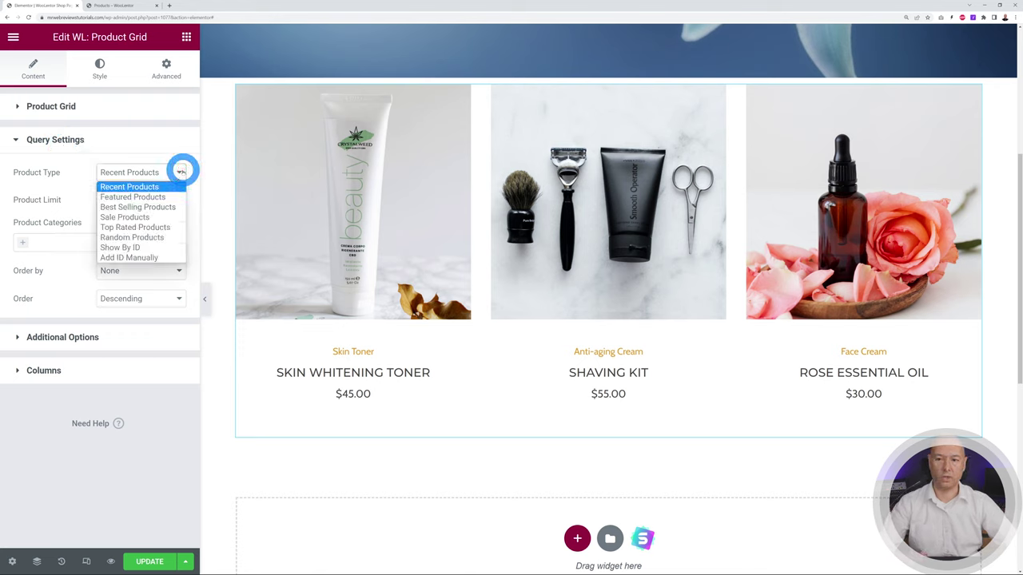
pyautogui.click(181, 171)
pyautogui.click(181, 171)
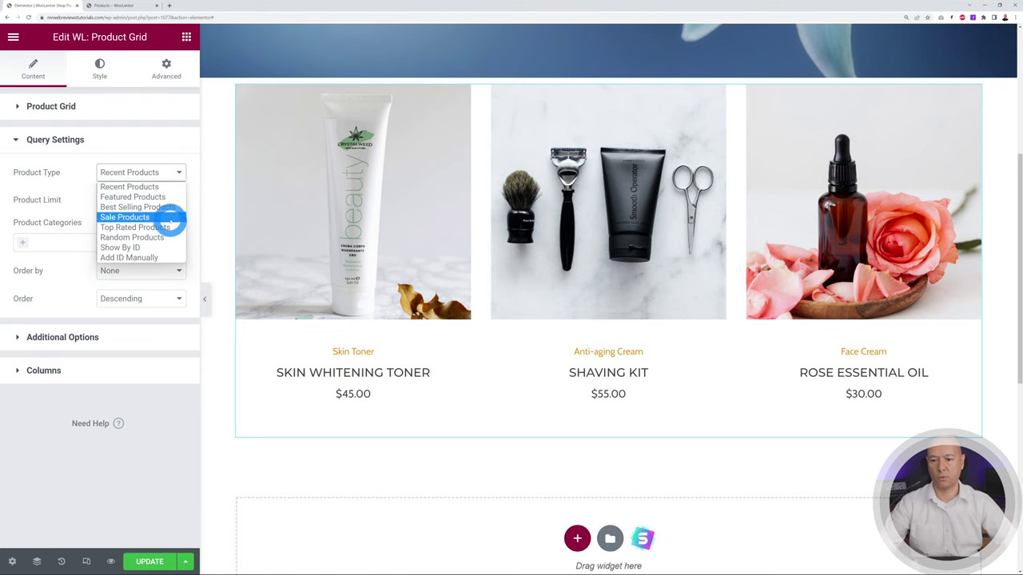
pyautogui.click(179, 171)
pyautogui.moveTo(165, 199); pyautogui.dragTo(134, 199)
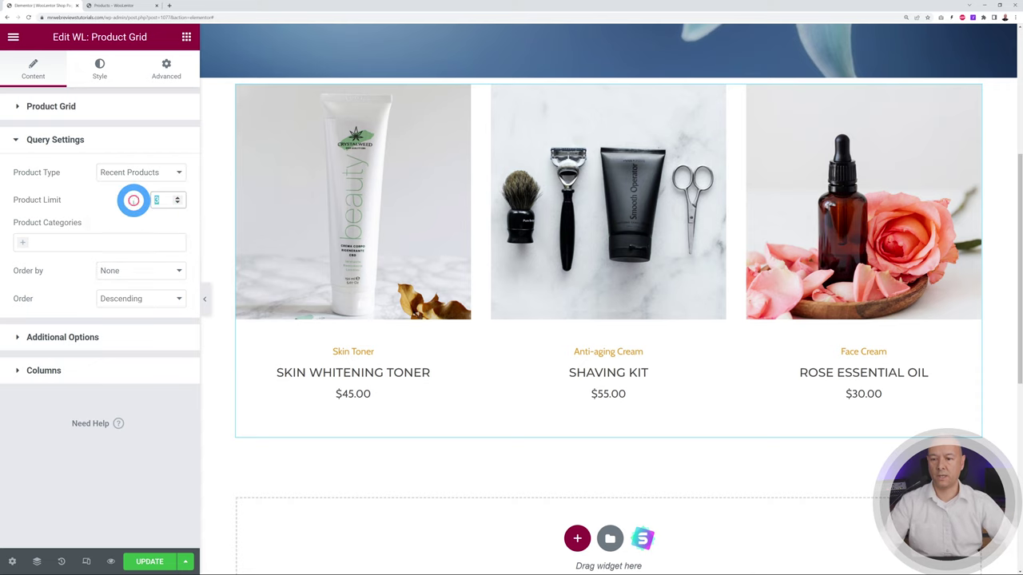
pyautogui.write('12')
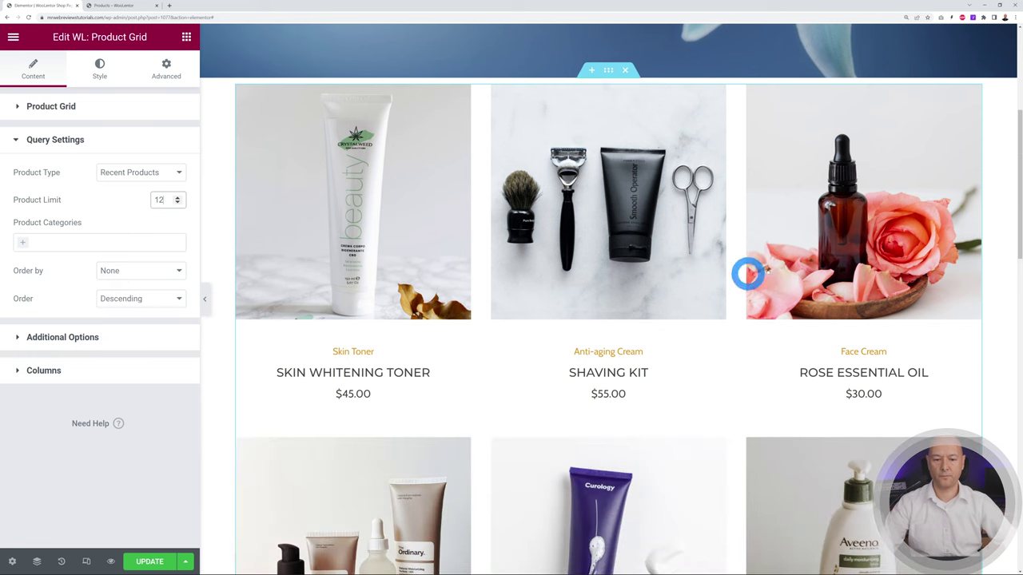
pyautogui.scroll(-6, 1006, 222)
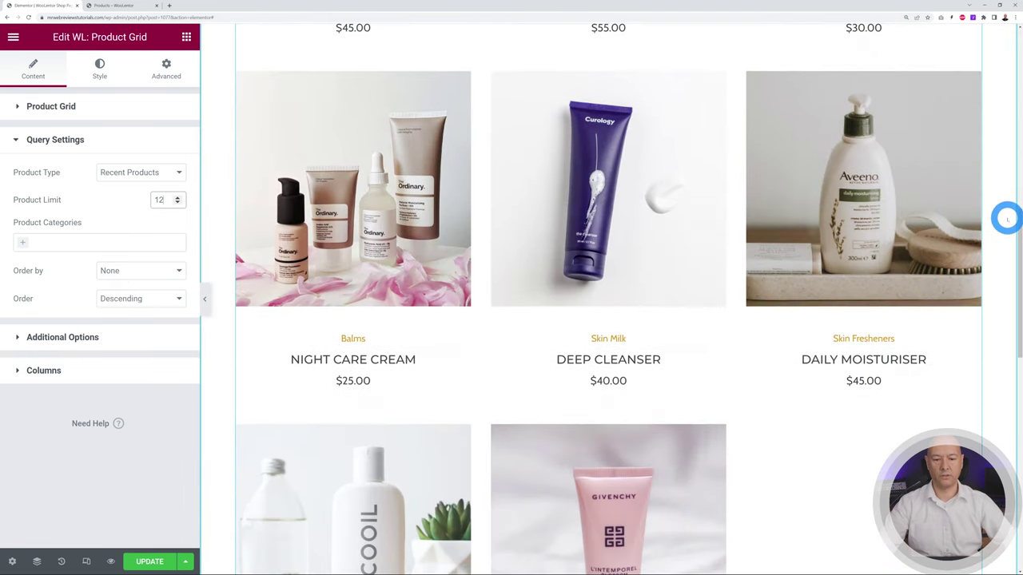
pyautogui.scroll(-2, 1007, 218)
pyautogui.scroll(9, 1005, 219)
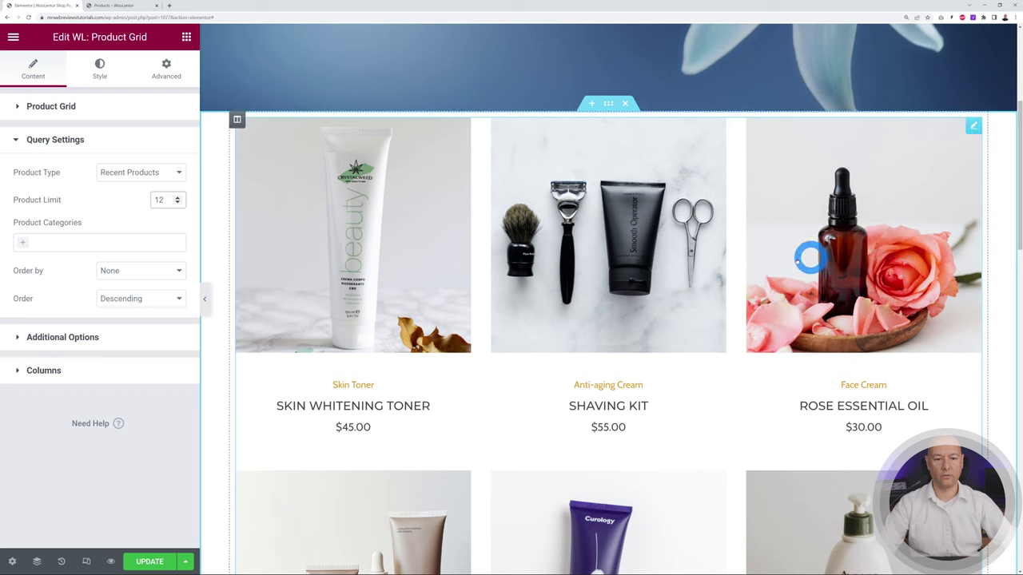
# - Give the product grid's action buttons a classic background in colour #375B8B for their normal state
pyautogui.moveTo(416, 271)
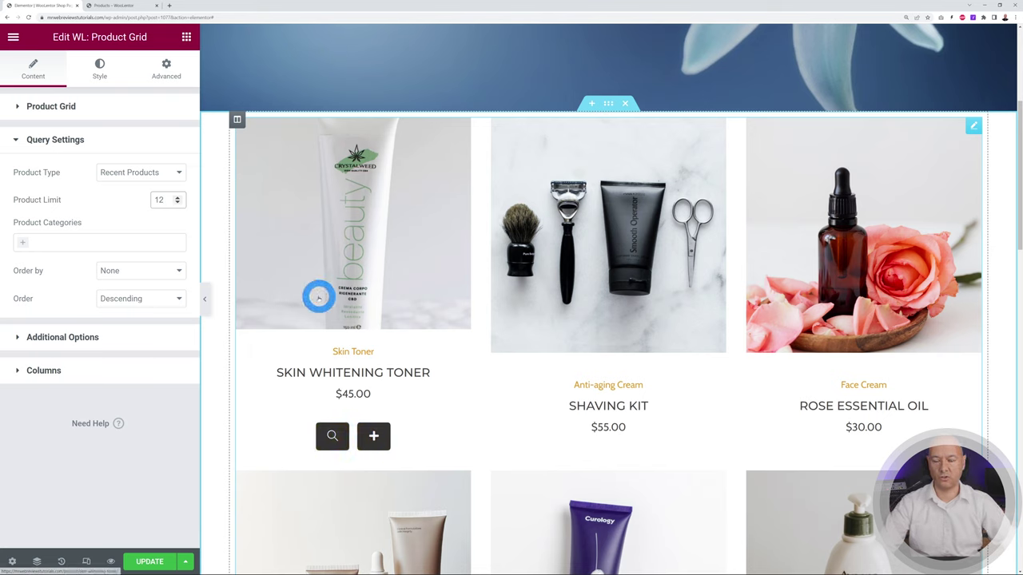
pyautogui.click(344, 218)
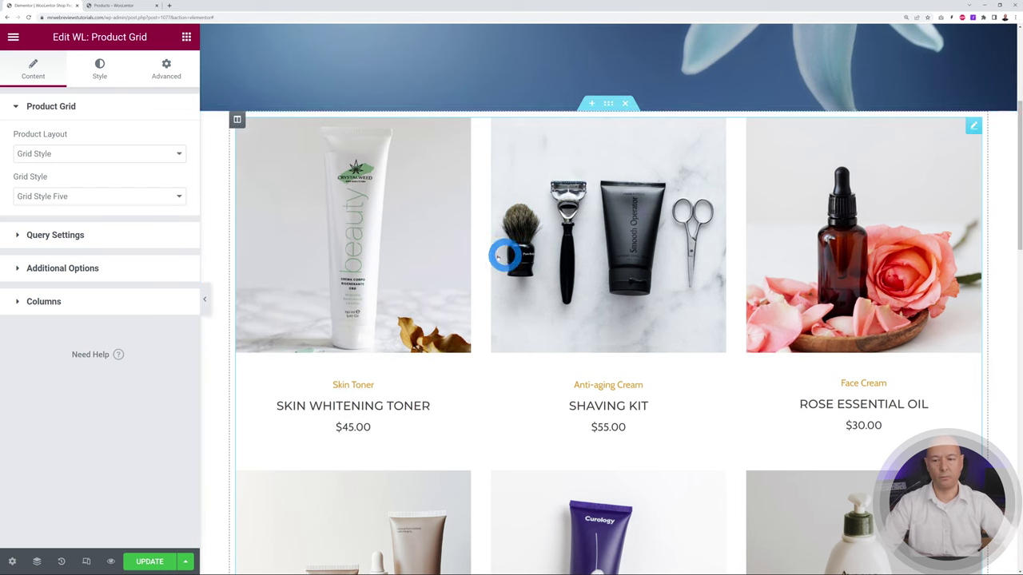
pyautogui.click(97, 70)
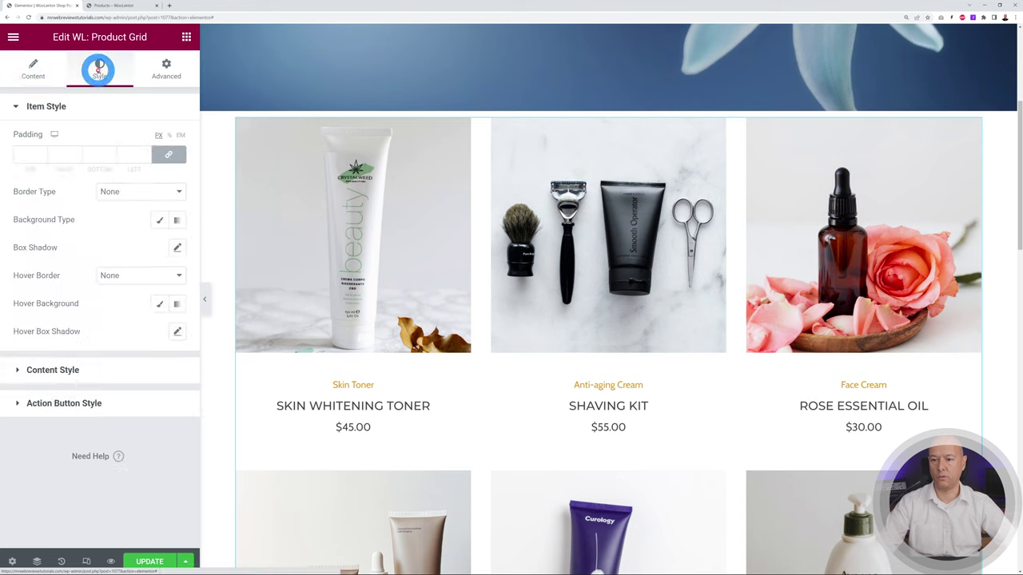
pyautogui.click(52, 403)
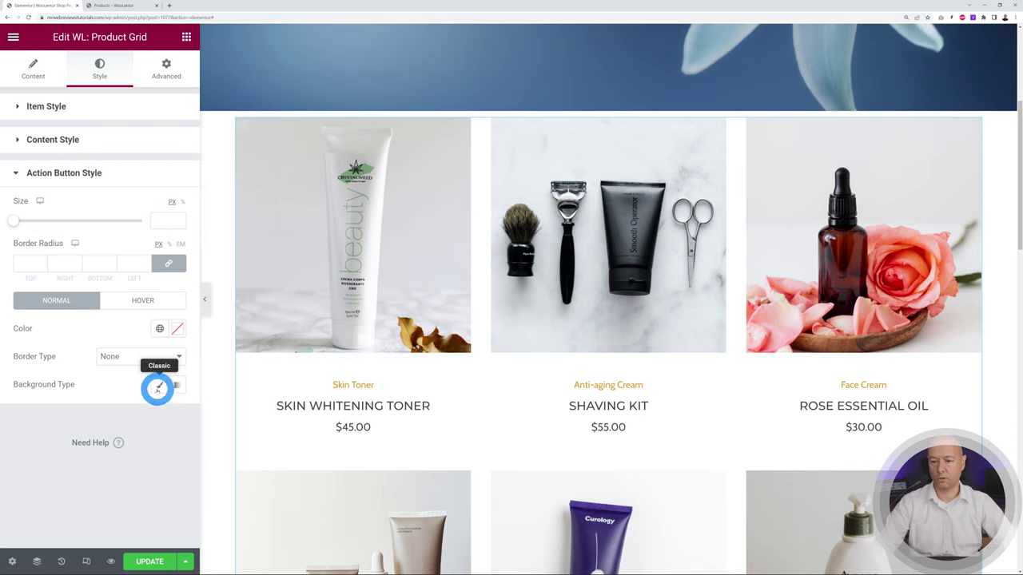
pyautogui.click(159, 385)
pyautogui.click(178, 413)
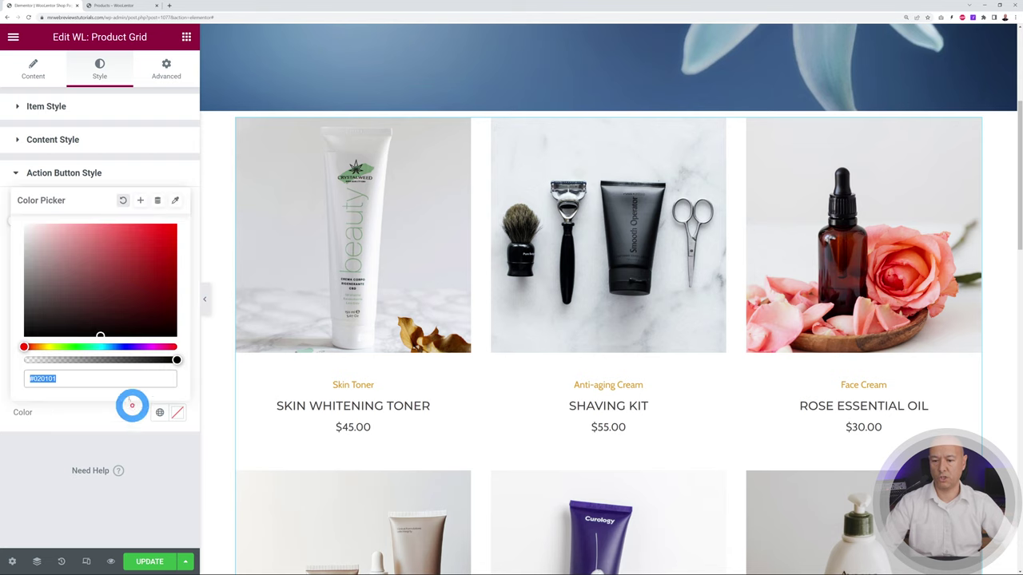
pyautogui.write('#375B8B')
pyautogui.click(147, 460)
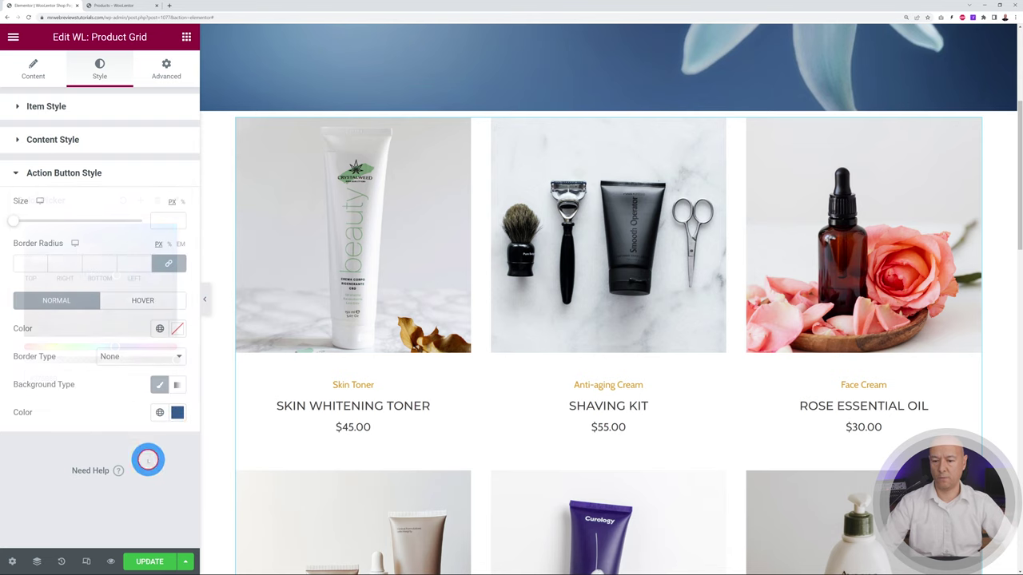
pyautogui.moveTo(381, 271)
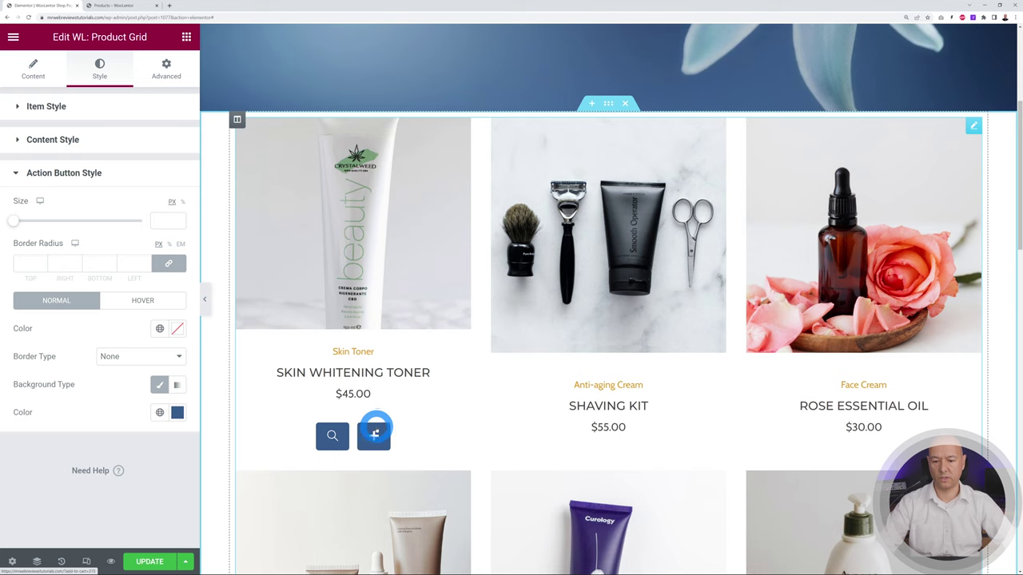
# - Give the action buttons a classic background in the lighter blue #4272B2 for their hover state
pyautogui.click(139, 301)
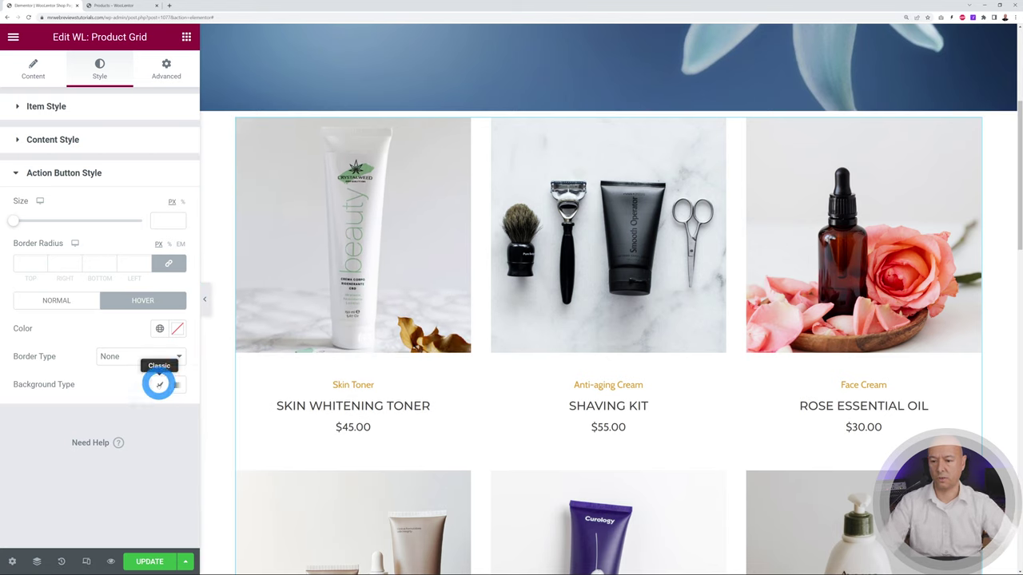
pyautogui.click(159, 384)
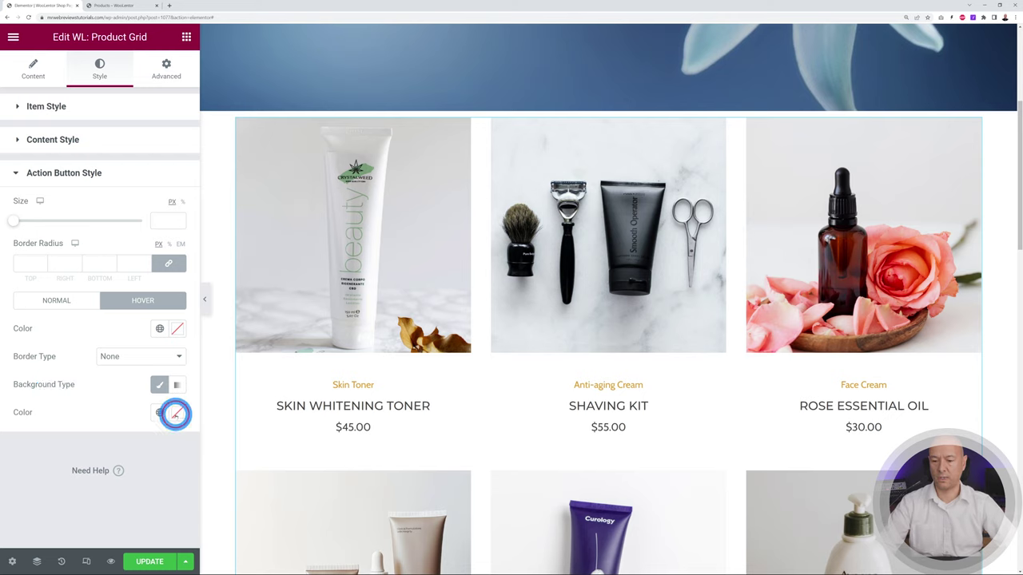
pyautogui.click(175, 413)
pyautogui.write('#375B8B')
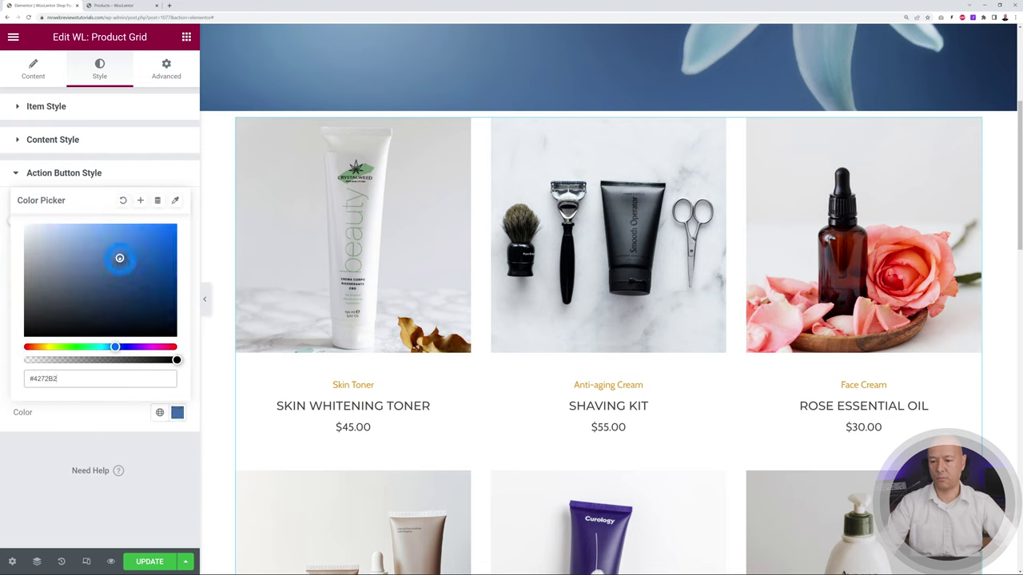
pyautogui.click(158, 459)
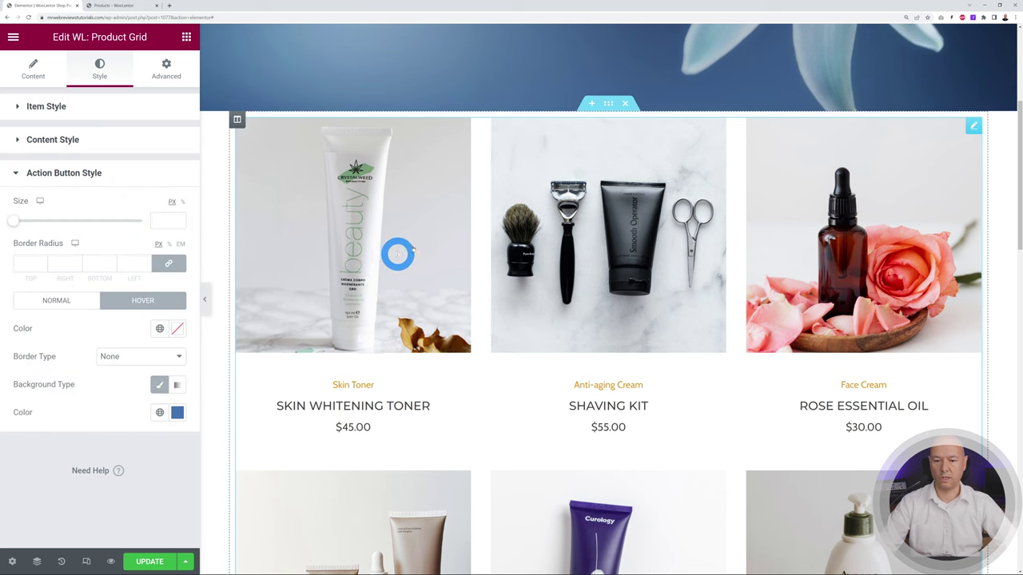
# - Check the hover effect and button colours on the Skin Whitening Toner product in the page preview
pyautogui.moveTo(407, 247)
pyautogui.scroll(-1, 406, 247)
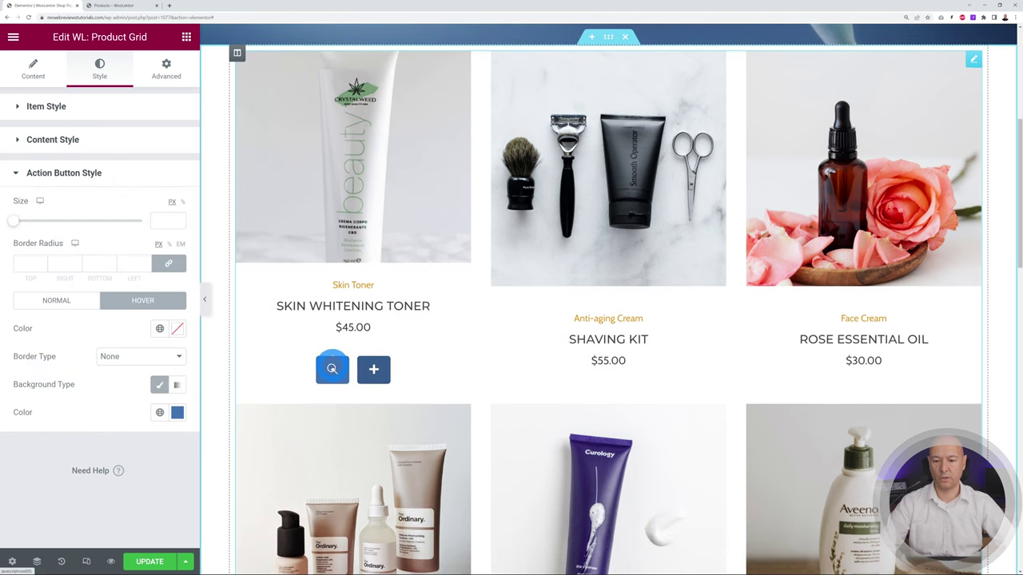
pyautogui.click(332, 370)
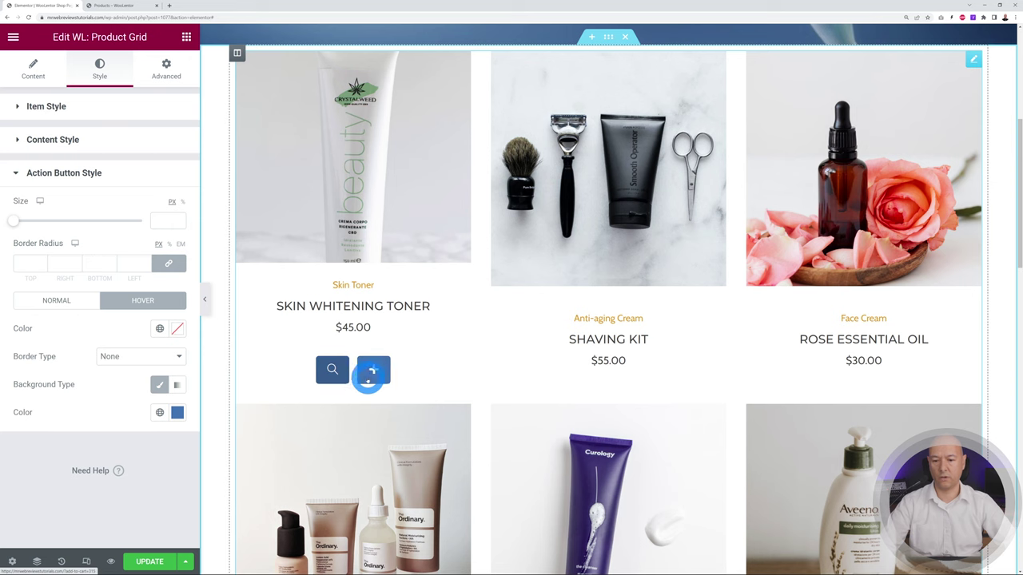
pyautogui.scroll(2, 354, 340)
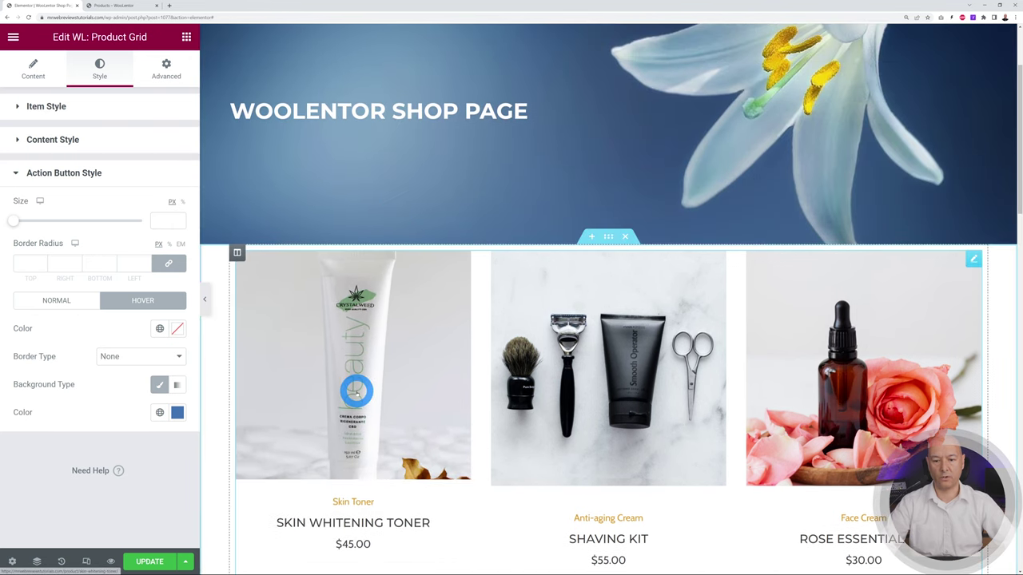
pyautogui.moveTo(355, 389)
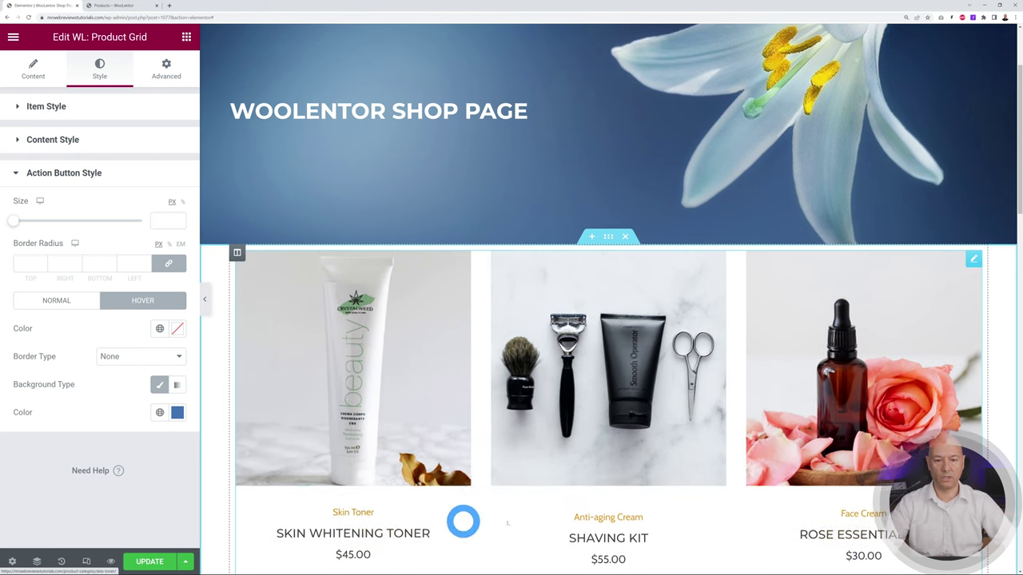
pyautogui.scroll(-2, 871, 375)
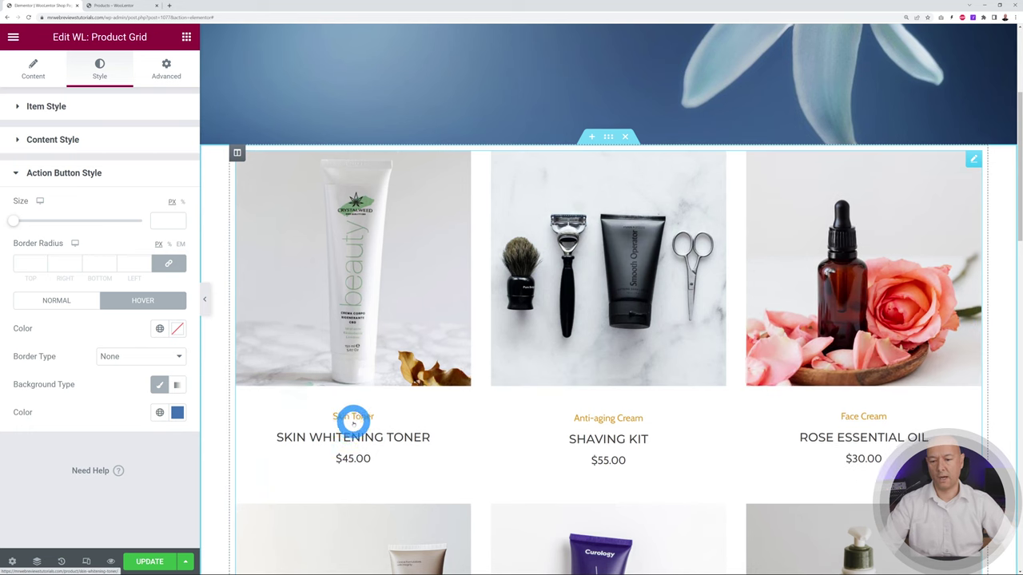
pyautogui.moveTo(411, 402)
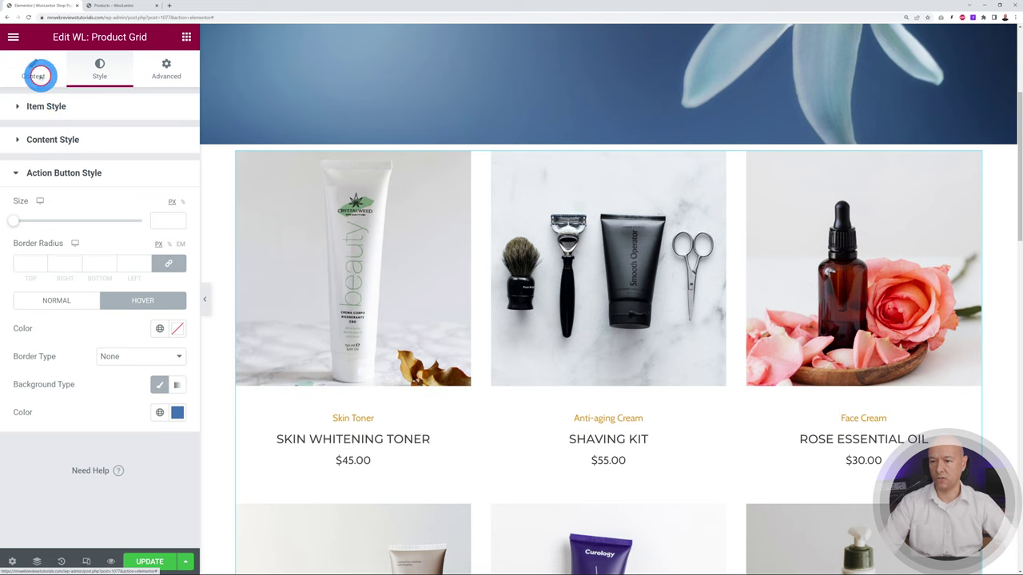
# - Try hiding the product categories in the grid's additional options and show them again
pyautogui.click(40, 75)
pyautogui.click(176, 198)
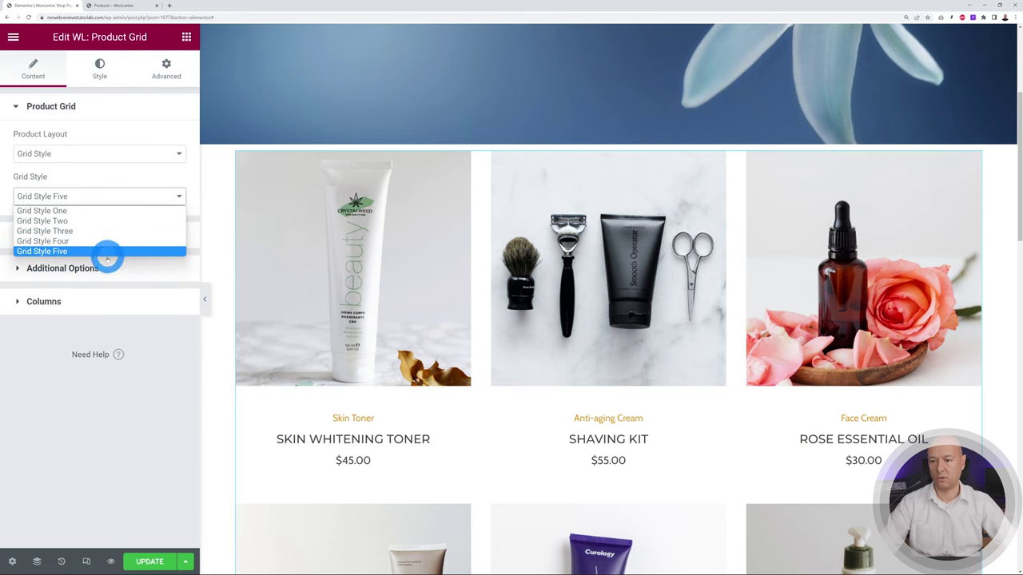
pyautogui.click(131, 412)
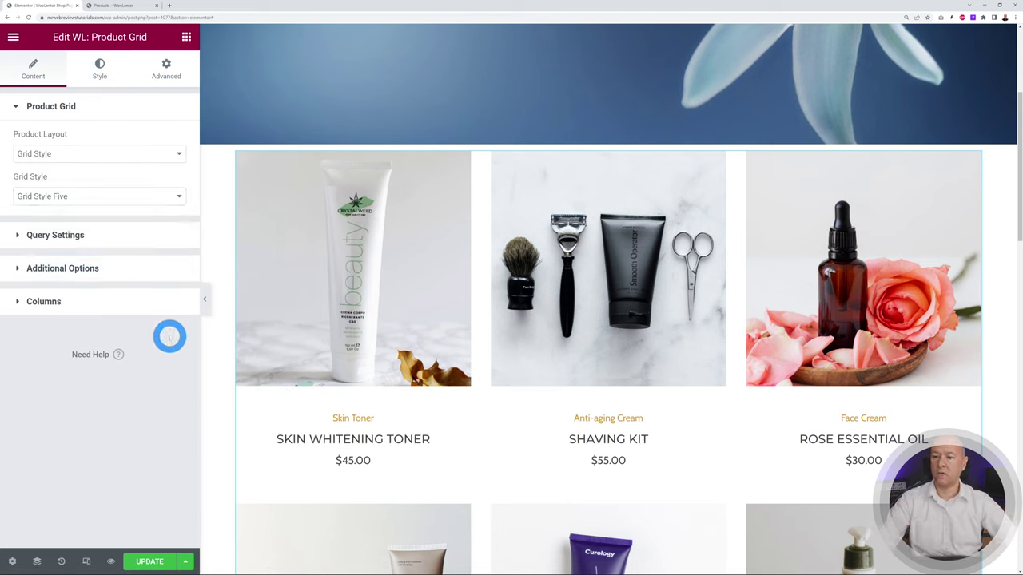
pyautogui.click(88, 268)
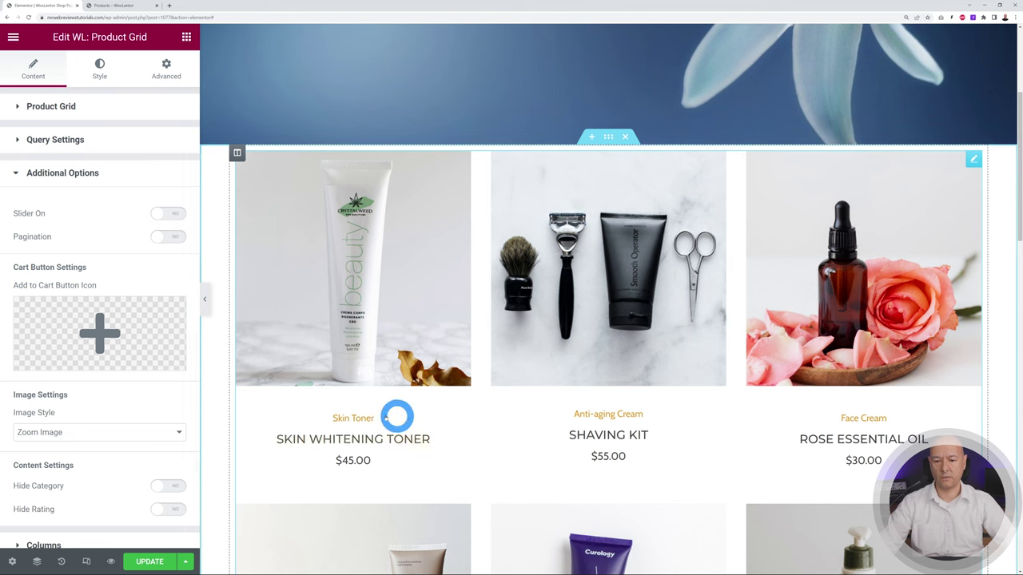
pyautogui.moveTo(360, 418)
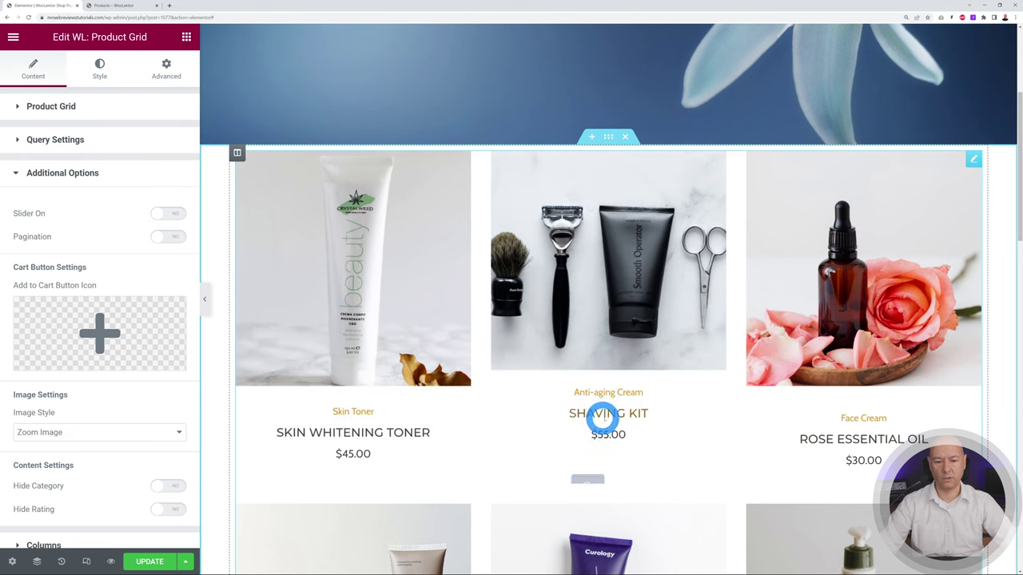
pyautogui.moveTo(865, 413)
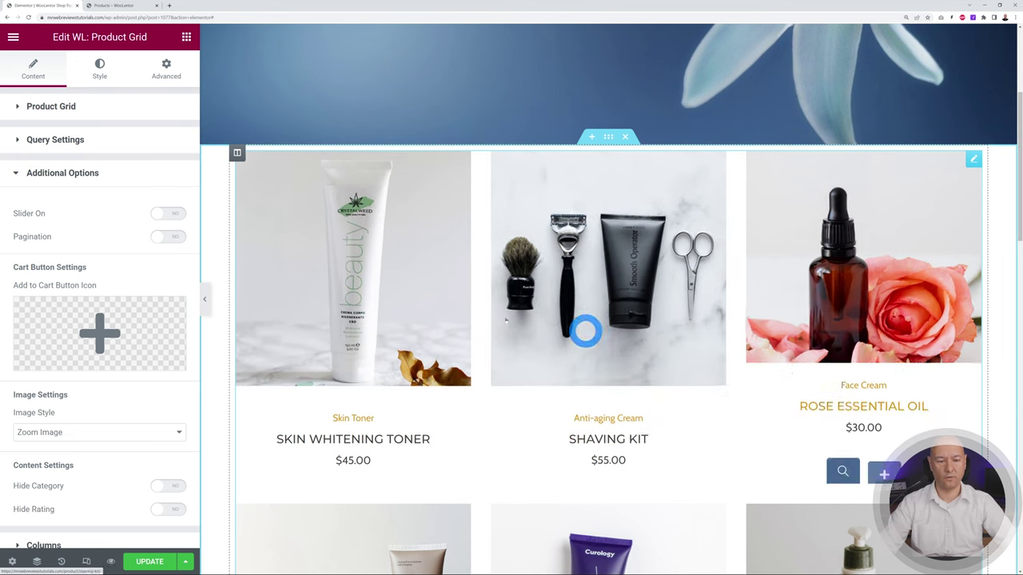
pyautogui.click(171, 486)
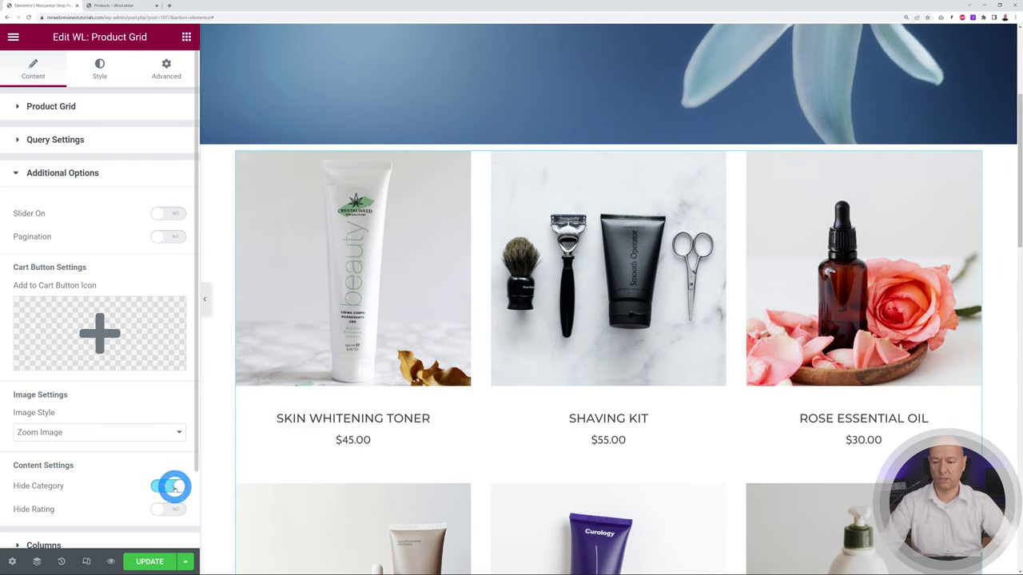
pyautogui.click(174, 485)
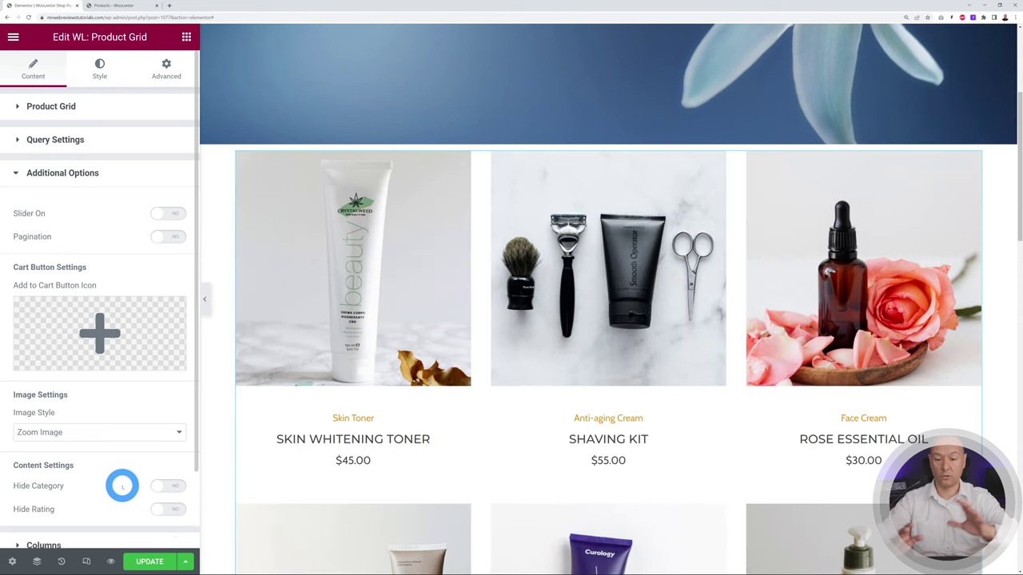
# - Try two and four columns for the product grid and return it to three columns
pyautogui.click(38, 176)
pyautogui.click(63, 213)
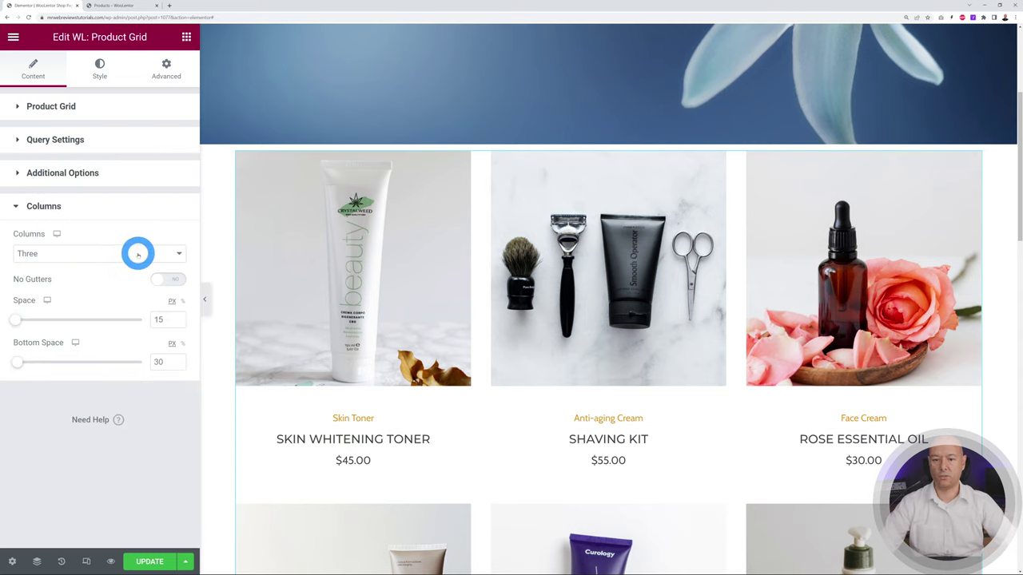
pyautogui.click(168, 254)
pyautogui.click(78, 277)
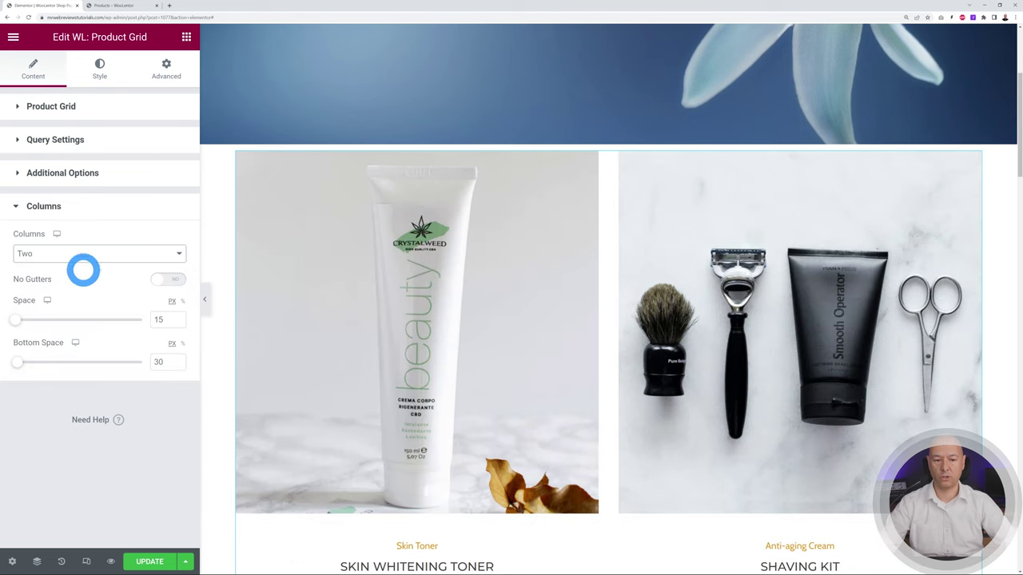
pyautogui.click(114, 254)
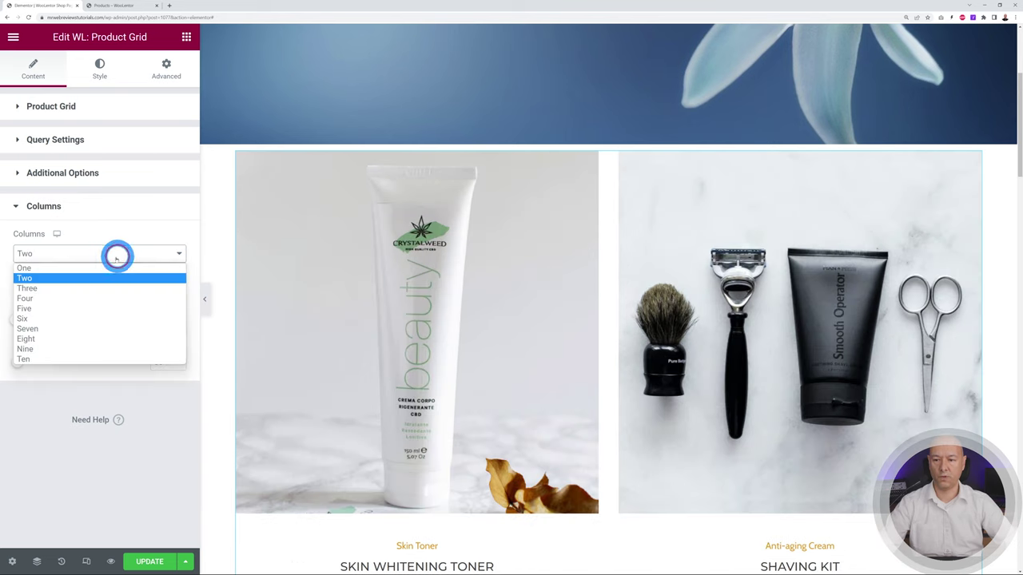
pyautogui.click(74, 299)
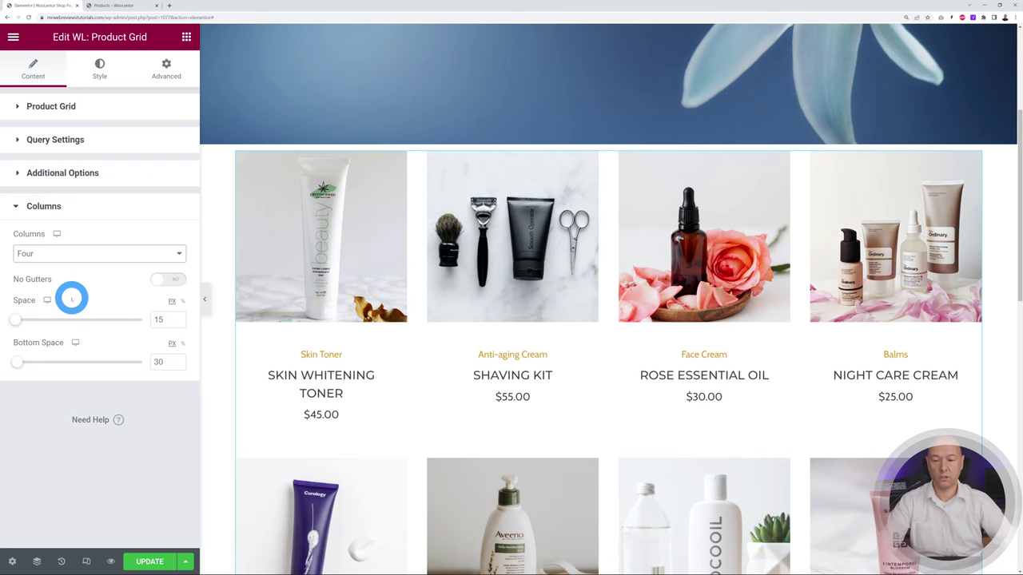
pyautogui.click(150, 257)
pyautogui.click(66, 285)
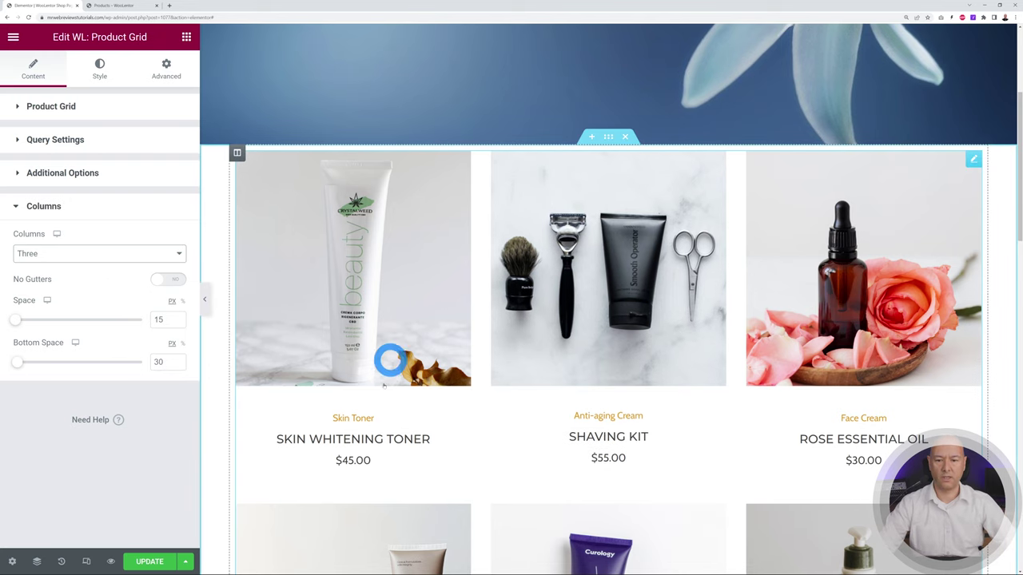
pyautogui.click(172, 370)
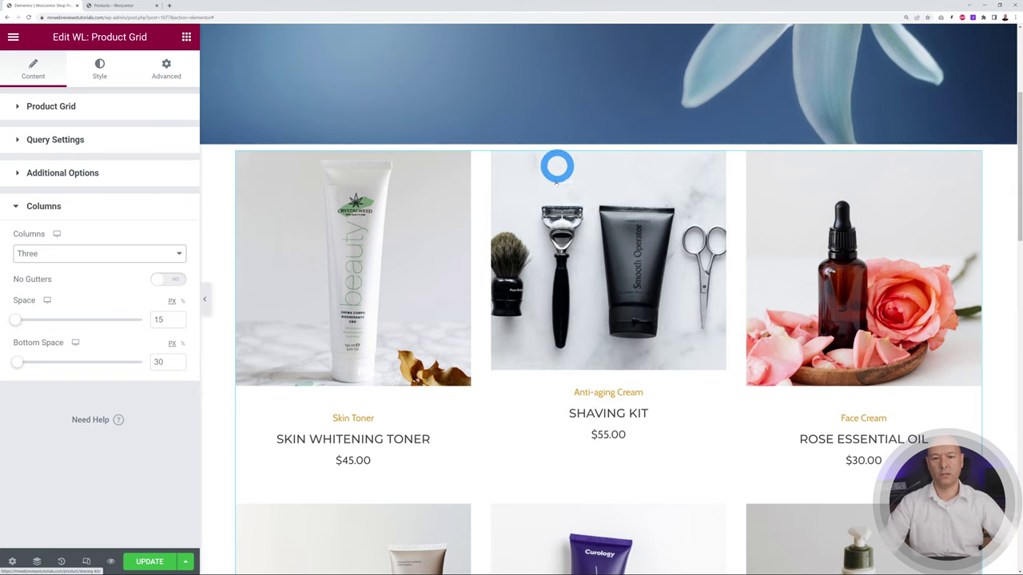
# - Set the top and bottom margins of the product grid's section to 50 px
pyautogui.click(610, 138)
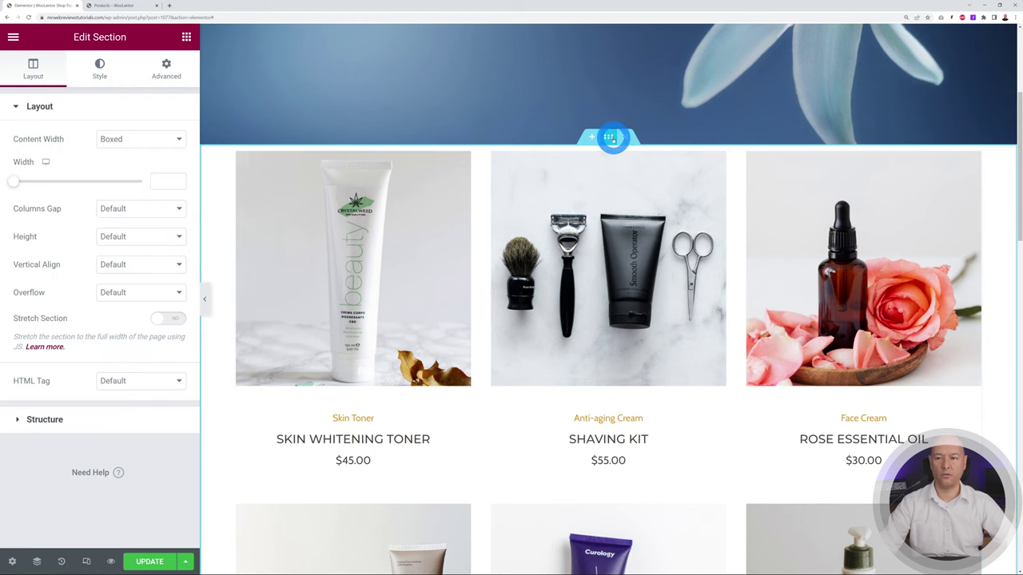
pyautogui.click(167, 66)
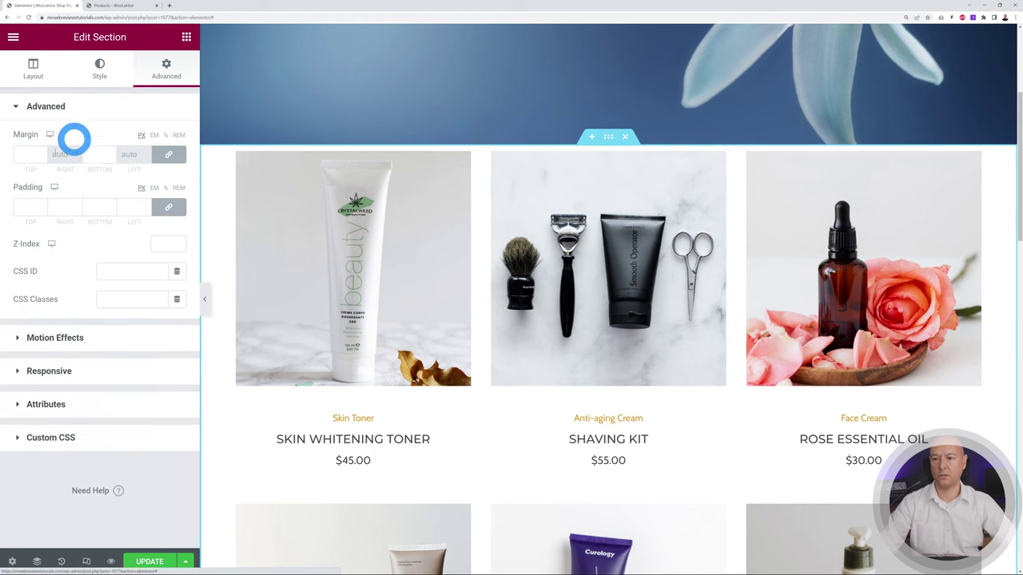
pyautogui.click(29, 154)
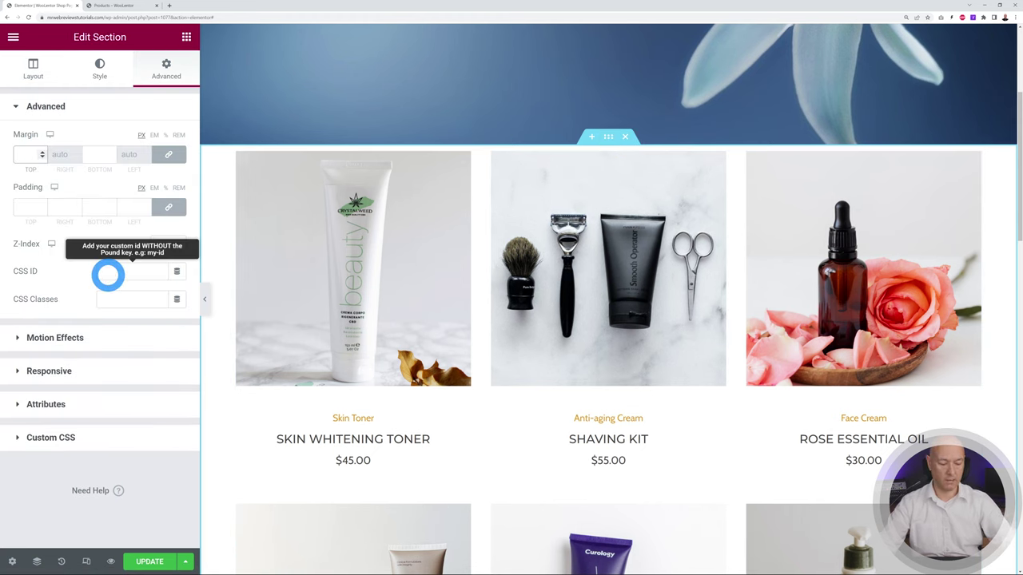
pyautogui.write('50')
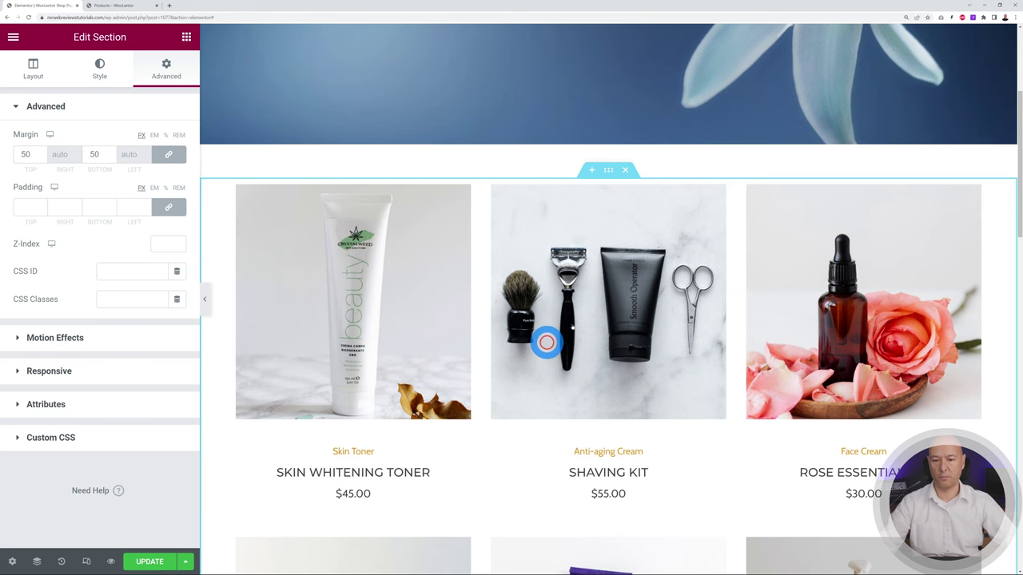
pyautogui.scroll(-5, 861, 281)
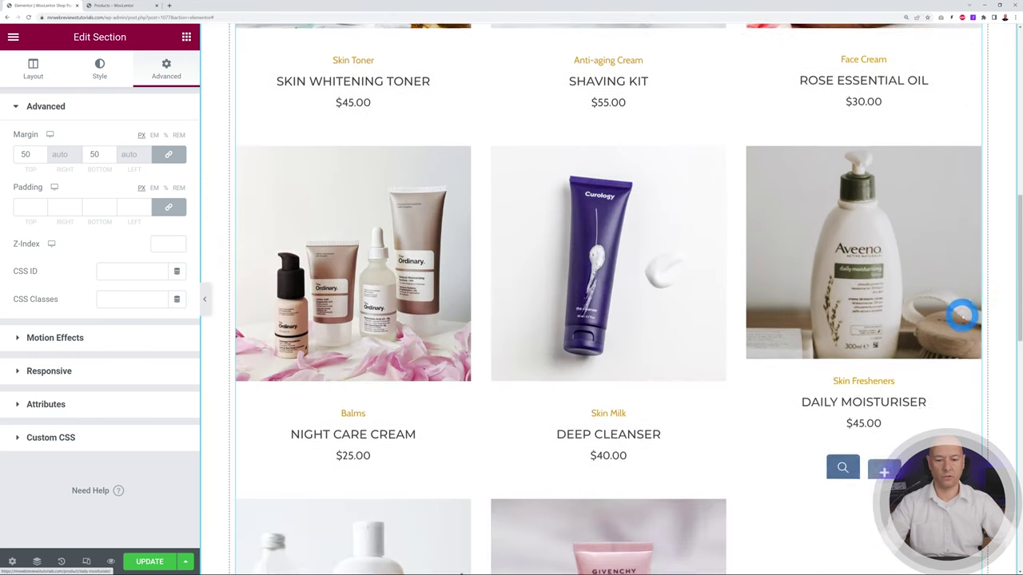
# - Preview the shop template and examine its banner, three-column product grid and the hover buttons on the Skin Whitening Toner and Rose Essential Oil products
pyautogui.scroll(6, 961, 314)
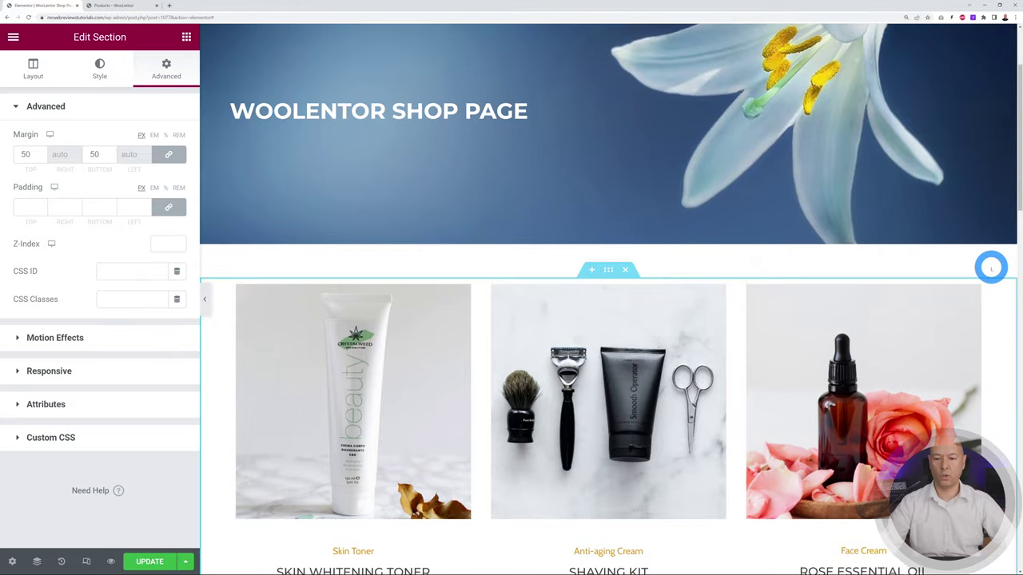
pyautogui.scroll(-1, 990, 268)
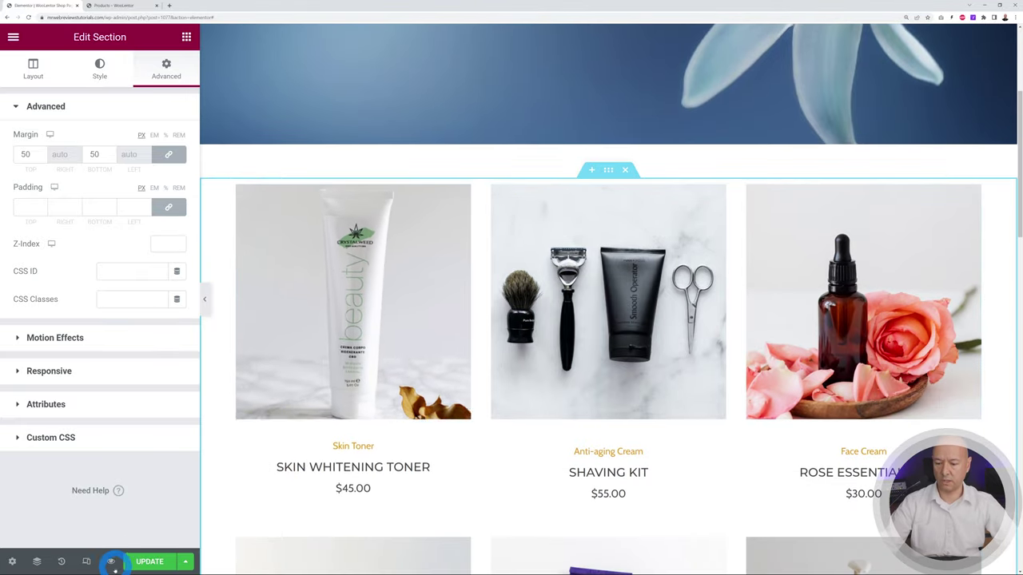
pyautogui.click(111, 562)
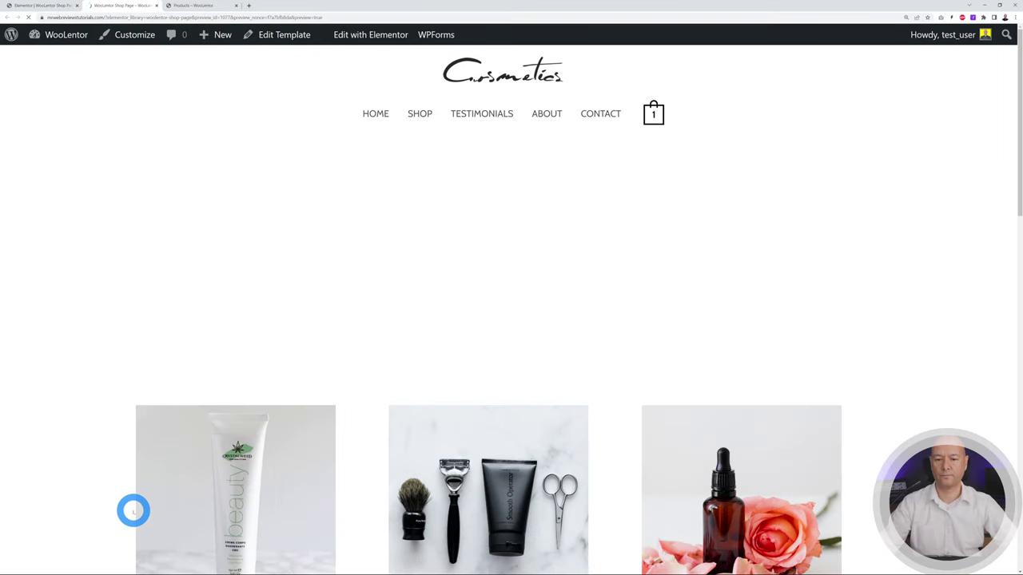
pyautogui.scroll(-4, 942, 335)
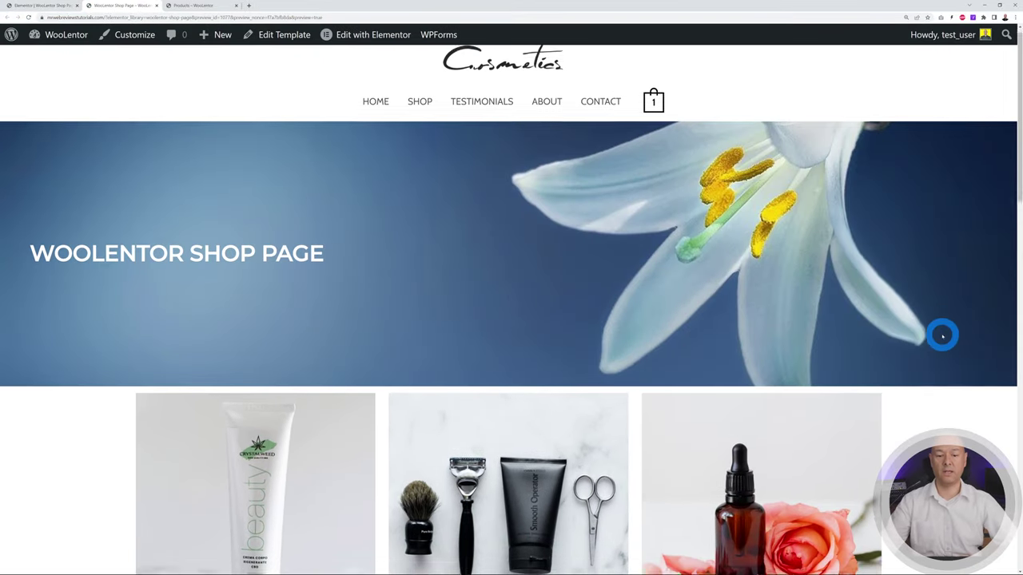
pyautogui.scroll(-5, 957, 334)
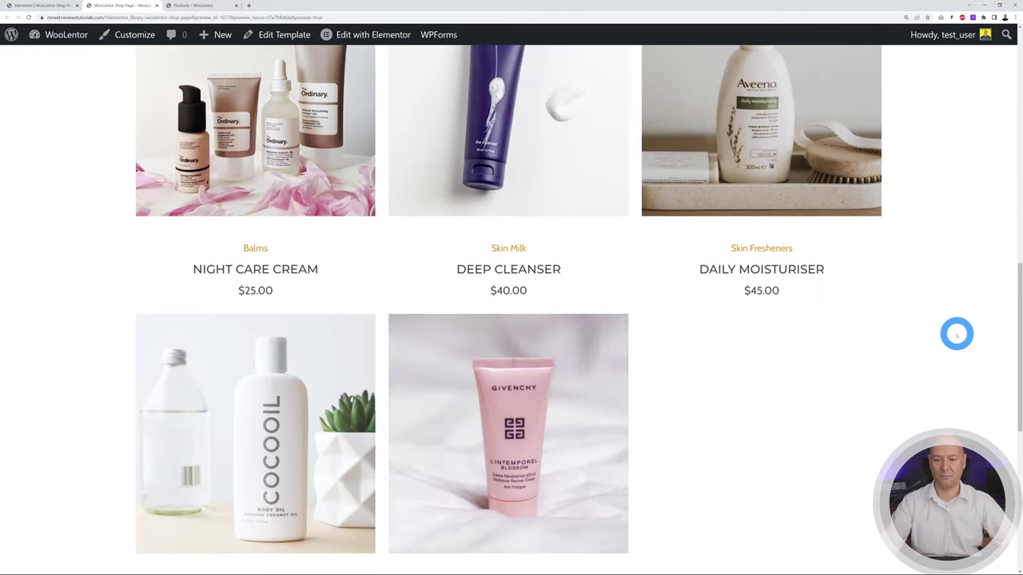
pyautogui.scroll(7, 956, 334)
pyautogui.scroll(1, 956, 334)
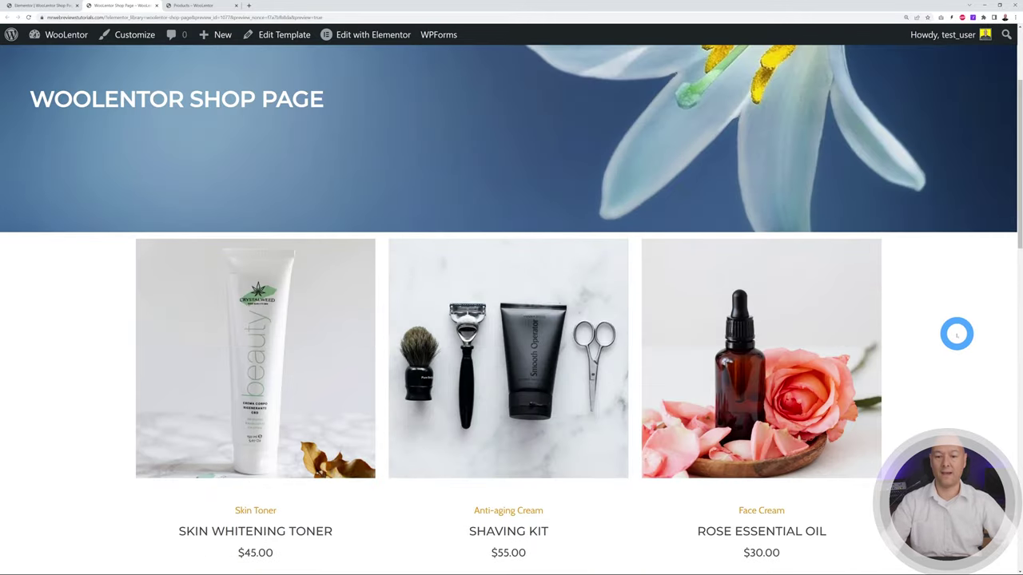
pyautogui.scroll(-1, 313, 391)
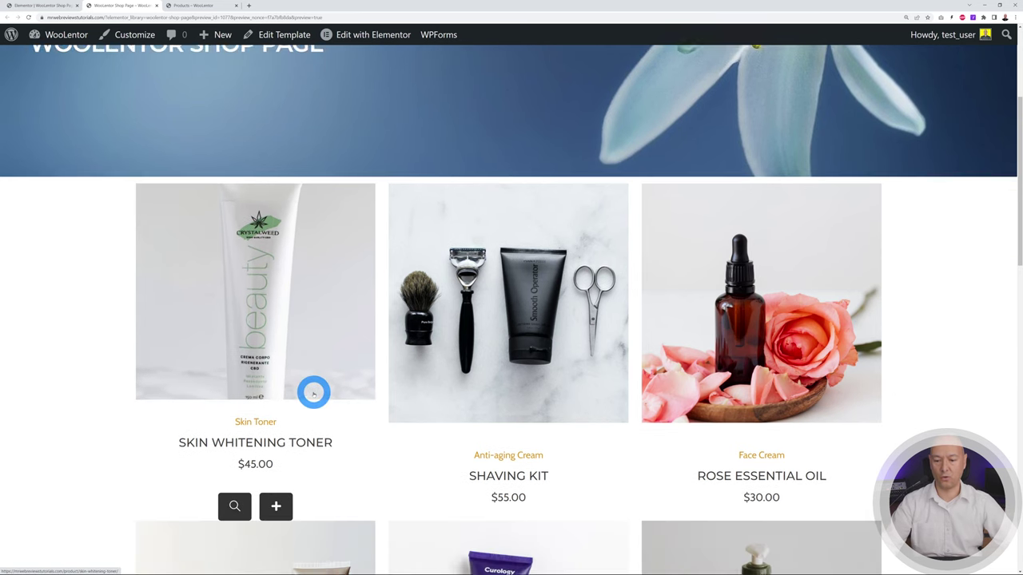
pyautogui.moveTo(783, 312)
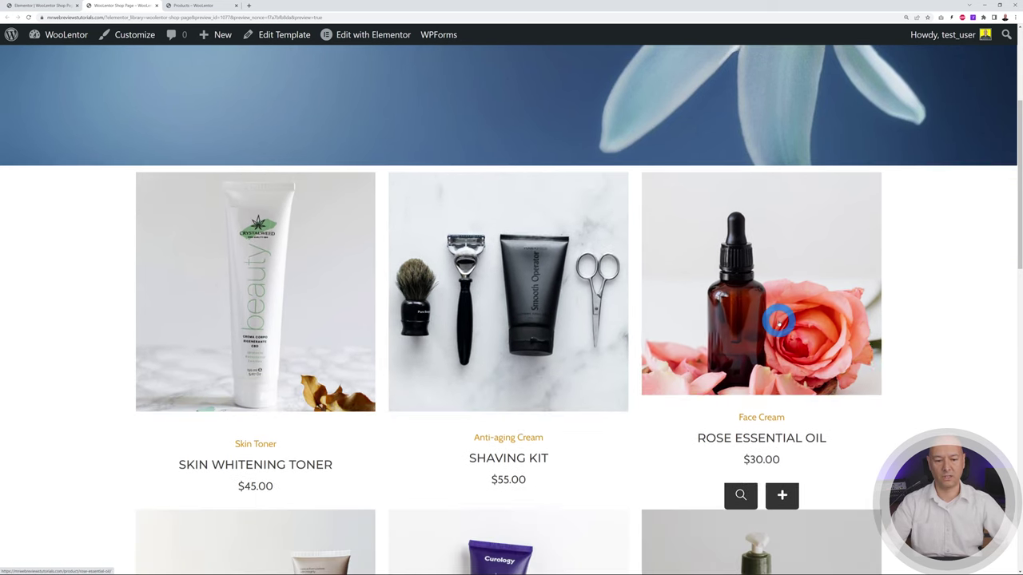
pyautogui.click(781, 495)
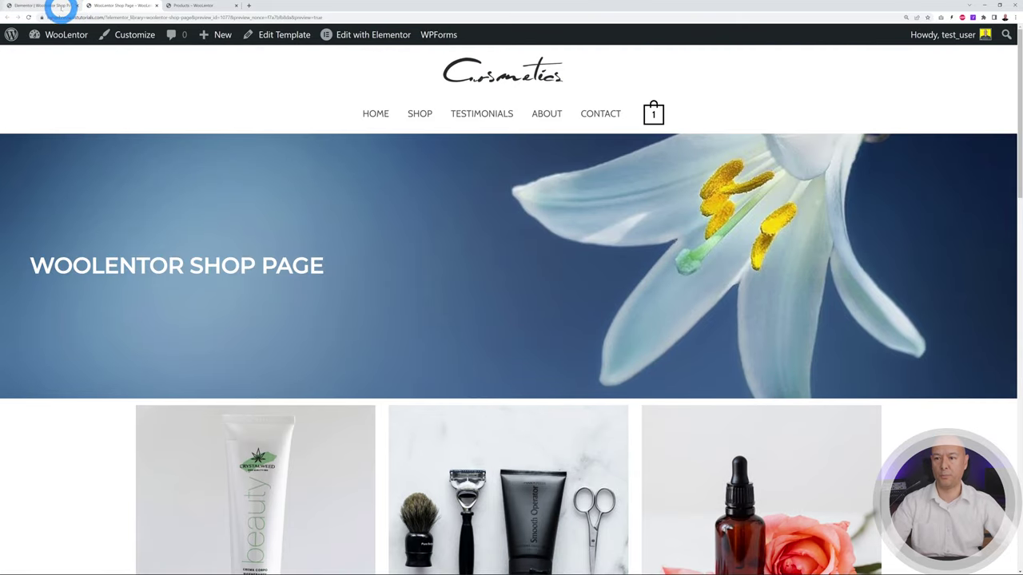
pyautogui.click(61, 7)
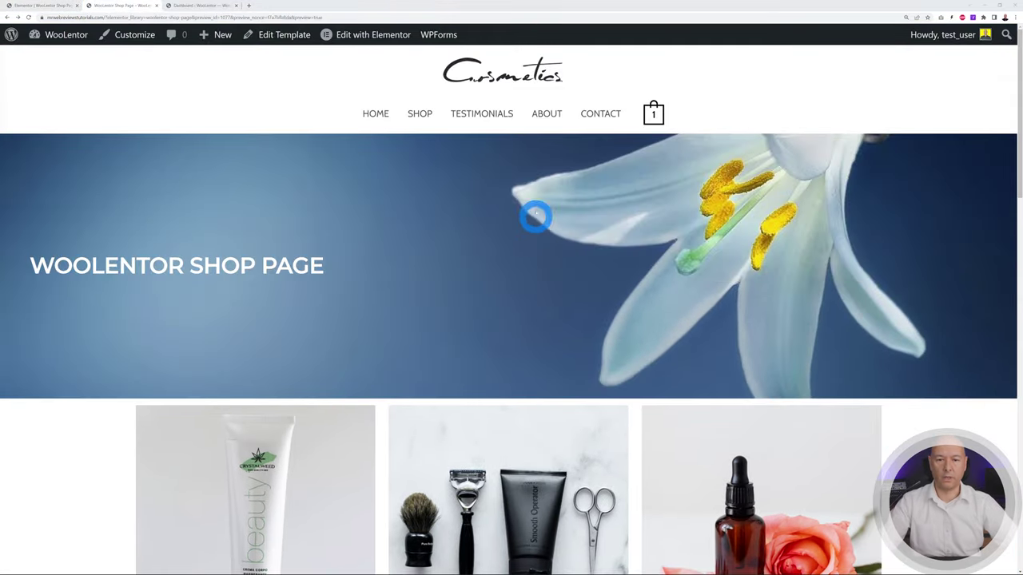
# - Open the store's Shop page from the site navigation and look over its current product listing
pyautogui.click(422, 116)
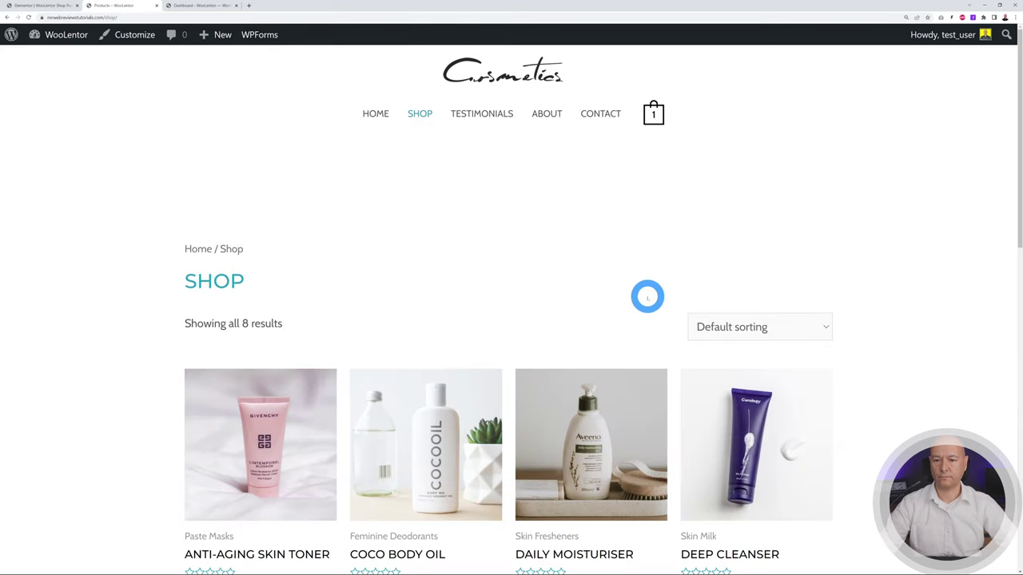
pyautogui.scroll(-5, 879, 273)
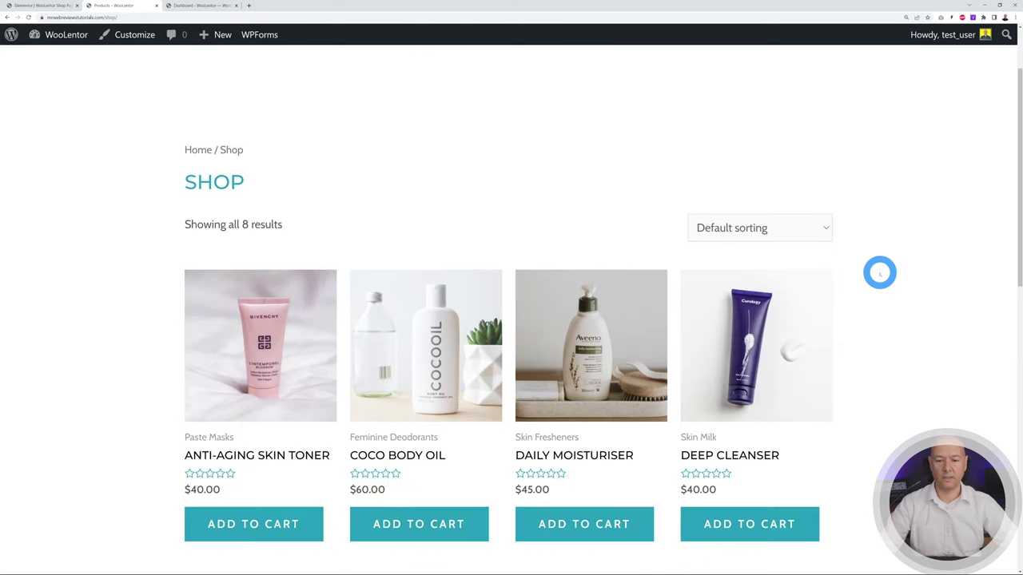
pyautogui.scroll(5, 879, 273)
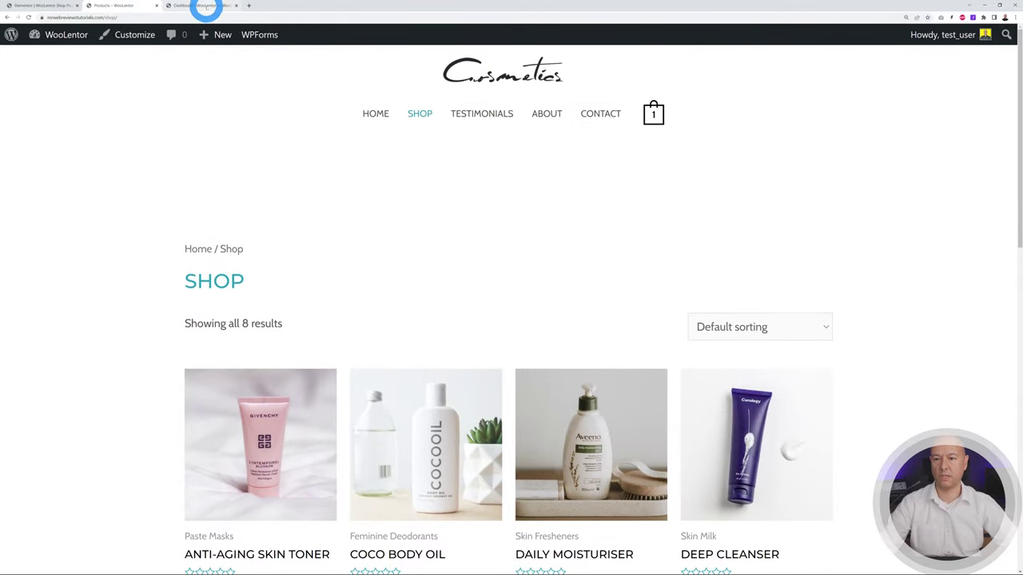
# - In WooLentor's WooCommerce template settings, assign WooLentor Shop Page (page) as the Product Shop Page Template and save the changes
pyautogui.click(205, 5)
pyautogui.moveTo(40, 536)
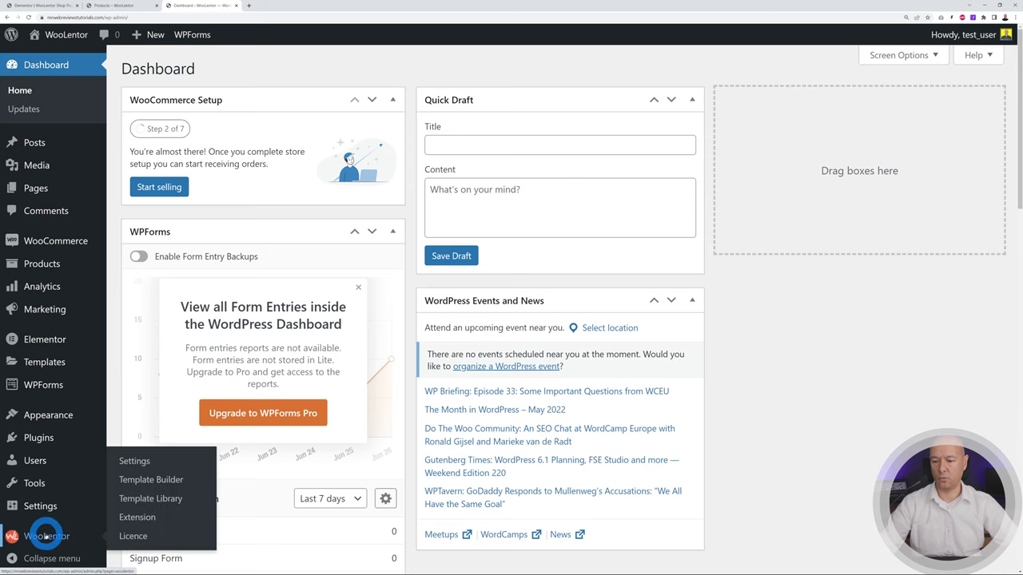
pyautogui.click(134, 461)
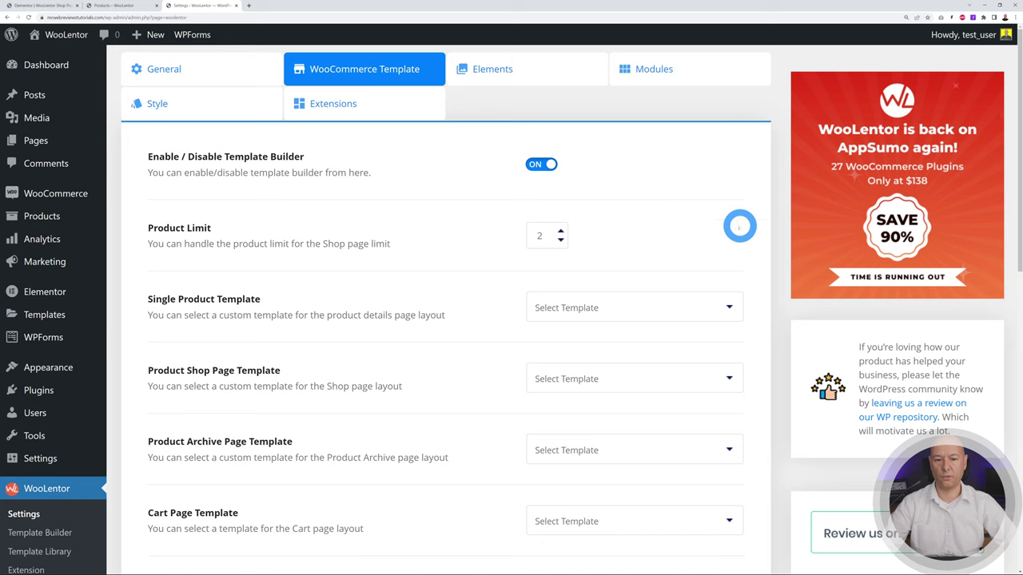
pyautogui.scroll(-1, 739, 227)
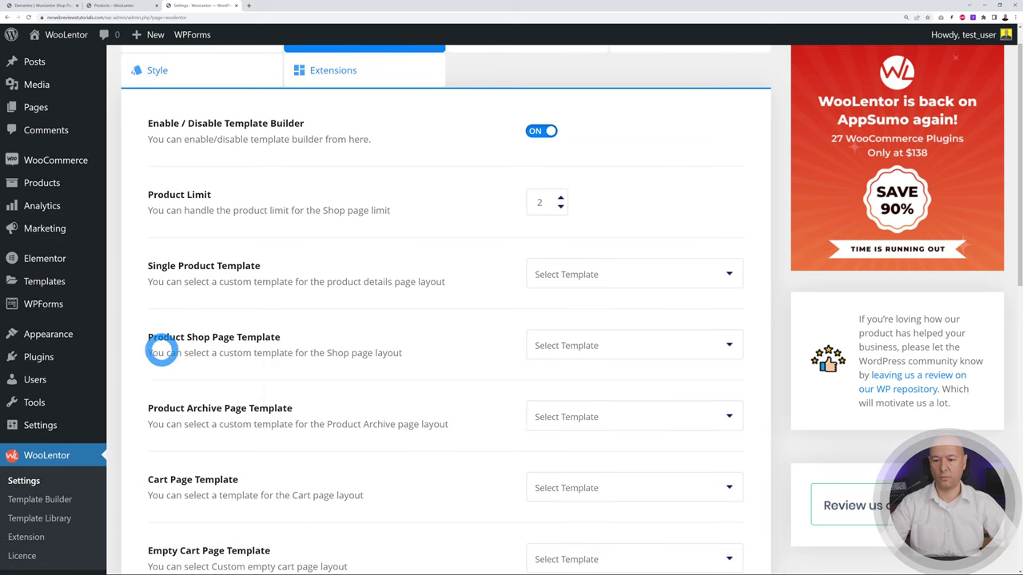
pyautogui.click(732, 340)
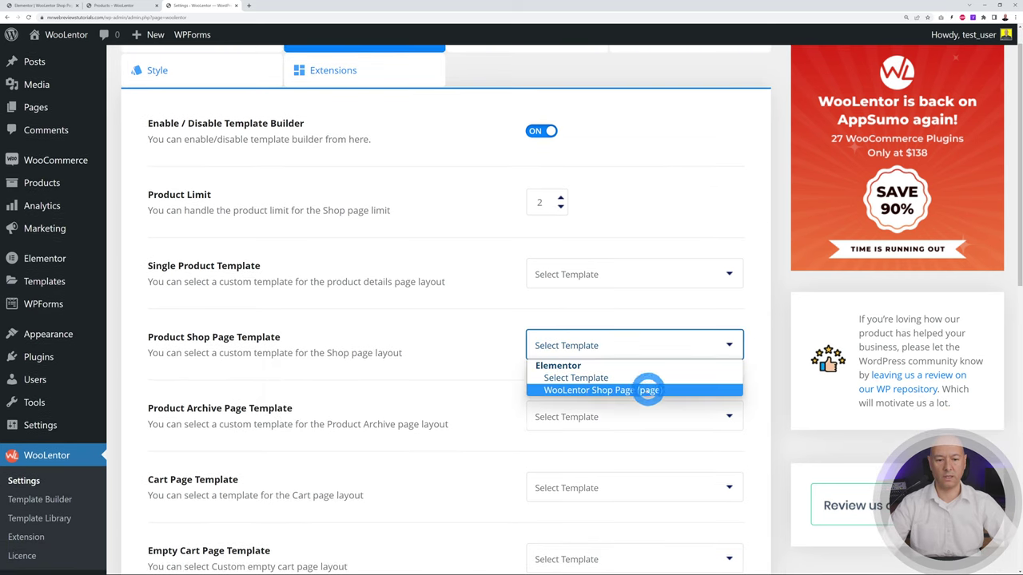
pyautogui.click(598, 390)
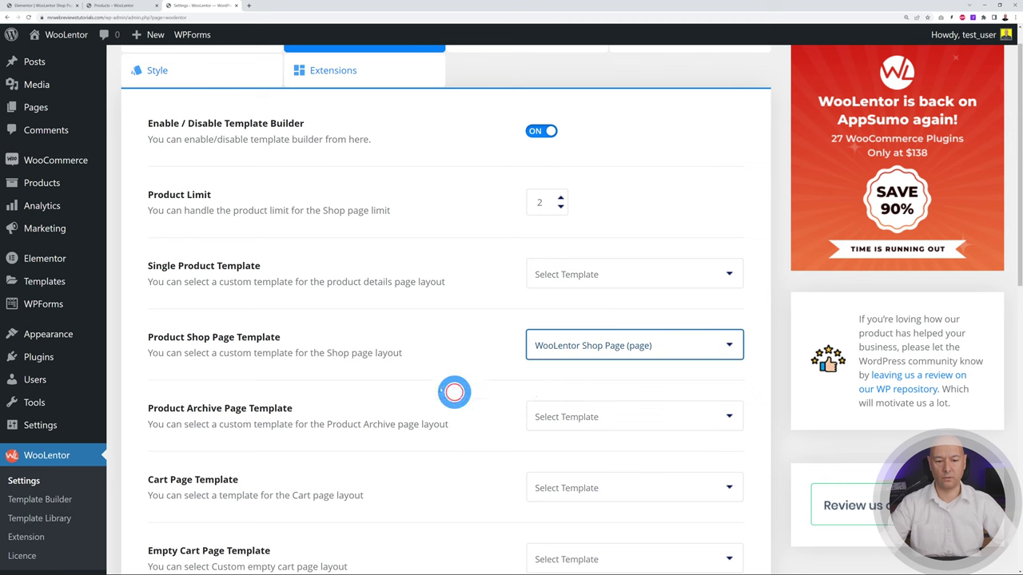
pyautogui.scroll(-5, 425, 368)
pyautogui.click(688, 550)
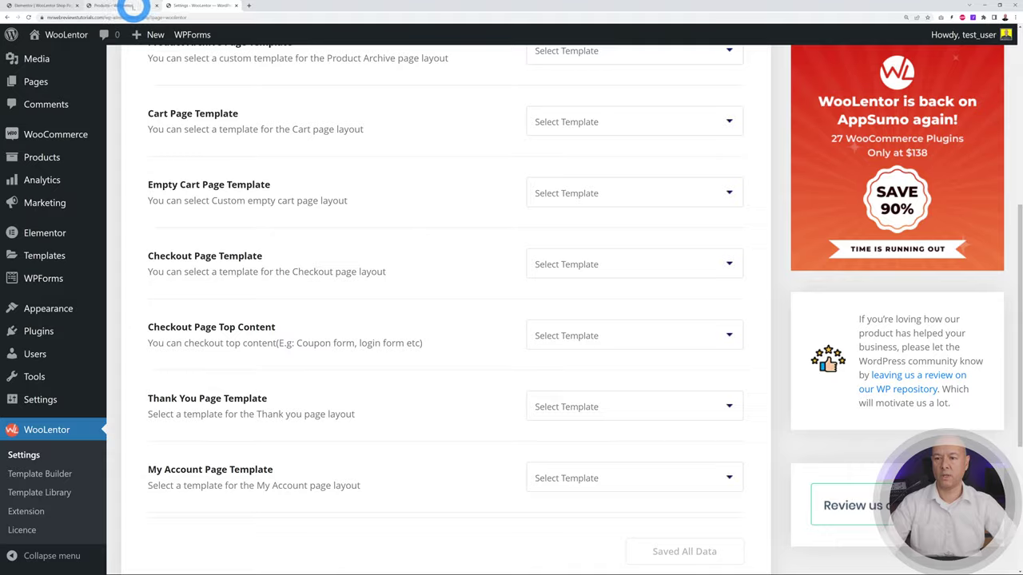
# - Reload the store's live Shop page and examine the custom template's banner and the full product grid
pyautogui.click(128, 6)
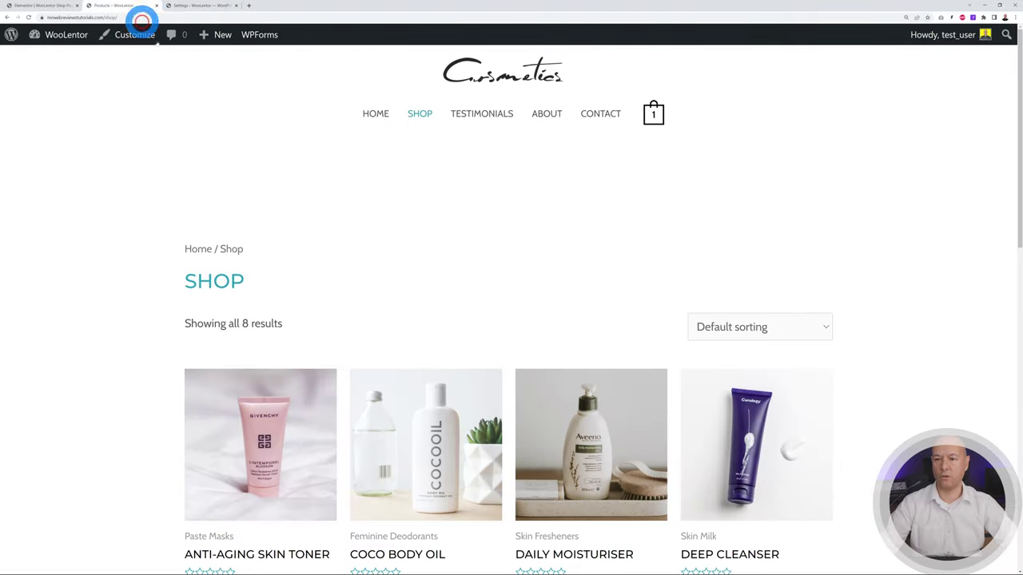
pyautogui.click(422, 114)
pyautogui.scroll(-3, 913, 292)
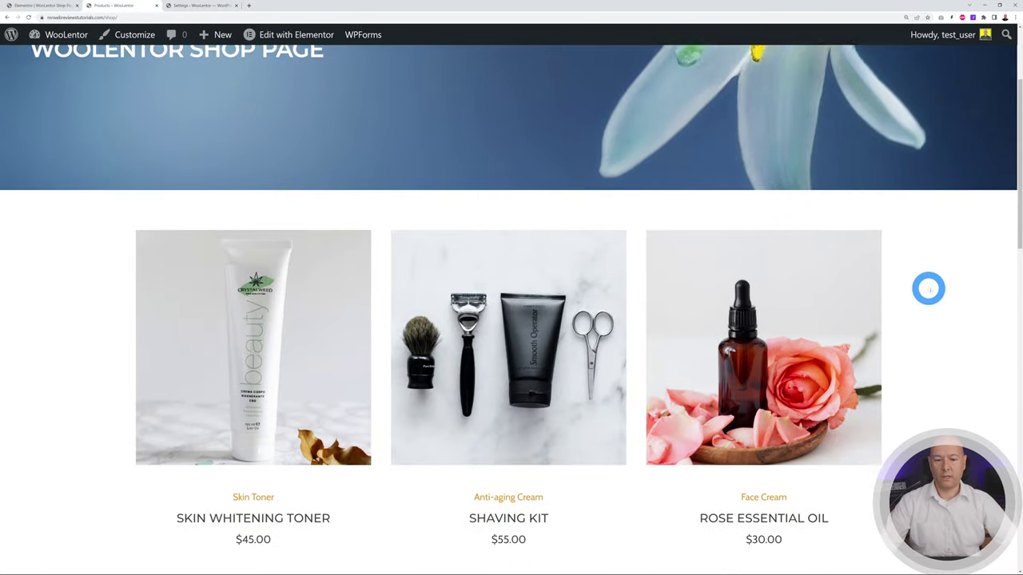
pyautogui.scroll(-2, 927, 288)
pyautogui.scroll(-1, 962, 286)
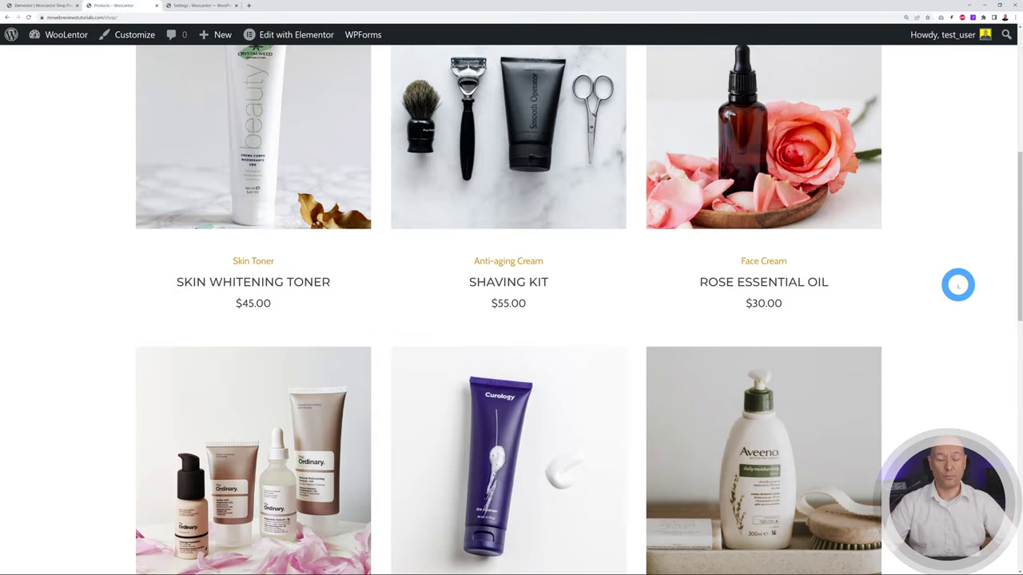
pyautogui.scroll(-5, 958, 286)
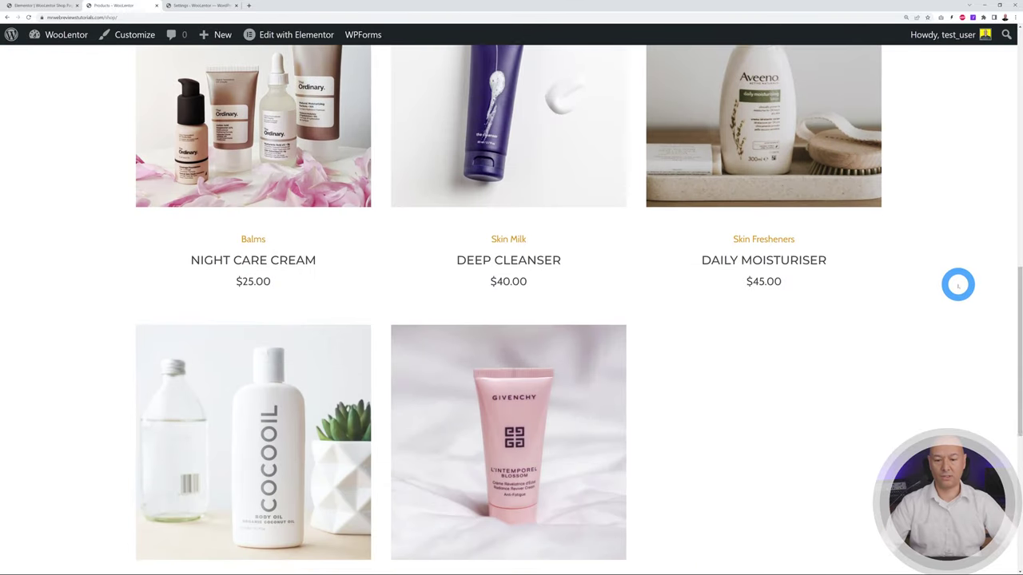
pyautogui.scroll(-1, 958, 285)
pyautogui.scroll(10, 958, 286)
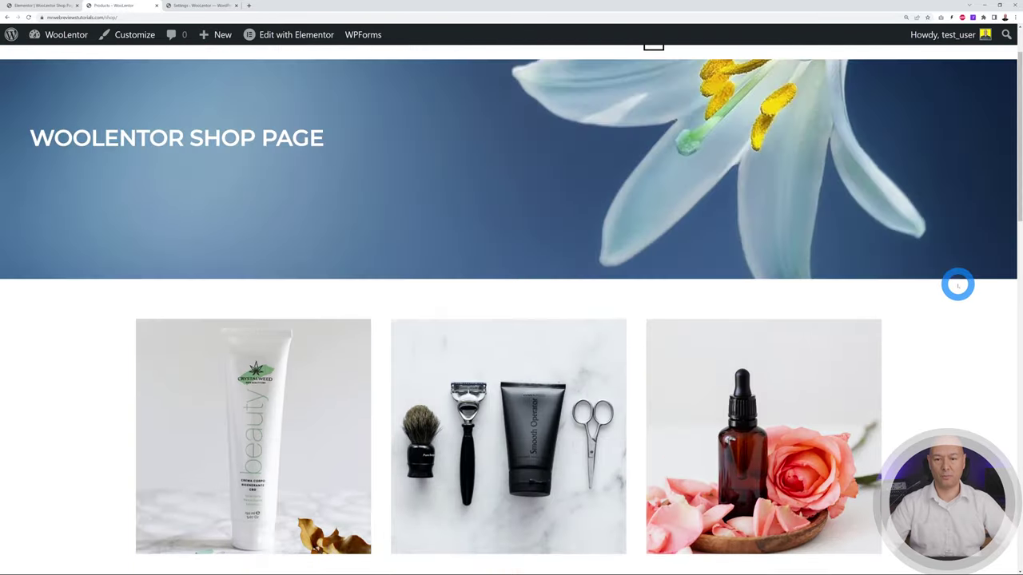
pyautogui.scroll(1, 958, 285)
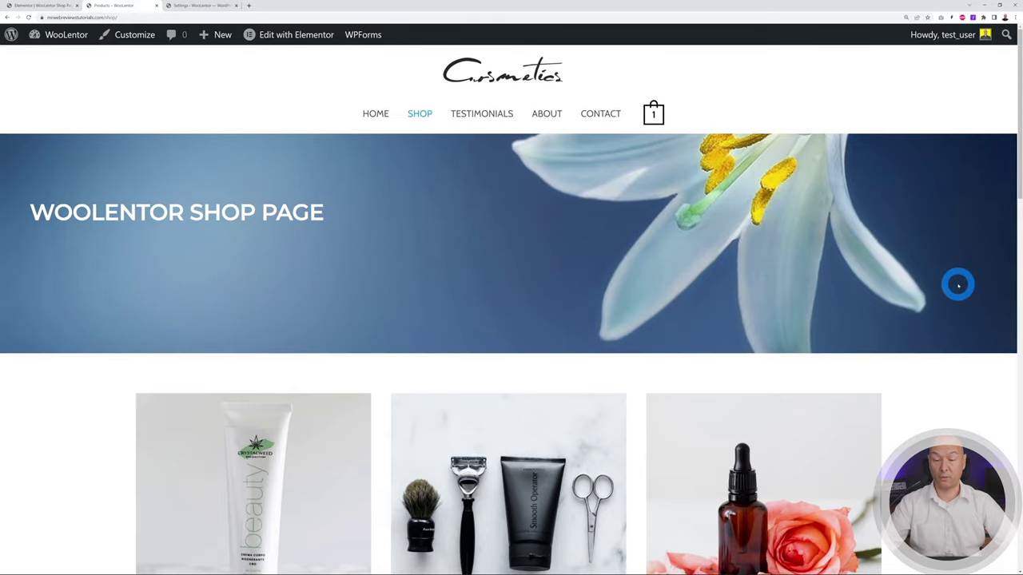
pyautogui.scroll(-3, 959, 285)
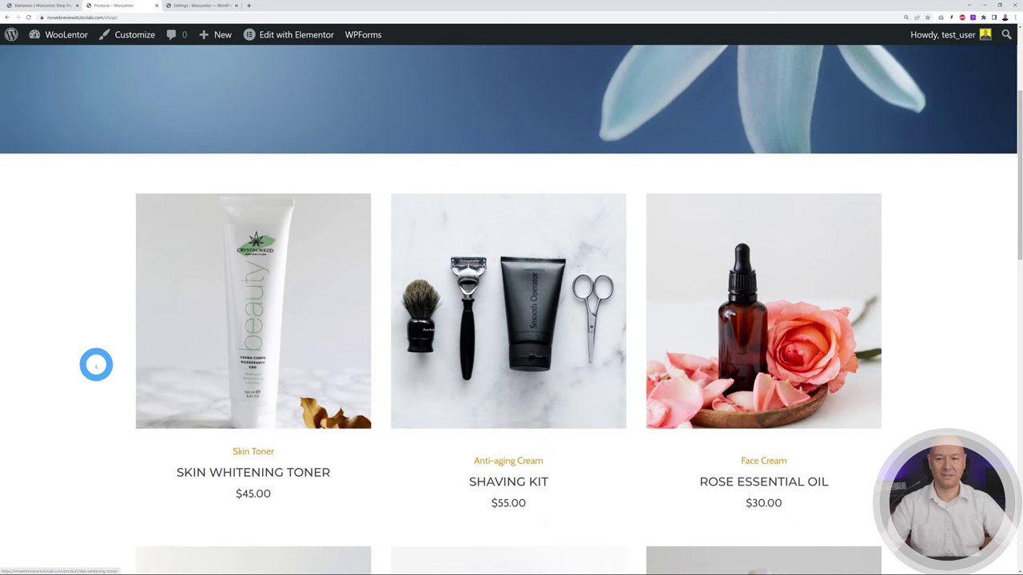
pyautogui.scroll(3, 96, 366)
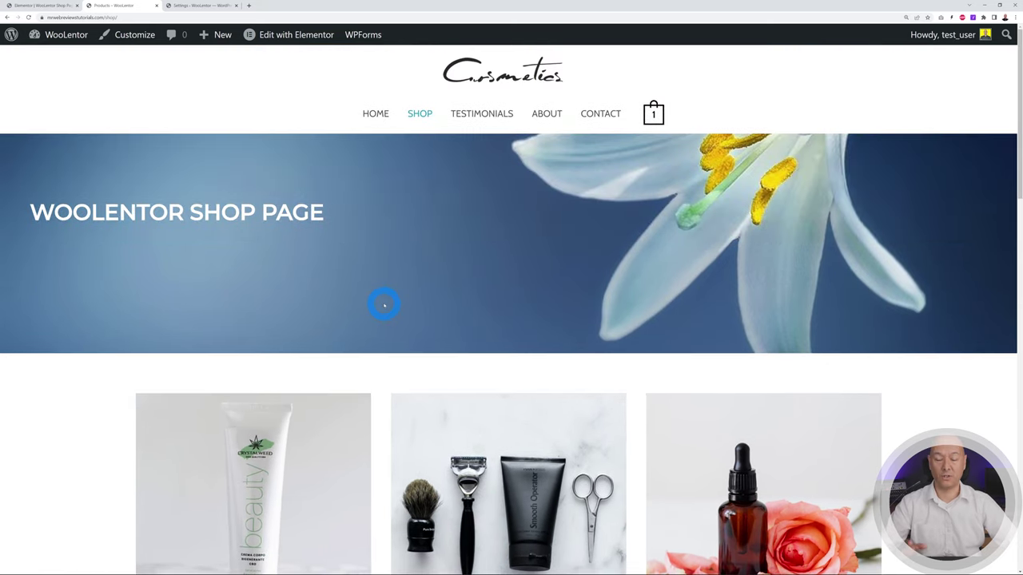
# - Open the Skin Whitening Toner product from the shop grid and look over its single product page layout
pyautogui.scroll(-3, 822, 237)
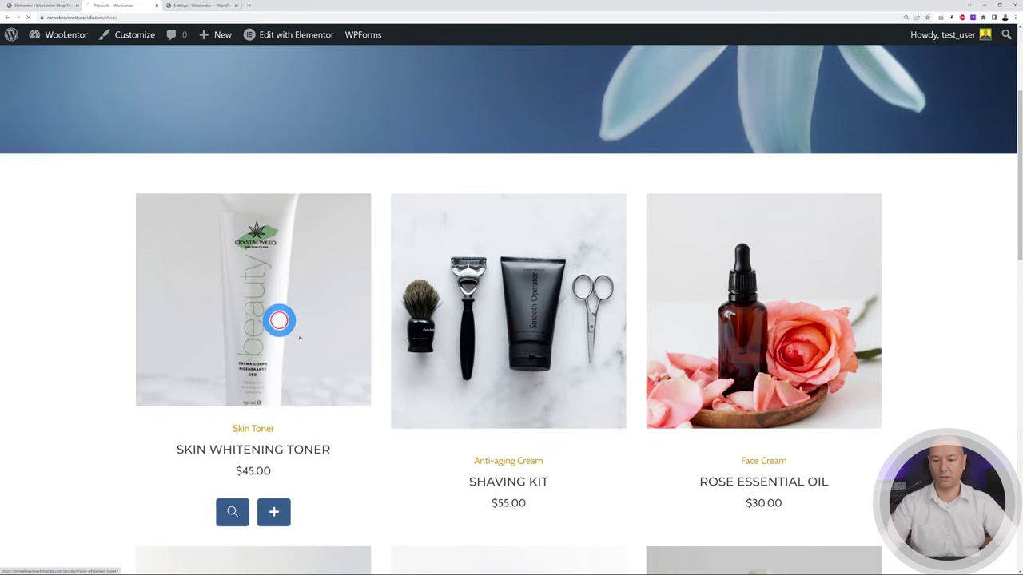
pyautogui.click(322, 374)
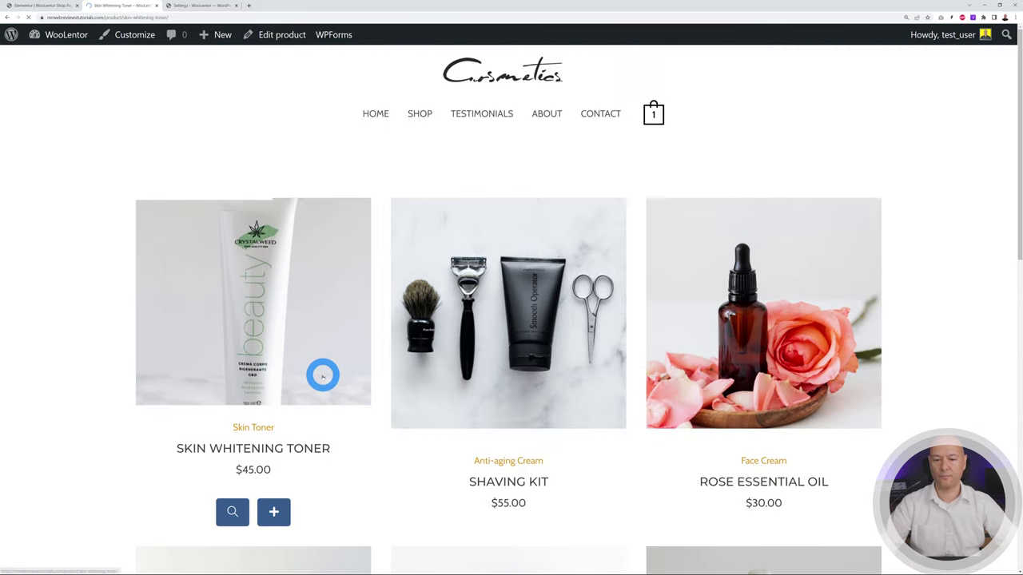
pyautogui.scroll(-3, 885, 281)
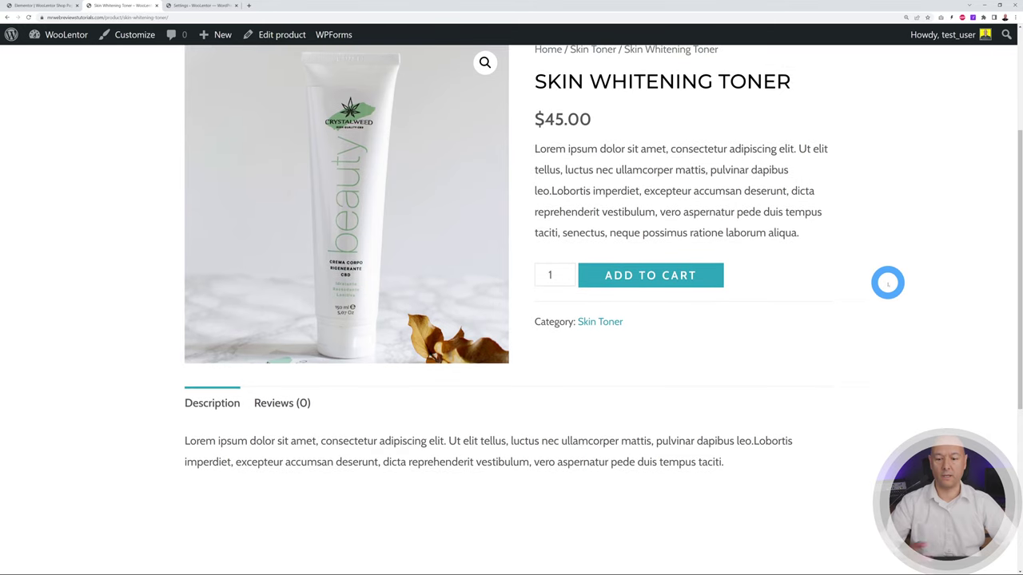
pyautogui.scroll(1, 887, 284)
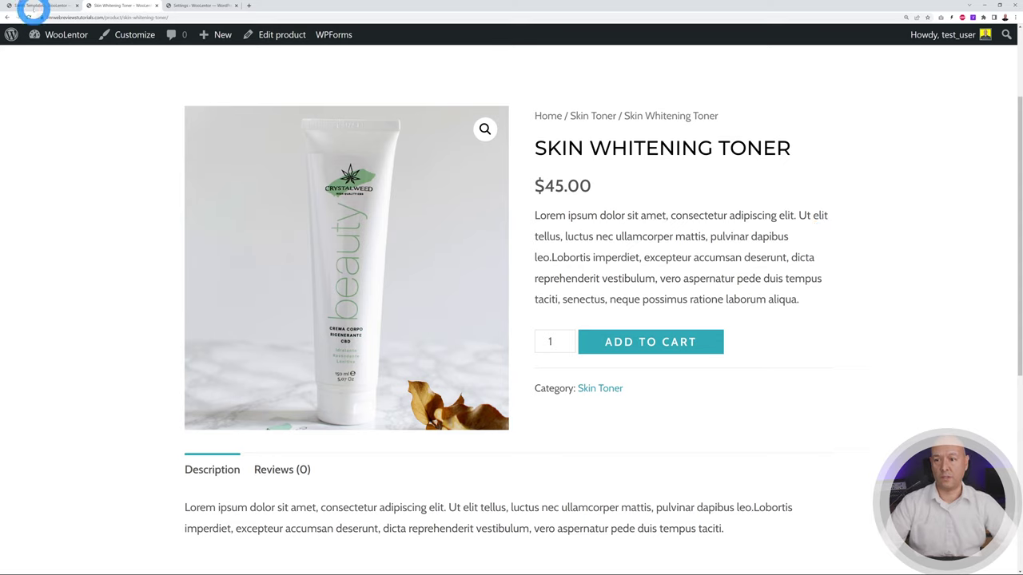
# - Create a new Elementor saved template of type Page named "Single Product Page"
pyautogui.click(34, 6)
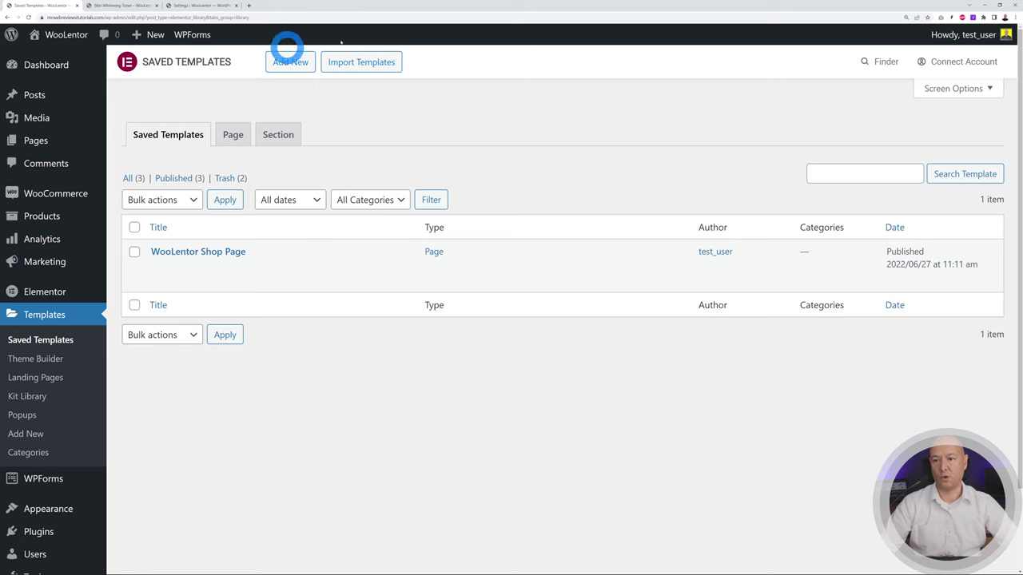
pyautogui.click(292, 64)
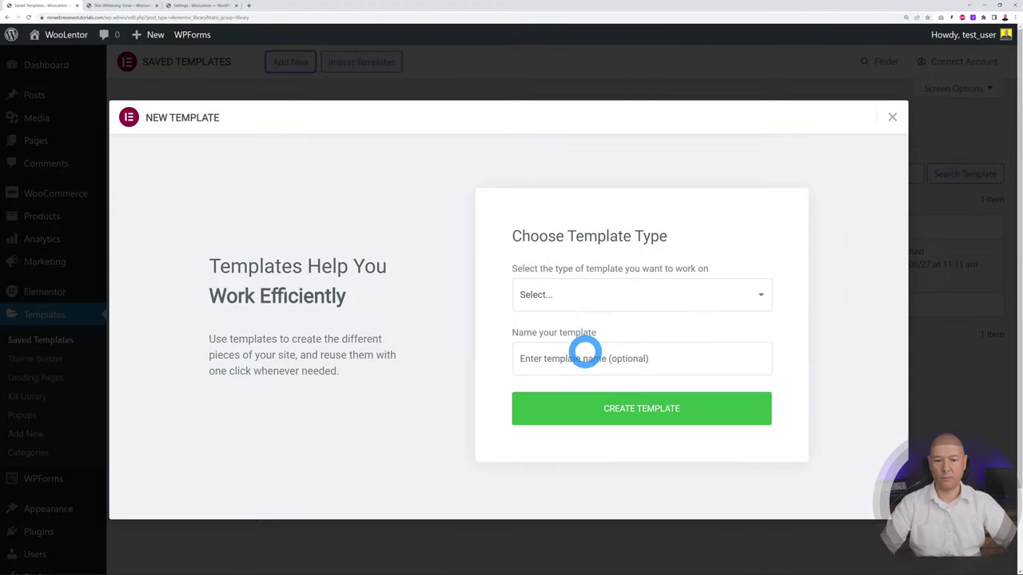
pyautogui.click(612, 289)
pyautogui.click(599, 366)
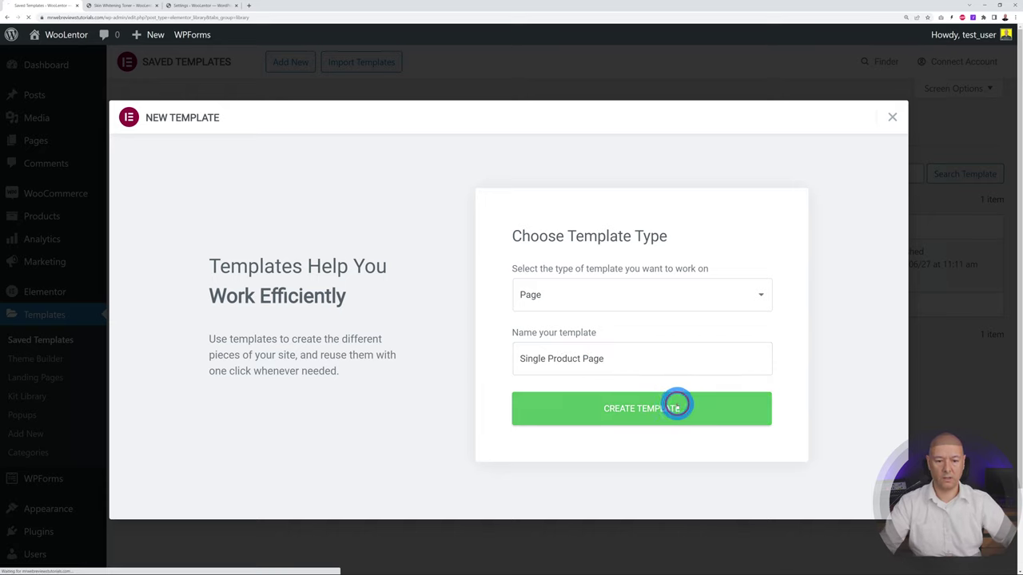
pyautogui.click(548, 422)
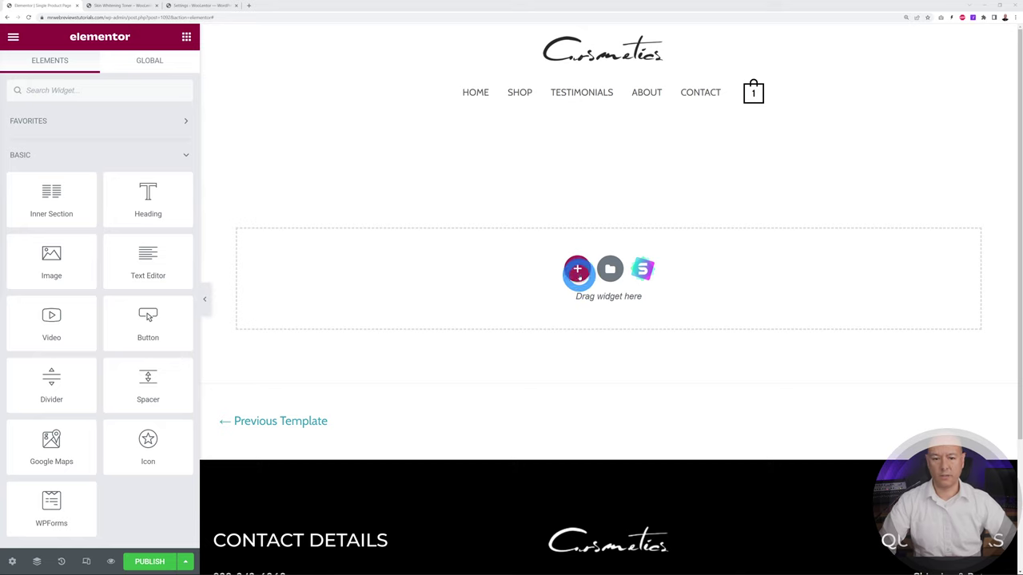
# - Add a two-column section and place the WL: Product Image With Zoom widget in its left column
pyautogui.click(577, 270)
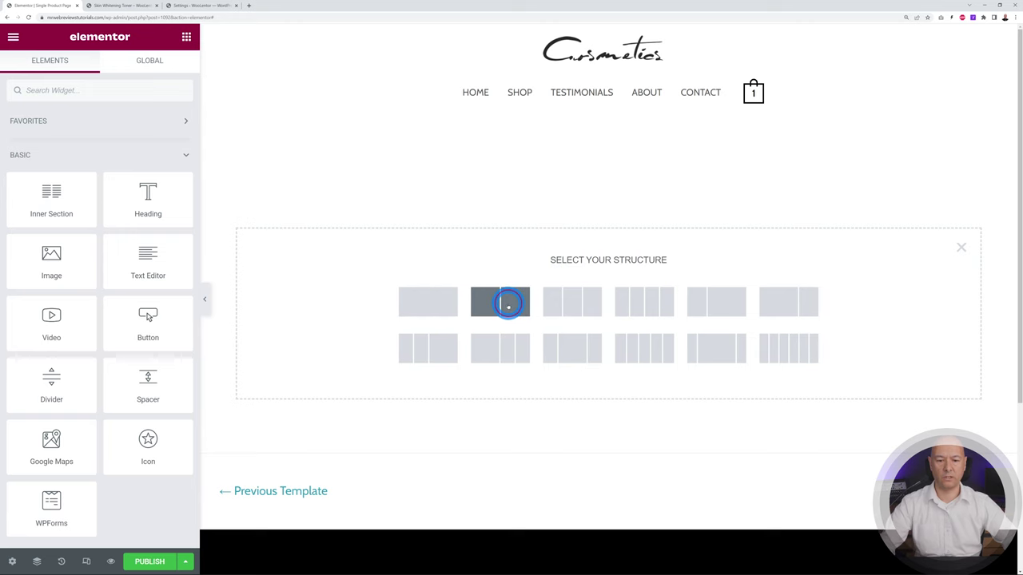
pyautogui.click(508, 306)
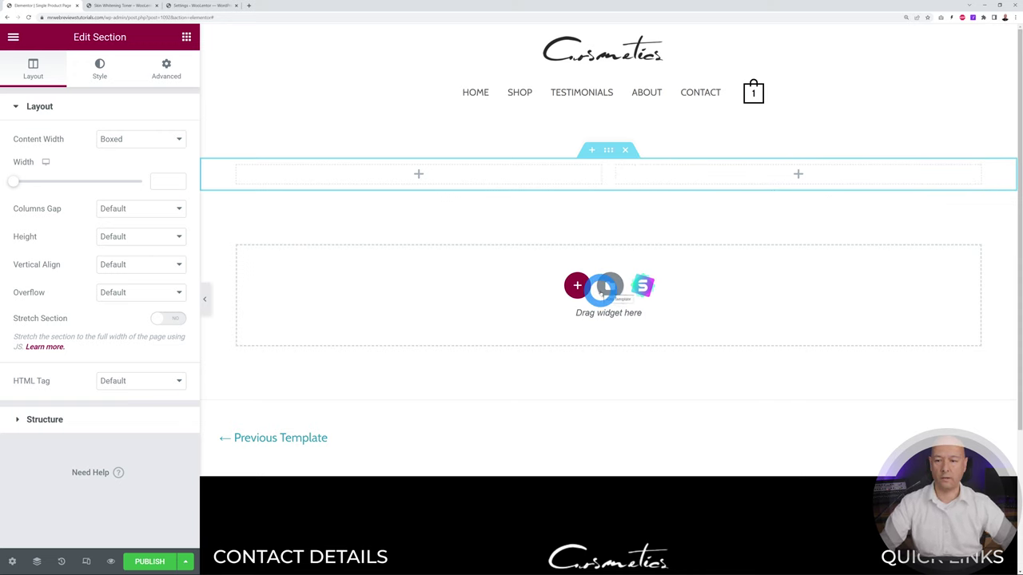
pyautogui.click(186, 37)
pyautogui.scroll(-20, 162, 276)
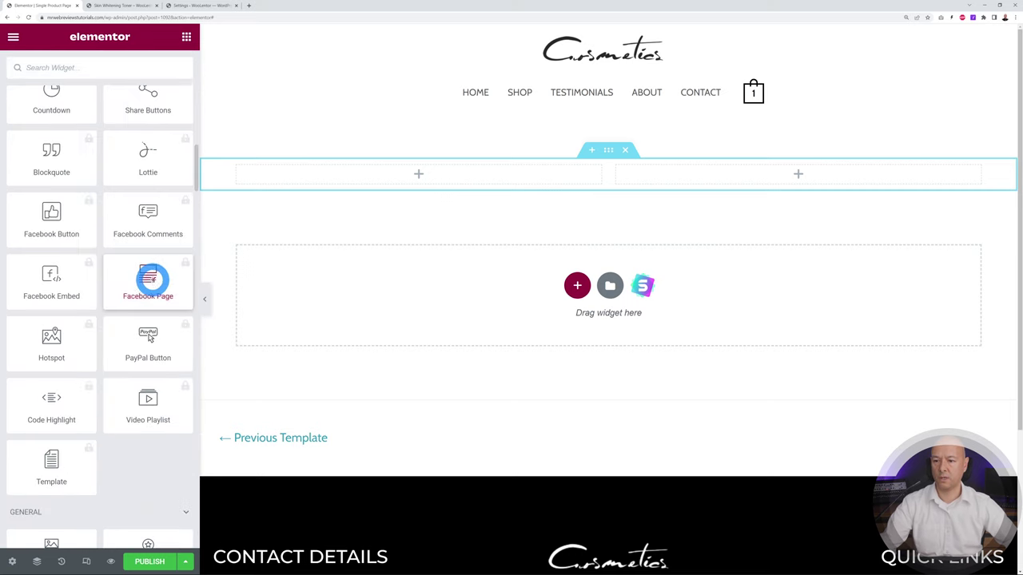
pyautogui.scroll(-4, 152, 279)
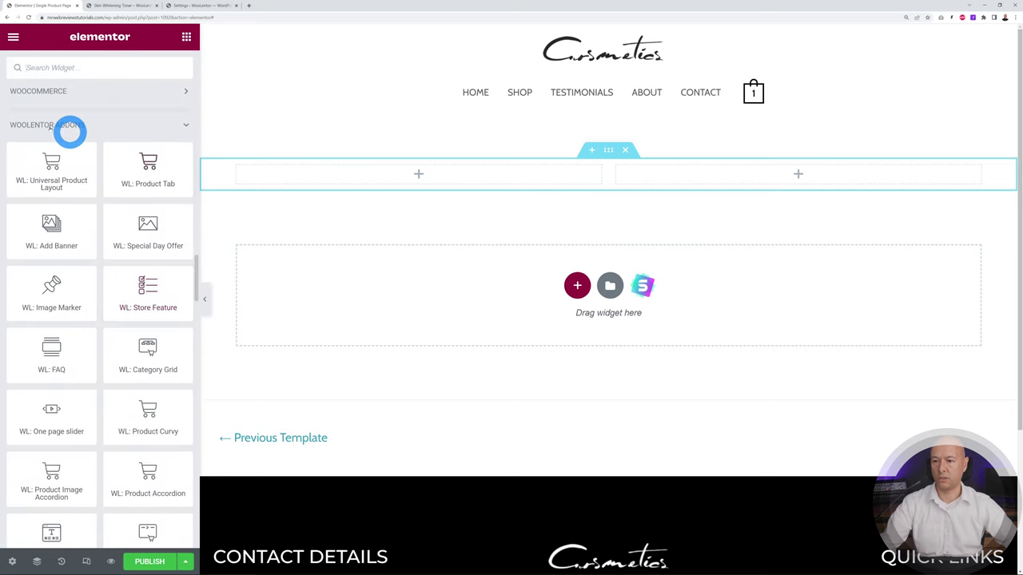
pyautogui.scroll(-12, 104, 128)
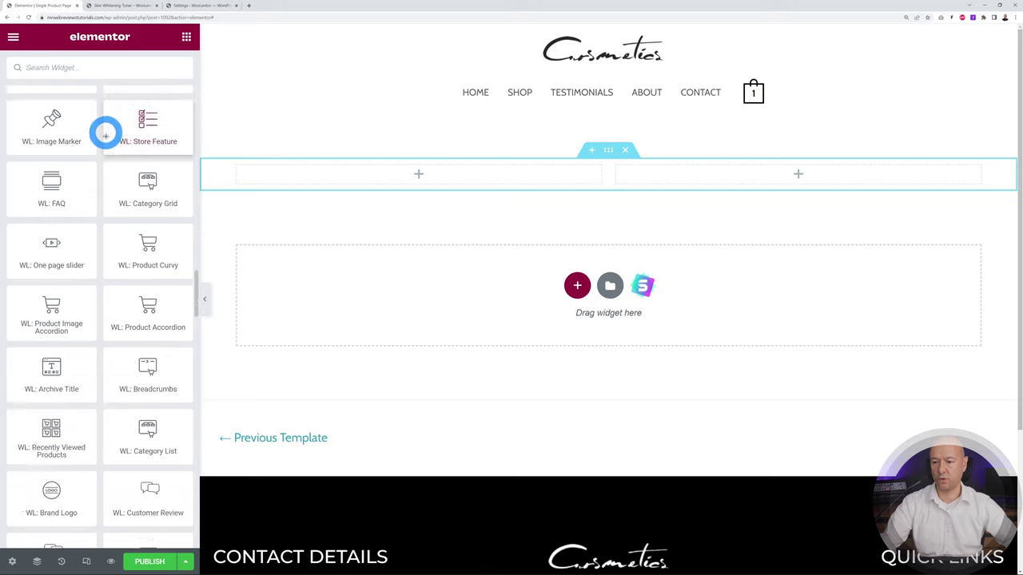
pyautogui.scroll(-5, 116, 222)
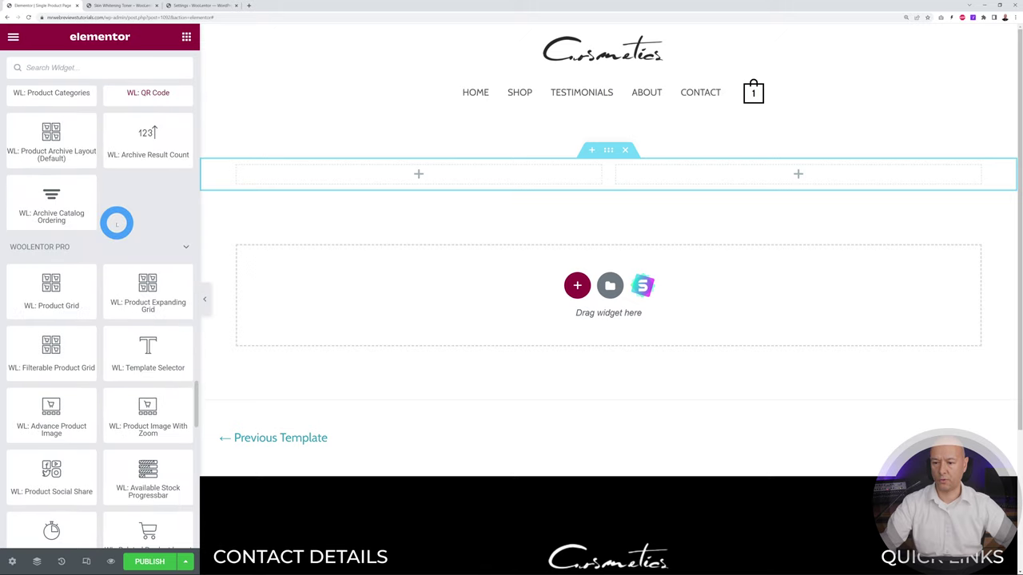
pyautogui.scroll(-1, 88, 361)
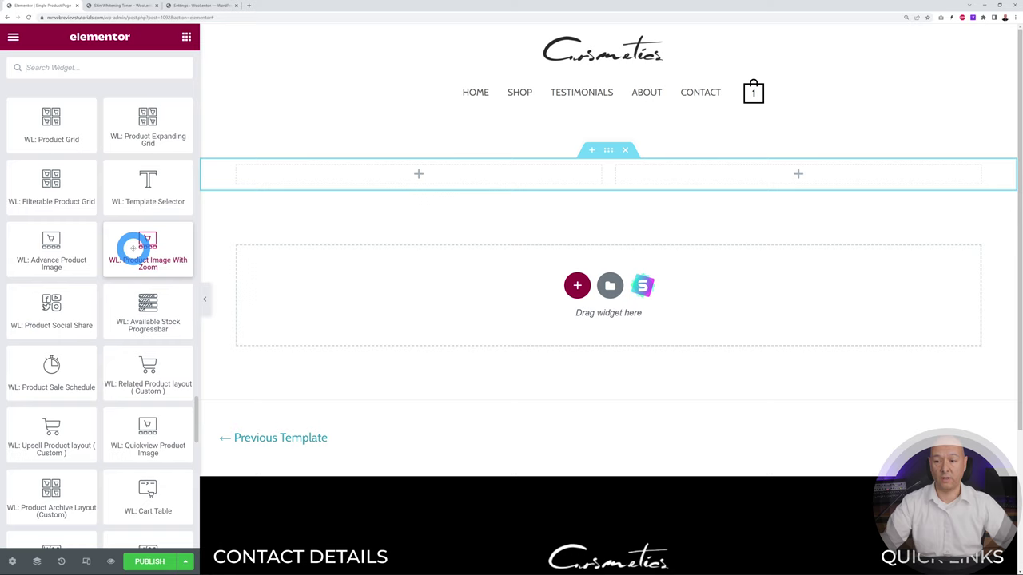
pyautogui.moveTo(147, 244); pyautogui.dragTo(374, 181)
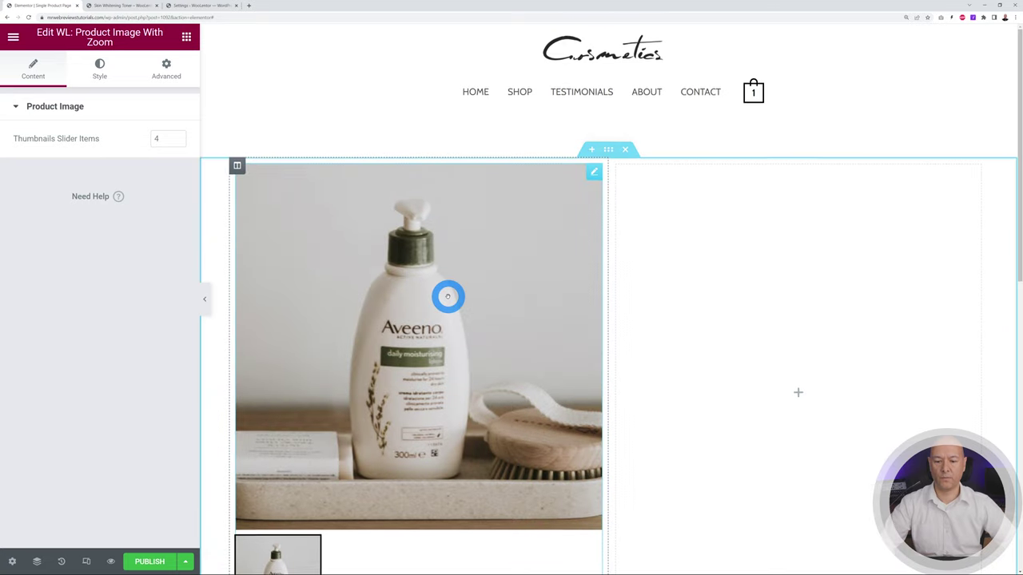
pyautogui.scroll(-2, 447, 297)
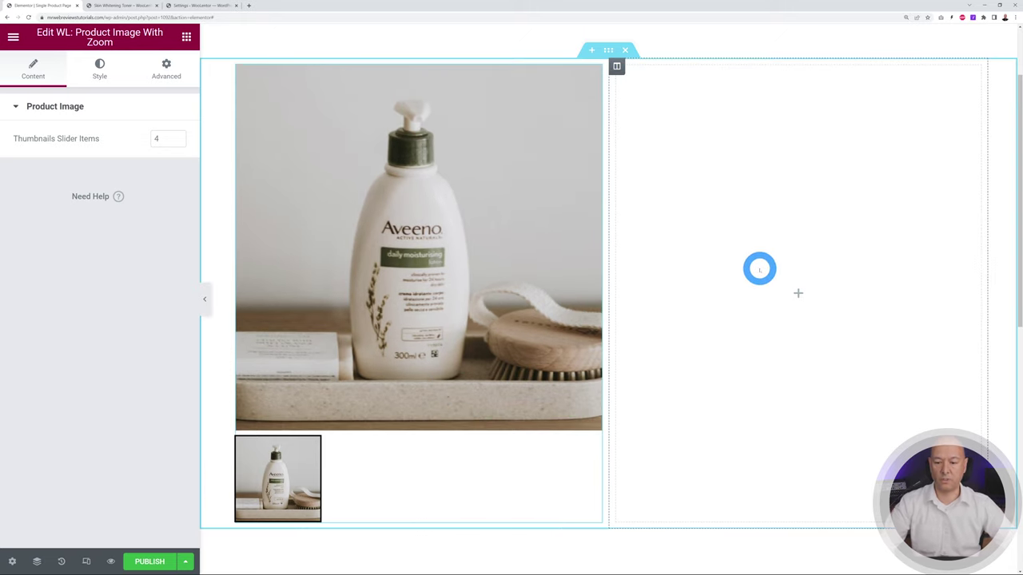
pyautogui.scroll(2, 759, 269)
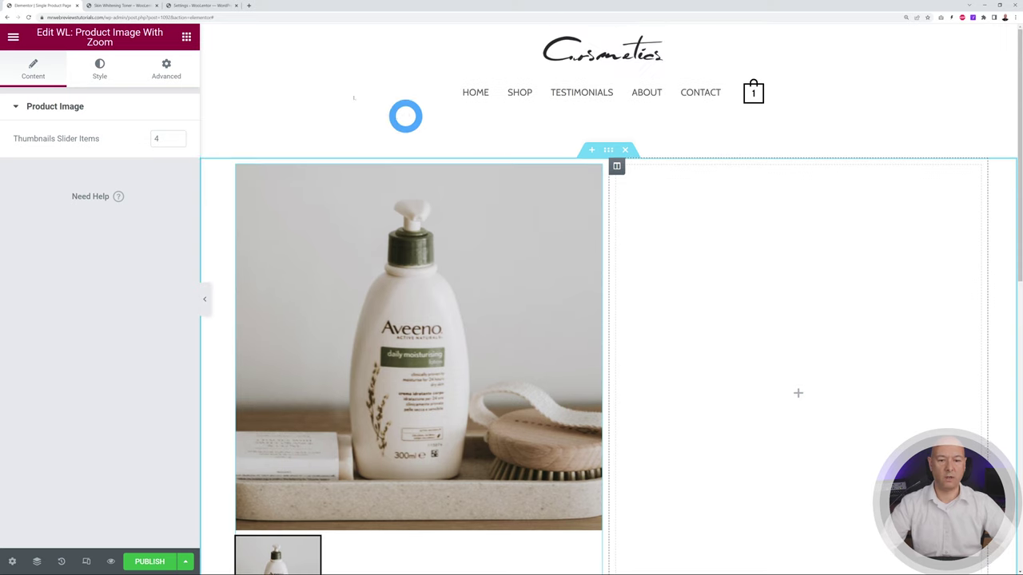
# - Place the WL: Product title widget in the empty right column beside the product image
pyautogui.click(186, 37)
pyautogui.scroll(-20, 123, 308)
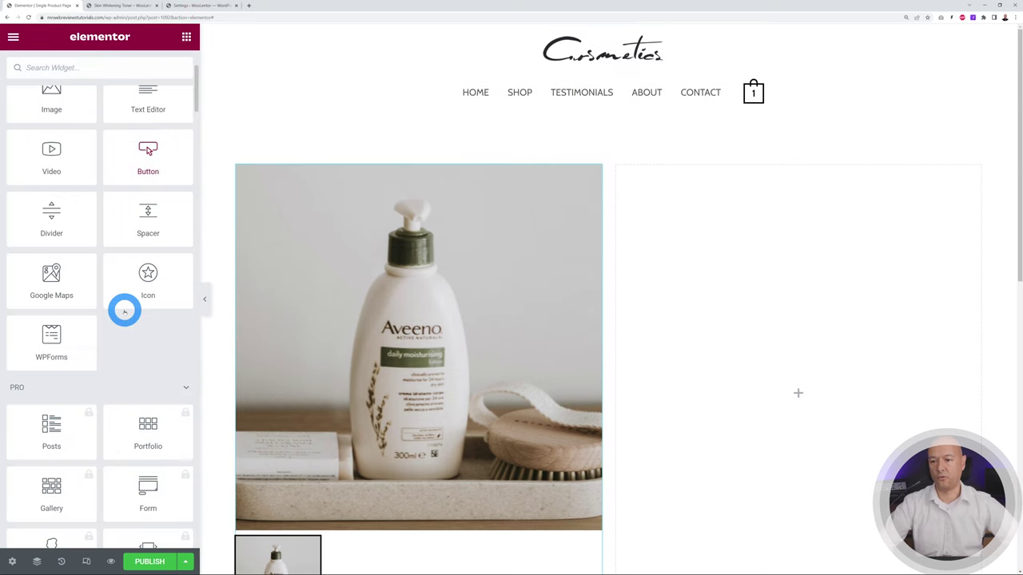
pyautogui.scroll(-10, 126, 309)
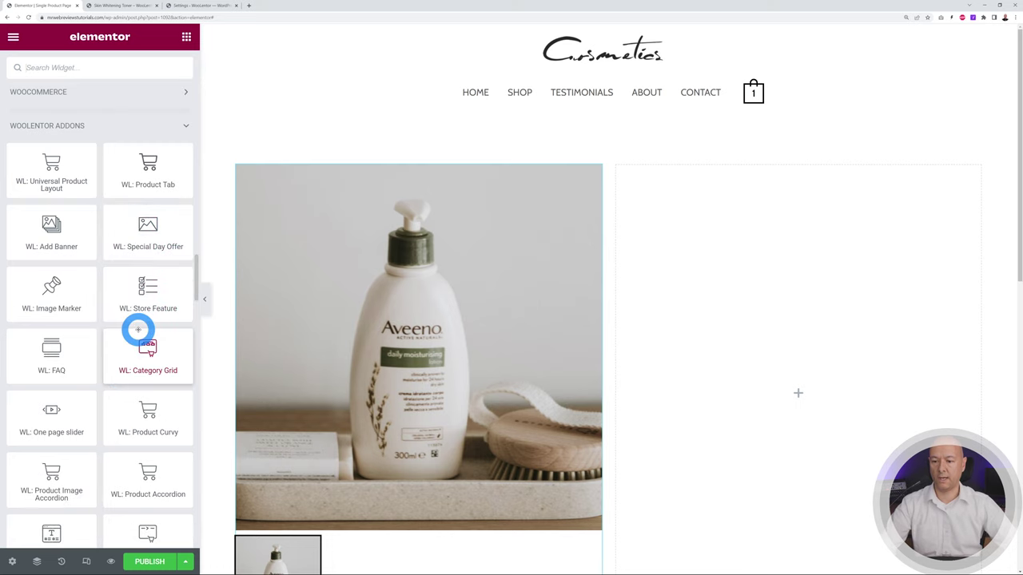
pyautogui.scroll(-5, 160, 370)
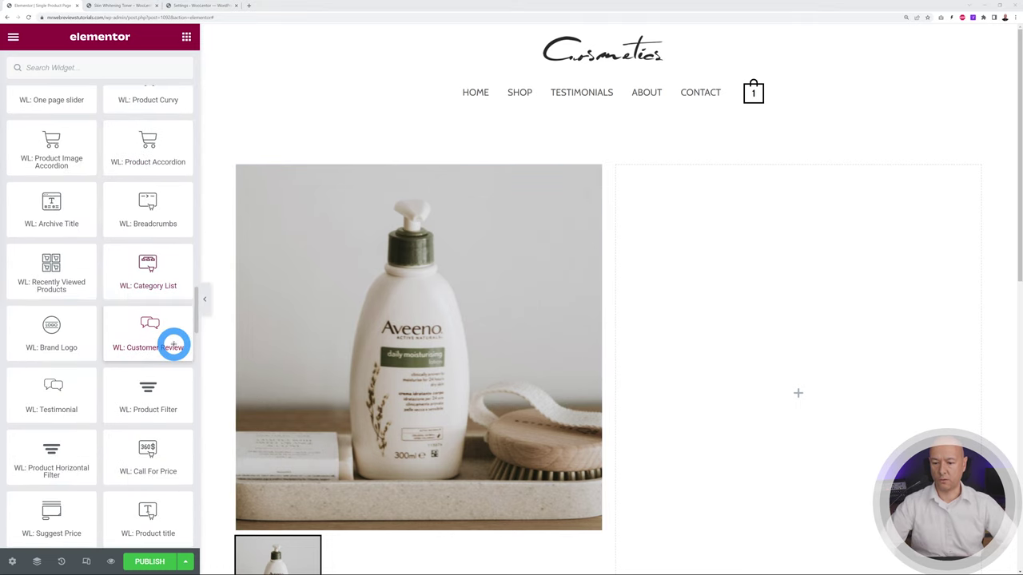
pyautogui.scroll(-1, 178, 304)
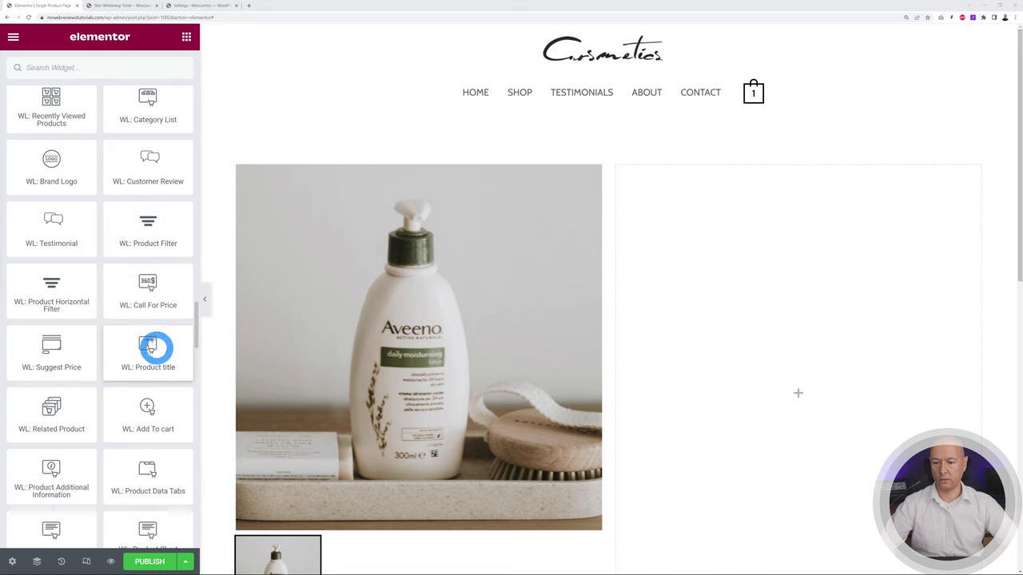
pyautogui.moveTo(155, 347); pyautogui.dragTo(714, 211)
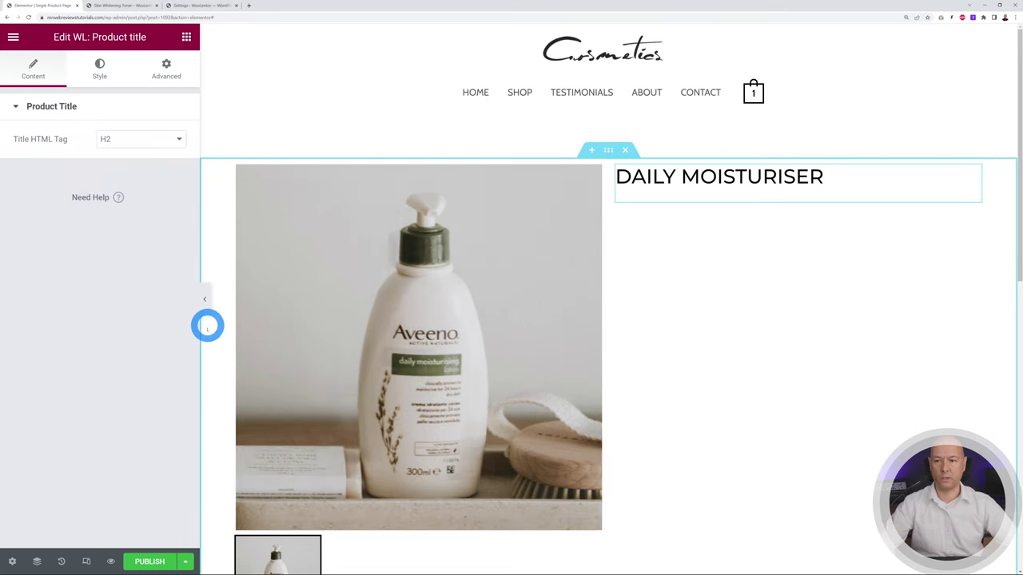
# - Set the product title's alignment to left and look over its typography options
pyautogui.click(110, 78)
pyautogui.click(141, 259)
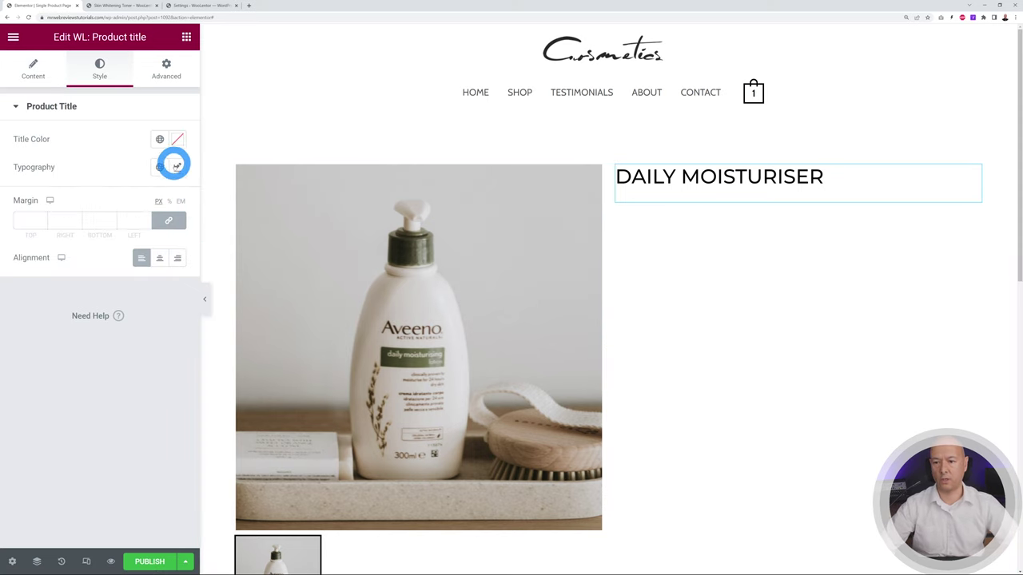
pyautogui.click(177, 165)
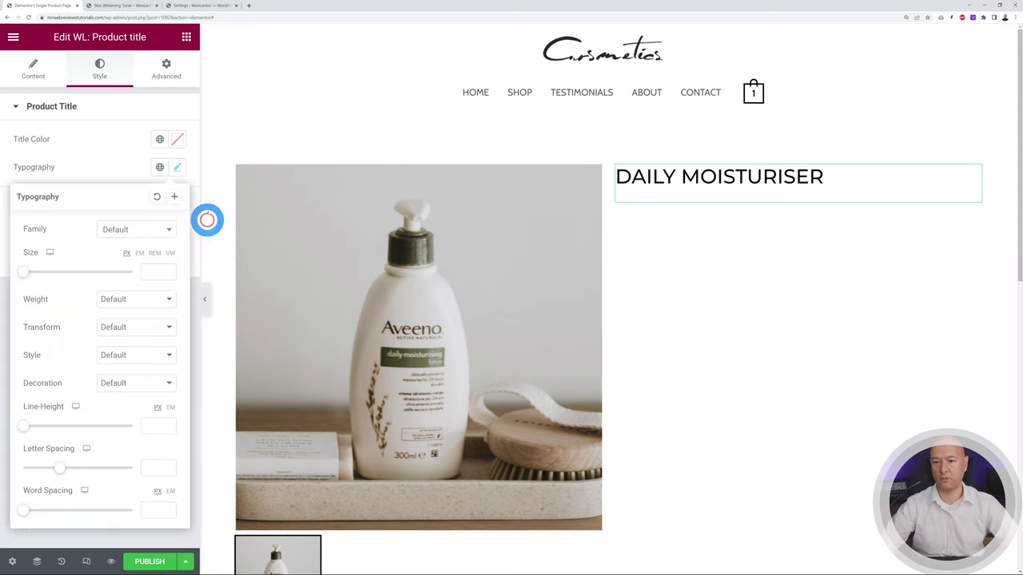
pyautogui.click(111, 166)
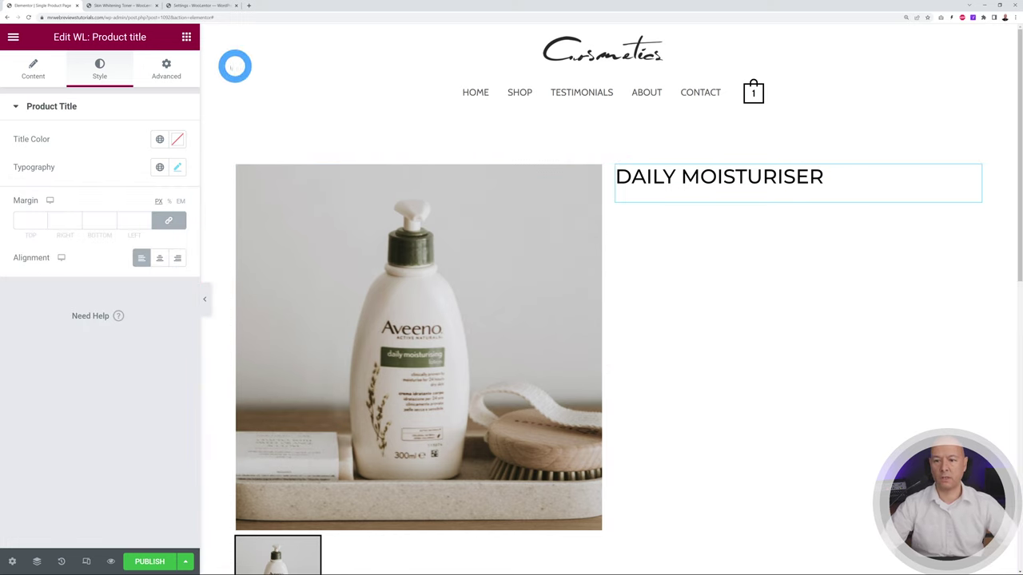
# - Add the WL: Product Description widget below the product title in the right column
pyautogui.click(186, 37)
pyautogui.scroll(-10, 124, 288)
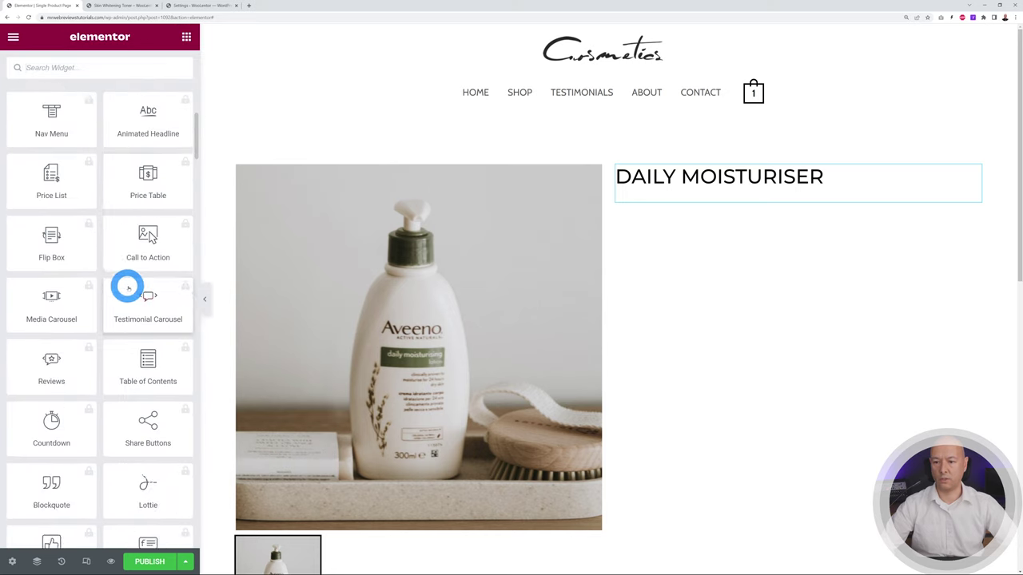
pyautogui.scroll(-10, 128, 286)
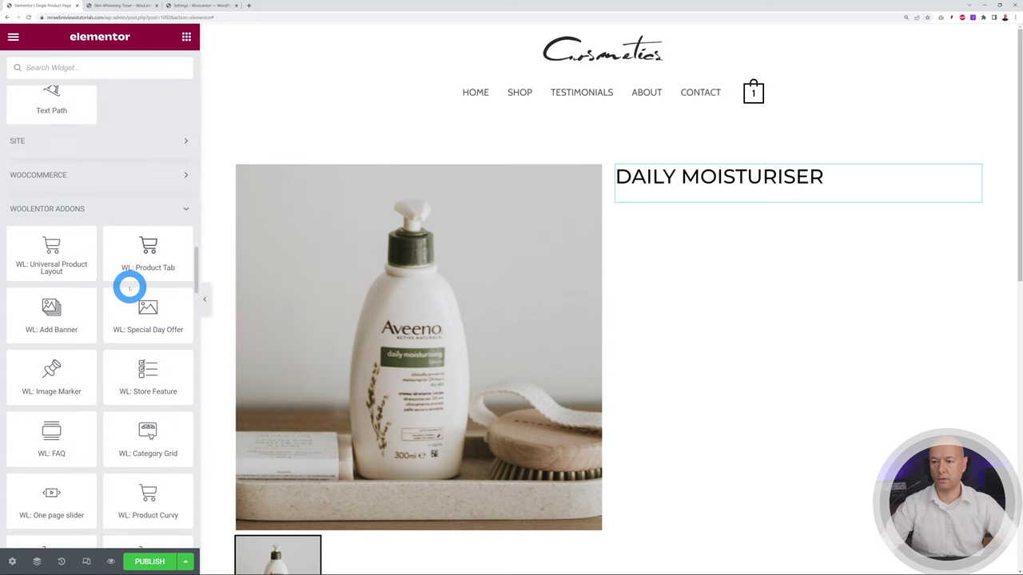
pyautogui.scroll(1, 128, 287)
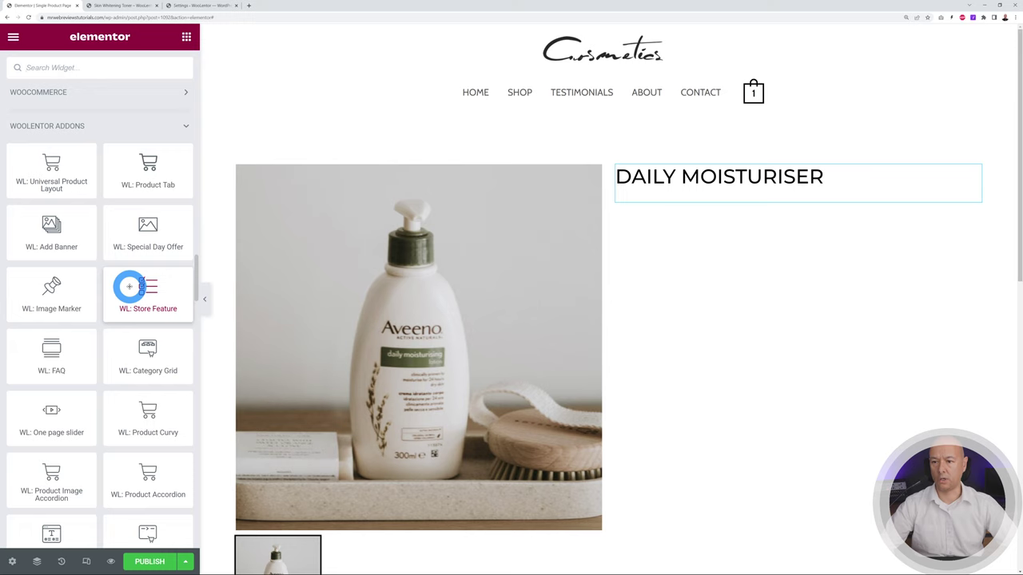
pyautogui.scroll(-5, 128, 286)
pyautogui.moveTo(59, 383); pyautogui.dragTo(680, 200)
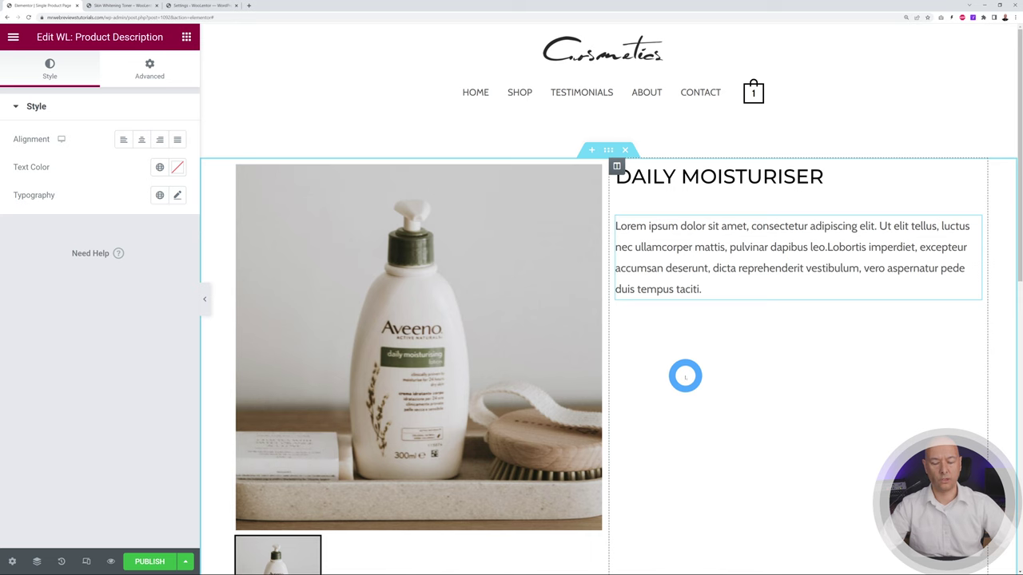
# - Add the WL: Product Price widget below the product description in the right column
pyautogui.click(188, 38)
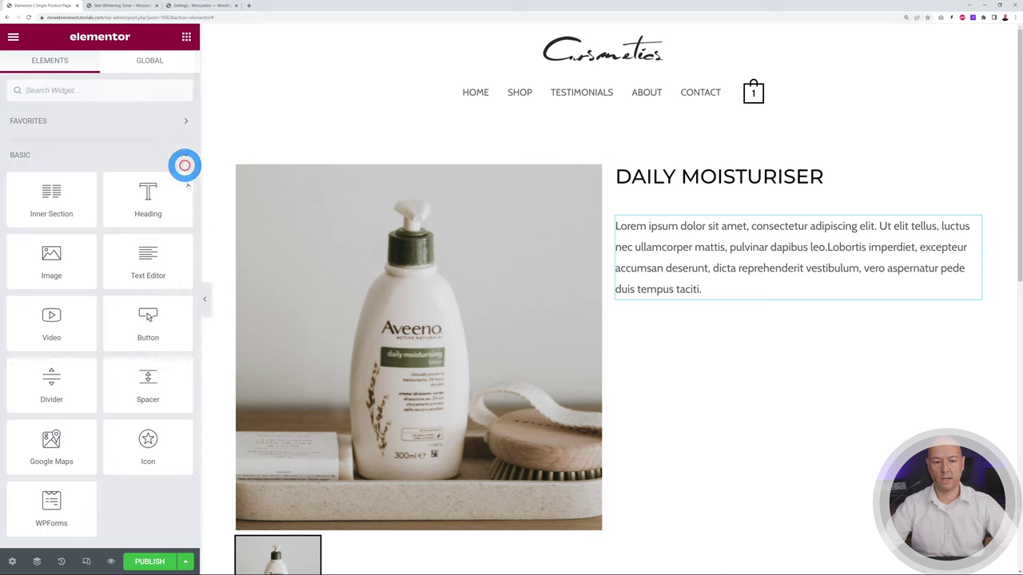
pyautogui.scroll(-10, 119, 296)
pyautogui.moveTo(67, 366); pyautogui.dragTo(723, 308)
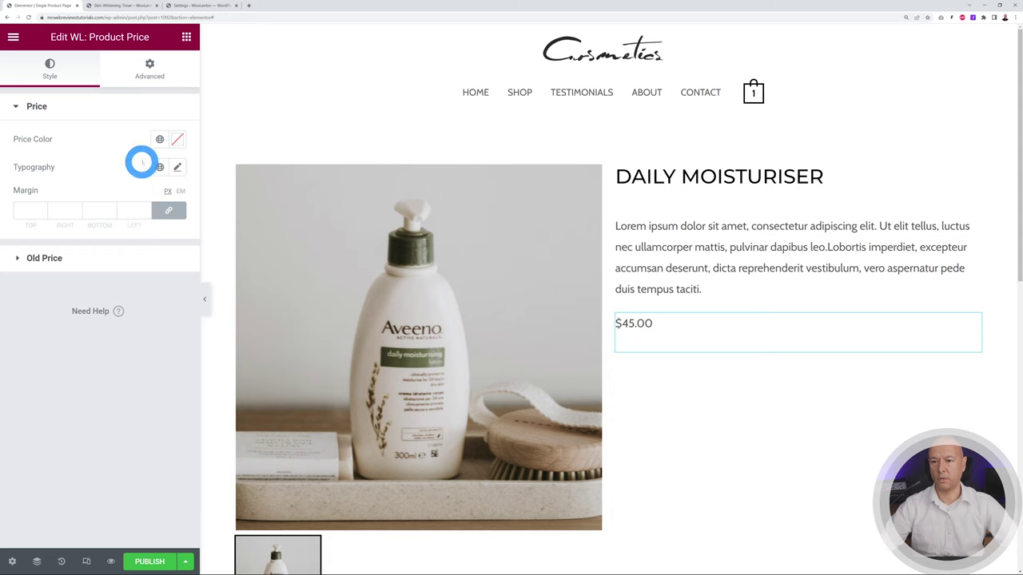
# - Set the product price's typography to the Montserrat family, size 34 px and weight 600
pyautogui.click(176, 167)
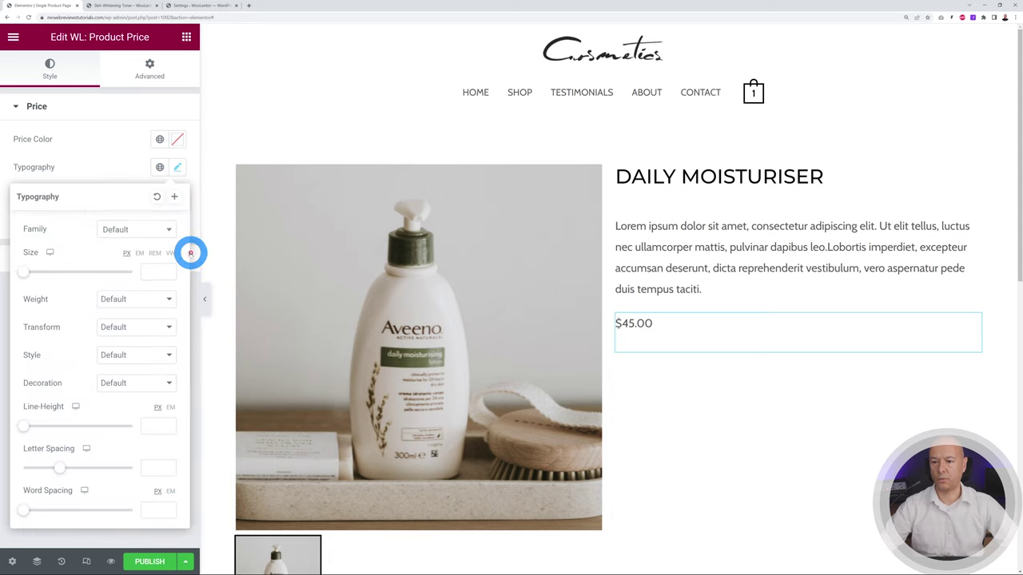
pyautogui.click(164, 232)
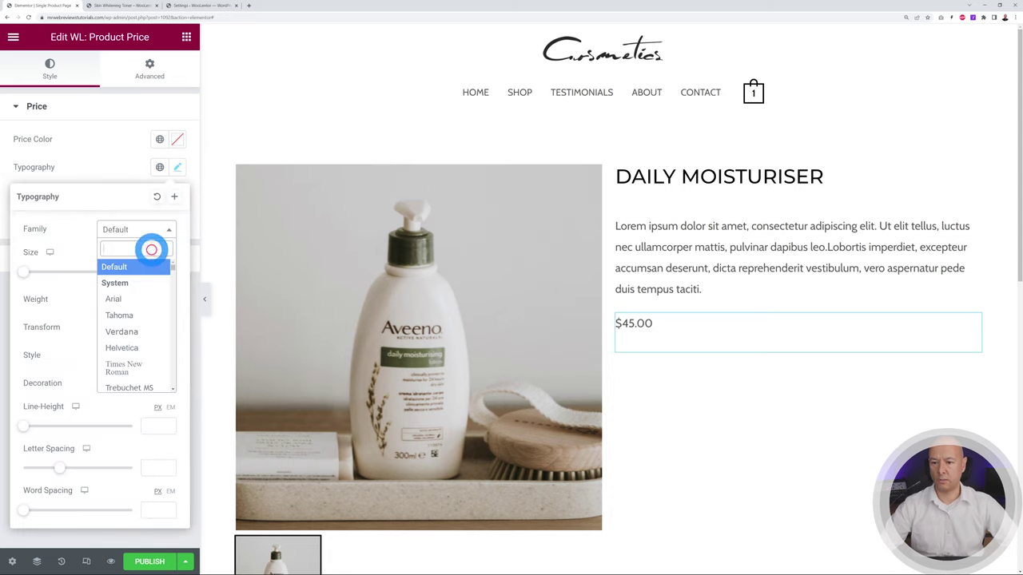
pyautogui.write('monts')
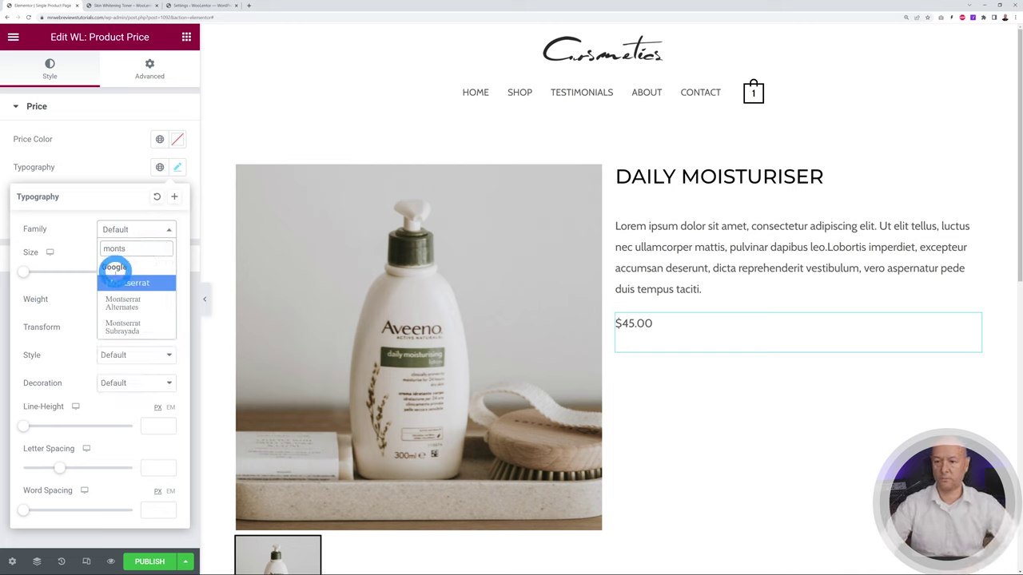
pyautogui.click(118, 281)
pyautogui.moveTo(22, 274); pyautogui.dragTo(40, 272)
pyautogui.click(169, 299)
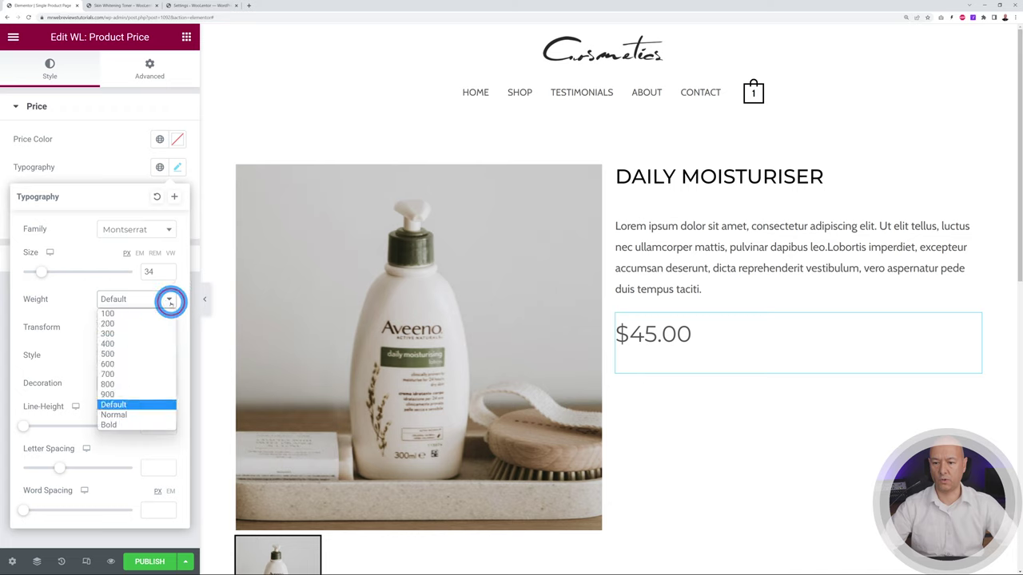
pyautogui.click(124, 383)
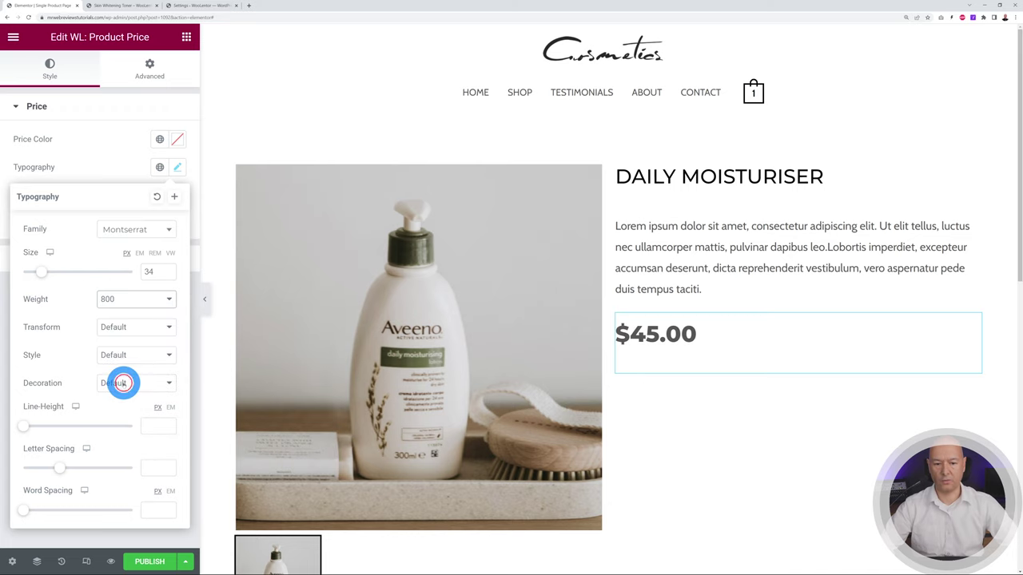
pyautogui.click(146, 299)
pyautogui.click(124, 366)
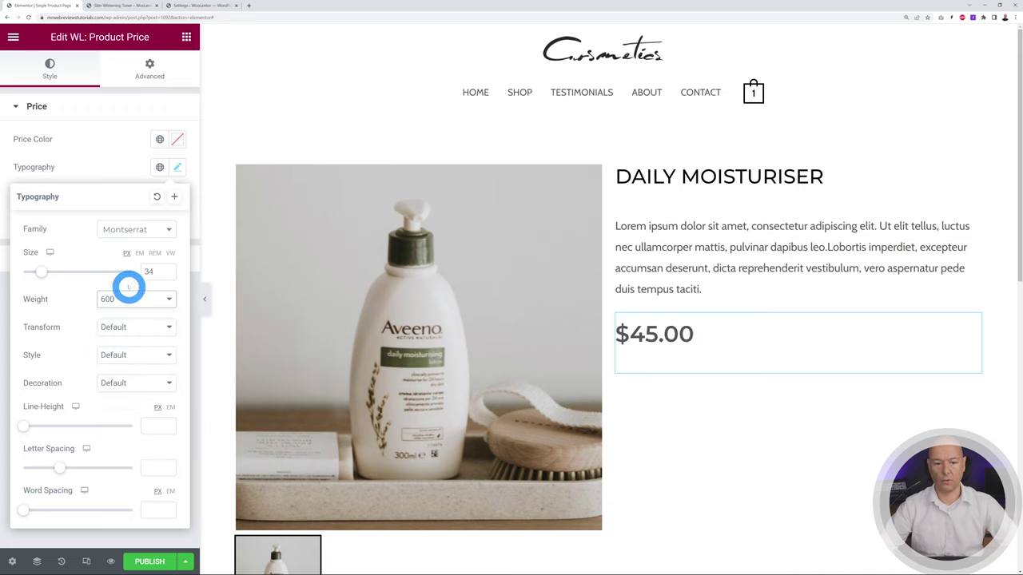
pyautogui.click(94, 135)
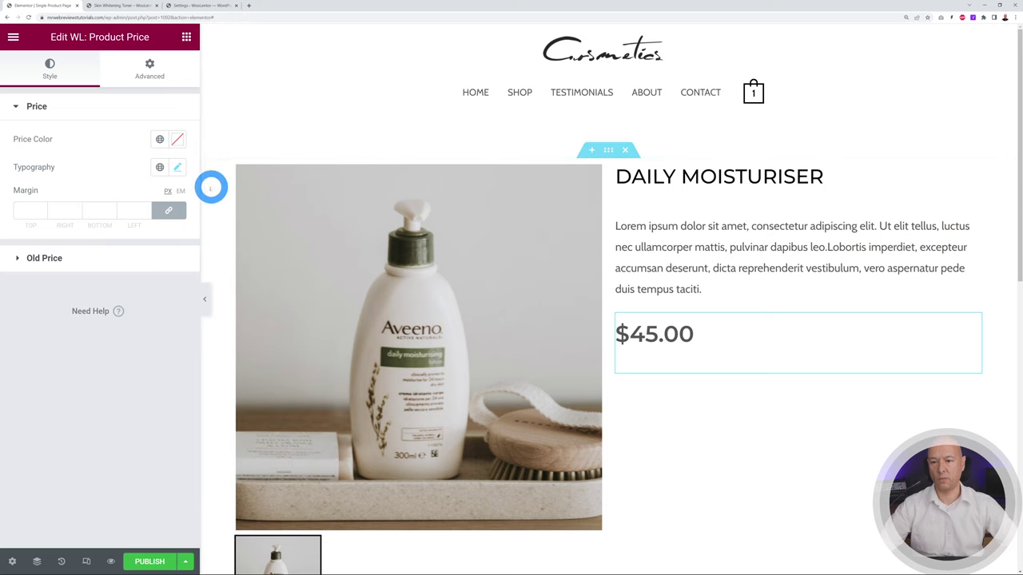
# - Set the product price's font style to Italic
pyautogui.click(176, 167)
pyautogui.click(163, 357)
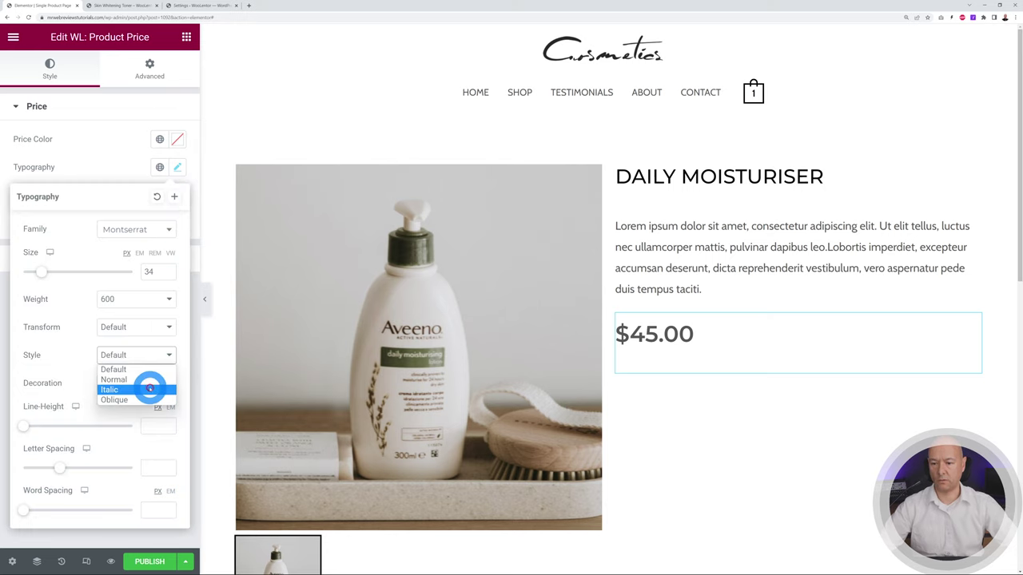
pyautogui.click(148, 389)
pyautogui.click(115, 153)
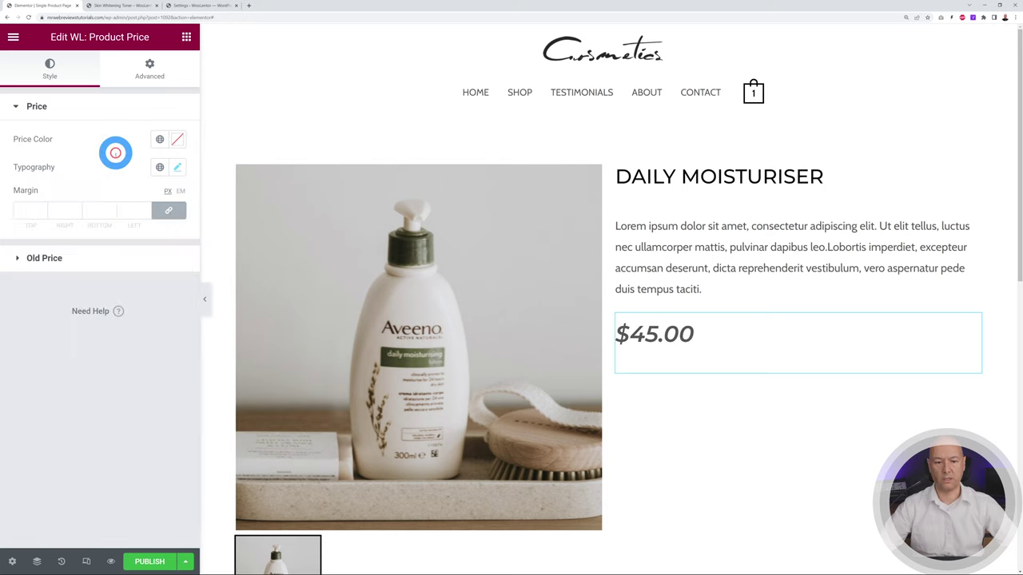
pyautogui.click(88, 376)
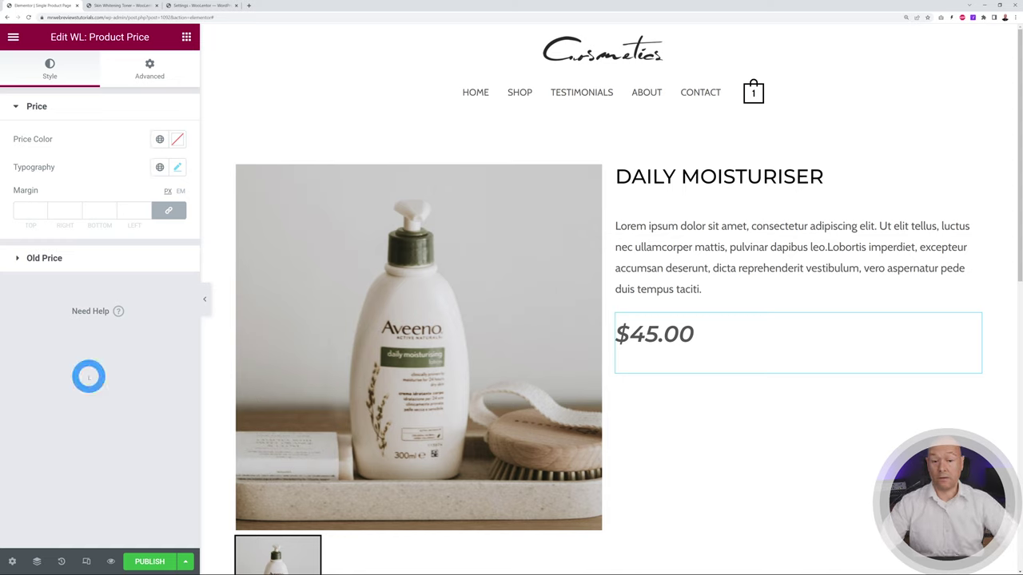
# - Add the WL: Add To Cart widget below the product price in the right column
pyautogui.click(186, 36)
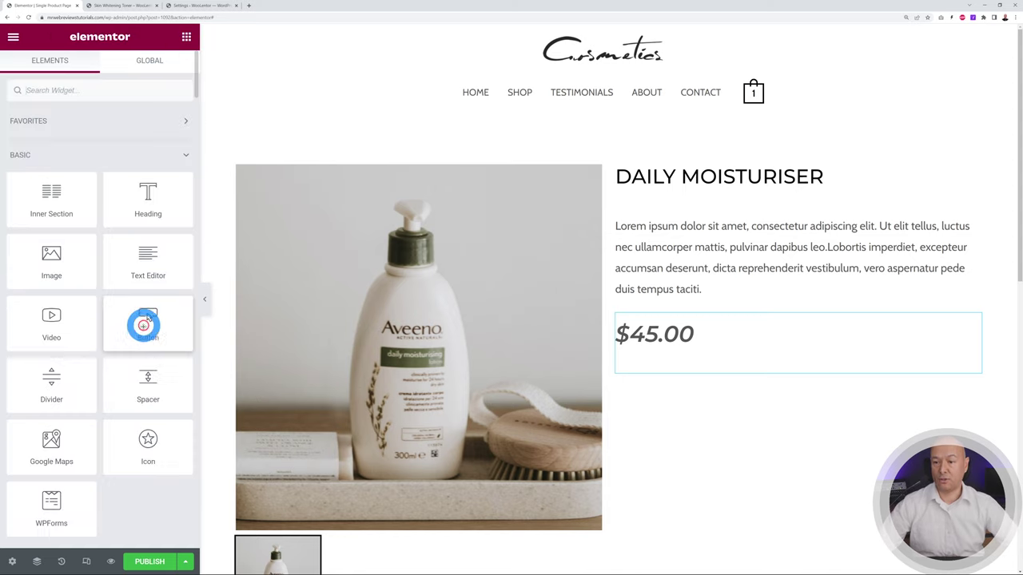
pyautogui.scroll(-5, 144, 322)
pyautogui.scroll(-10, 145, 322)
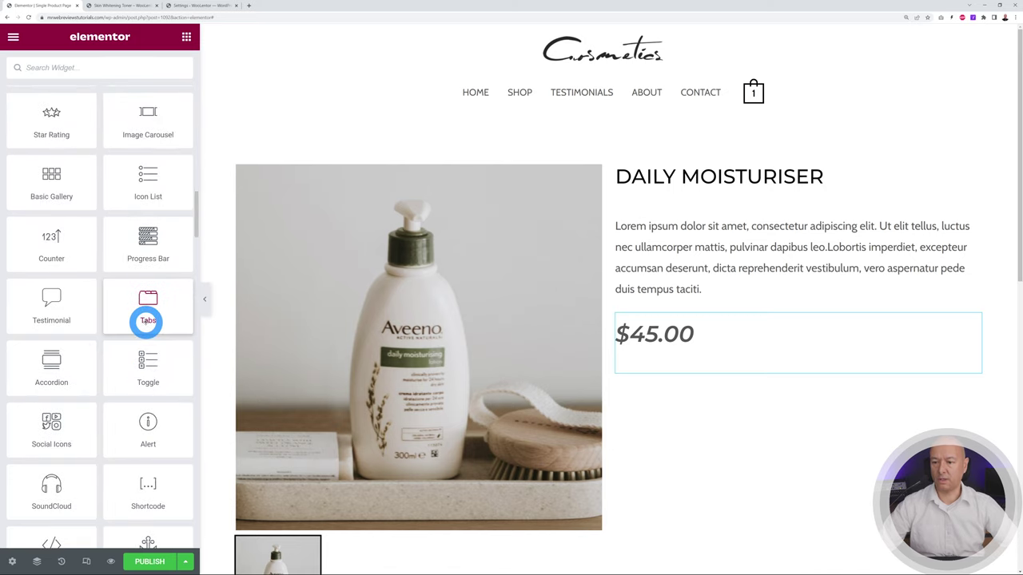
pyautogui.scroll(-10, 146, 321)
pyautogui.moveTo(148, 336); pyautogui.dragTo(695, 373)
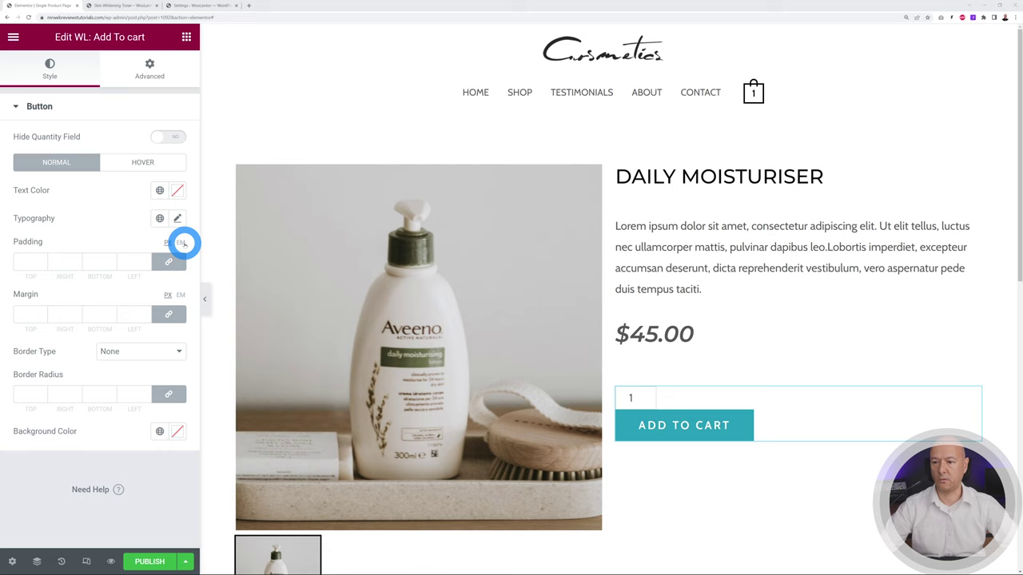
# - Set the normal background color of the Add To Cart button to dark blue
pyautogui.click(177, 431)
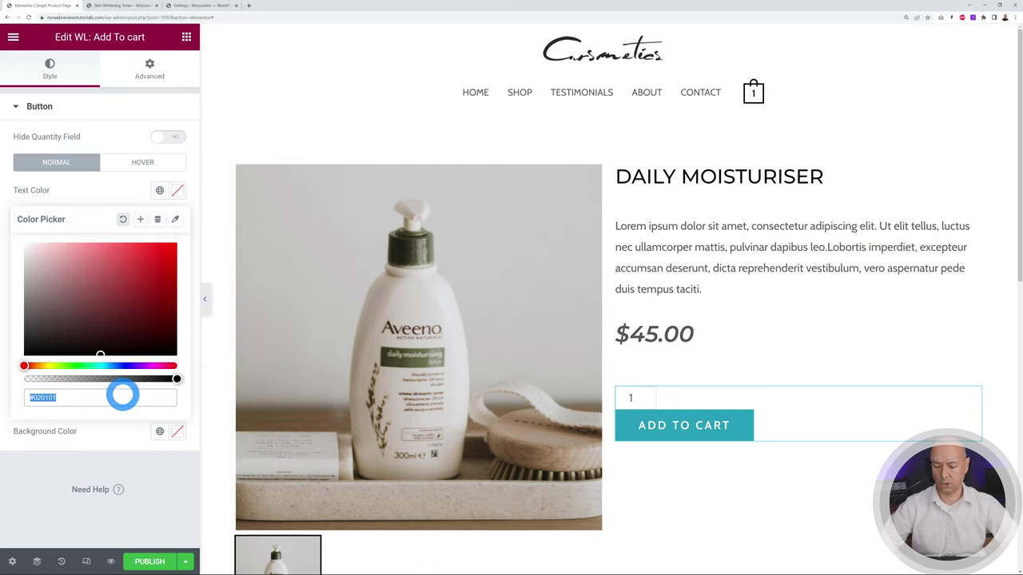
pyautogui.hotkey('ctrl', 'v')
pyautogui.click(164, 475)
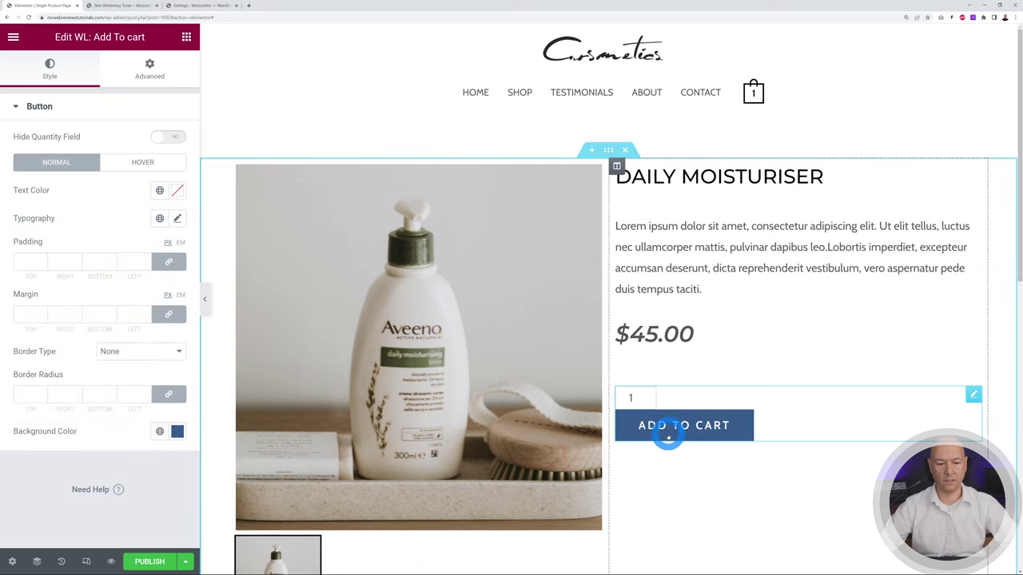
# - Set the hover background color of the Add To Cart button to a lighter shade of its blue
pyautogui.click(146, 163)
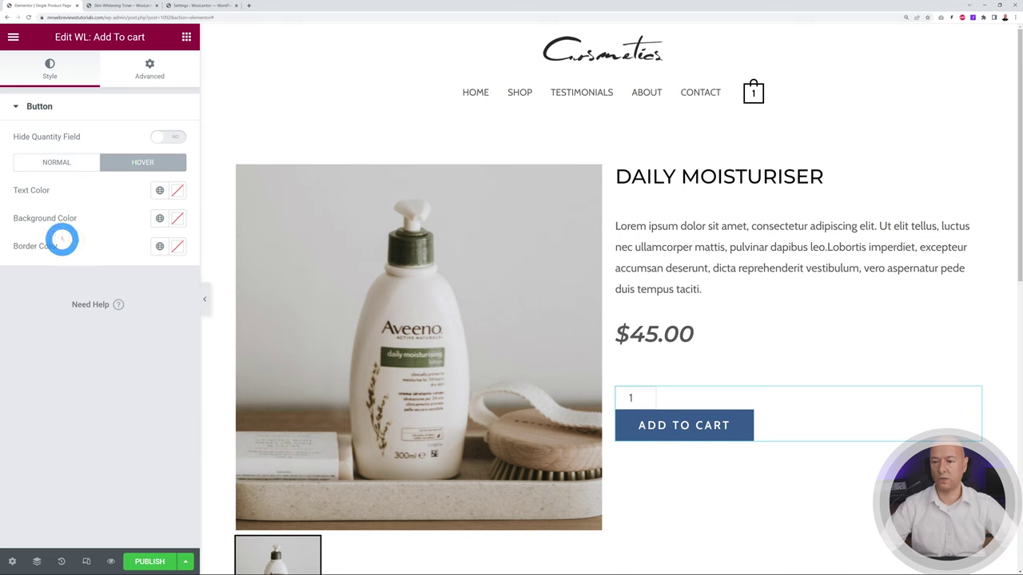
pyautogui.click(174, 221)
pyautogui.click(140, 424)
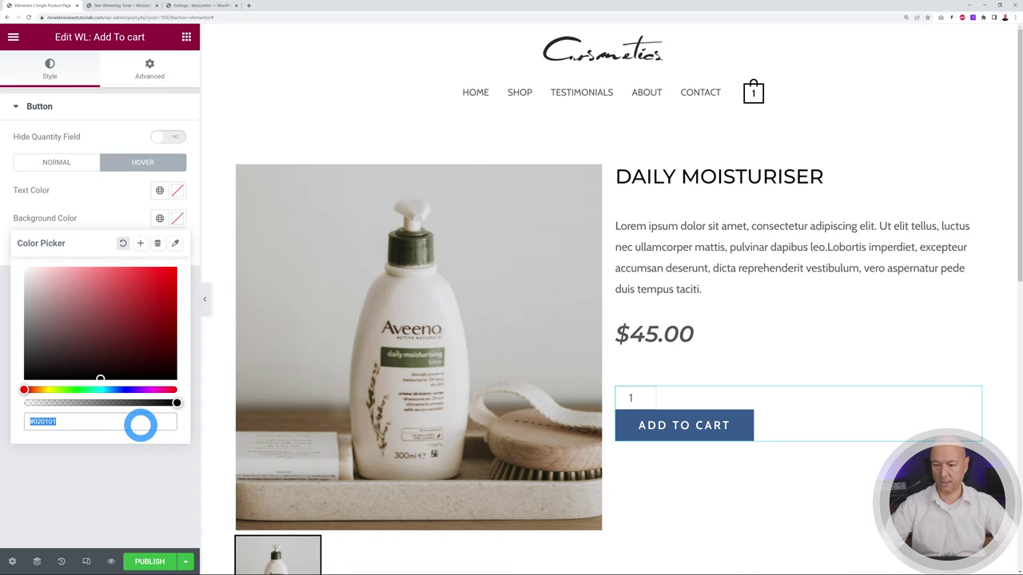
pyautogui.write('#375B8B')
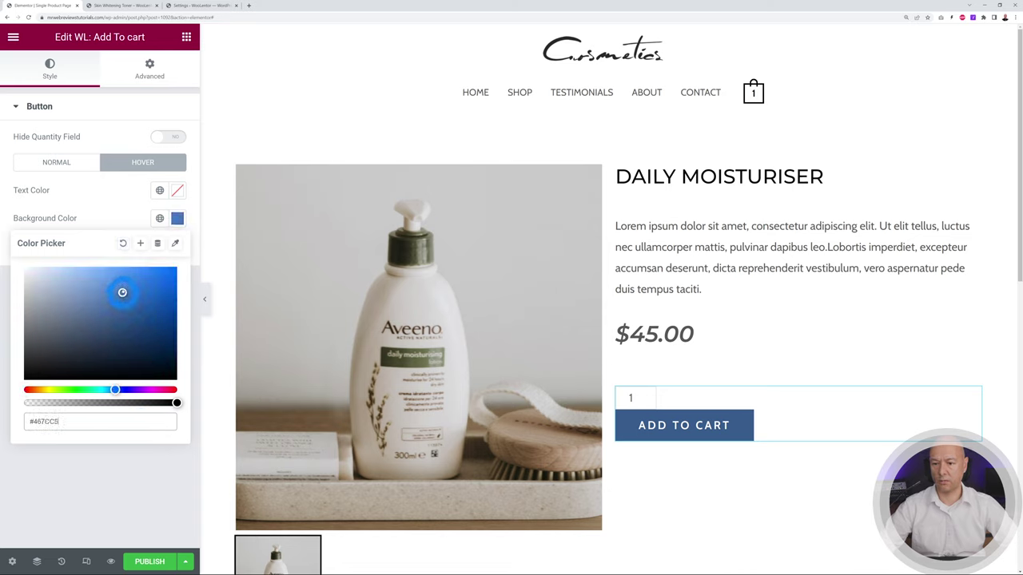
pyautogui.click(115, 233)
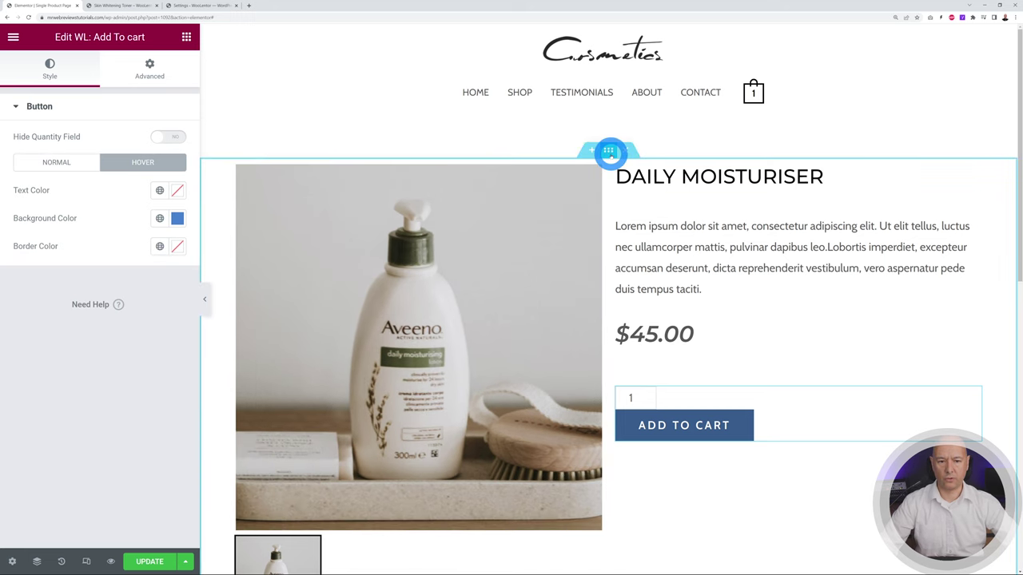
# - Give the product section a classic background in light gray, #EDEDED
pyautogui.click(609, 151)
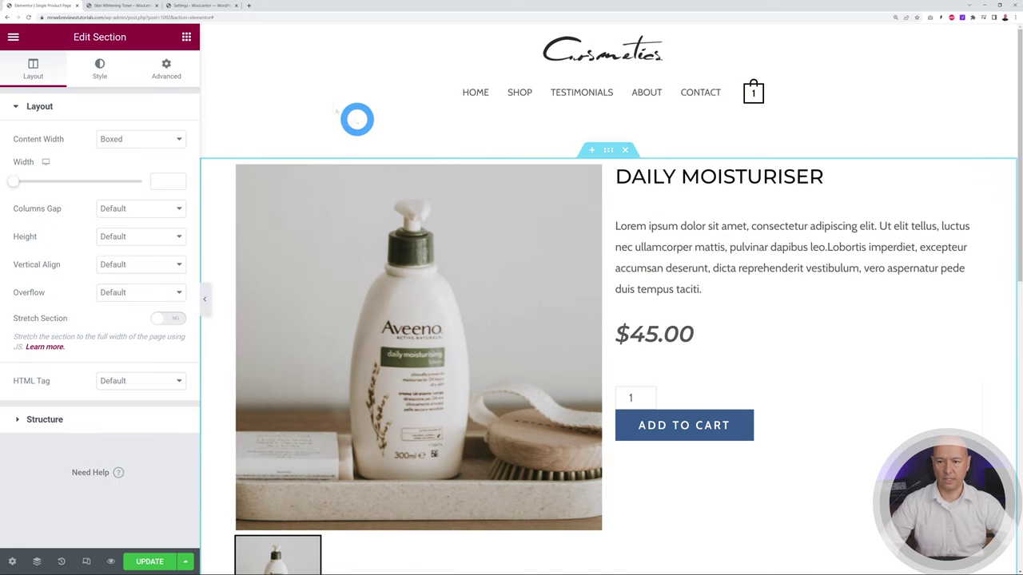
pyautogui.click(97, 70)
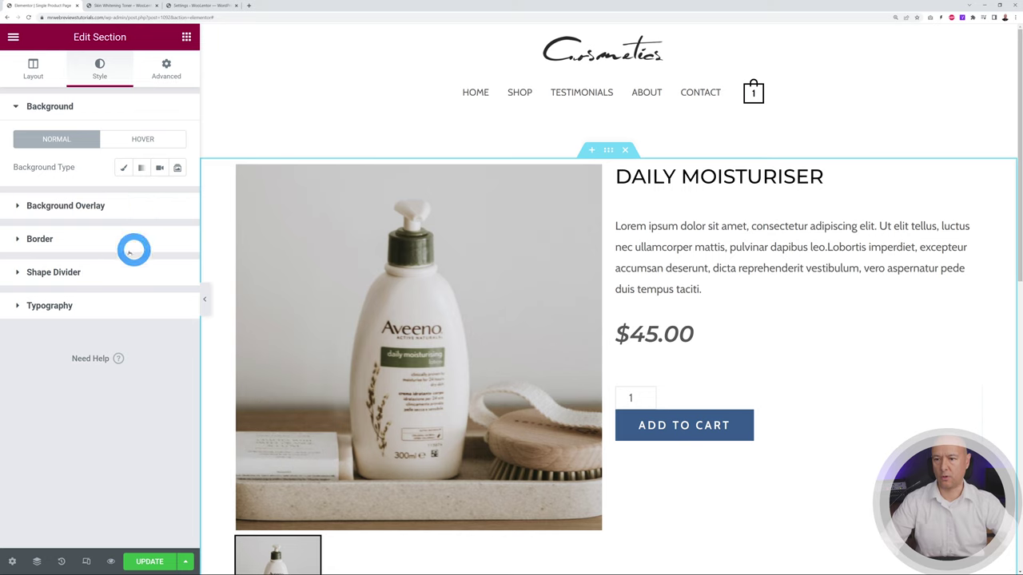
pyautogui.click(124, 169)
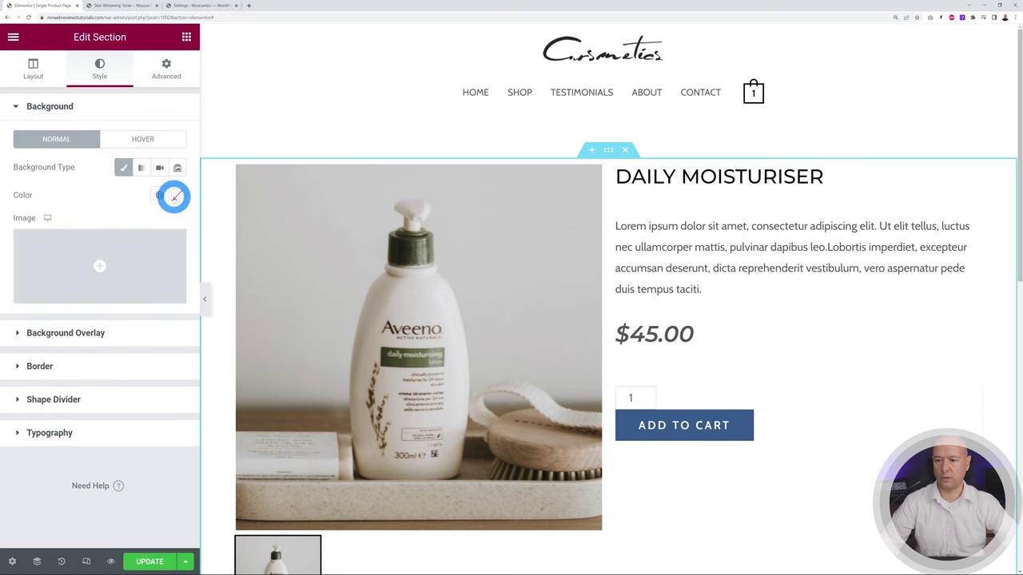
pyautogui.click(177, 195)
pyautogui.moveTo(51, 258); pyautogui.dragTo(7, 252)
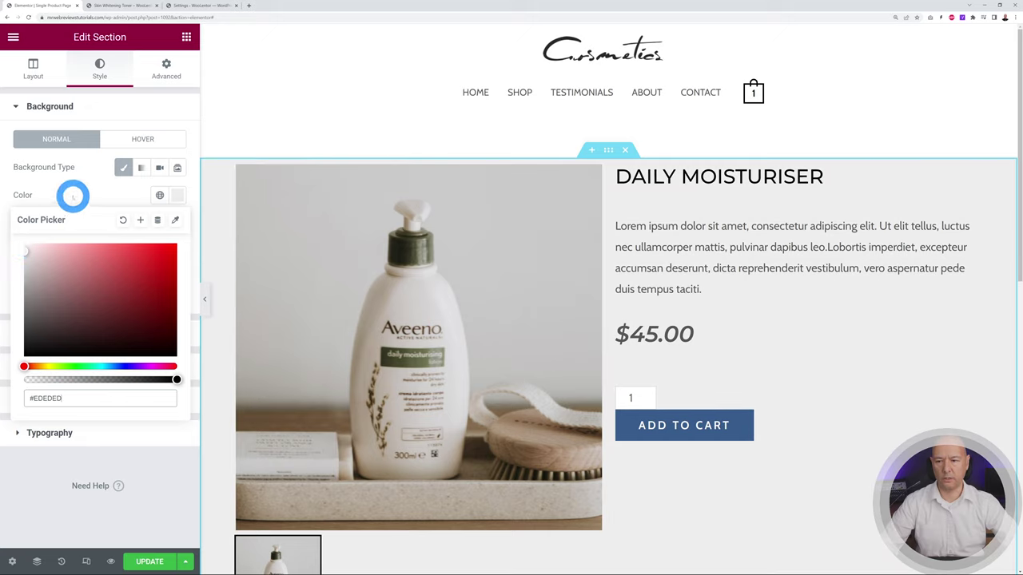
pyautogui.click(72, 195)
# - Unlink the product section's padding values and set its top and bottom padding to 40 px
pyautogui.click(164, 66)
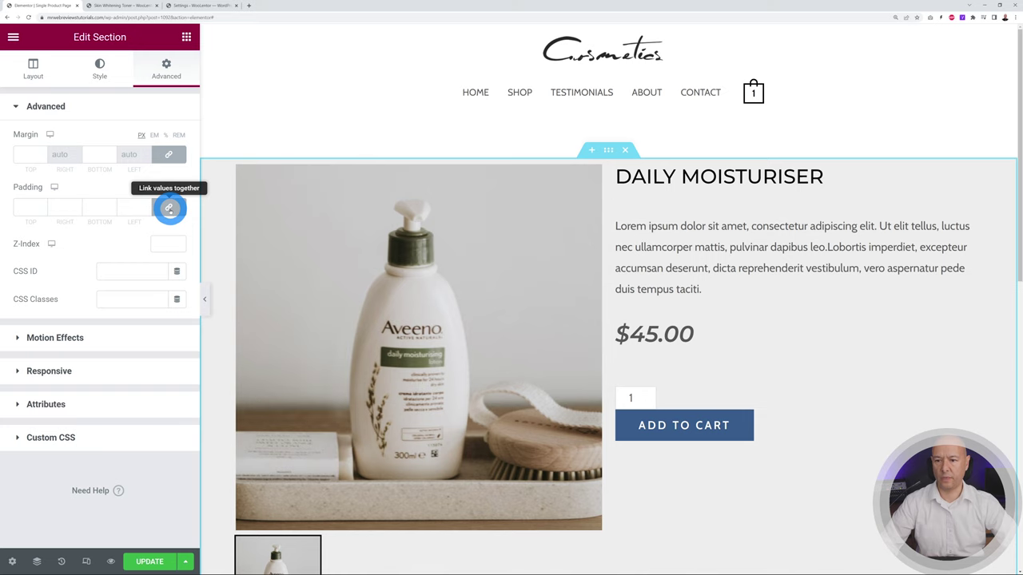
pyautogui.click(42, 213)
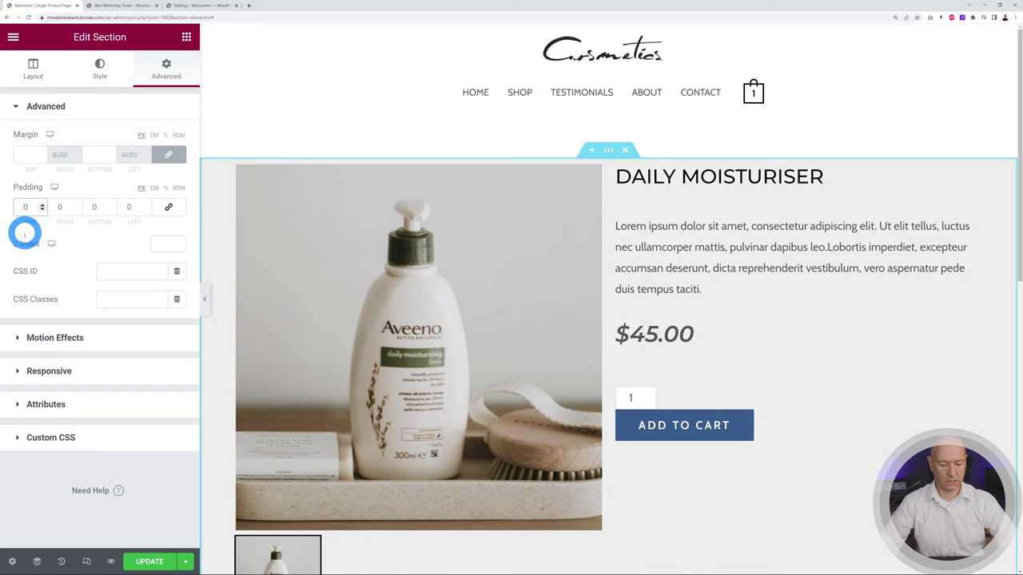
pyautogui.write('40')
pyautogui.click(93, 209)
pyautogui.write('40')
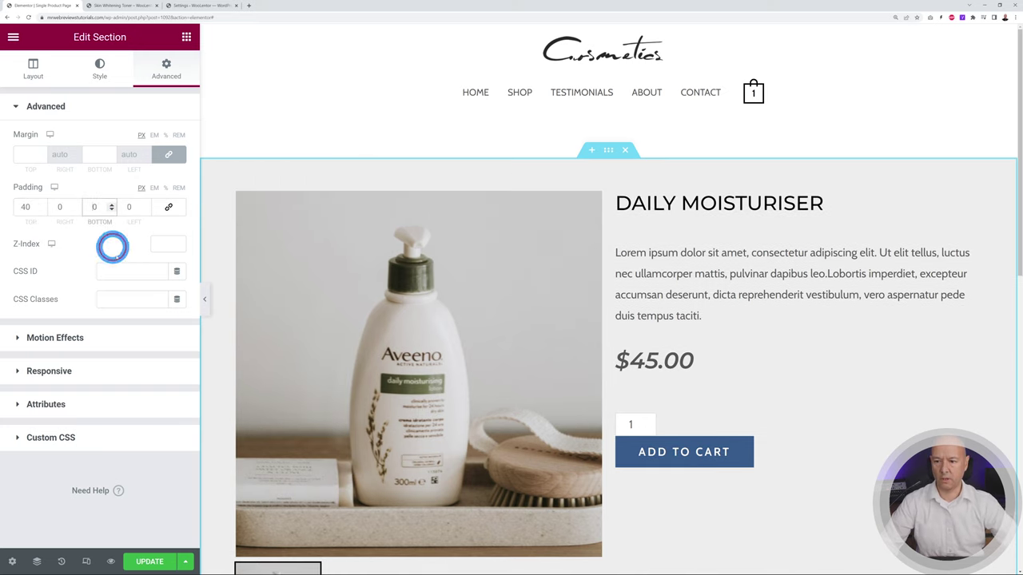
pyautogui.scroll(-3, 847, 325)
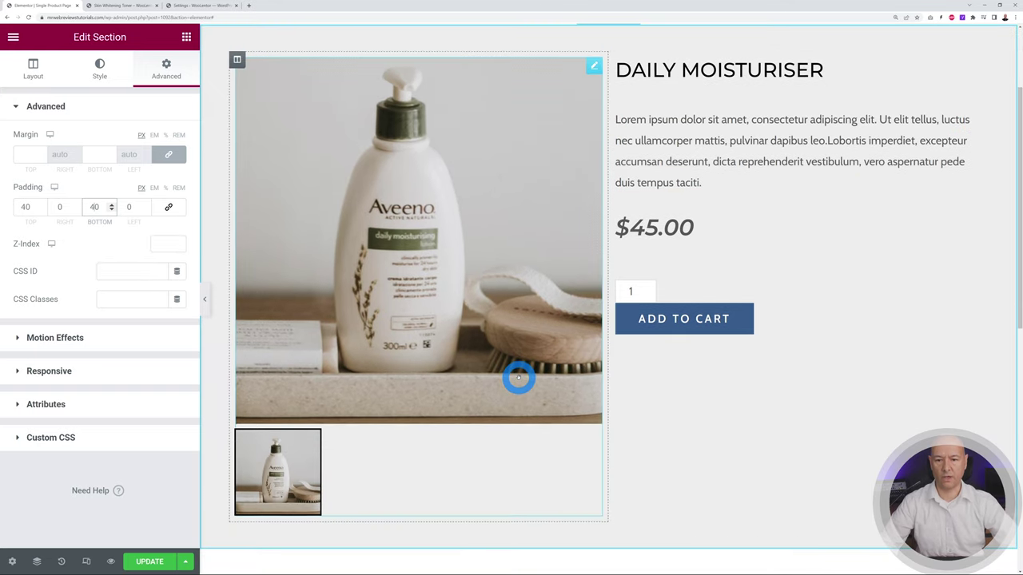
pyautogui.scroll(1, 676, 404)
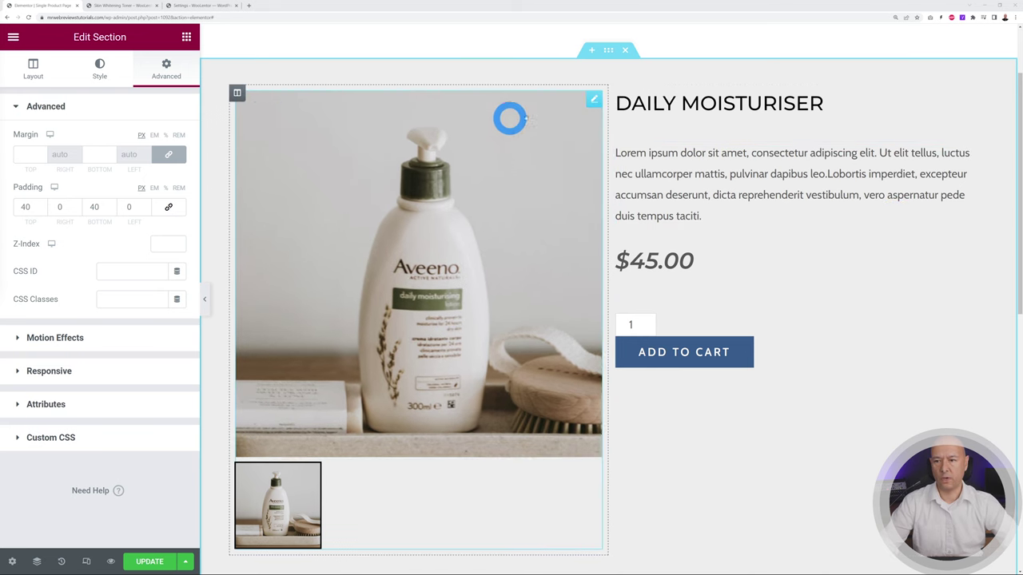
# - Set the padding of the column holding the product details to 40 px on all sides
pyautogui.click(616, 94)
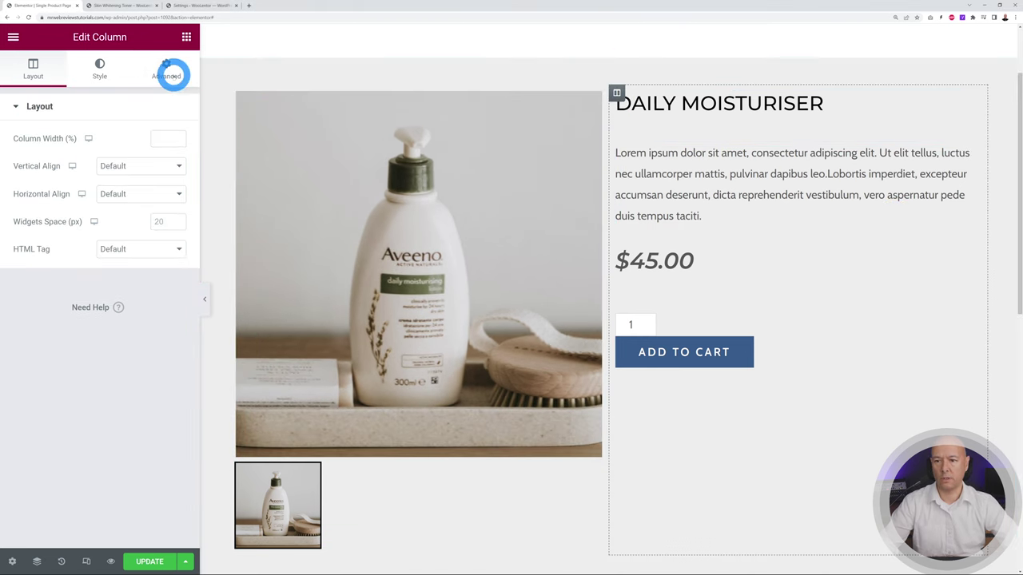
pyautogui.click(167, 70)
pyautogui.click(29, 207)
pyautogui.write('40')
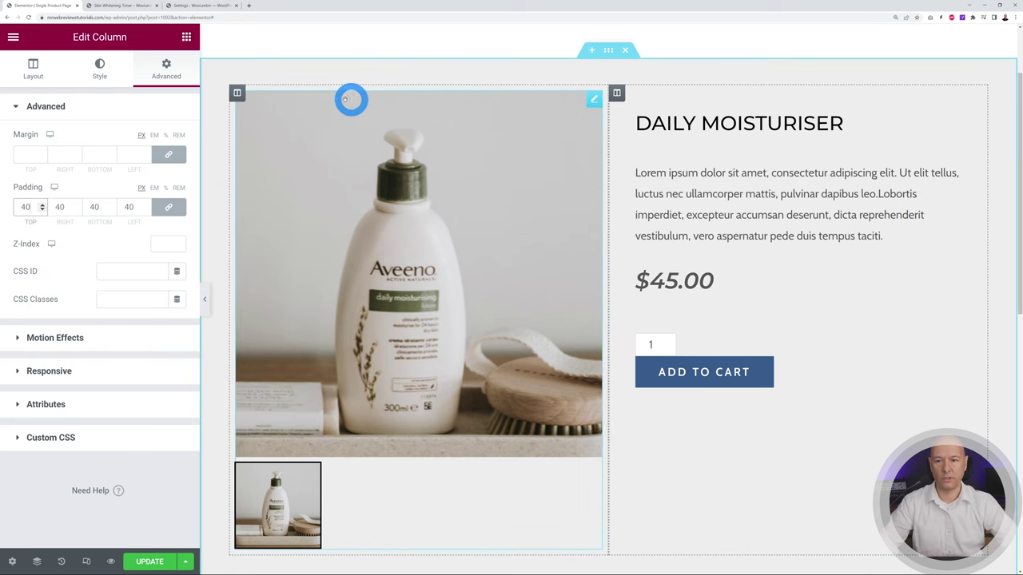
# - Set the padding of the Product Image With Zoom widget to 40 px on all sides
pyautogui.click(469, 99)
pyautogui.click(166, 64)
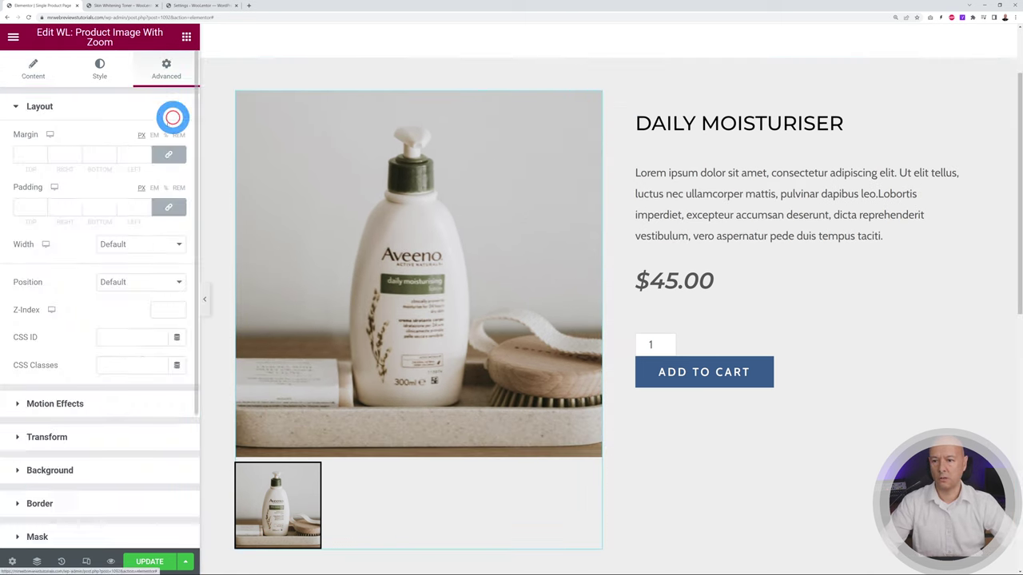
pyautogui.write('40')
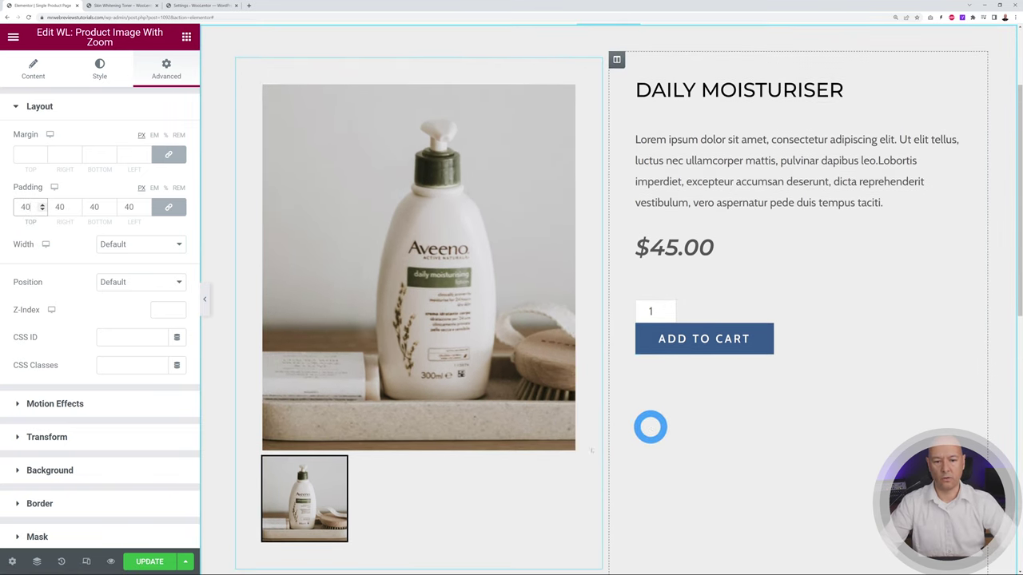
pyautogui.scroll(1, 575, 279)
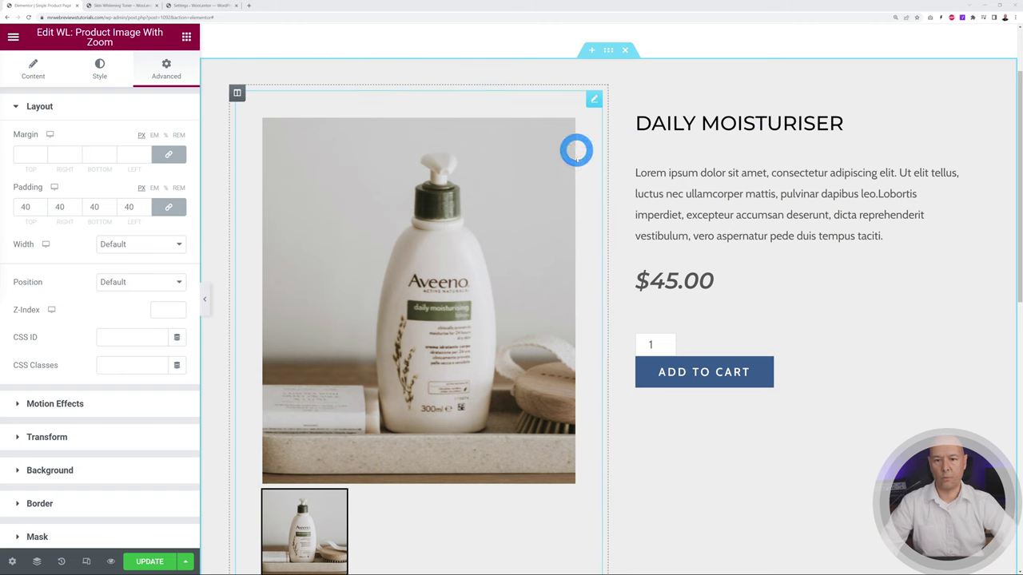
# - Give the Product Image With Zoom widget a classic white background, #FFFFFF
pyautogui.click(62, 503)
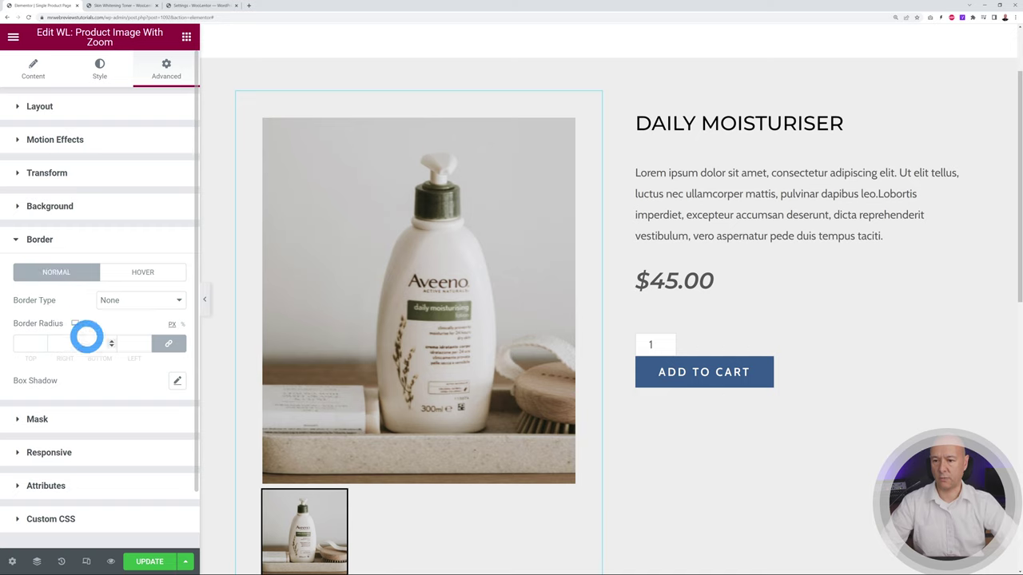
pyautogui.click(65, 216)
pyautogui.click(152, 268)
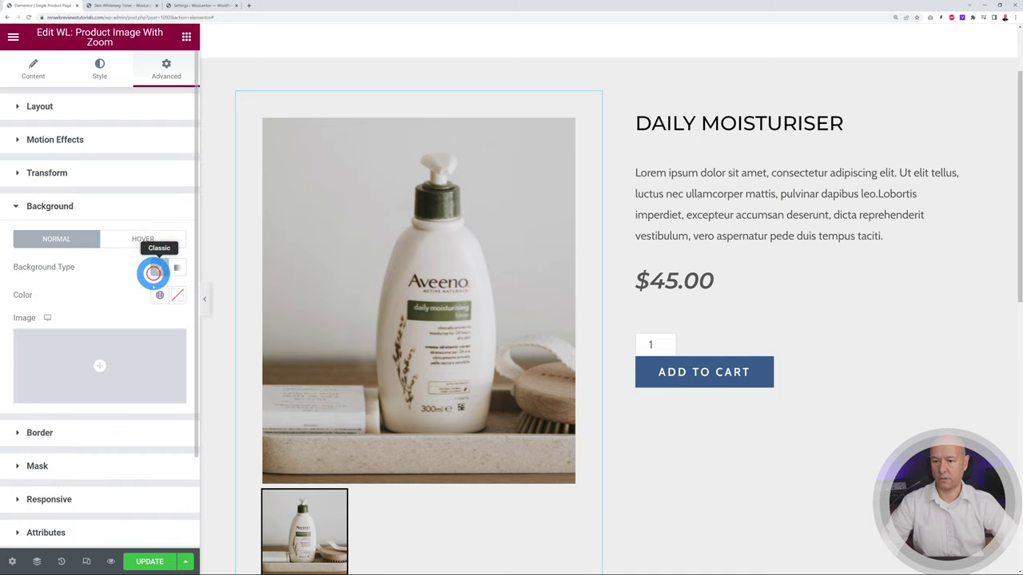
pyautogui.click(177, 294)
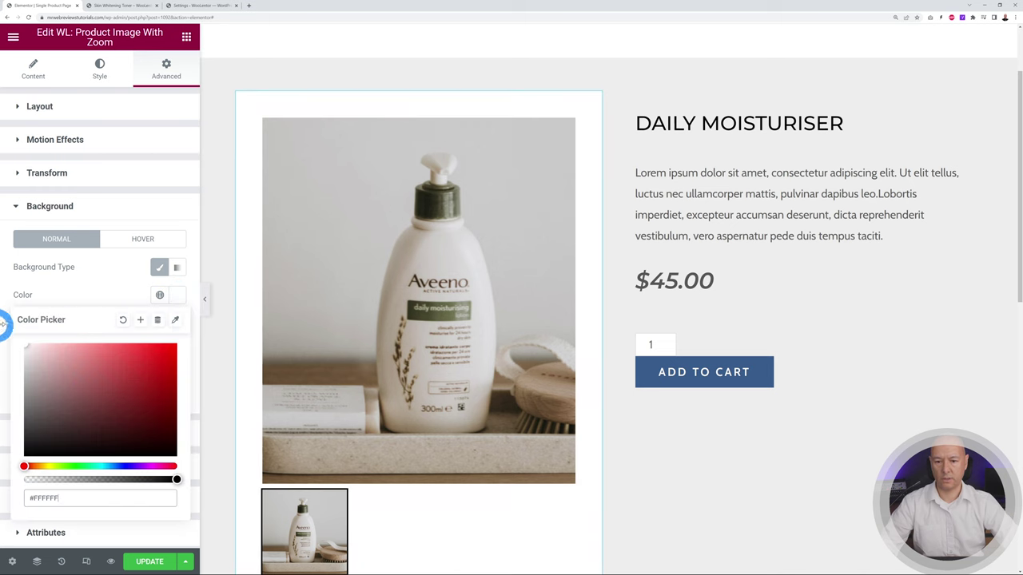
pyautogui.click(80, 274)
pyautogui.scroll(-1, 742, 497)
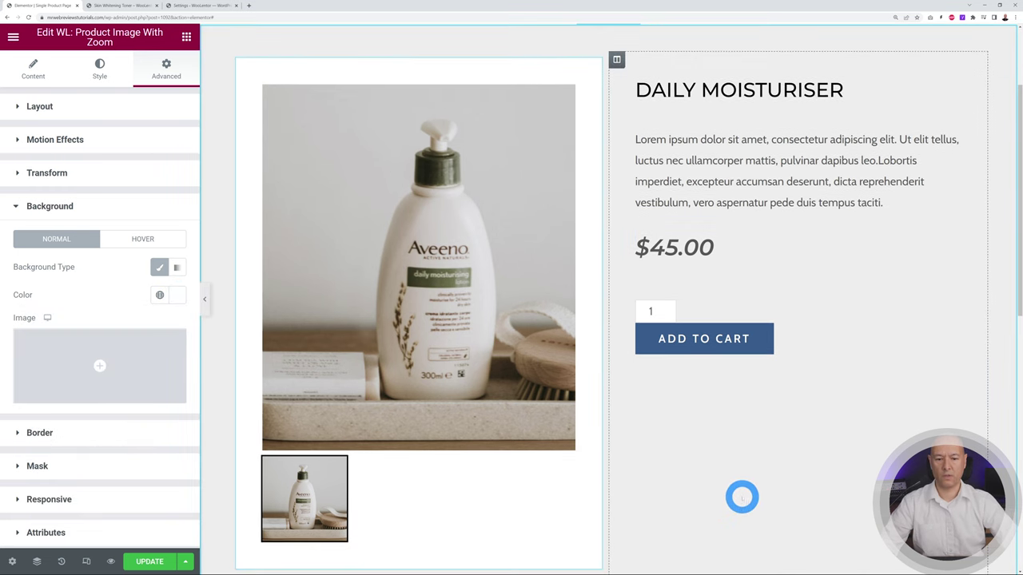
pyautogui.scroll(-1, 742, 497)
pyautogui.scroll(1, 730, 491)
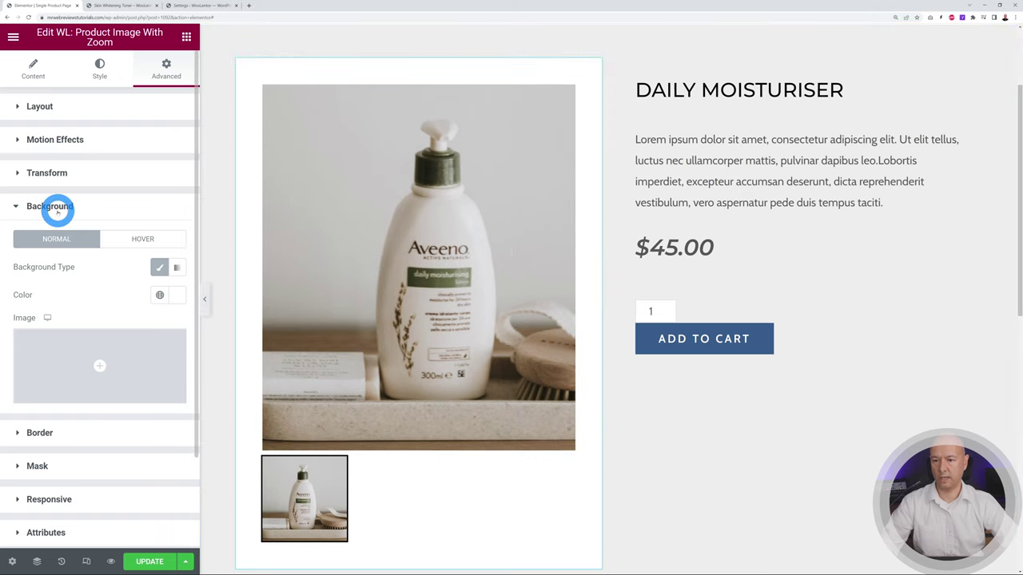
# - Add a dotted border with a width of 1 on all sides to the Product Image With Zoom widget
pyautogui.click(56, 207)
pyautogui.click(38, 239)
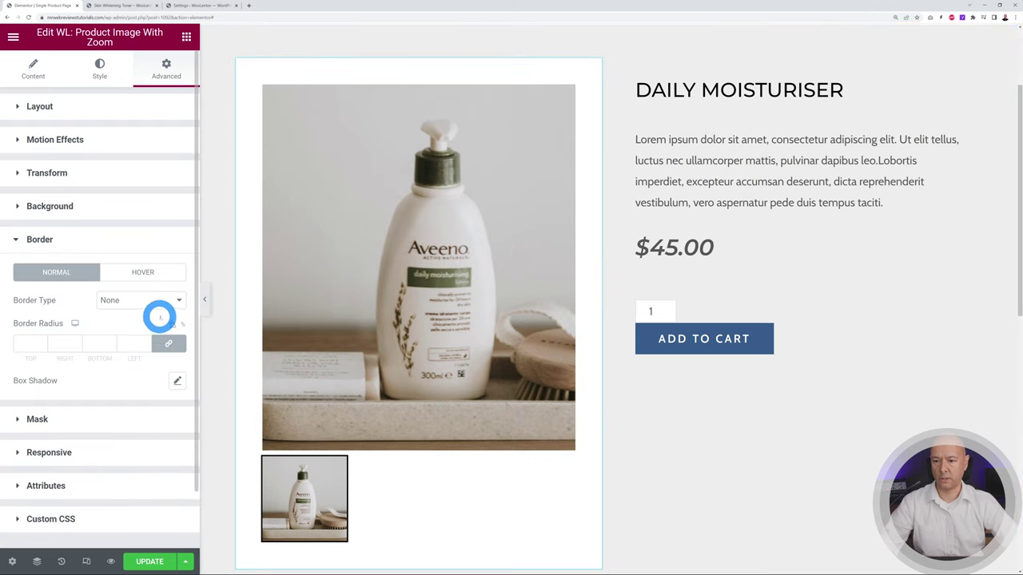
pyautogui.click(163, 302)
pyautogui.click(137, 342)
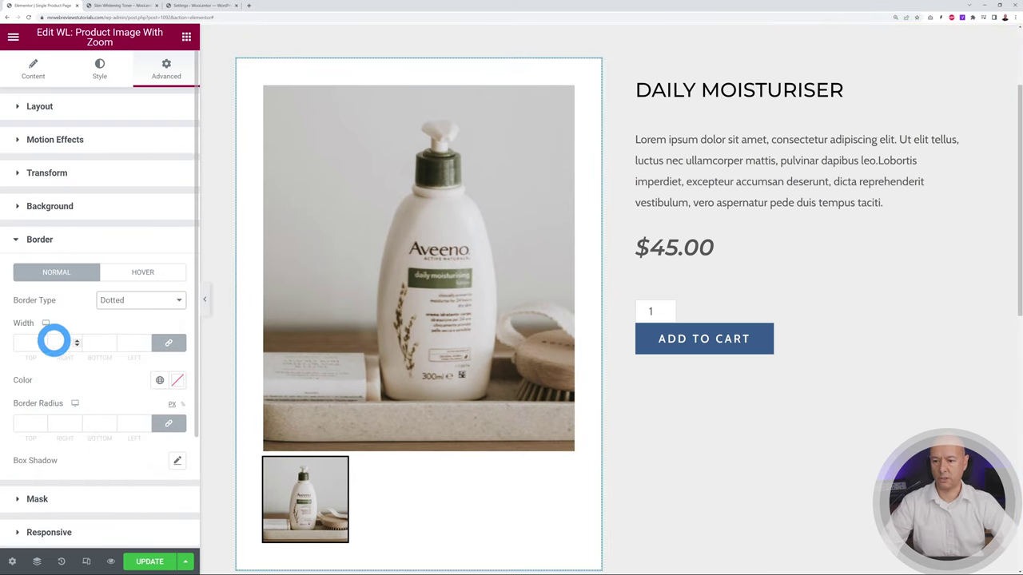
pyautogui.click(42, 341)
pyautogui.click(77, 380)
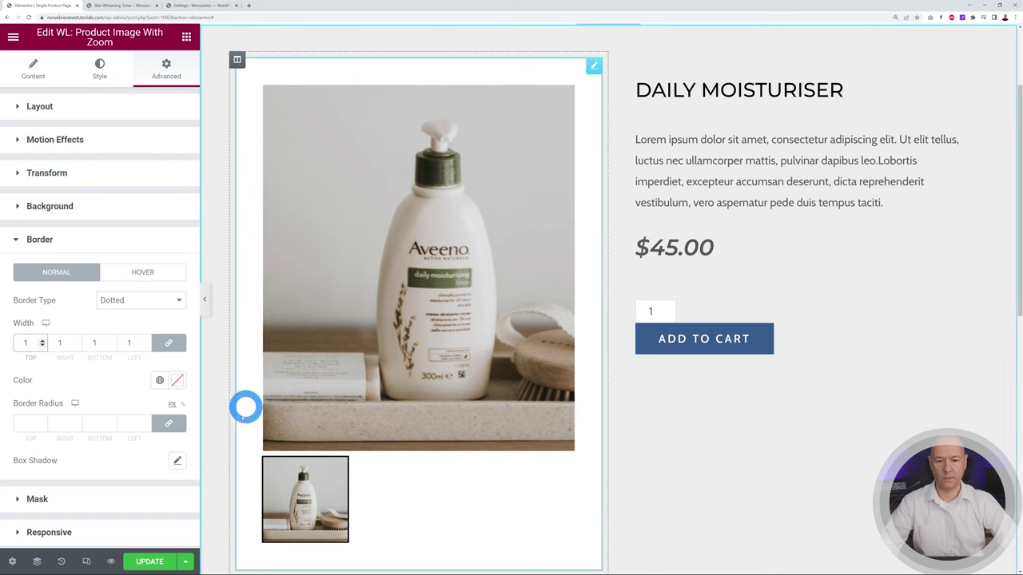
# - Update the Single Product Page template and preview its changes
pyautogui.click(162, 559)
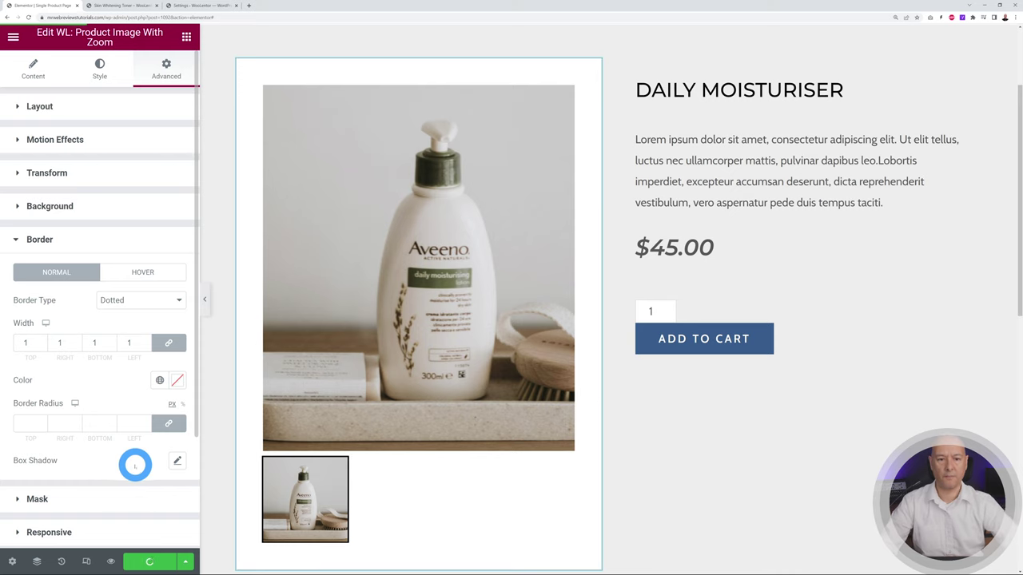
pyautogui.click(111, 561)
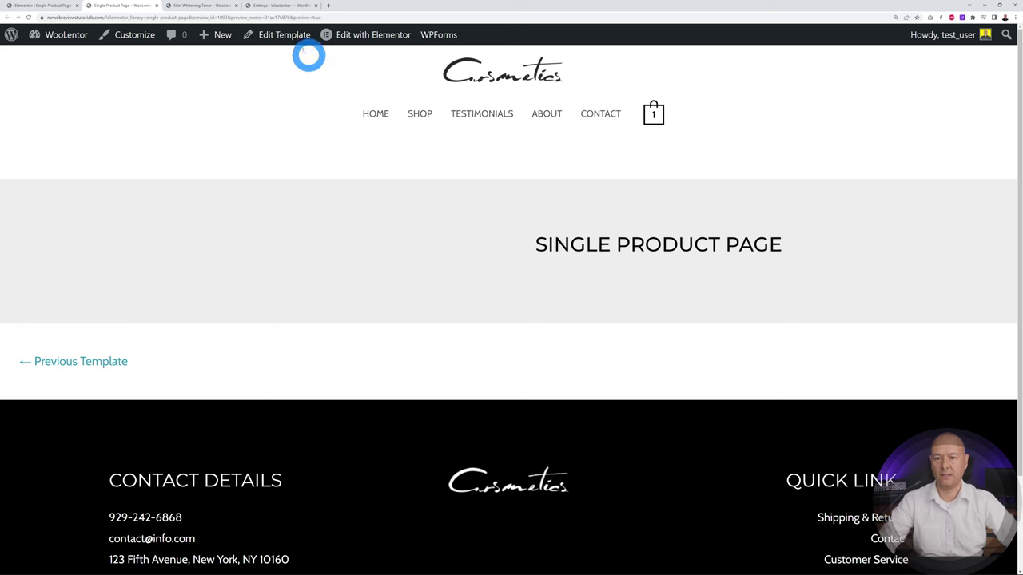
# - Assign Single Product Page (page) as the Single Product Template in the WooLentor settings and save all data
pyautogui.click(280, 7)
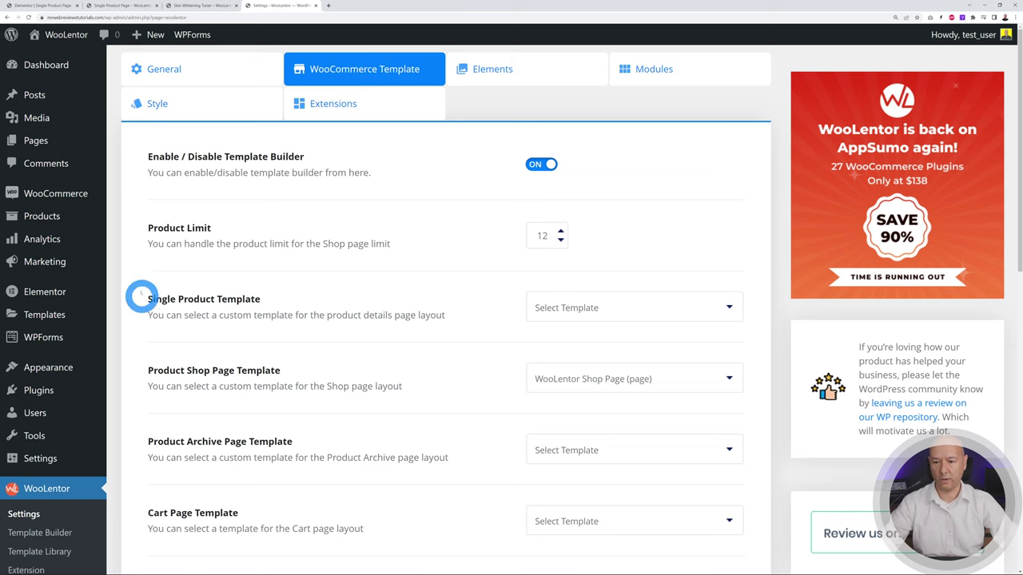
pyautogui.click(732, 307)
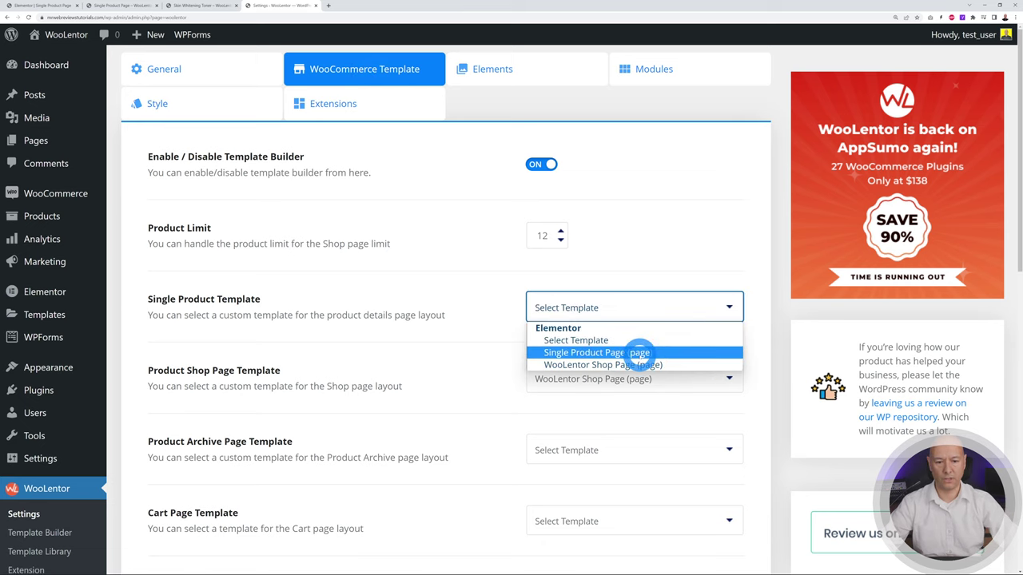
pyautogui.click(589, 352)
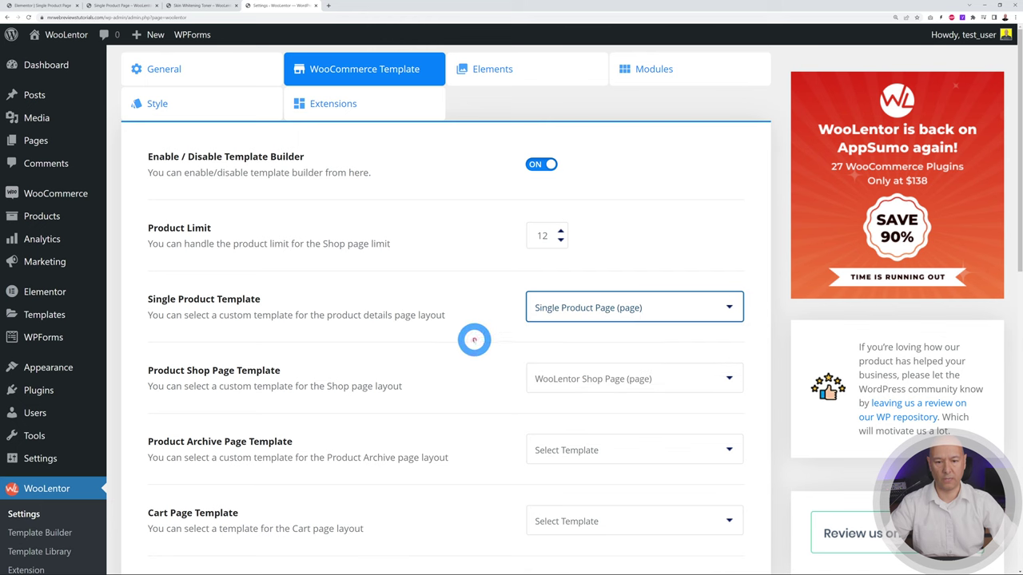
pyautogui.scroll(-5, 472, 340)
pyautogui.click(673, 551)
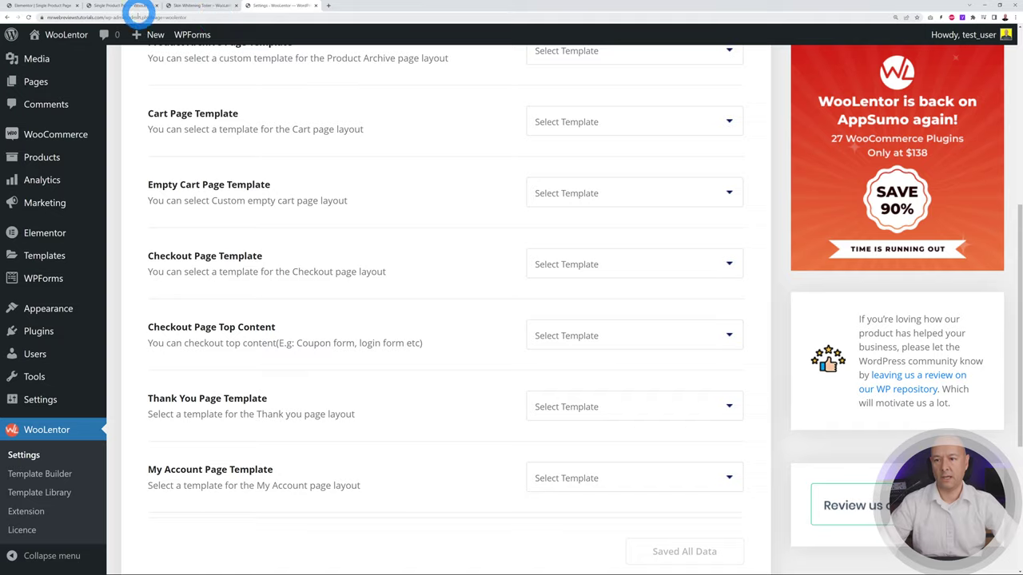
# - Open the Skin Whitening Toner product from the store's shop page and examine its product page layout
pyautogui.click(135, 7)
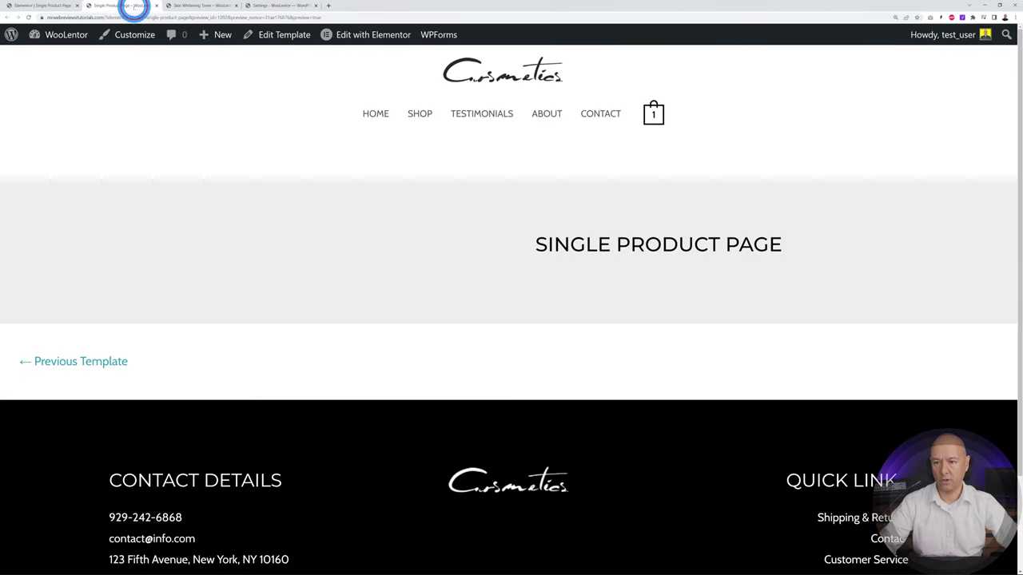
pyautogui.click(412, 113)
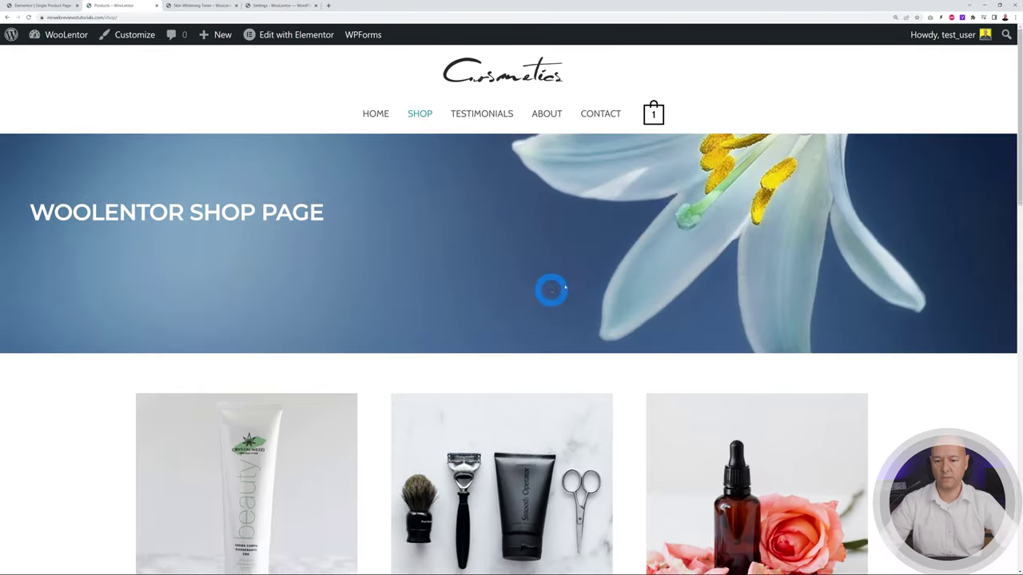
pyautogui.scroll(-3, 689, 258)
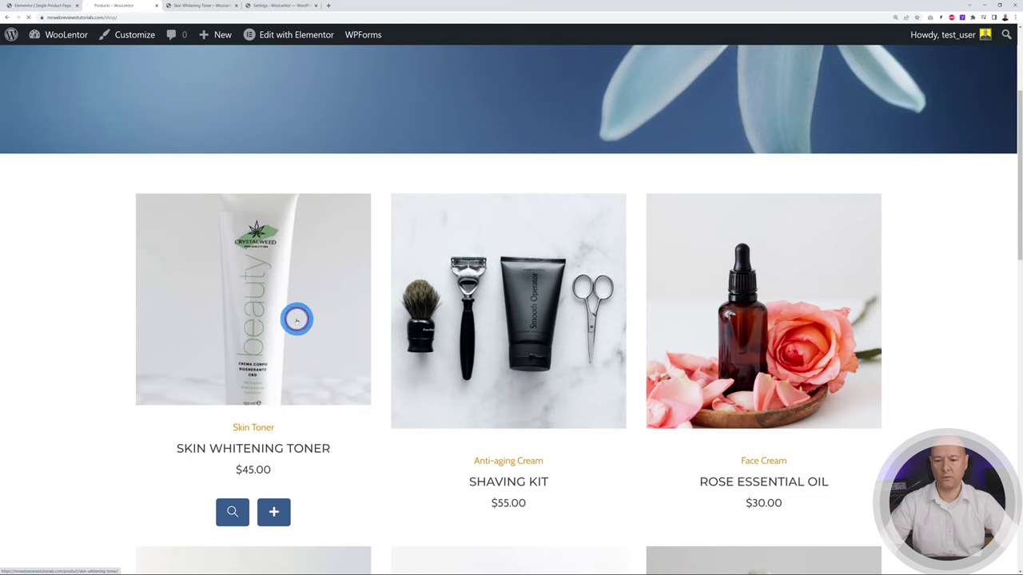
pyautogui.click(149, 350)
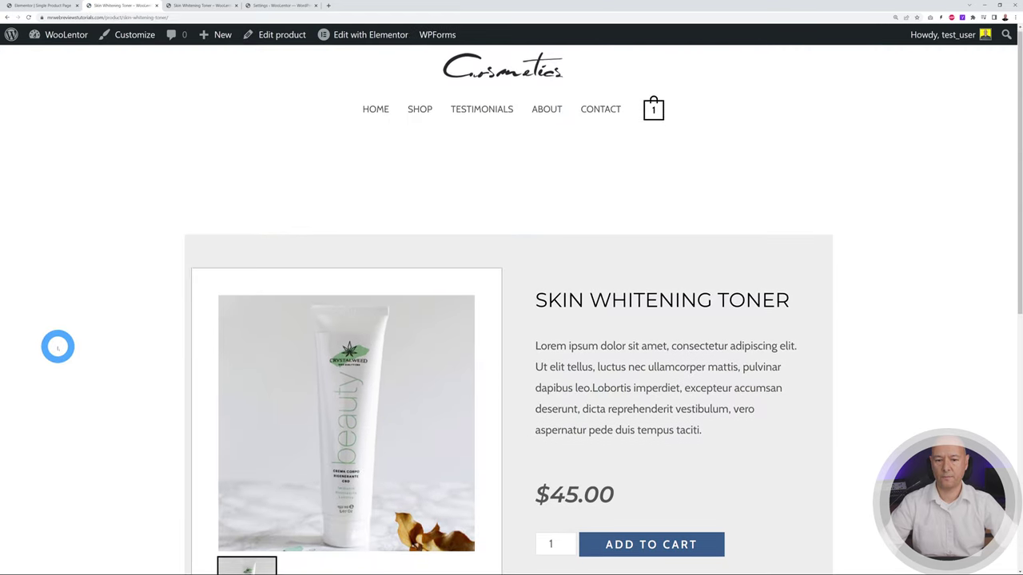
pyautogui.scroll(-2, 57, 347)
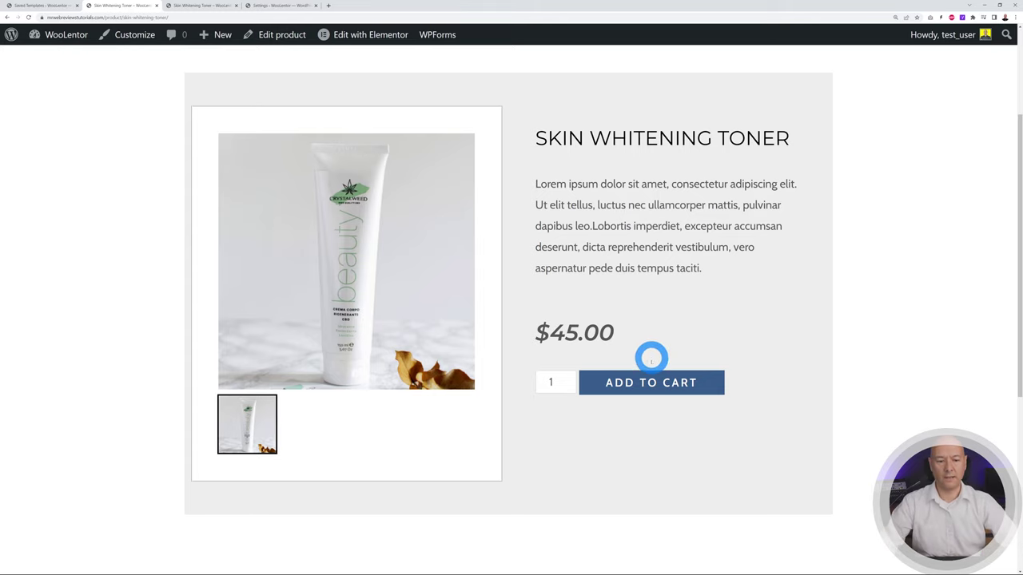
# - Add the Skin Whitening Toner to the cart and view the cart page
pyautogui.click(664, 390)
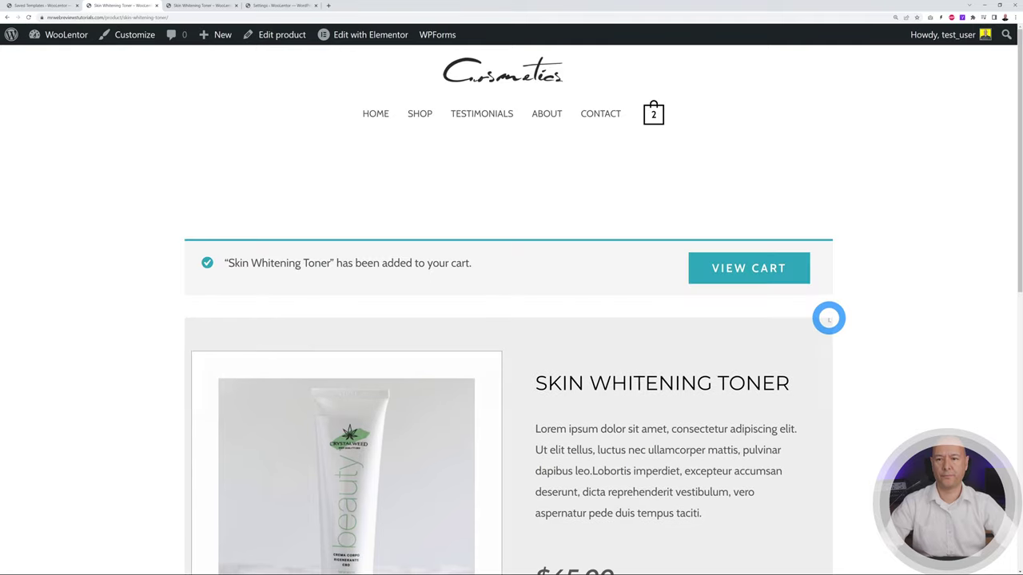
pyautogui.click(737, 267)
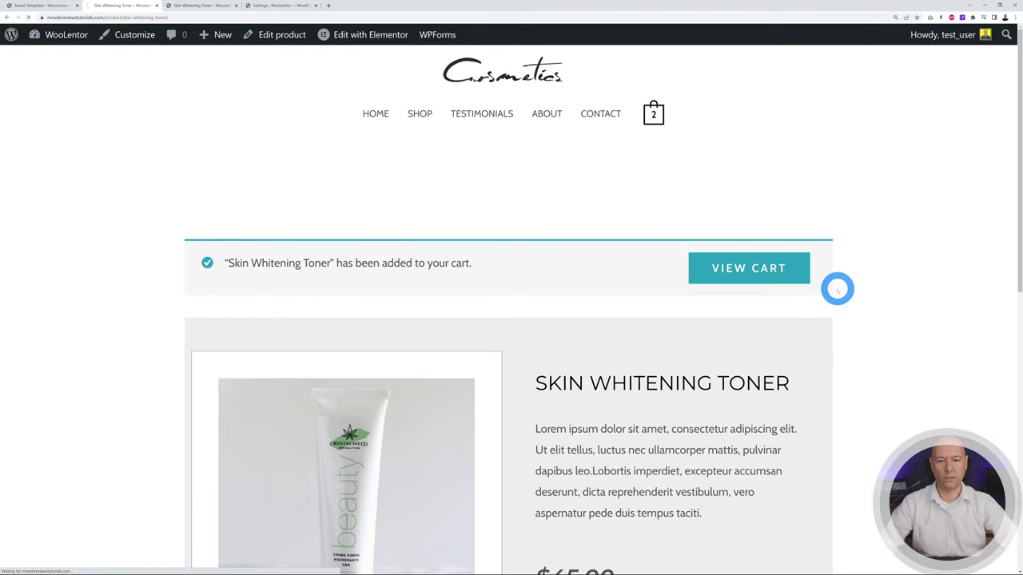
pyautogui.scroll(-3, 957, 271)
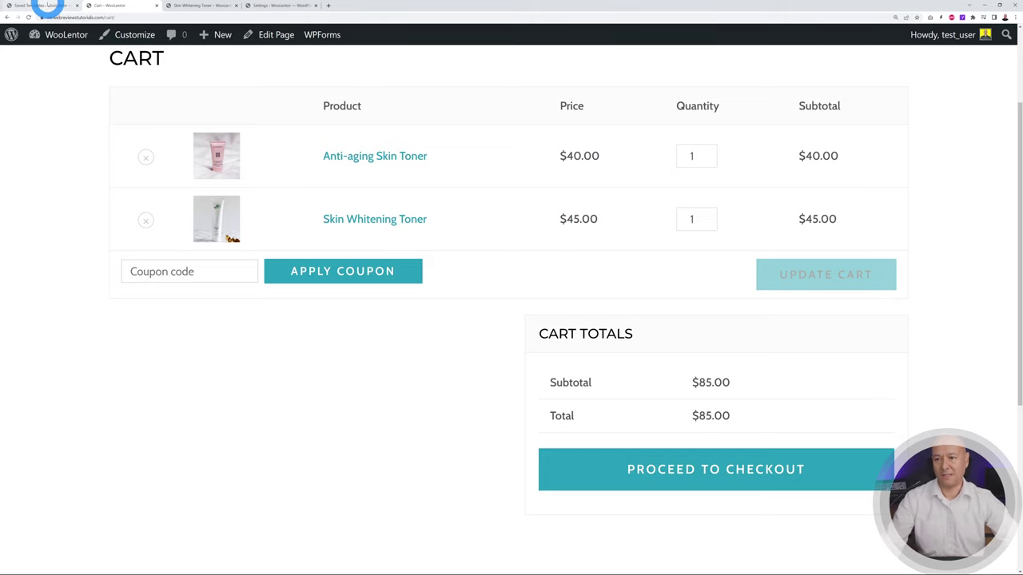
# - Create a new saved template of type Page named "Woolentor Cart Page"
pyautogui.click(44, 6)
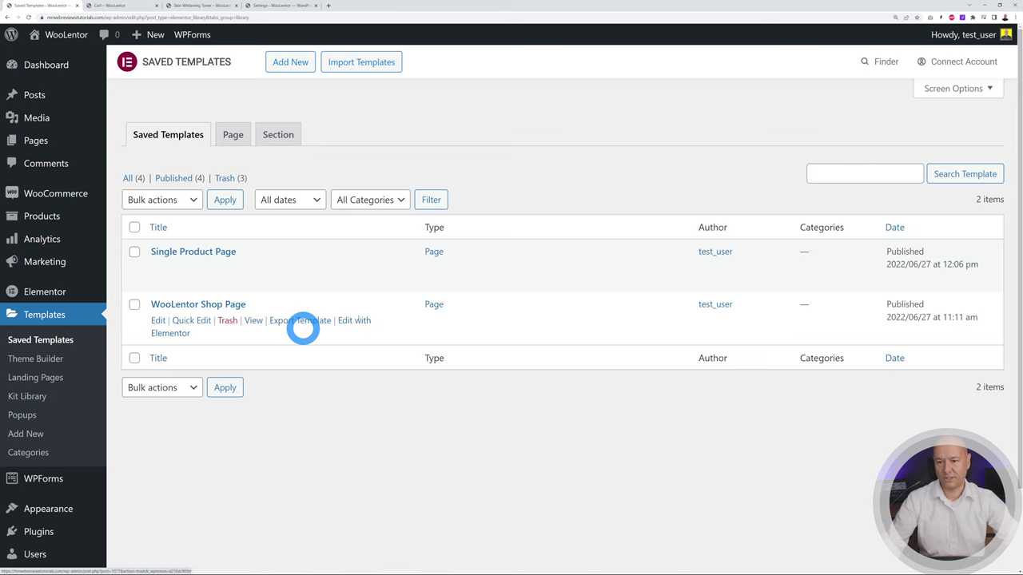
pyautogui.click(290, 62)
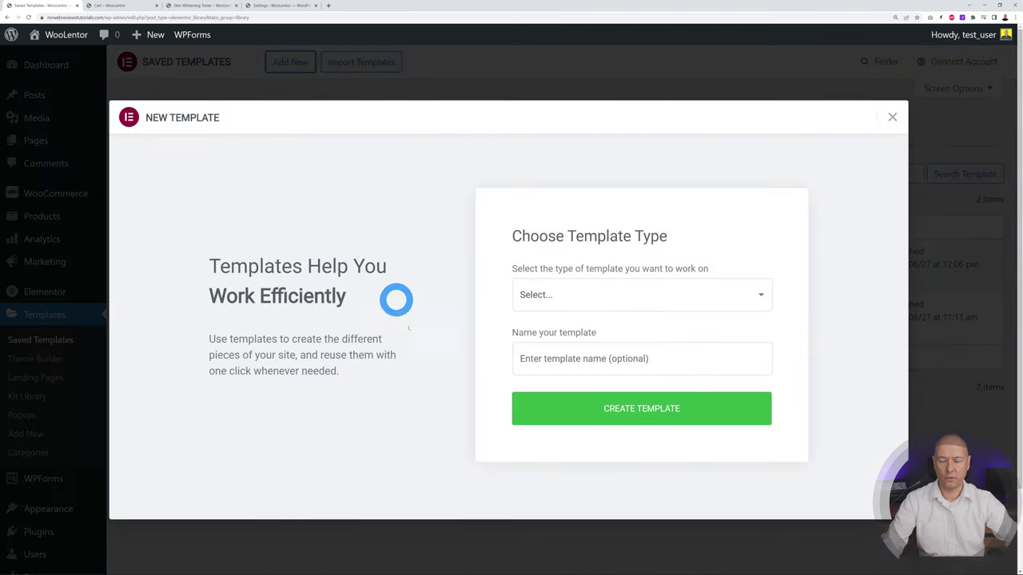
pyautogui.click(616, 292)
pyautogui.click(582, 326)
pyautogui.click(595, 353)
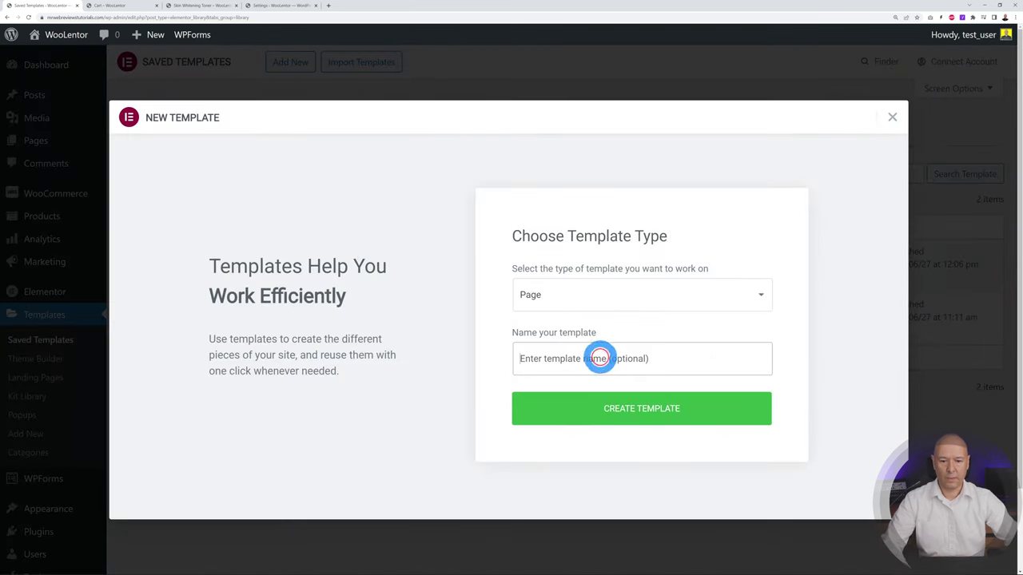
pyautogui.write('Woolentor Cart Page')
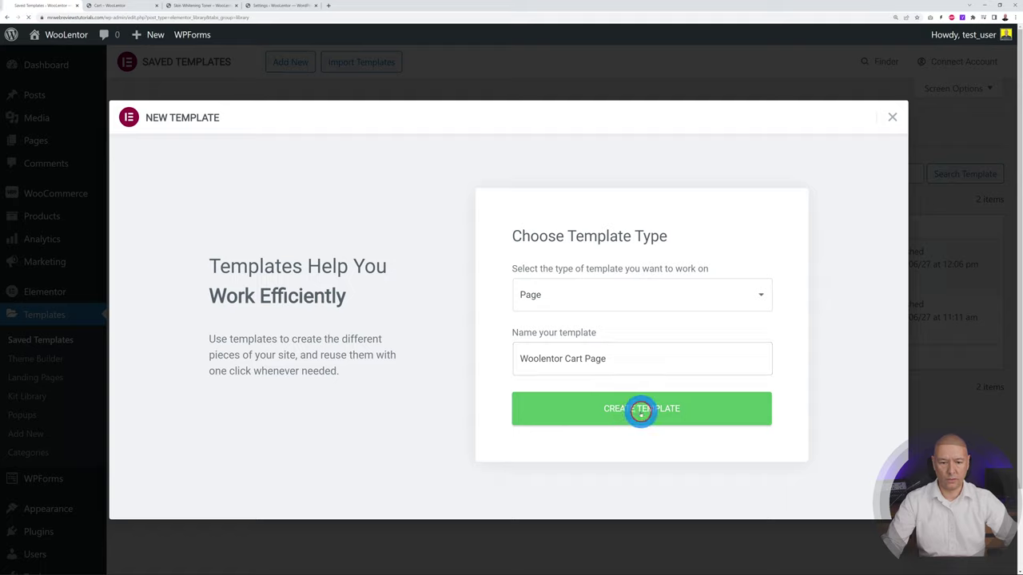
pyautogui.click(640, 408)
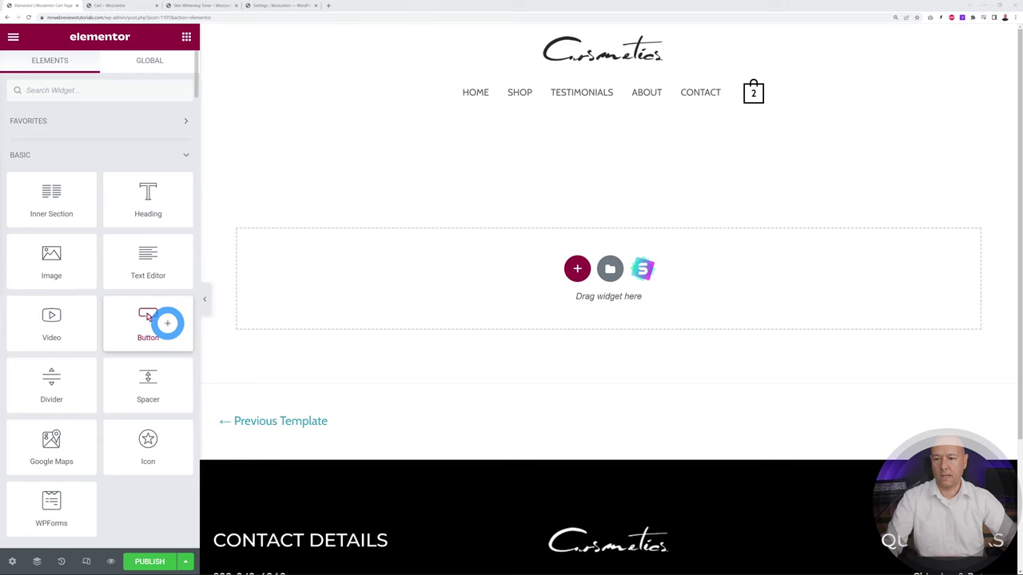
# - Add the WL: Cart Table widget to the empty section of the cart page template
pyautogui.scroll(-12, 166, 323)
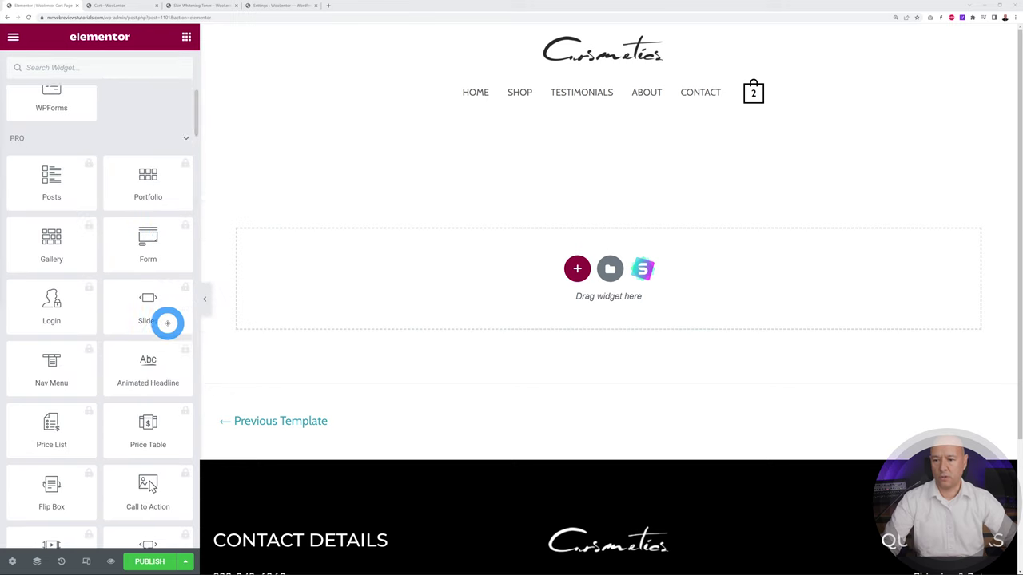
pyautogui.scroll(-15, 166, 323)
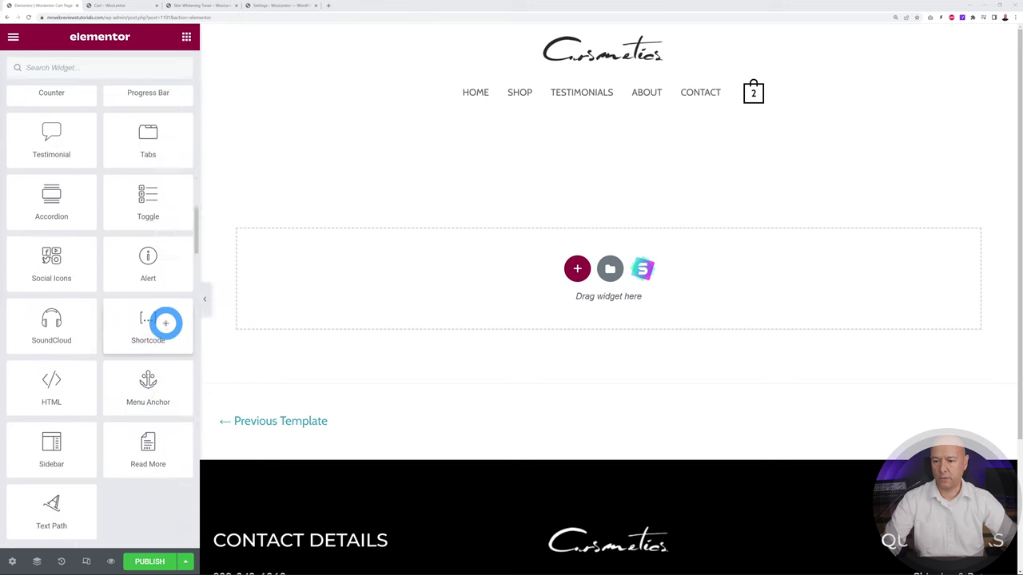
pyautogui.scroll(-15, 166, 324)
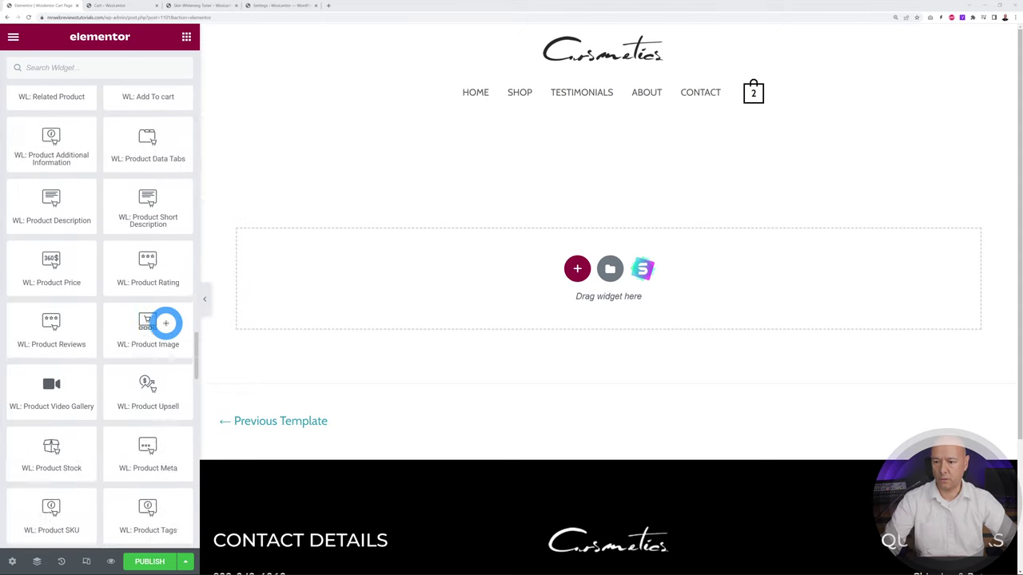
pyautogui.scroll(-4, 165, 323)
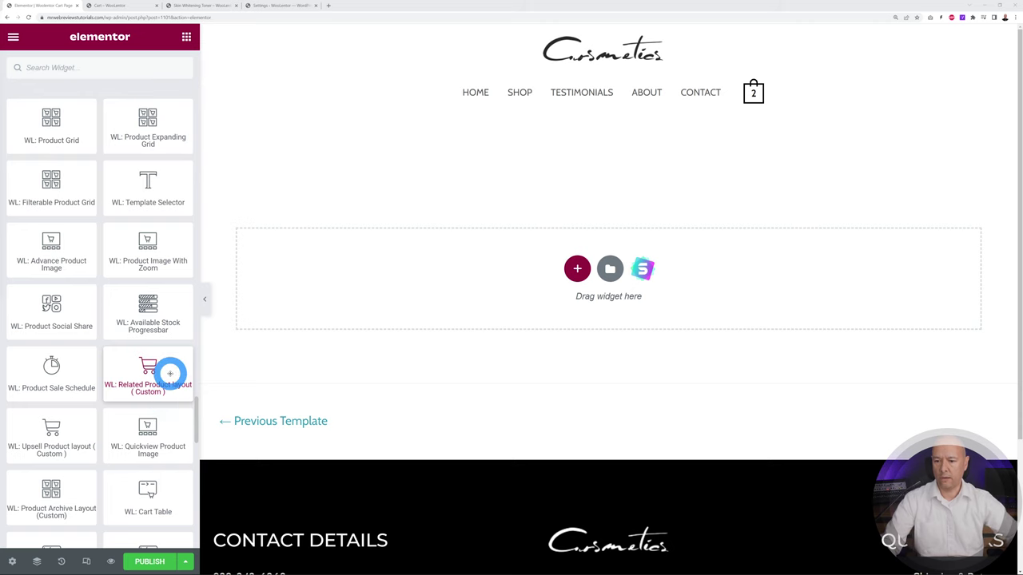
pyautogui.scroll(-2, 160, 359)
pyautogui.moveTo(137, 429); pyautogui.dragTo(377, 330)
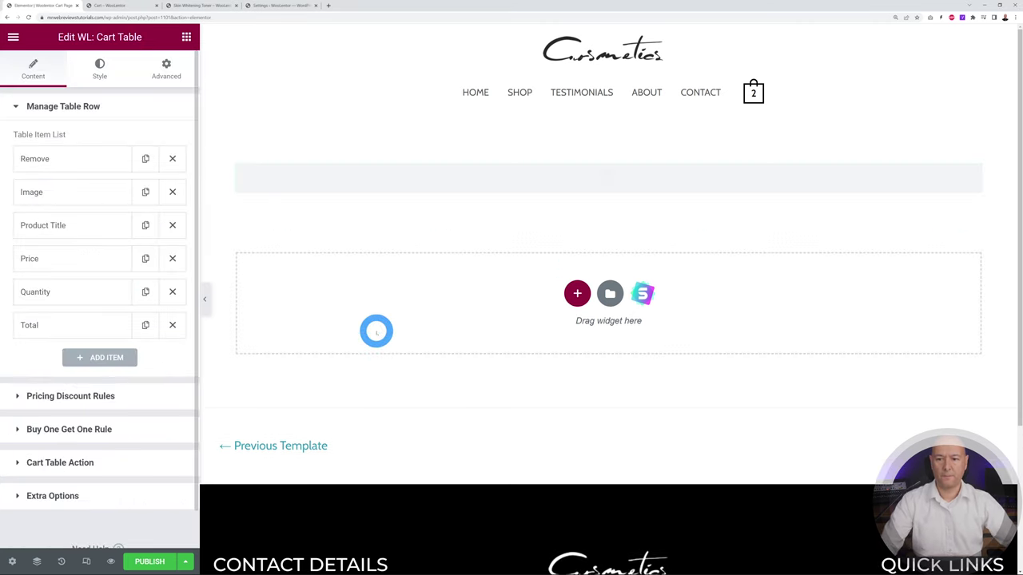
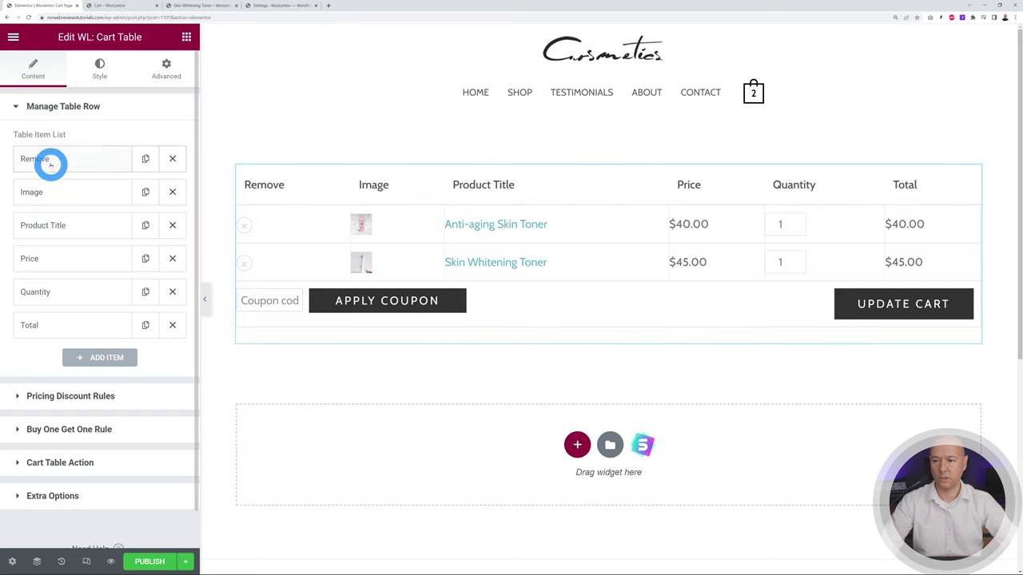
# - Move the cart table's Remove item between Quantity and Total, and set its column width to 70 px
pyautogui.moveTo(50, 163); pyautogui.dragTo(63, 300)
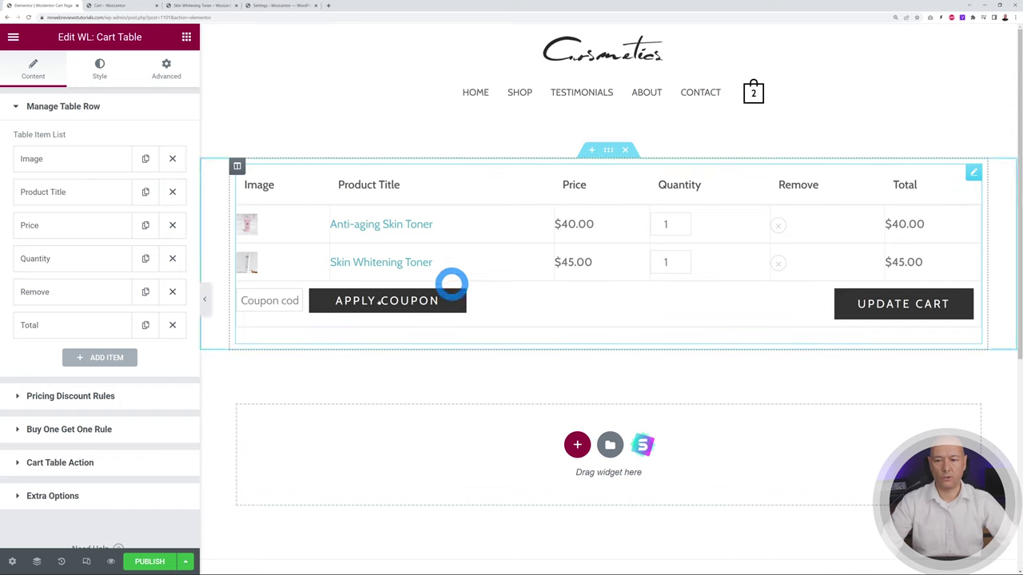
pyautogui.click(32, 292)
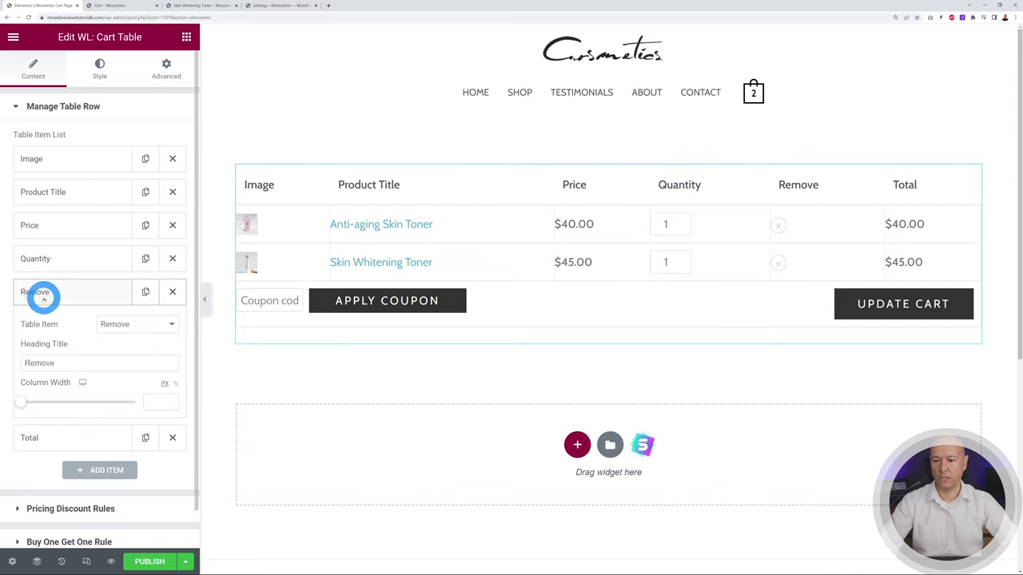
pyautogui.moveTo(25, 406); pyautogui.dragTo(32, 406)
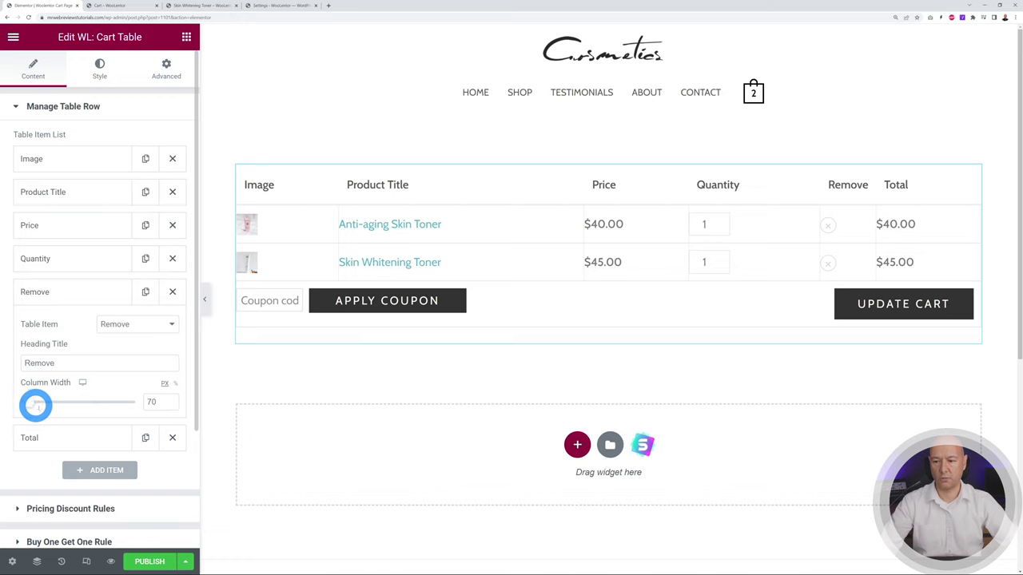
# - Clear the Remove column's heading title and reduce its column width to 20 px
pyautogui.moveTo(66, 365); pyautogui.dragTo(18, 361)
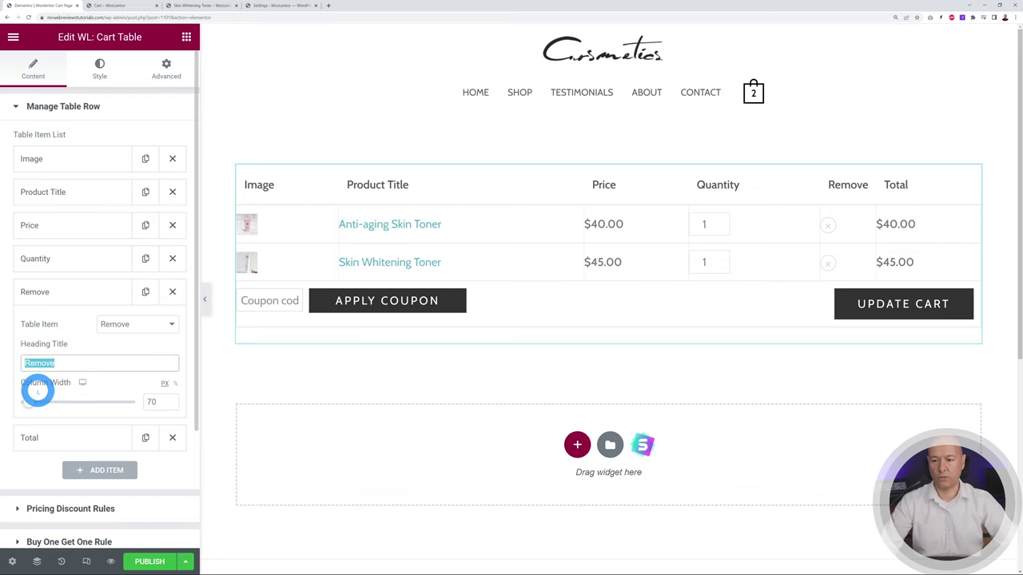
pyautogui.press('BackSpace')
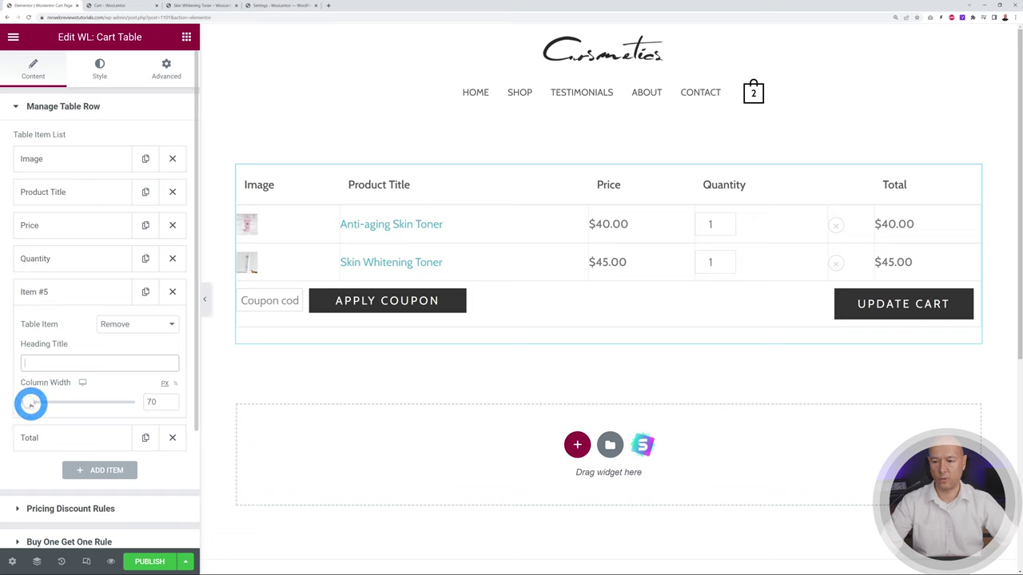
pyautogui.moveTo(30, 404); pyautogui.dragTo(24, 405)
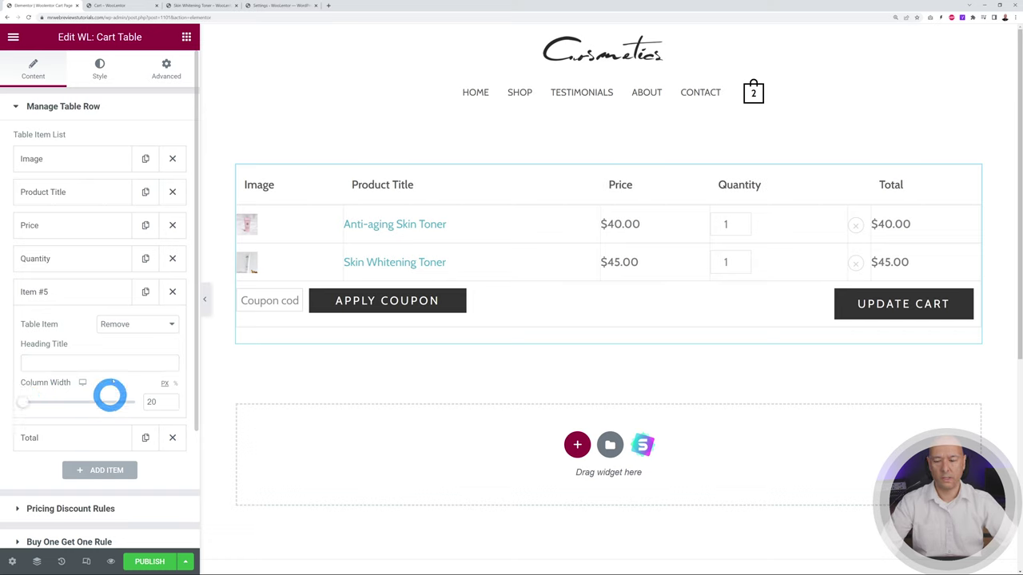
# - Set the column width of the cart table's Quantity item to 0 px
pyautogui.click(48, 259)
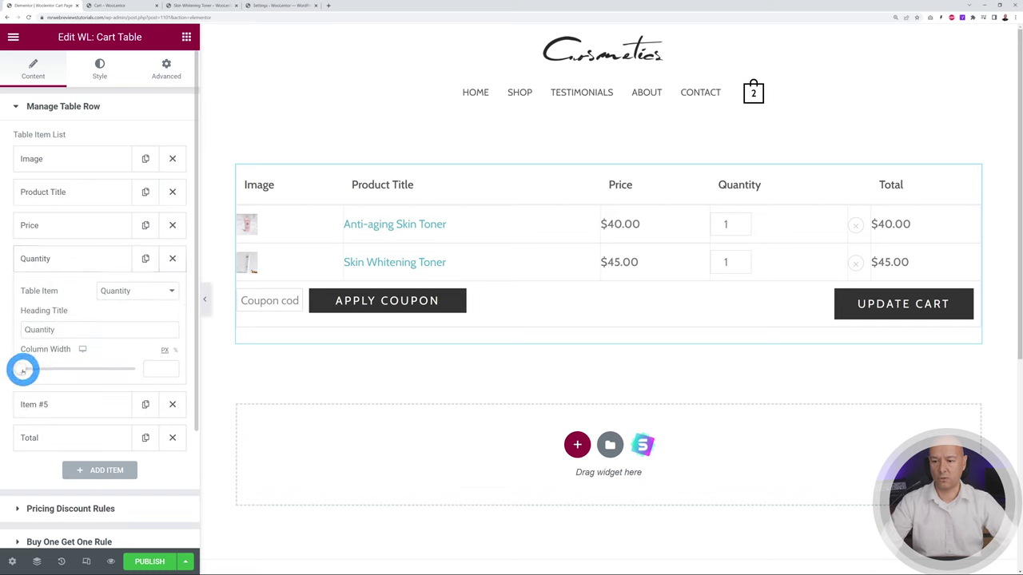
pyautogui.moveTo(22, 370); pyautogui.dragTo(24, 370)
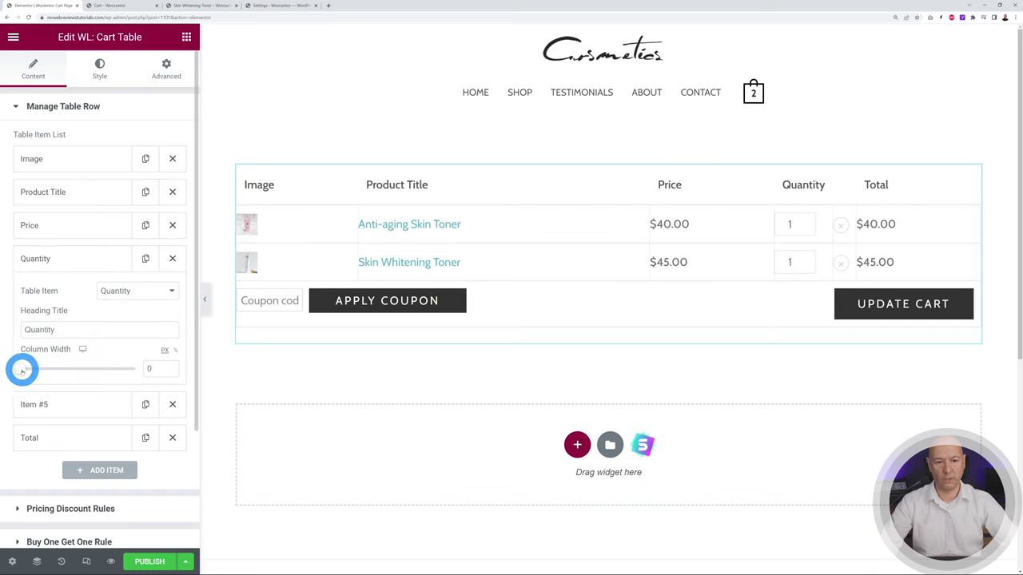
pyautogui.click(66, 263)
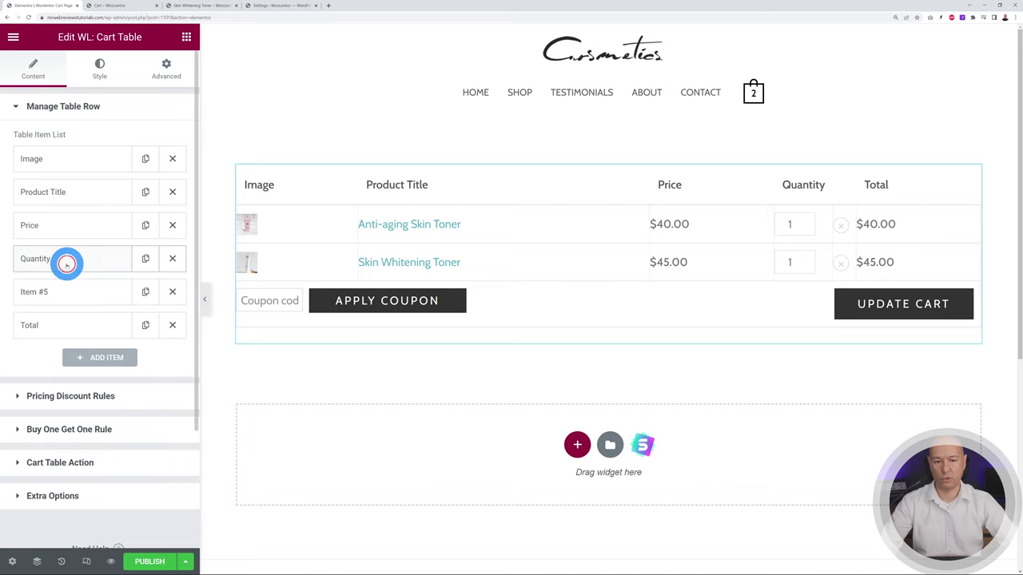
# - Try the quantity control on the Anti-aging Skin Toner row, and enable the extra option Disable users adjusting quantity
pyautogui.click(91, 112)
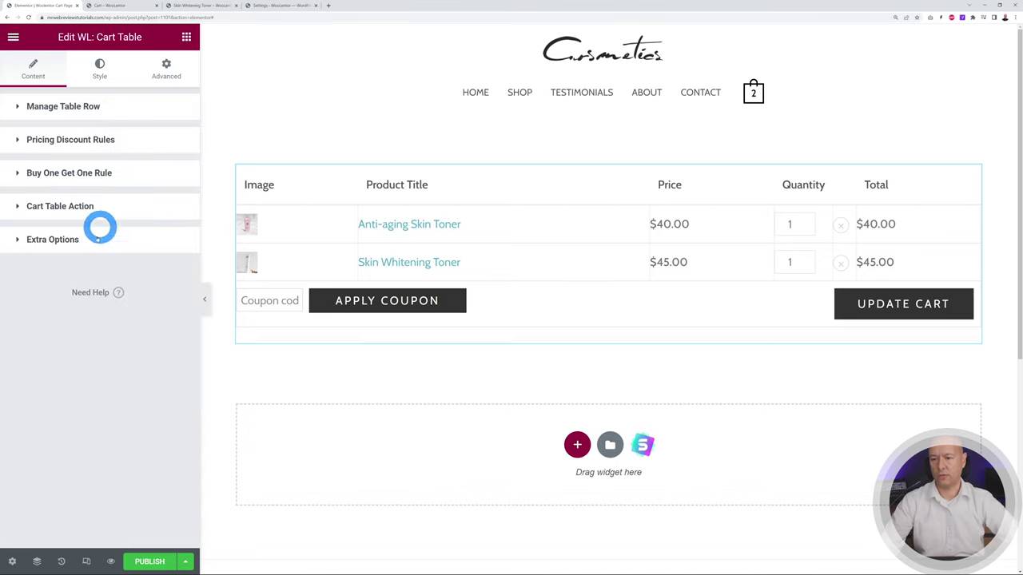
pyautogui.click(64, 248)
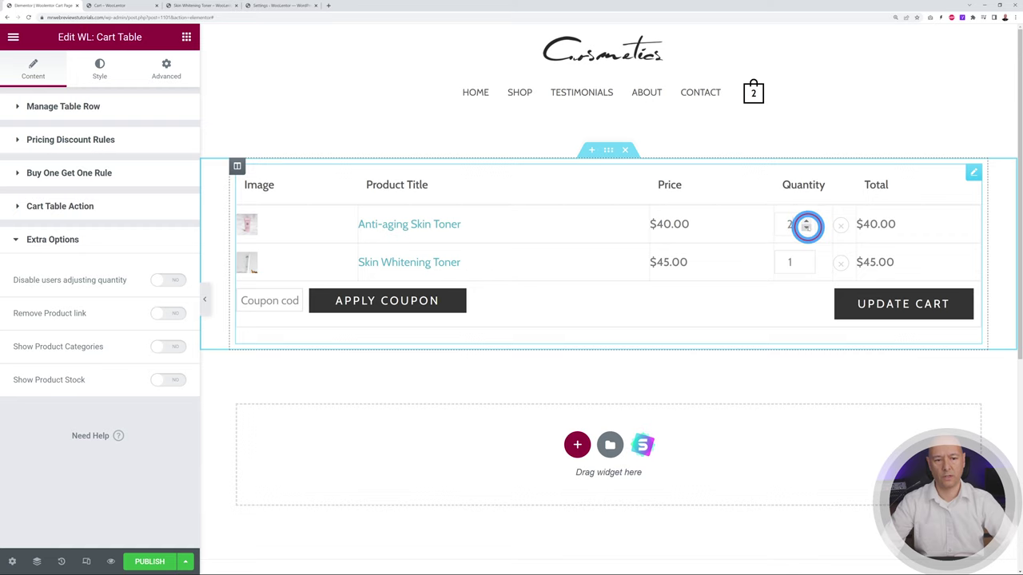
pyautogui.click(807, 228)
pyautogui.click(172, 280)
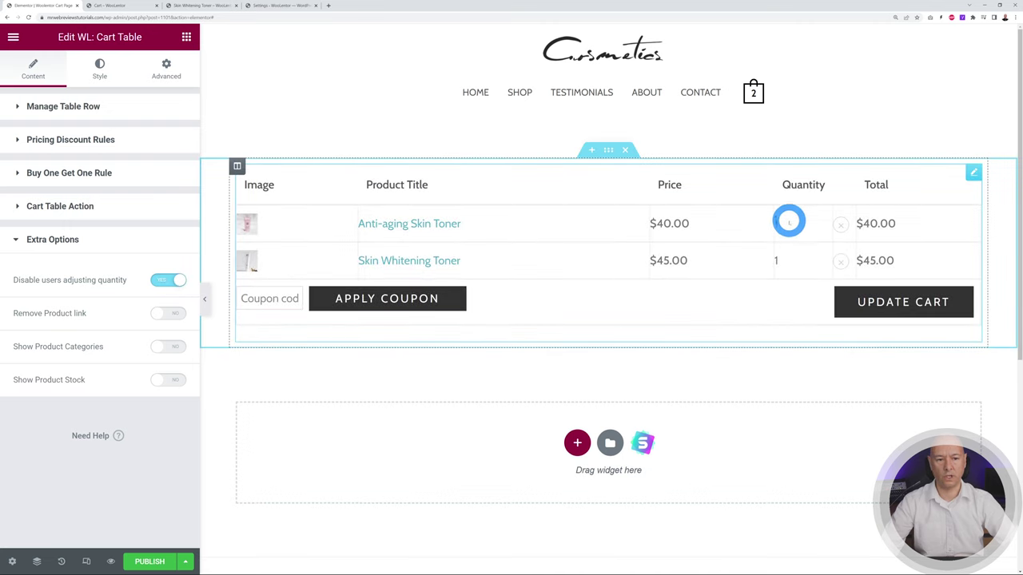
# - Turn off Disable users adjusting quantity, and try out showing product categories and product stock, leaving both options off
pyautogui.click(168, 280)
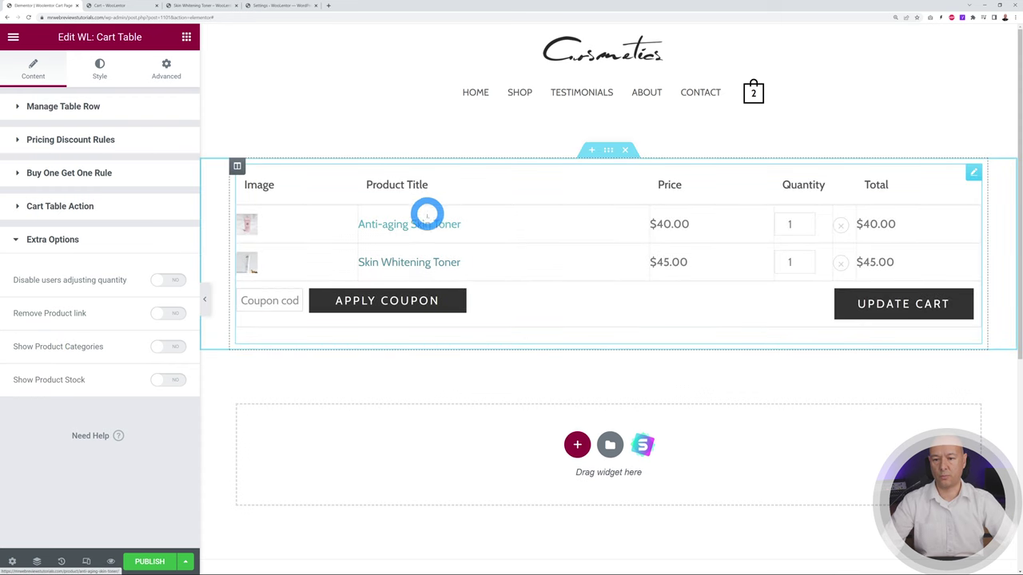
pyautogui.click(168, 348)
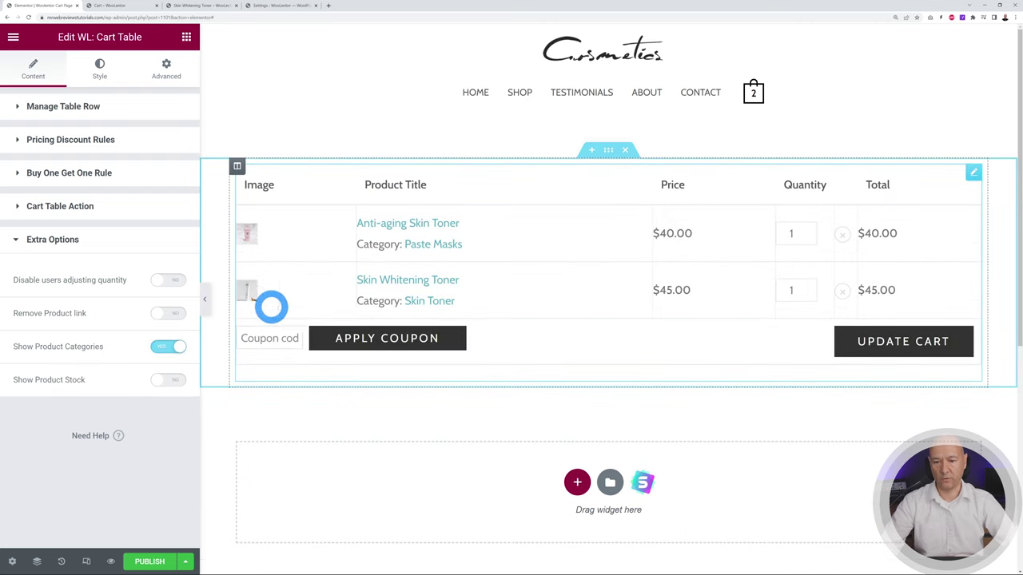
pyautogui.click(171, 382)
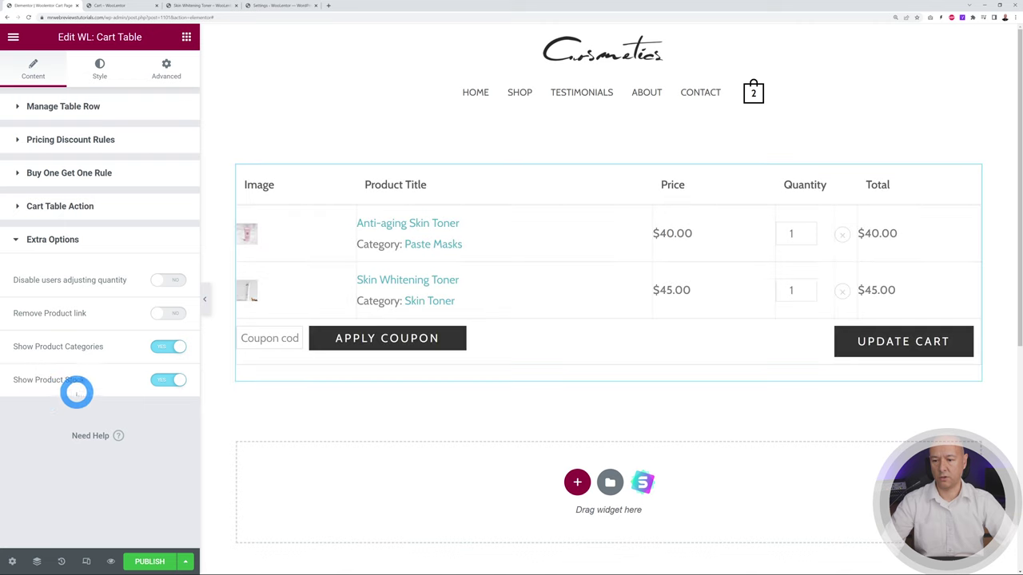
pyautogui.click(176, 380)
pyautogui.click(174, 345)
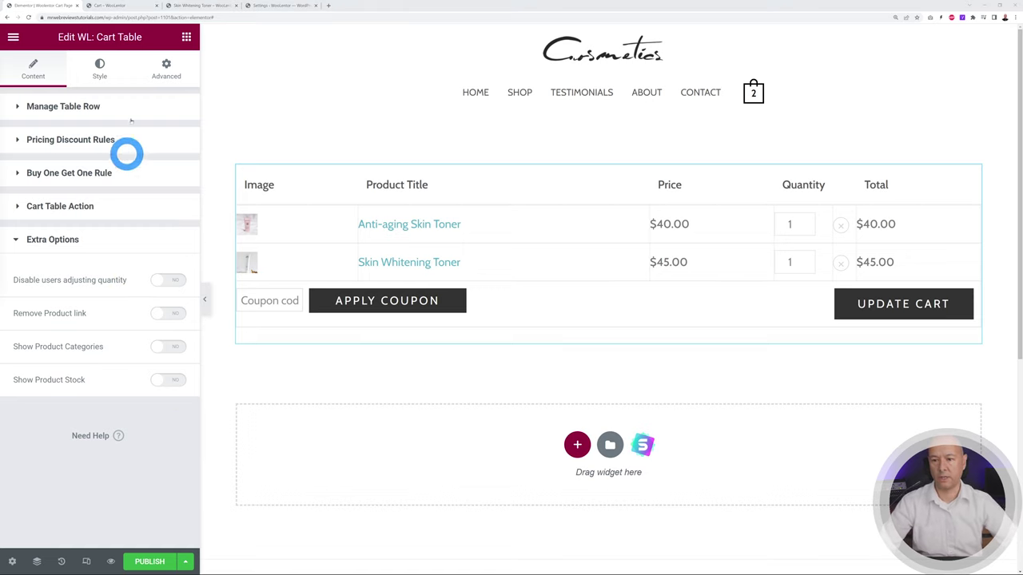
# - Give the cart table's heading row a classic background in the colour #375B8B
pyautogui.click(100, 68)
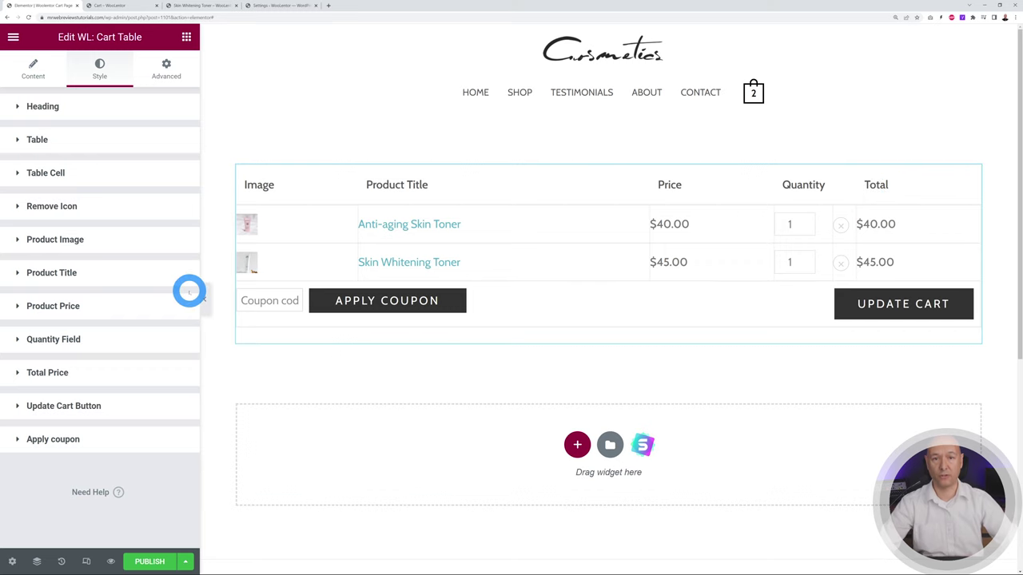
pyautogui.click(57, 120)
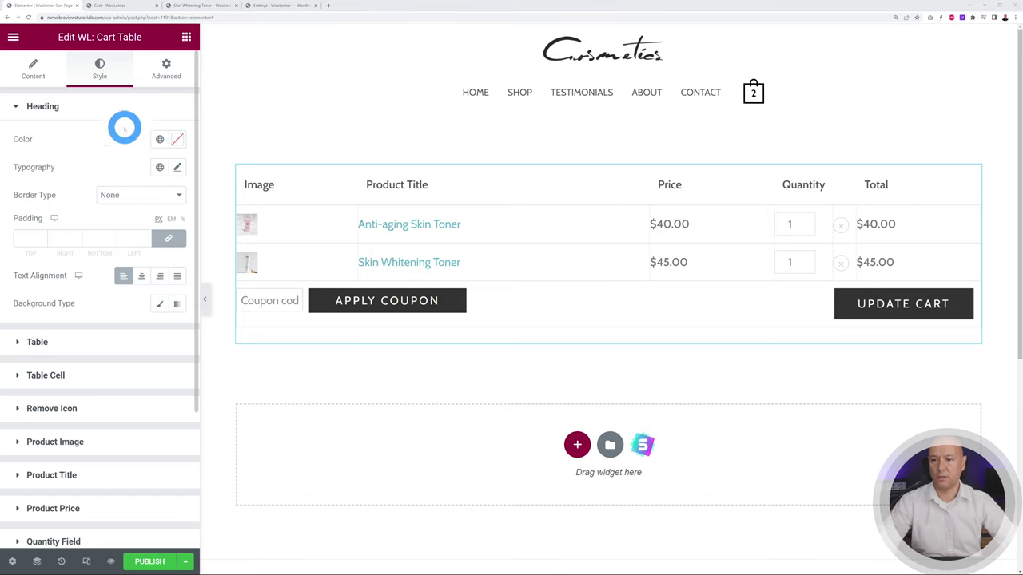
pyautogui.click(158, 304)
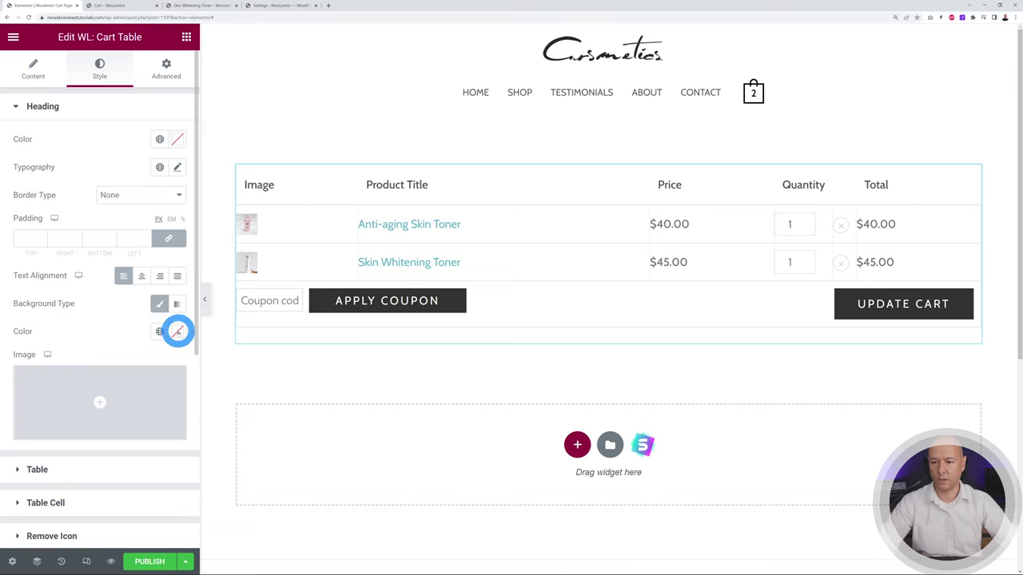
pyautogui.click(177, 330)
pyautogui.hotkey('ctrl', 'v')
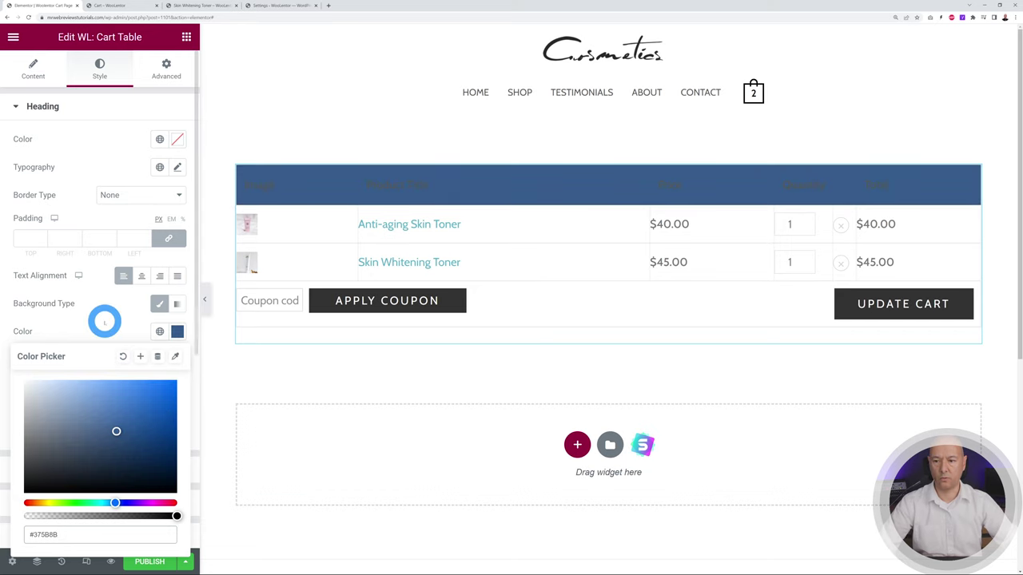
pyautogui.click(112, 320)
# - Set the text colour of the cart table's heading row to white
pyautogui.click(177, 139)
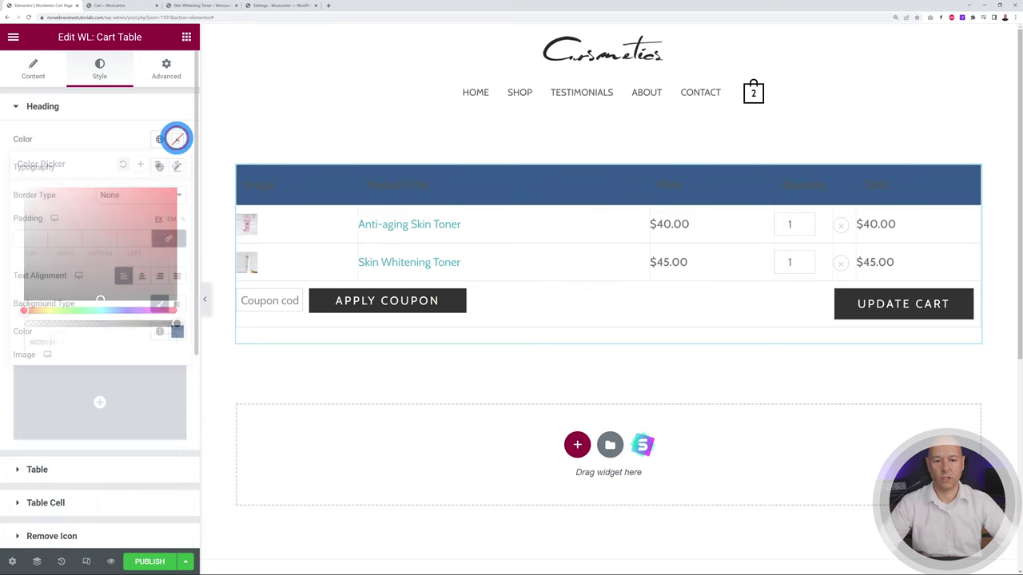
pyautogui.moveTo(96, 237); pyautogui.dragTo(3, 183)
pyautogui.click(80, 158)
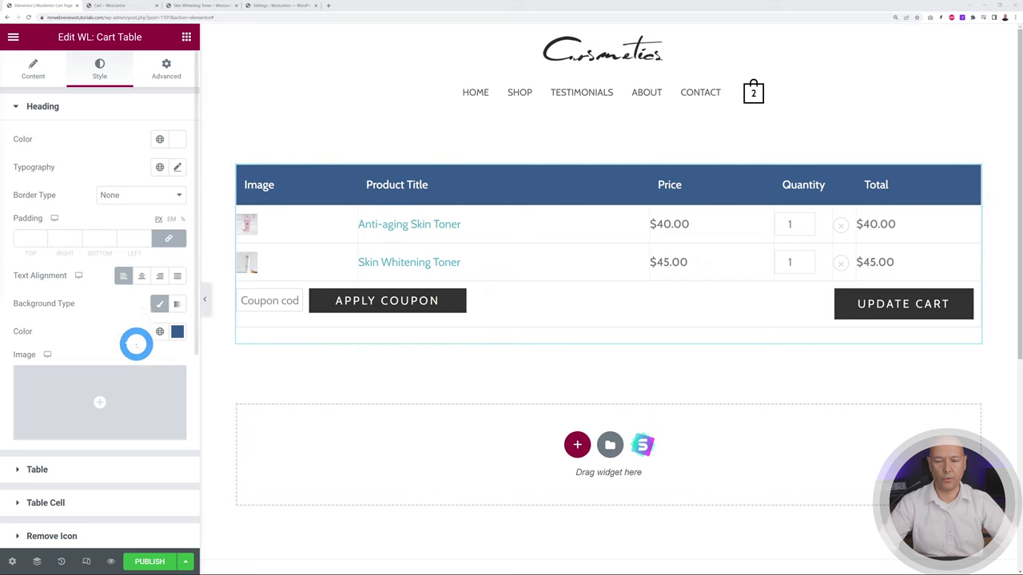
# - Give the cart table a dotted border with a width of 1 on all sides and the colour #375B8B
pyautogui.scroll(-3, 120, 327)
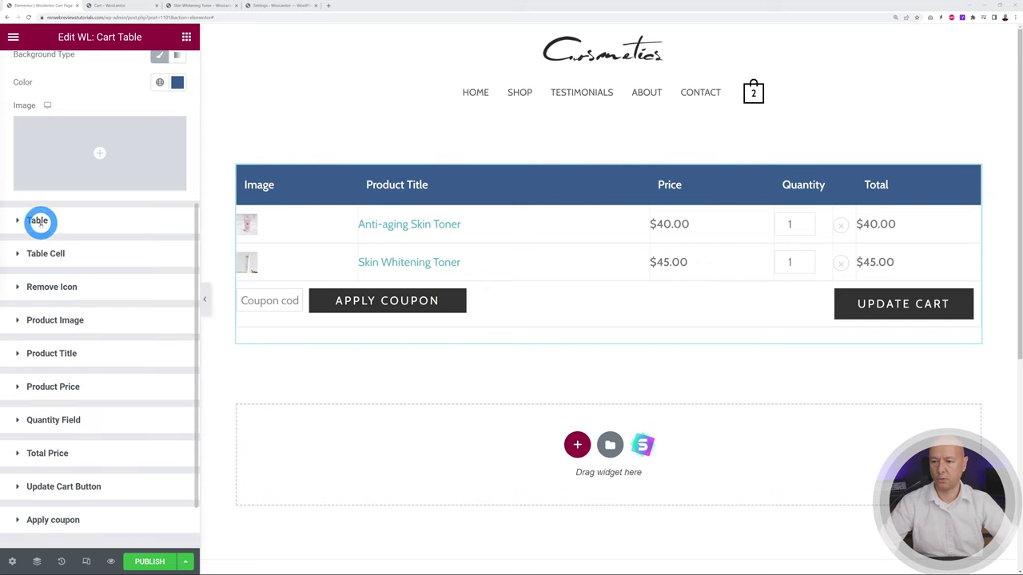
pyautogui.click(39, 221)
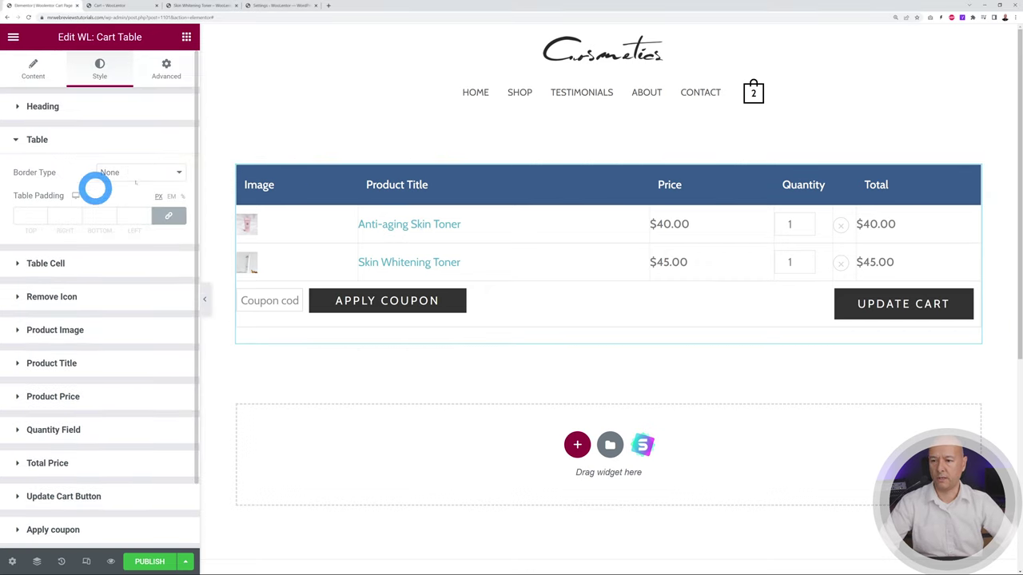
pyautogui.click(166, 173)
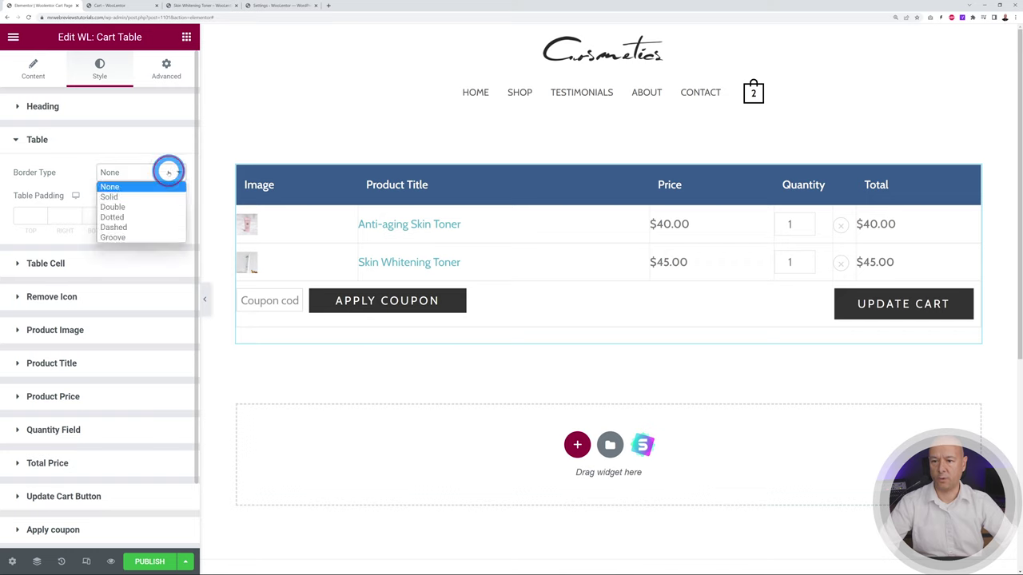
pyautogui.click(115, 217)
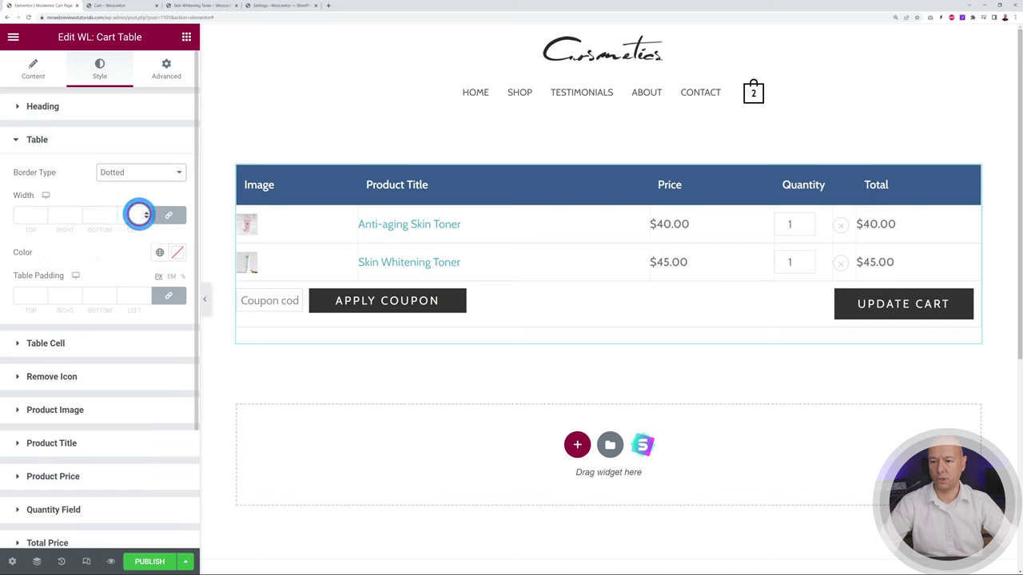
pyautogui.click(42, 213)
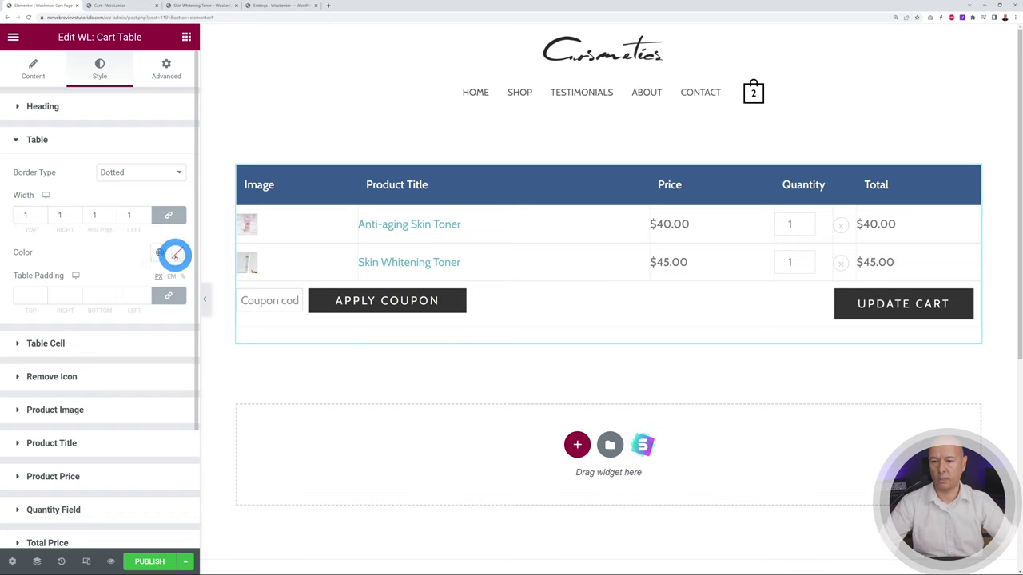
pyautogui.click(174, 254)
pyautogui.hotkey('ctrl', 'v')
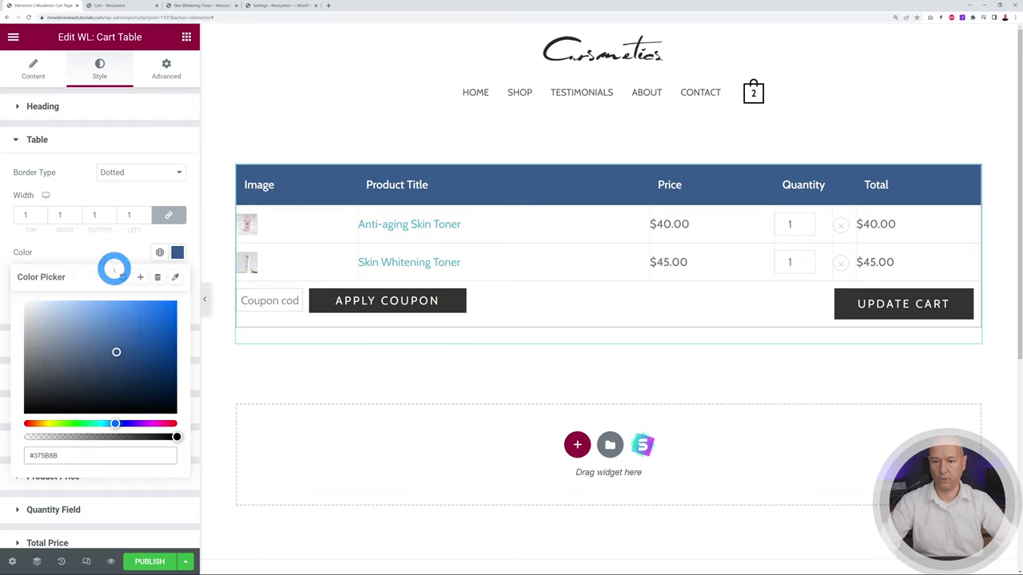
pyautogui.click(109, 262)
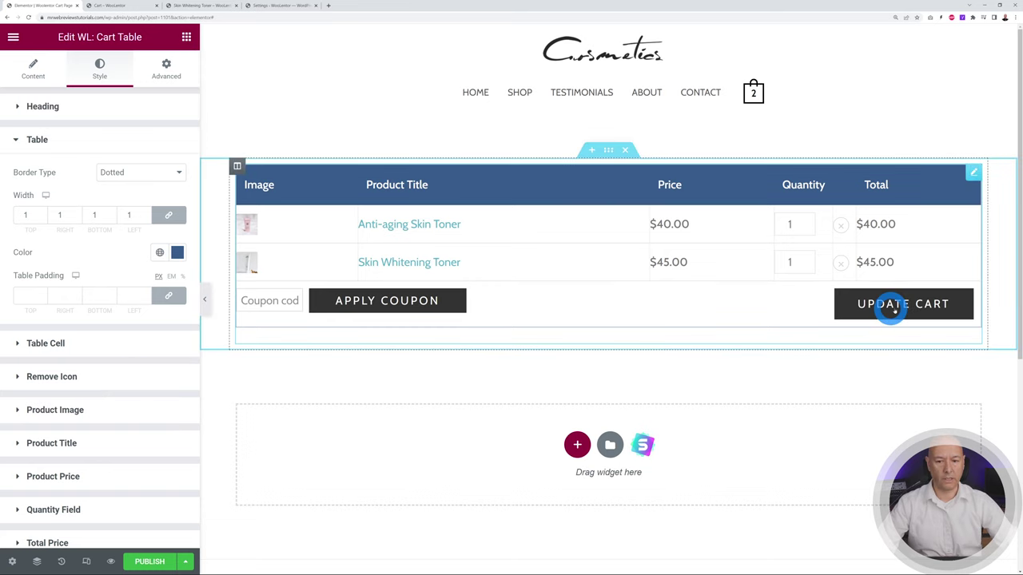
# - Set the Update Cart button's normal background colour to #375B8B
pyautogui.scroll(-2, 107, 367)
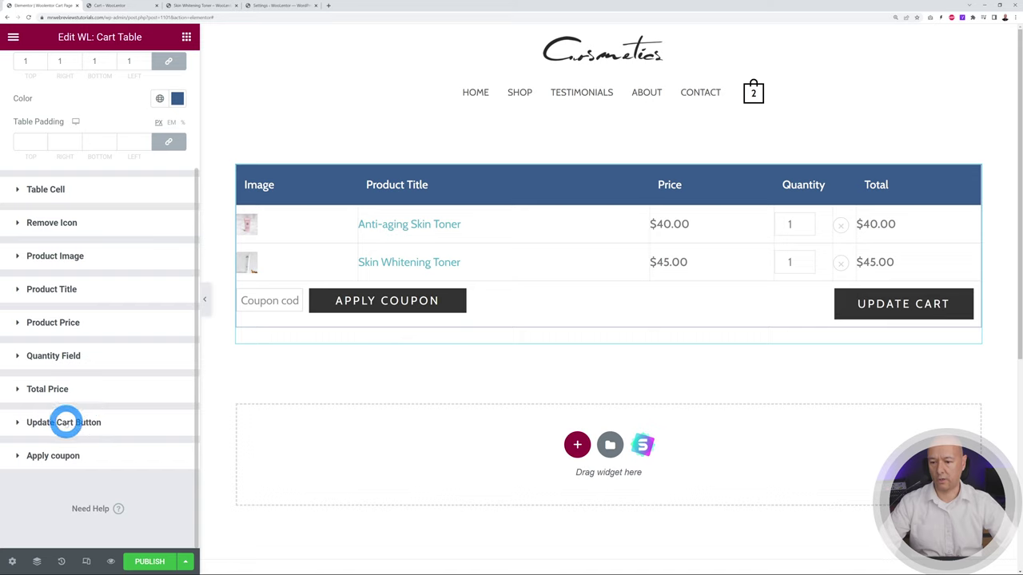
pyautogui.click(66, 422)
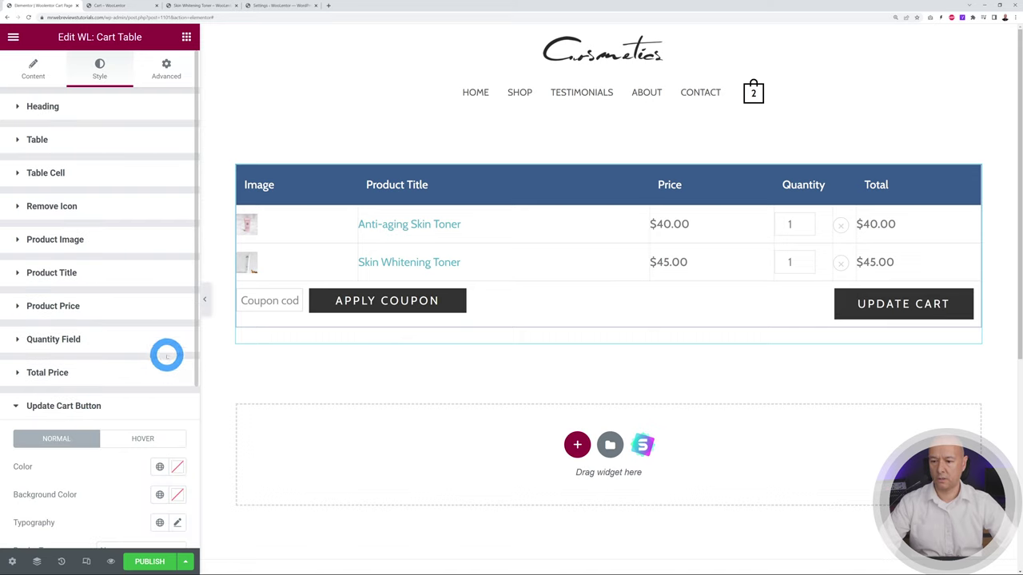
pyautogui.scroll(-3, 164, 354)
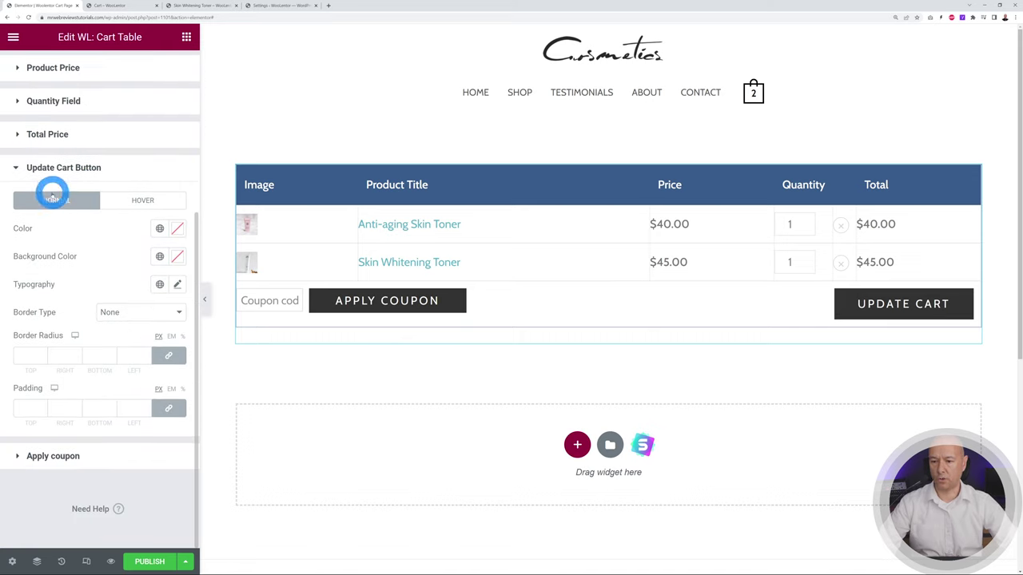
pyautogui.click(177, 256)
pyautogui.click(147, 464)
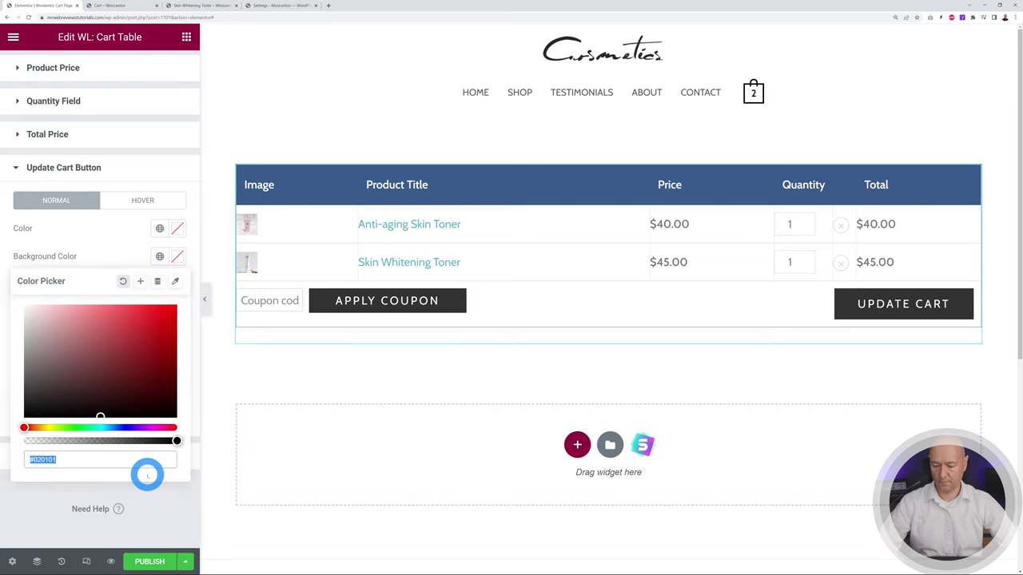
pyautogui.write('#375B8B')
pyautogui.click(118, 253)
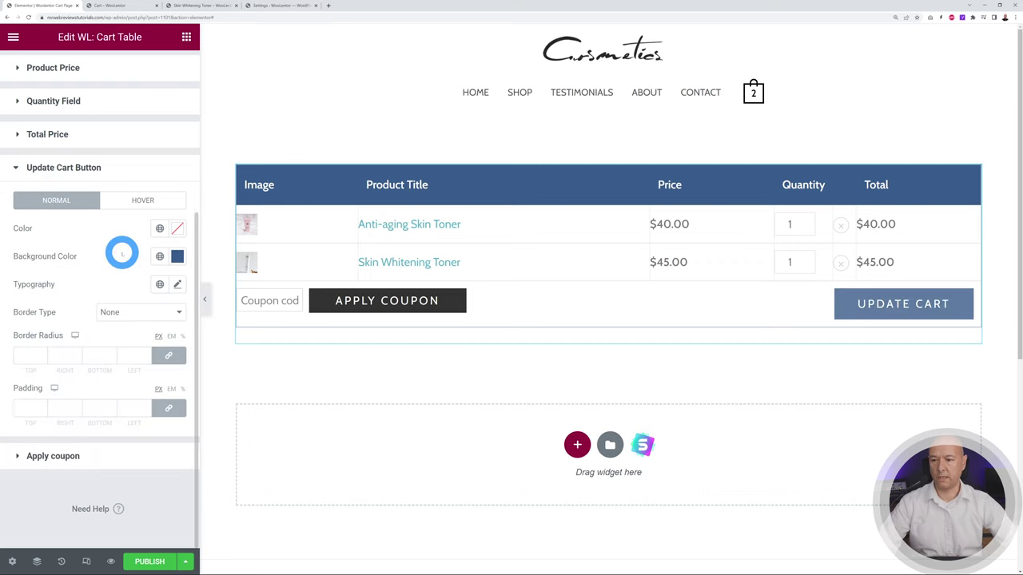
# - Set the Update Cart button's hover background to a lighter shade of the blue #375B8B
pyautogui.click(151, 196)
pyautogui.click(172, 341)
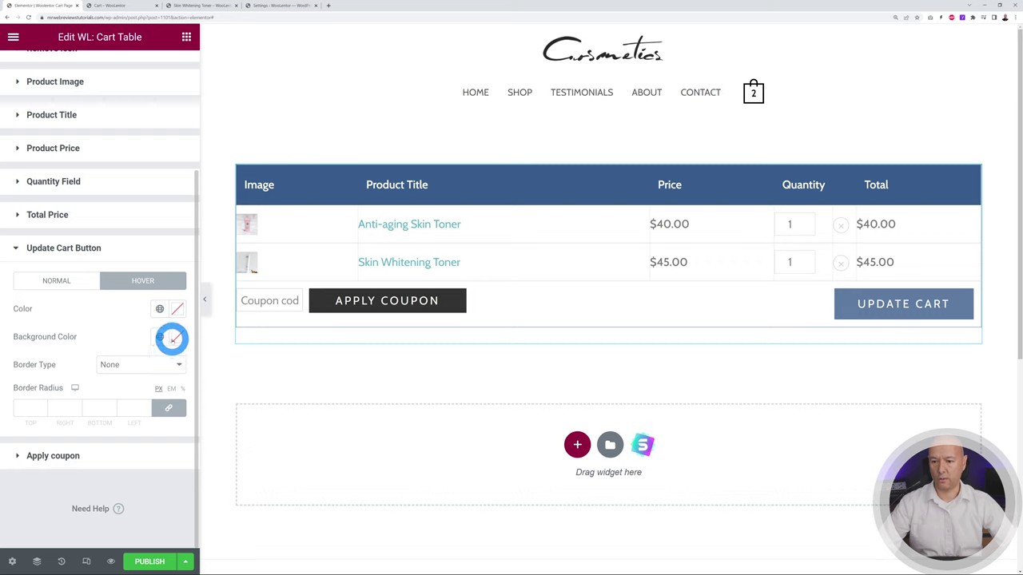
pyautogui.write('#375B8B')
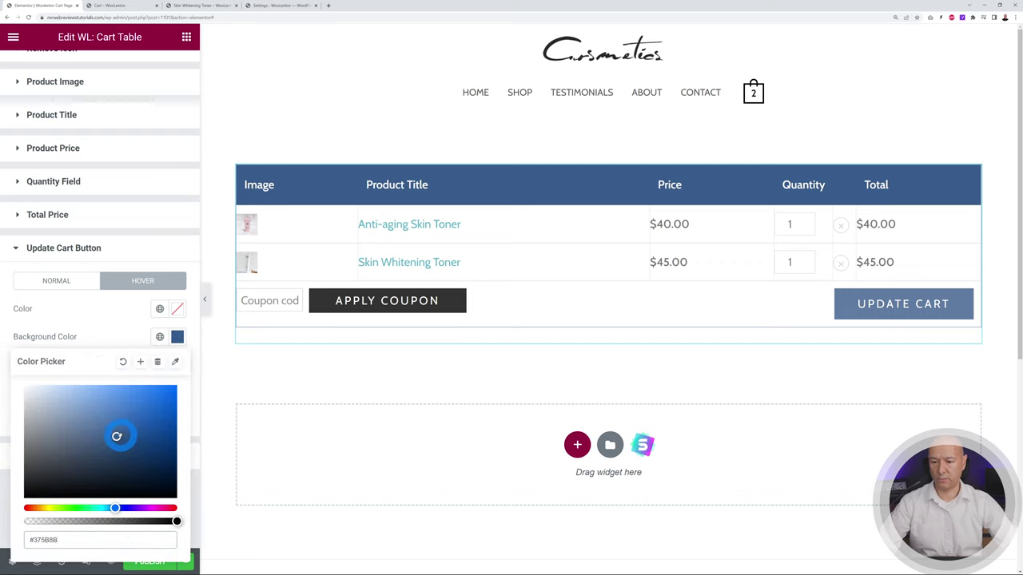
pyautogui.click(276, 344)
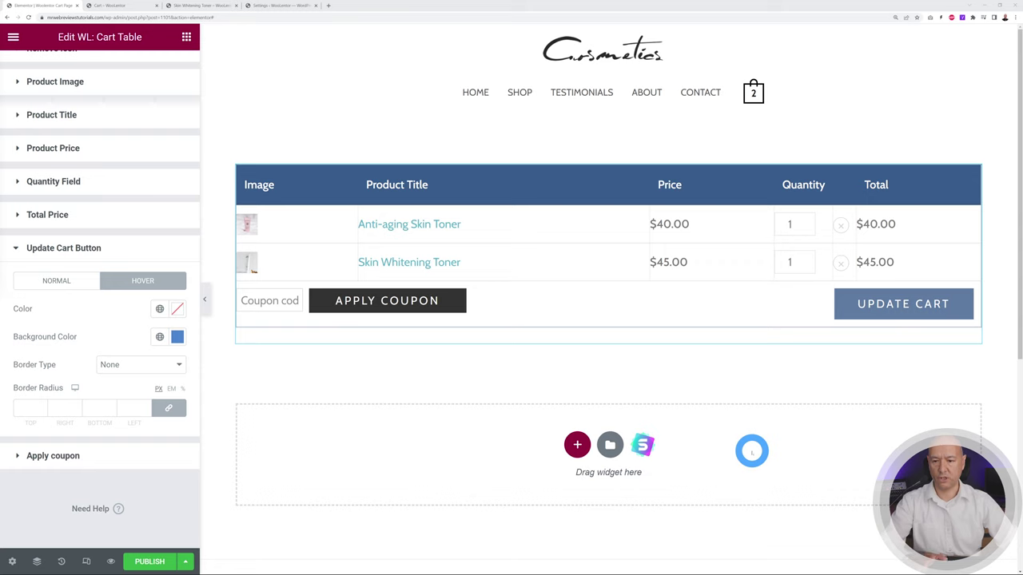
# - Add a new section with two equal columns below the cart table
pyautogui.click(186, 36)
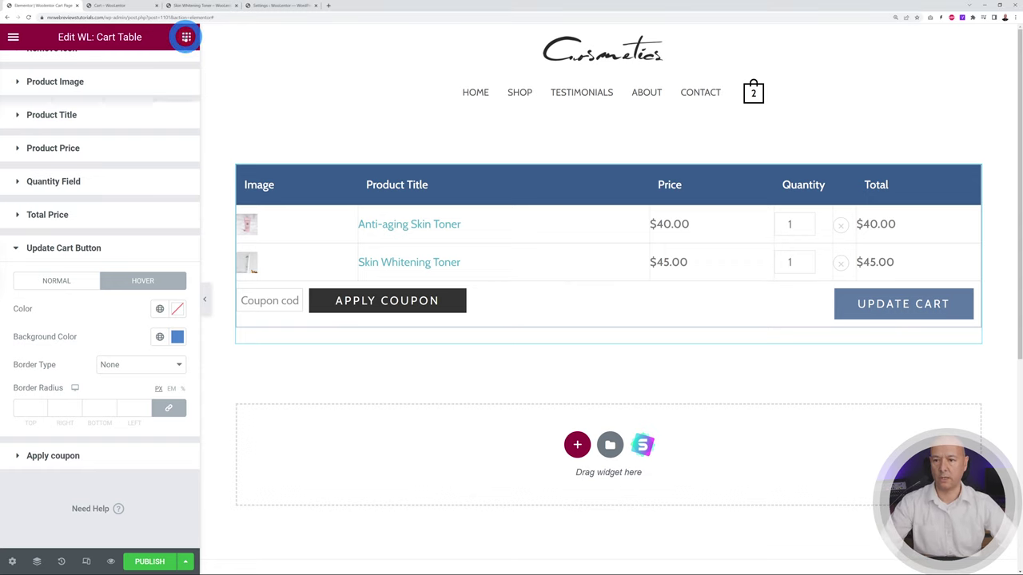
pyautogui.click(576, 443)
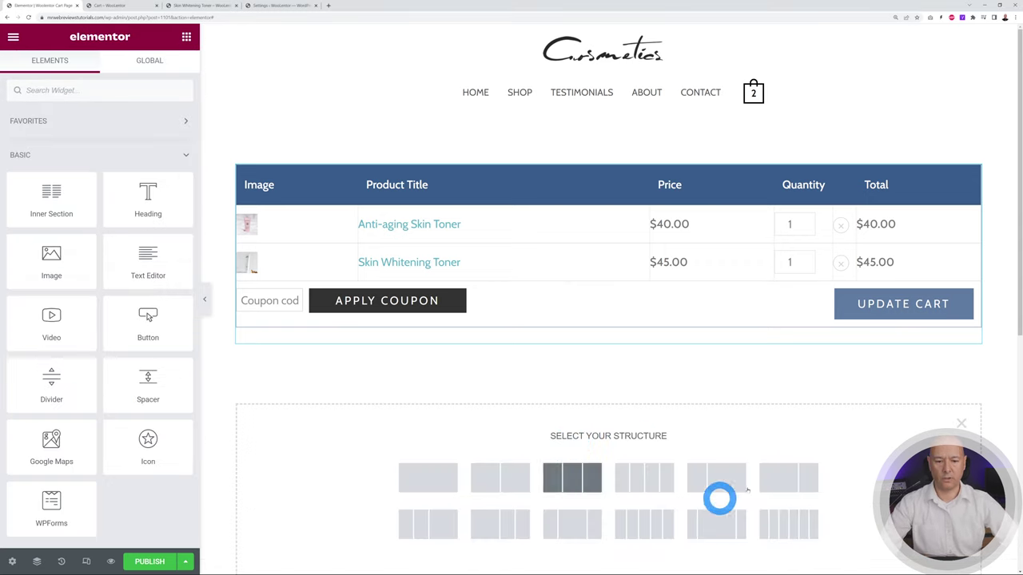
pyautogui.scroll(-1, 783, 443)
pyautogui.click(504, 412)
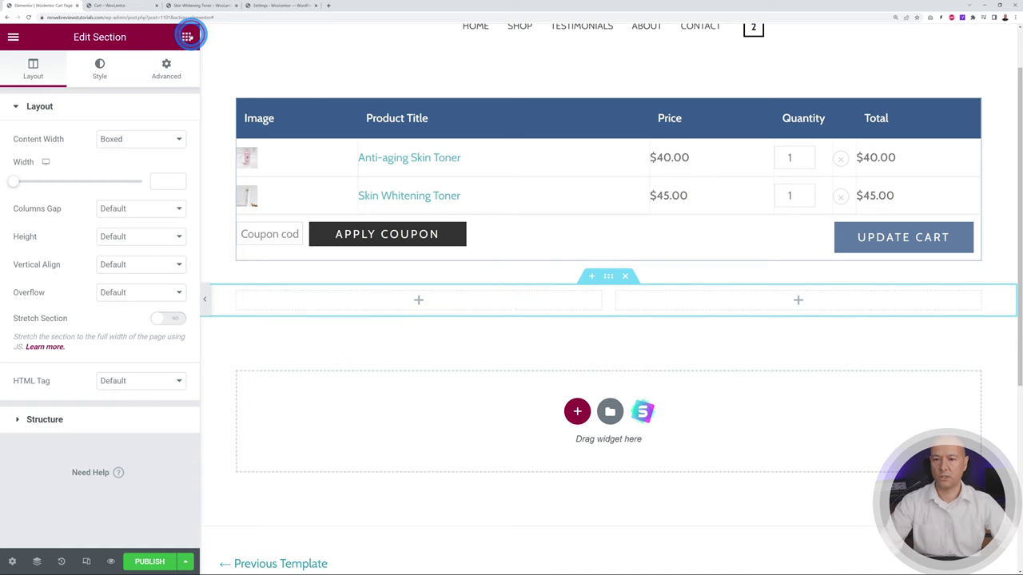
# - Place the WL: Cart Total widget in the second column of the new section
pyautogui.click(188, 36)
pyautogui.scroll(-20, 132, 269)
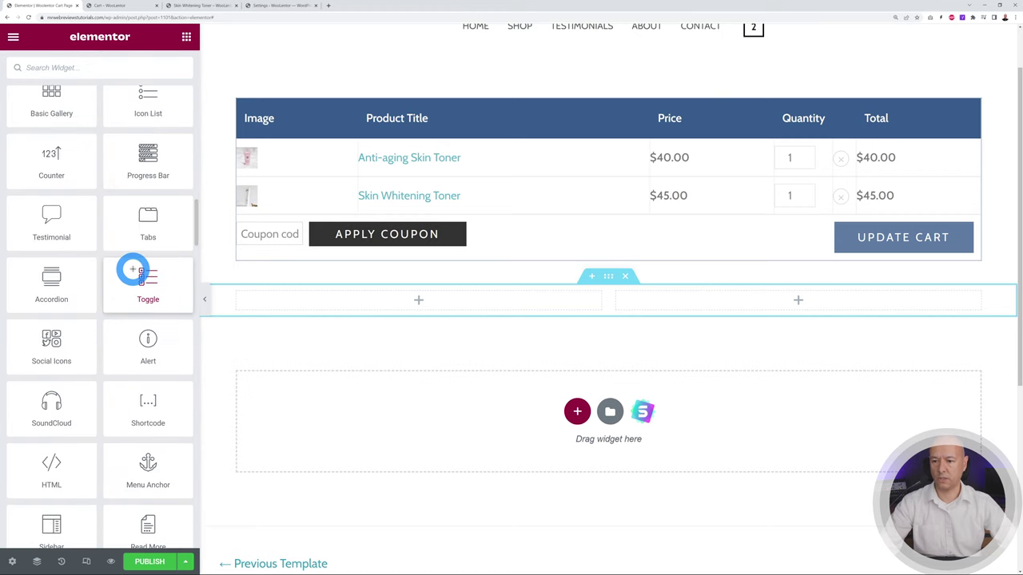
pyautogui.scroll(-10, 132, 269)
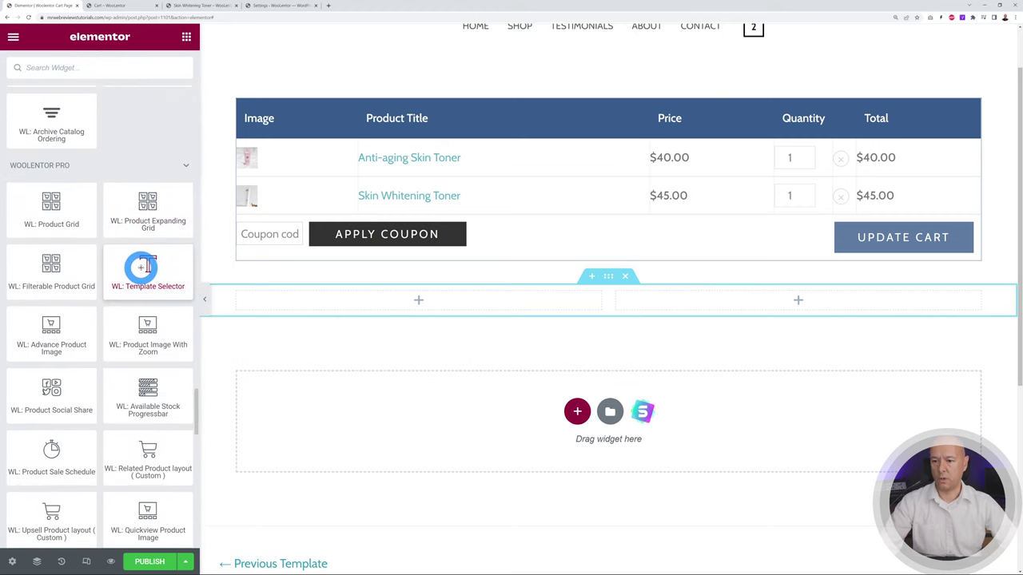
pyautogui.scroll(-1, 140, 269)
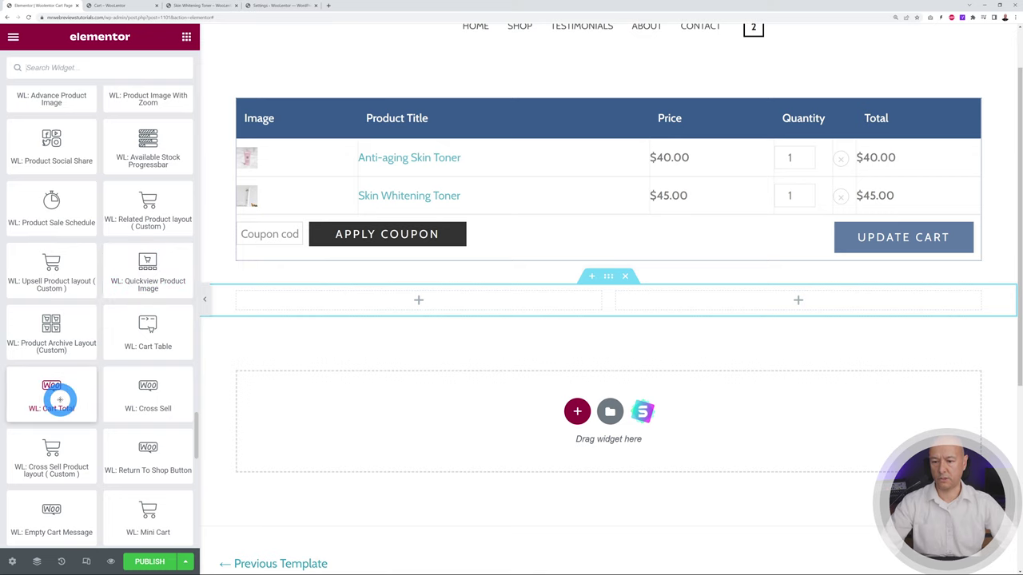
pyautogui.moveTo(60, 400); pyautogui.dragTo(710, 302)
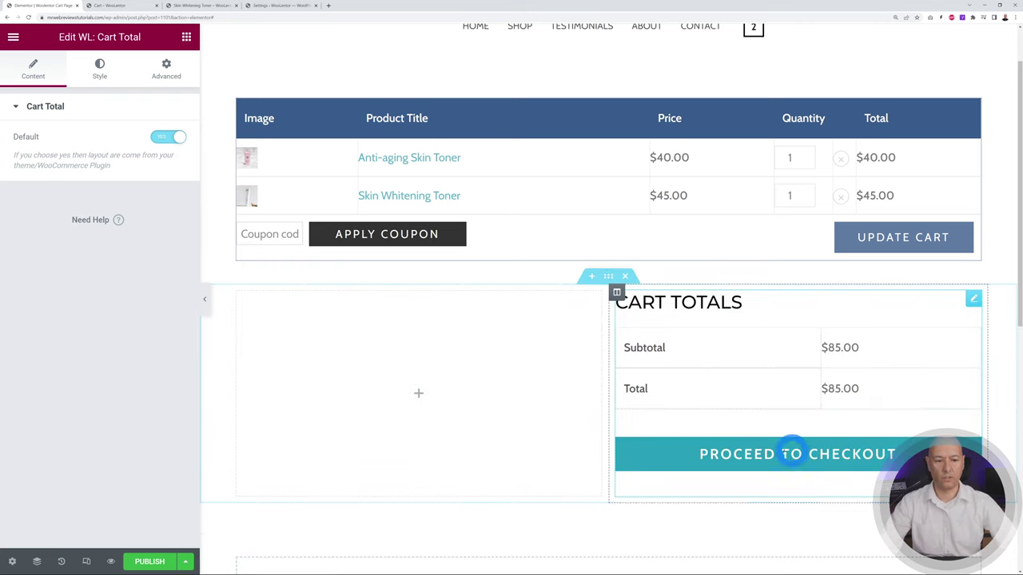
# - Set the normal background colour of the cart total's checkout button to dark red #BA0000
pyautogui.click(100, 70)
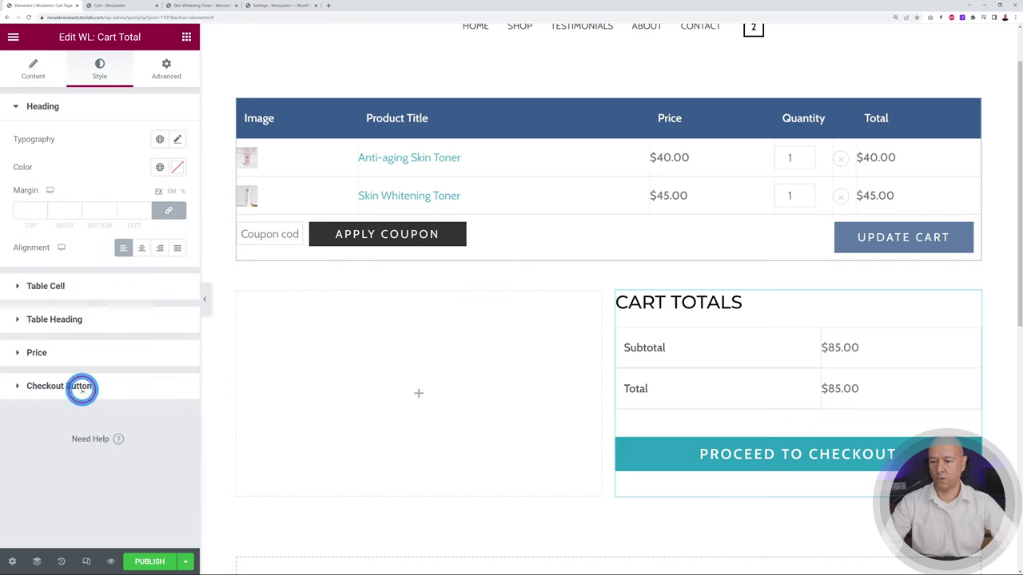
pyautogui.click(82, 387)
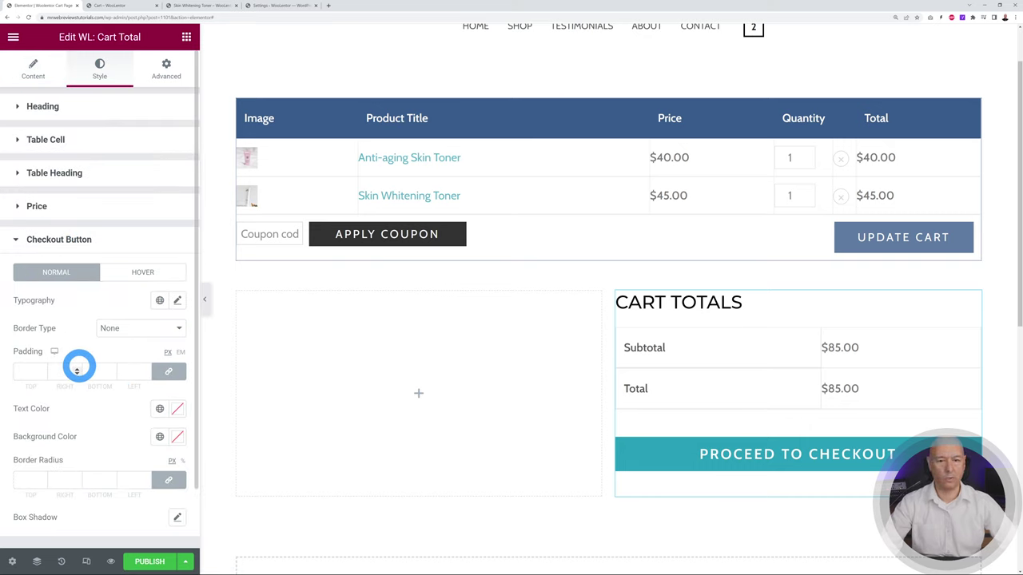
pyautogui.scroll(-2, 99, 362)
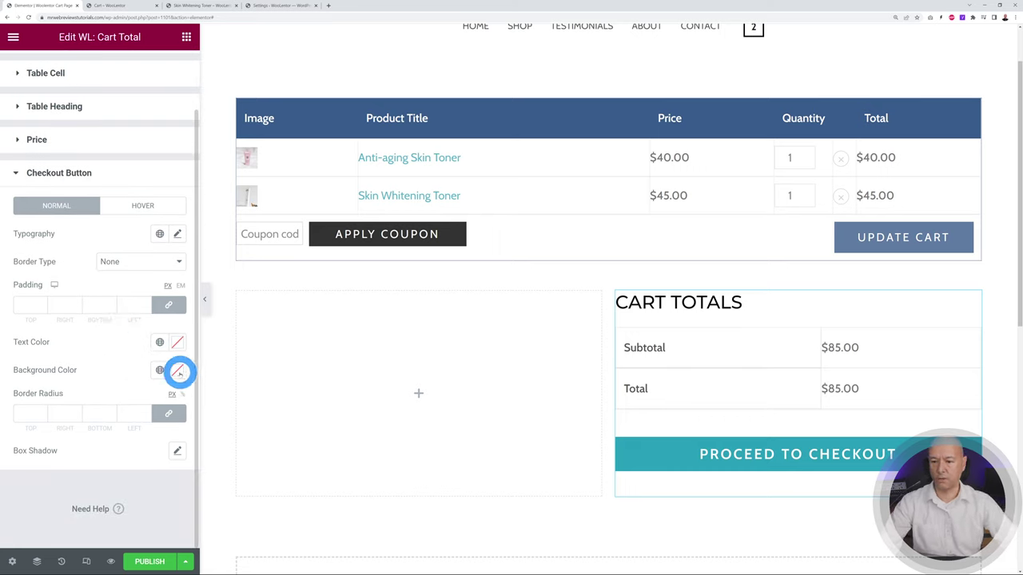
pyautogui.click(178, 371)
pyautogui.moveTo(155, 219); pyautogui.dragTo(167, 219)
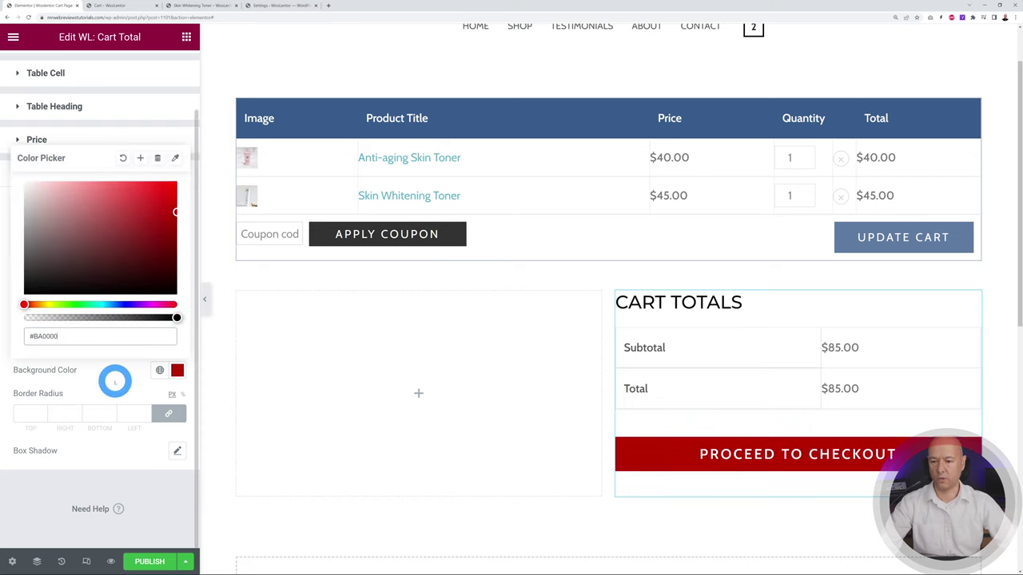
pyautogui.click(115, 377)
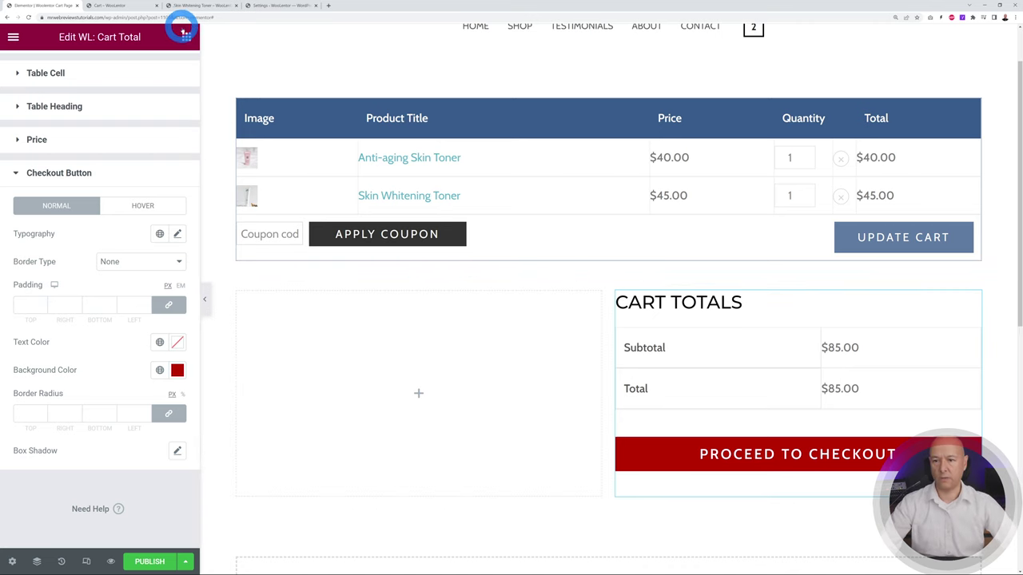
# - Place the WL: Product Grid widget in the empty first column beside the cart totals
pyautogui.click(186, 37)
pyautogui.scroll(-15, 159, 293)
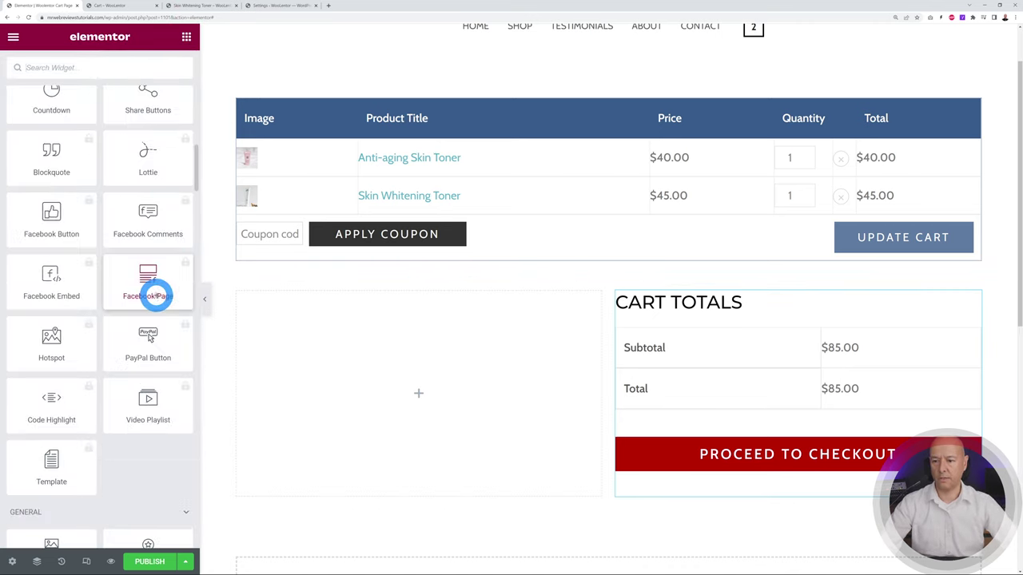
pyautogui.scroll(-15, 153, 296)
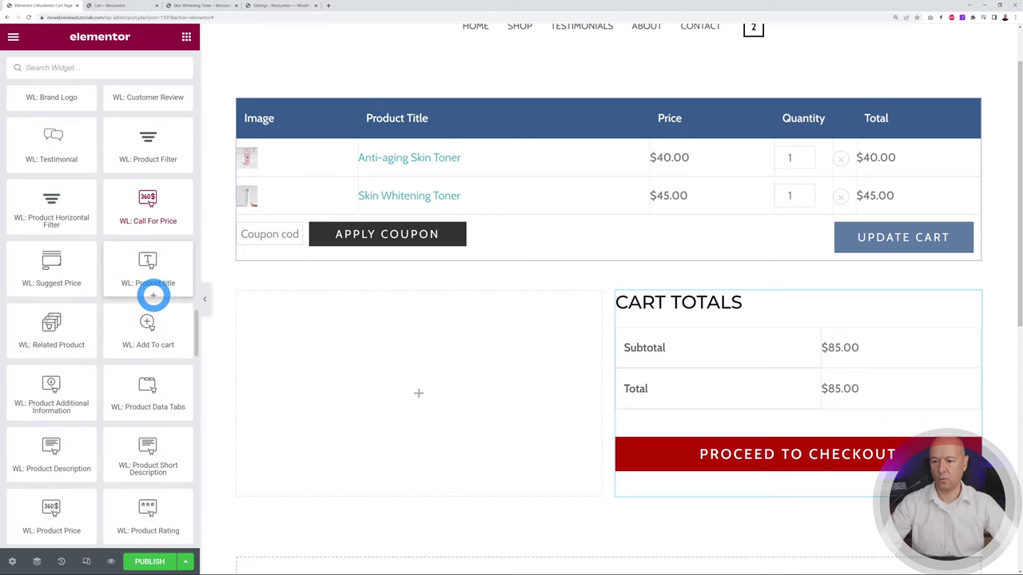
pyautogui.scroll(-12, 148, 295)
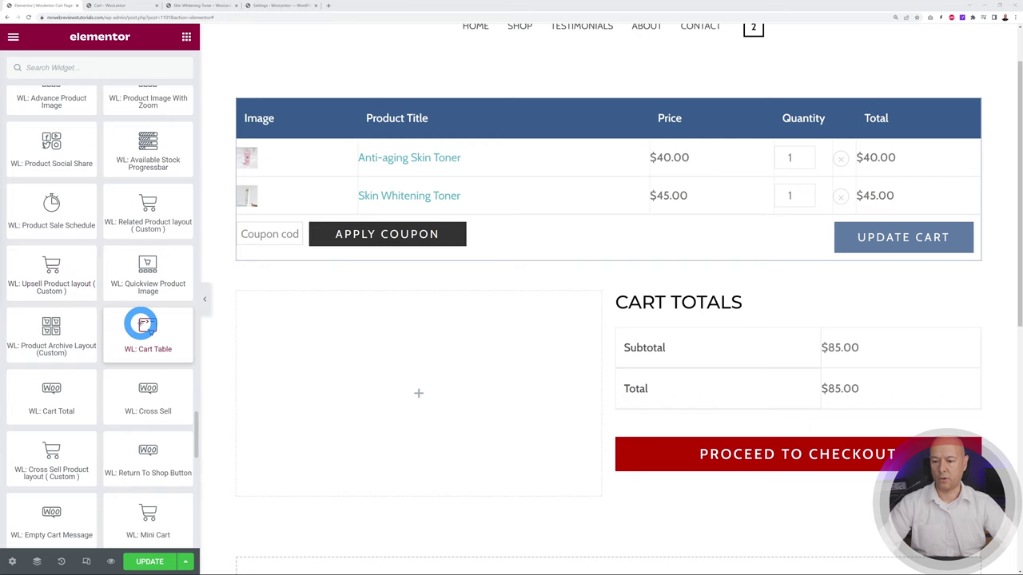
pyautogui.scroll(-2, 85, 393)
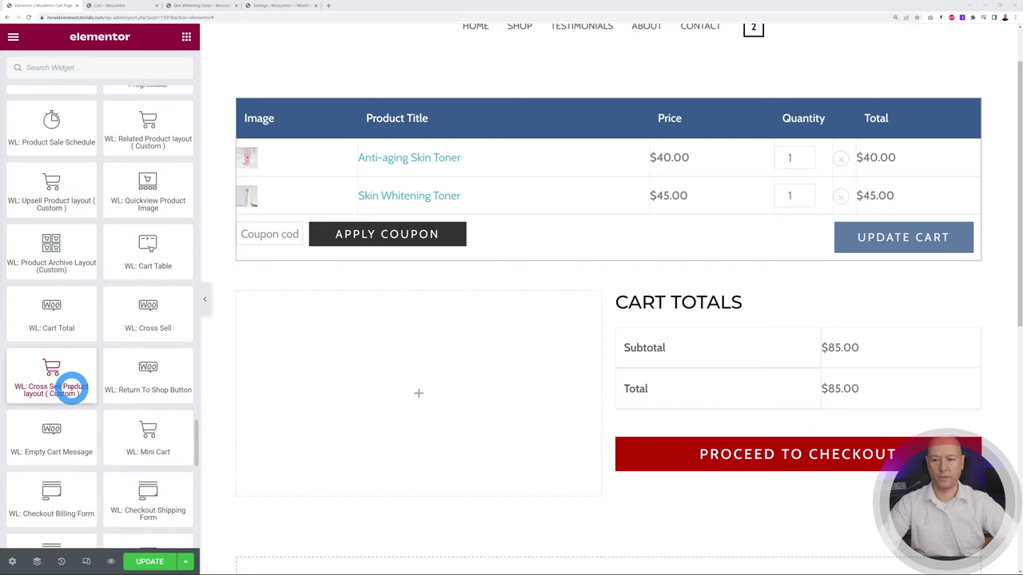
pyautogui.scroll(4, 72, 389)
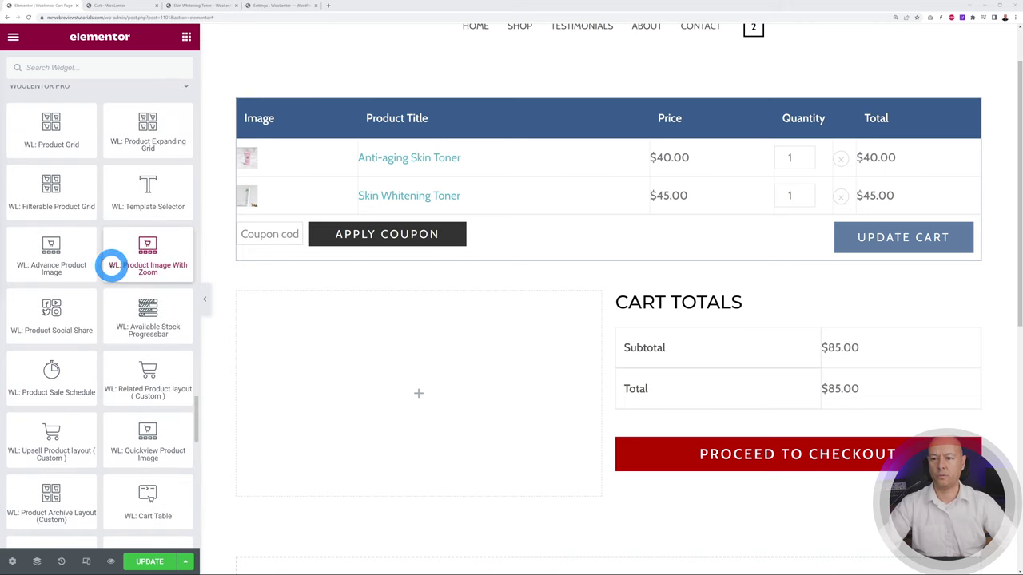
pyautogui.moveTo(70, 134); pyautogui.dragTo(361, 388)
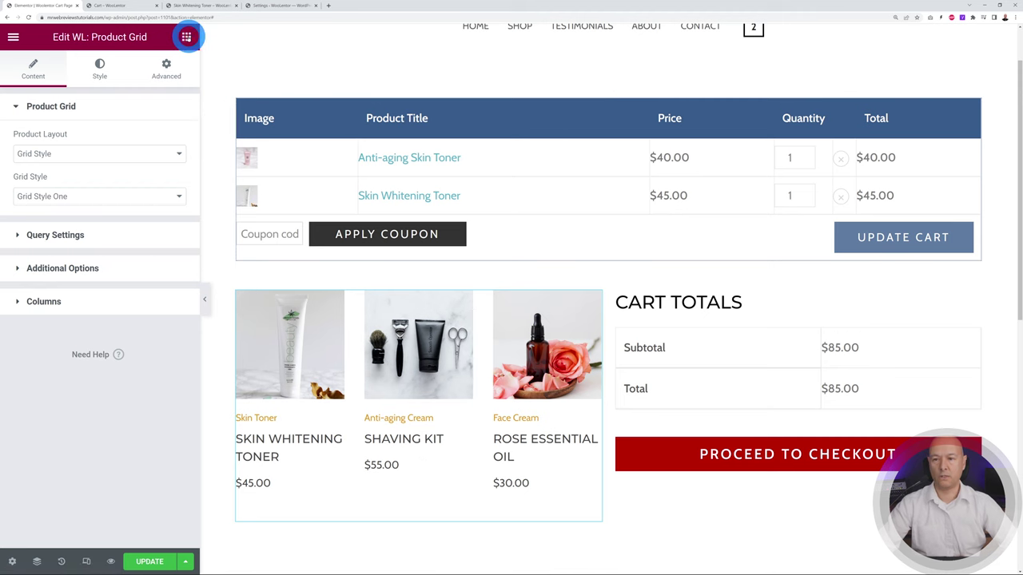
# - Add a heading reading "You might also like..." above the product grid and update the template
pyautogui.click(186, 37)
pyautogui.moveTo(150, 194); pyautogui.dragTo(251, 290)
pyautogui.tripleClick(148, 170)
pyautogui.write('You might also like...')
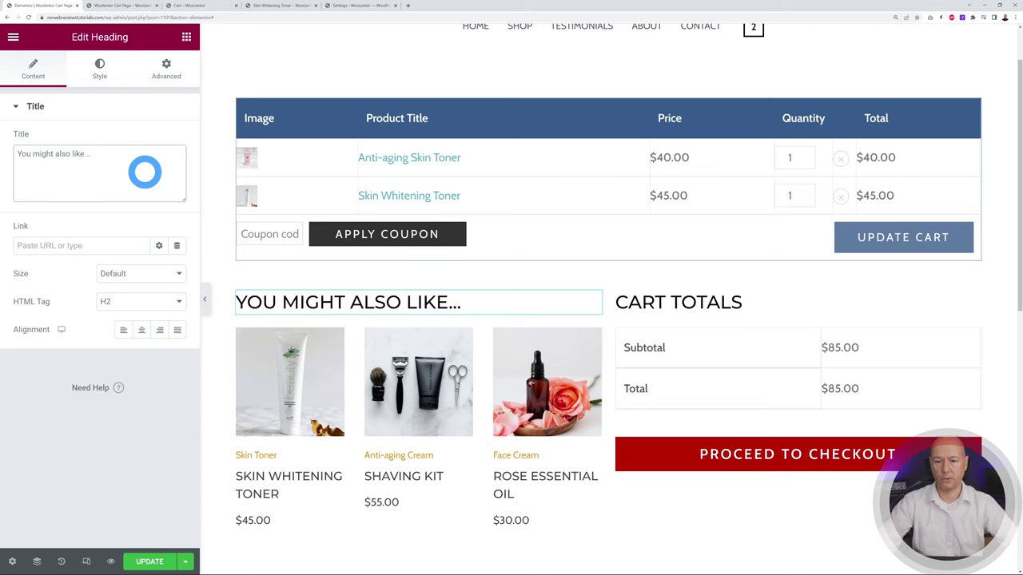
pyautogui.click(170, 466)
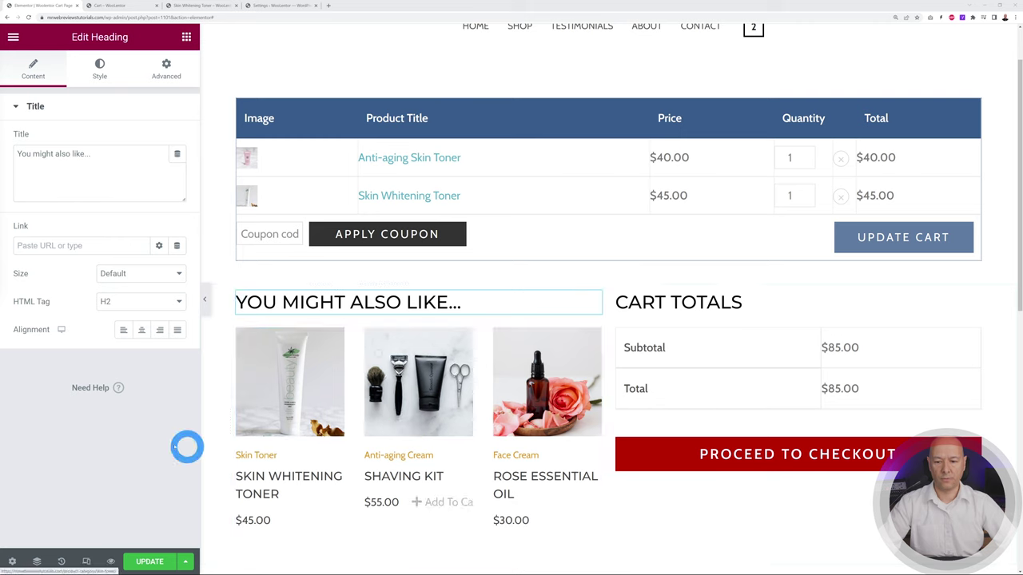
pyautogui.click(152, 561)
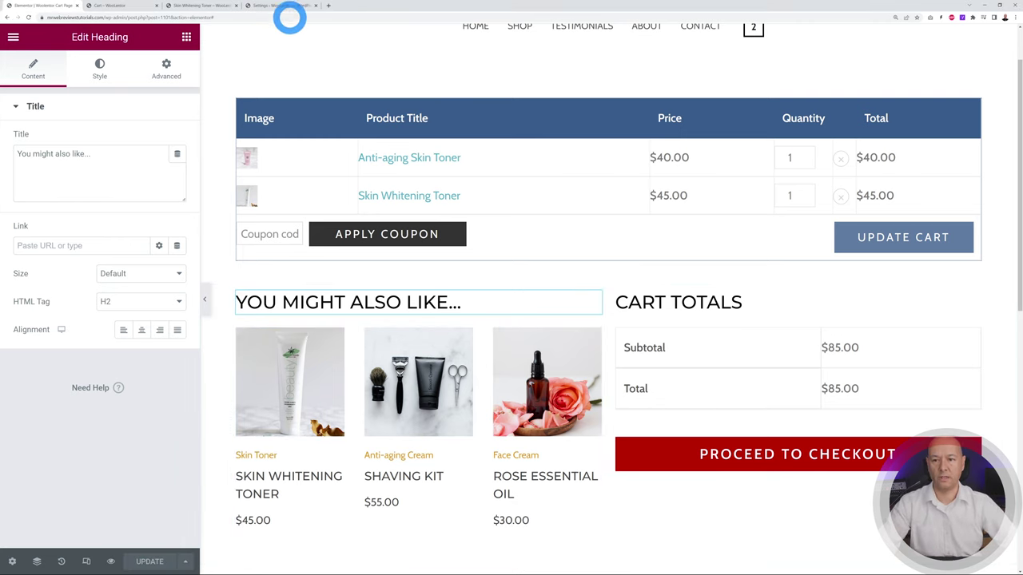
# - In the WooLentor settings, assign "Woolentor Cart Page (page)" as the Cart Page Template and save the changes
pyautogui.click(284, 6)
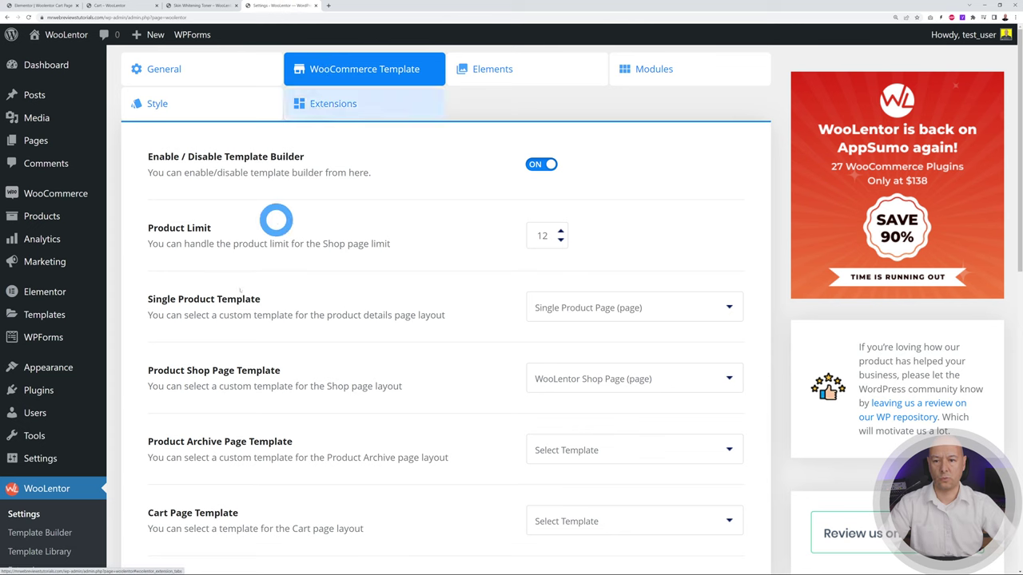
pyautogui.scroll(-2, 402, 389)
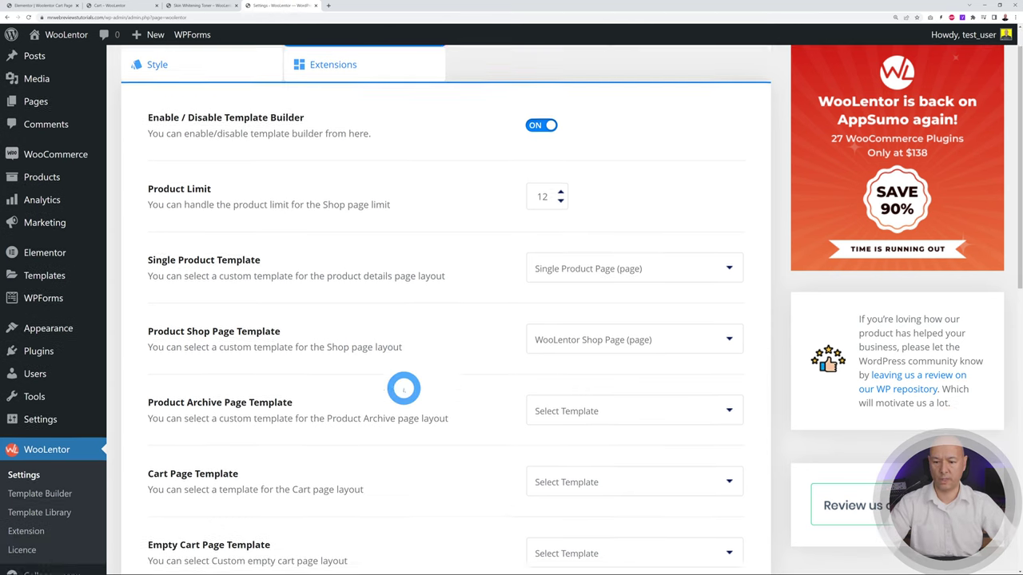
pyautogui.click(660, 421)
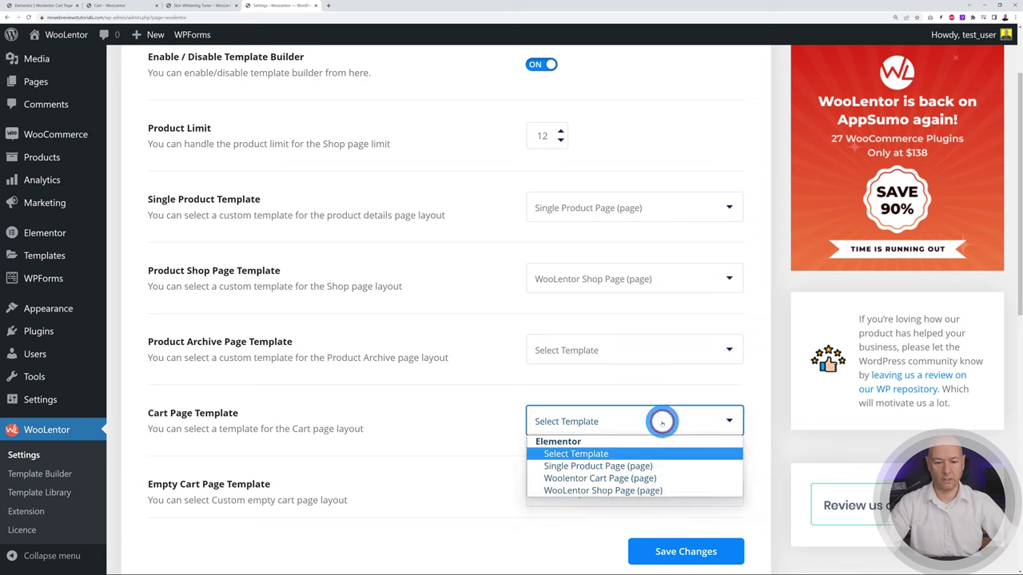
pyautogui.click(674, 478)
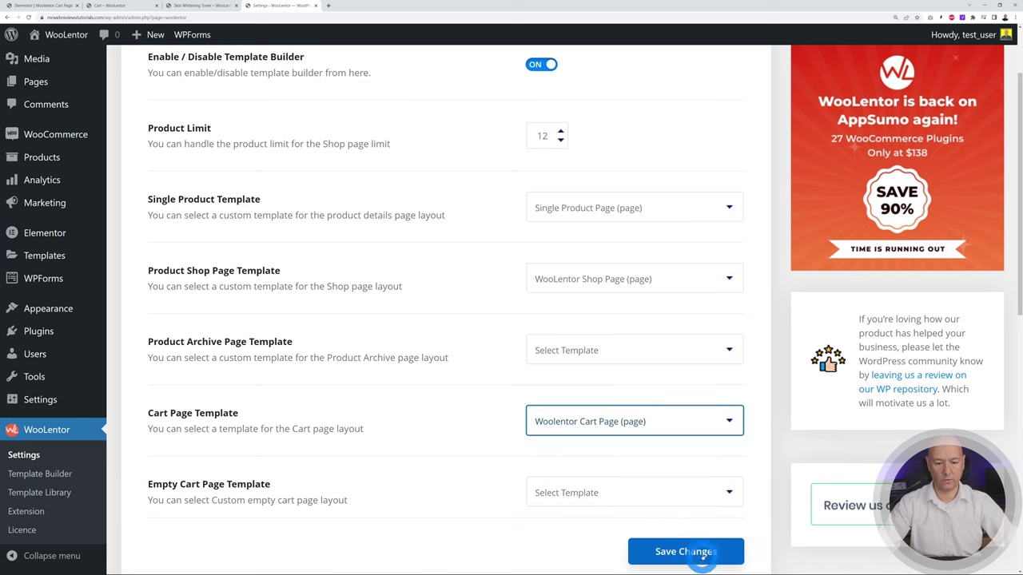
pyautogui.click(692, 551)
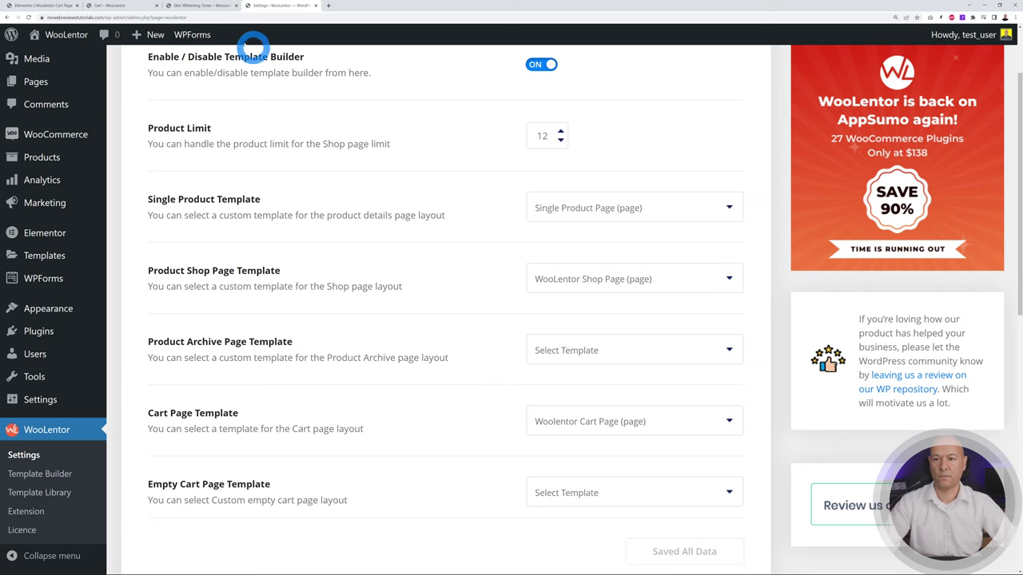
# - Review the store's live cart page with the custom template applied
pyautogui.click(125, 7)
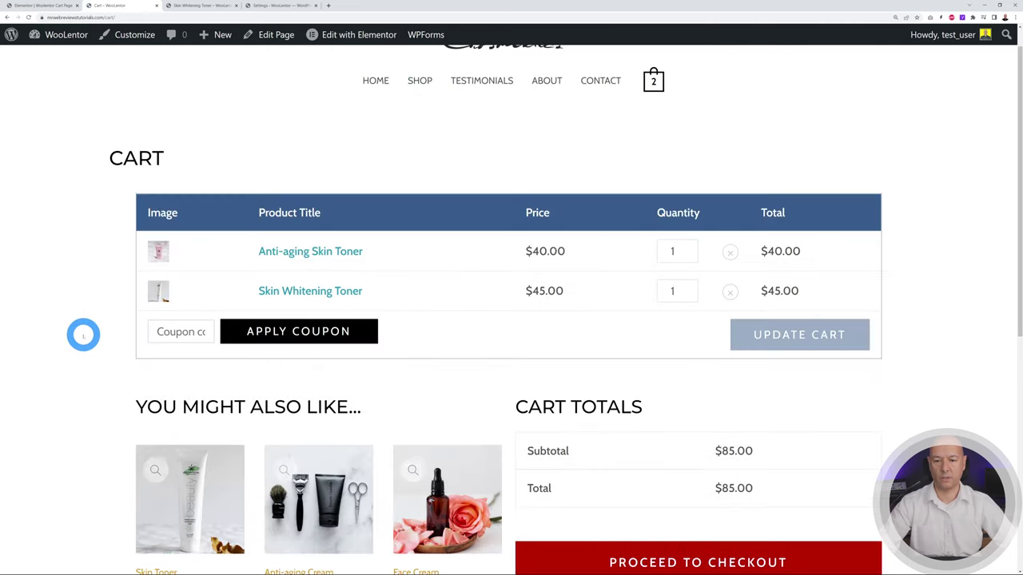
pyautogui.scroll(-2, 88, 334)
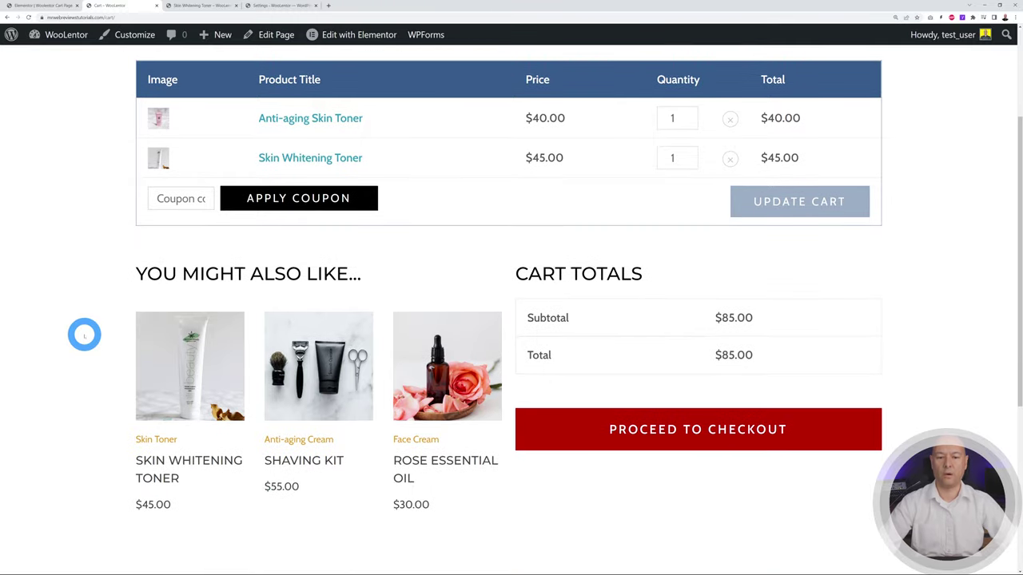
pyautogui.scroll(1, 85, 336)
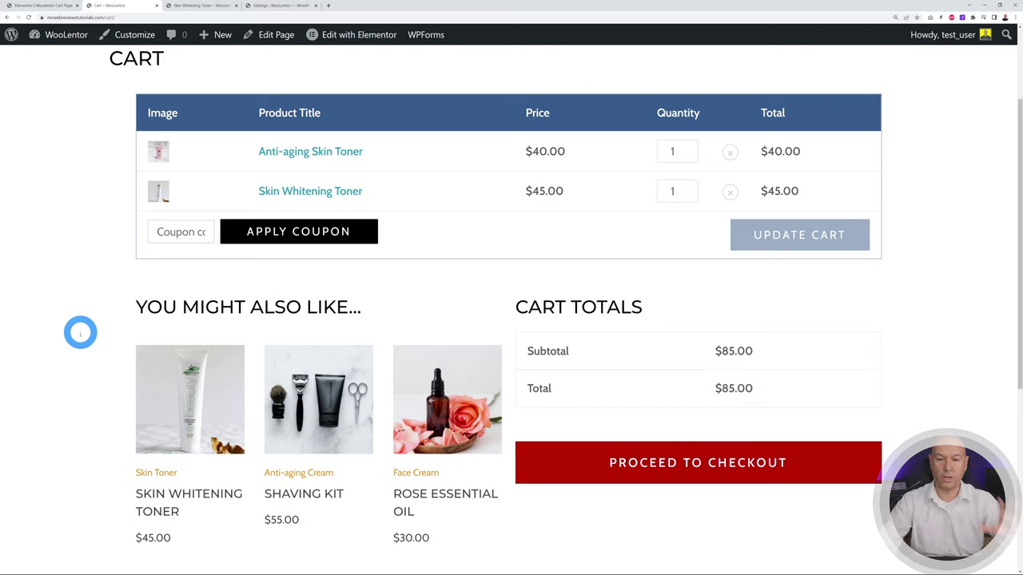
# - Proceed from the cart to checkout and examine the checkout page's billing form and order summary
pyautogui.click(680, 450)
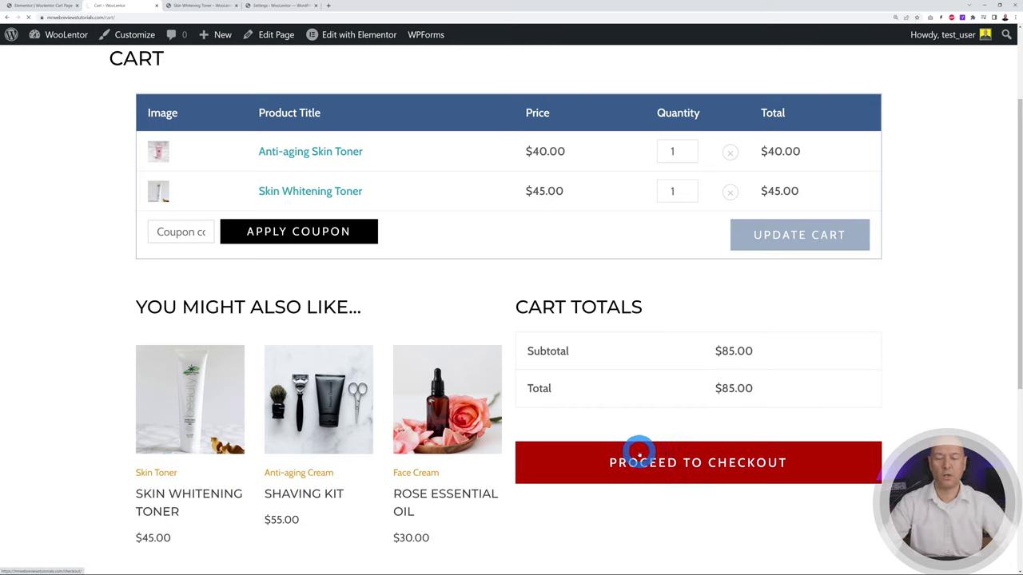
pyautogui.scroll(-1, 657, 418)
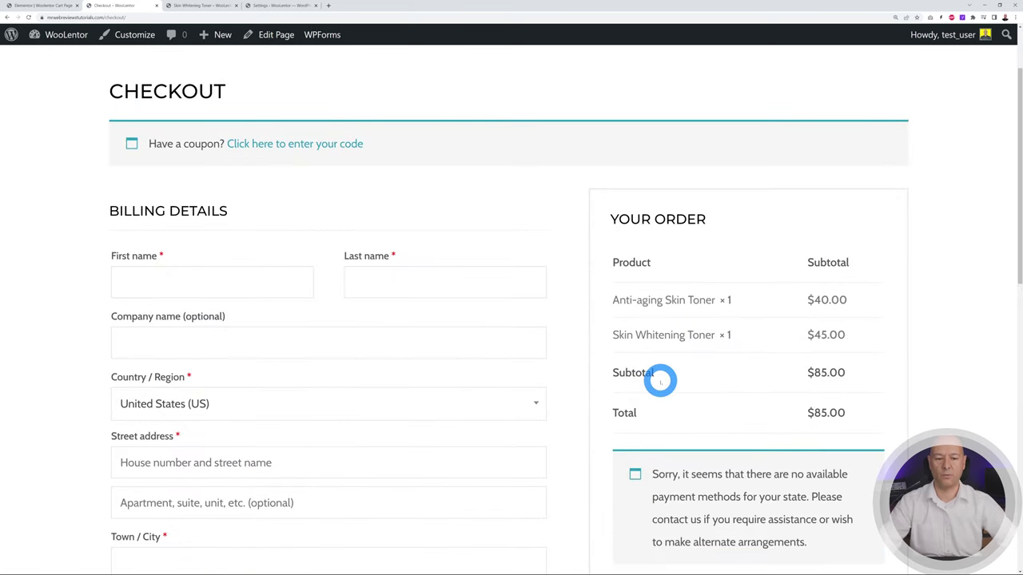
pyautogui.scroll(-2, 660, 381)
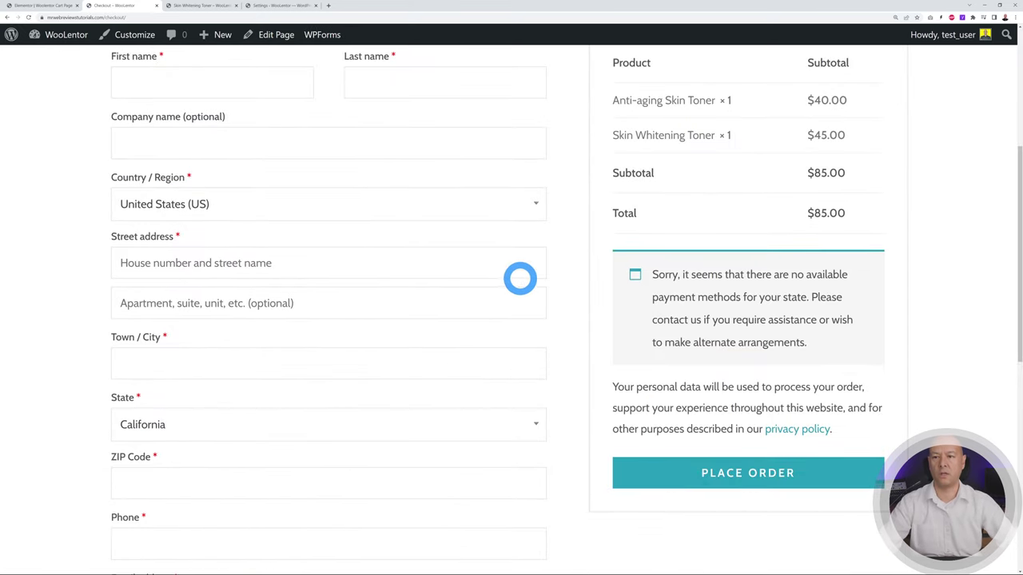
pyautogui.scroll(3, 480, 263)
# - Return to the WordPress dashboard and open the Modules section of the WooLentor settings
pyautogui.click(42, 6)
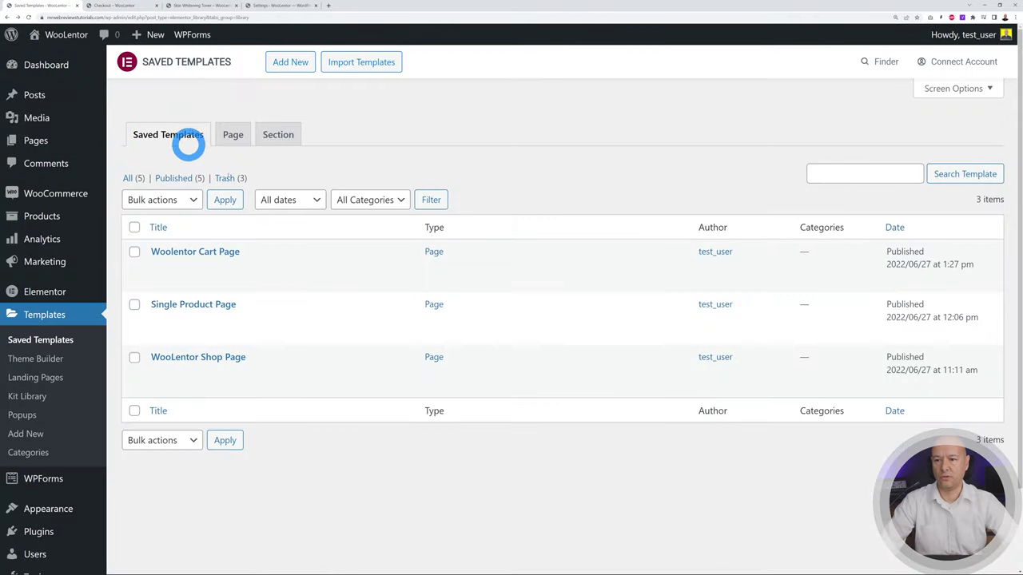
pyautogui.click(290, 64)
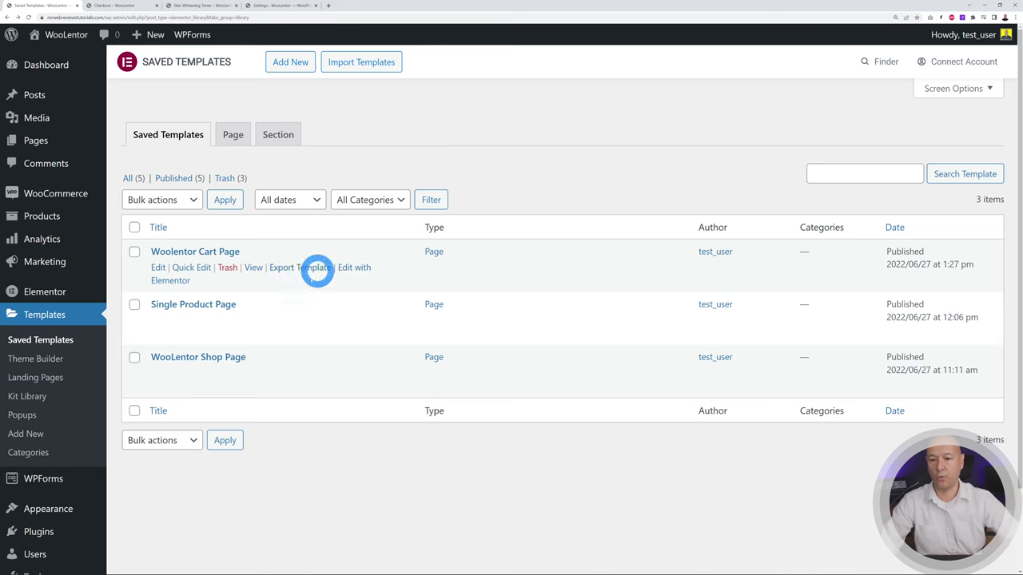
pyautogui.scroll(-2, 76, 383)
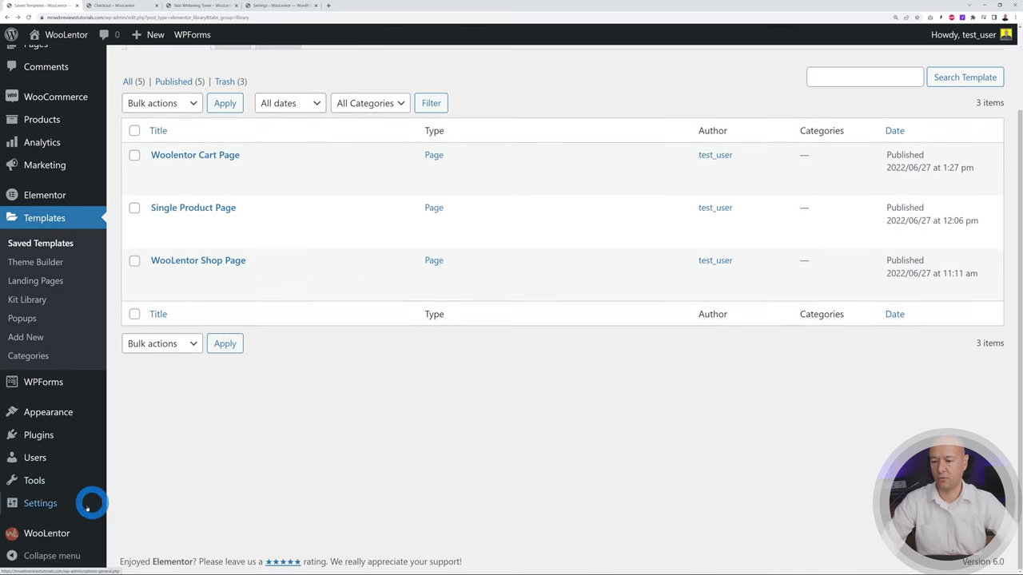
pyautogui.moveTo(59, 533)
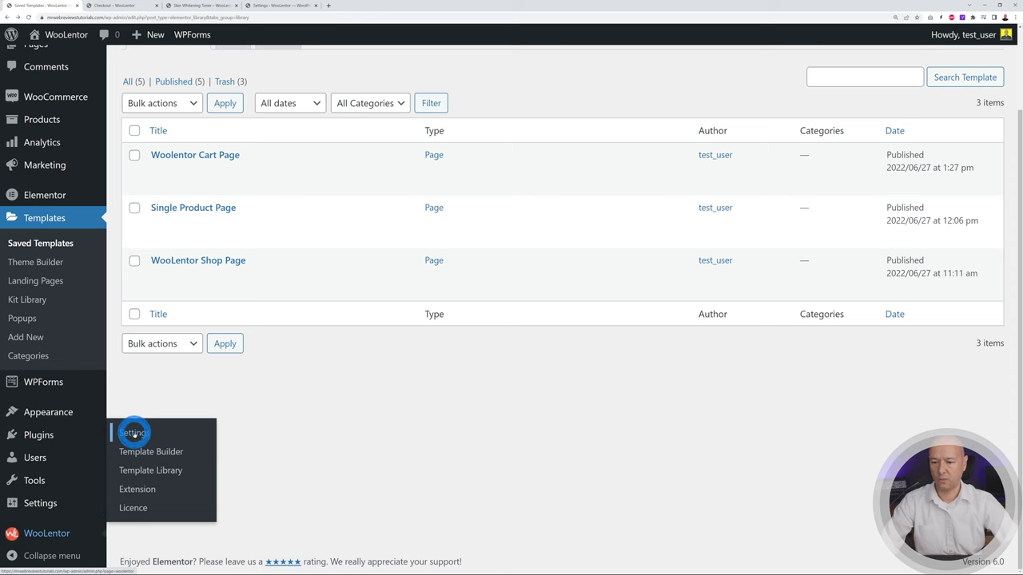
pyautogui.click(170, 435)
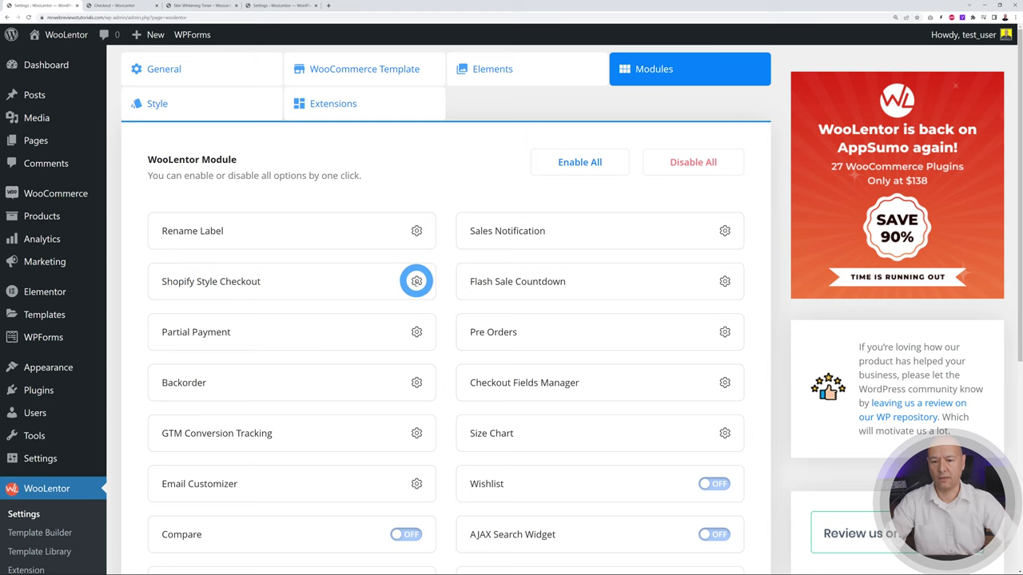
# - Enable the Shopify Style Checkout module and save its settings
pyautogui.click(416, 281)
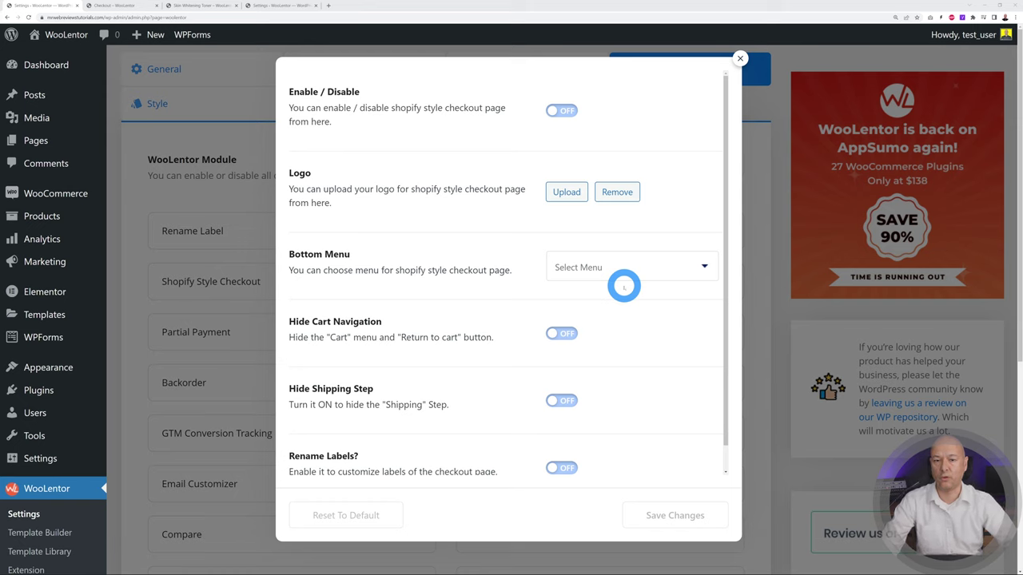
pyautogui.click(563, 110)
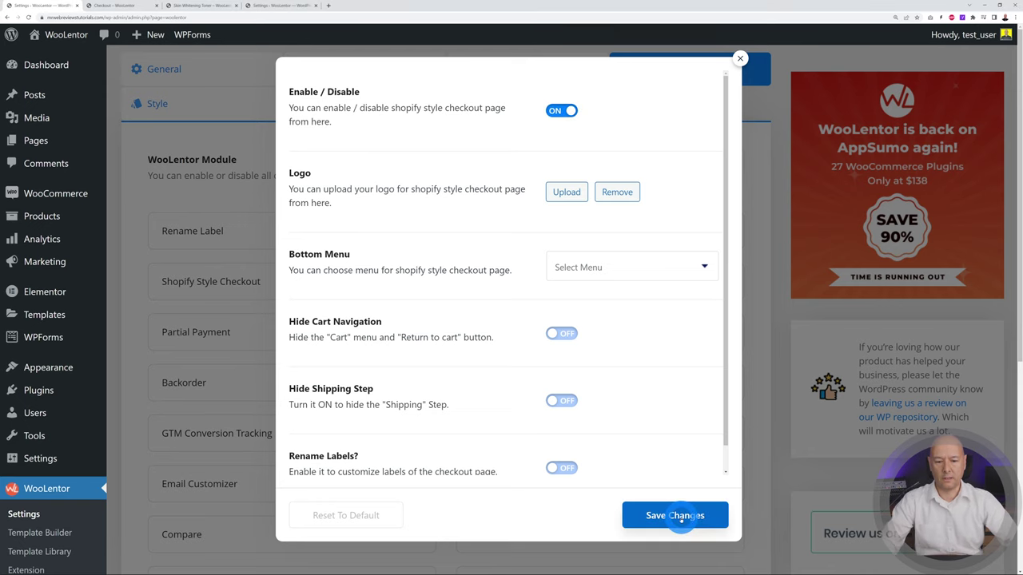
pyautogui.click(680, 515)
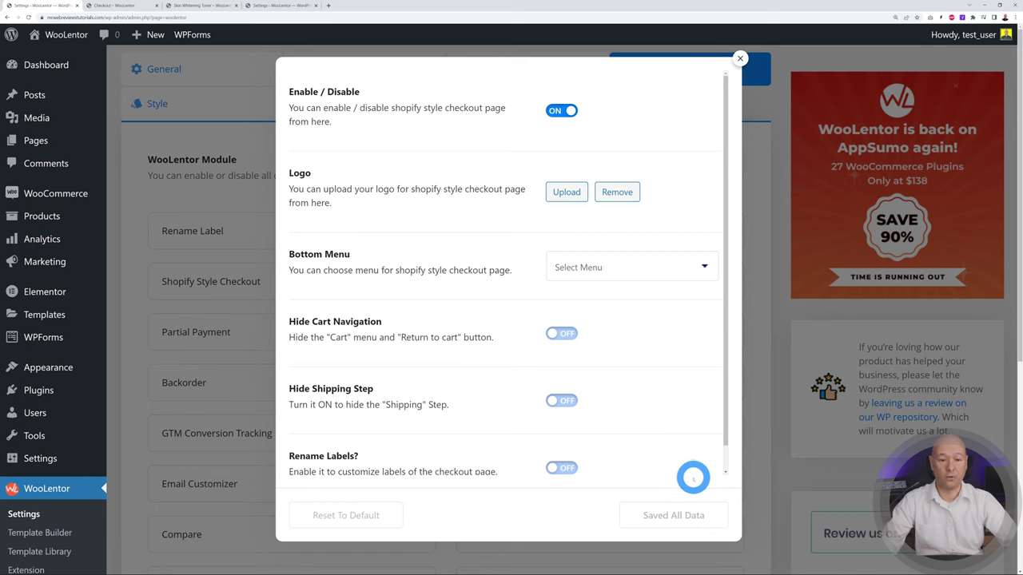
# - Reload the store's checkout page and examine its Shopify-style layout
pyautogui.click(124, 8)
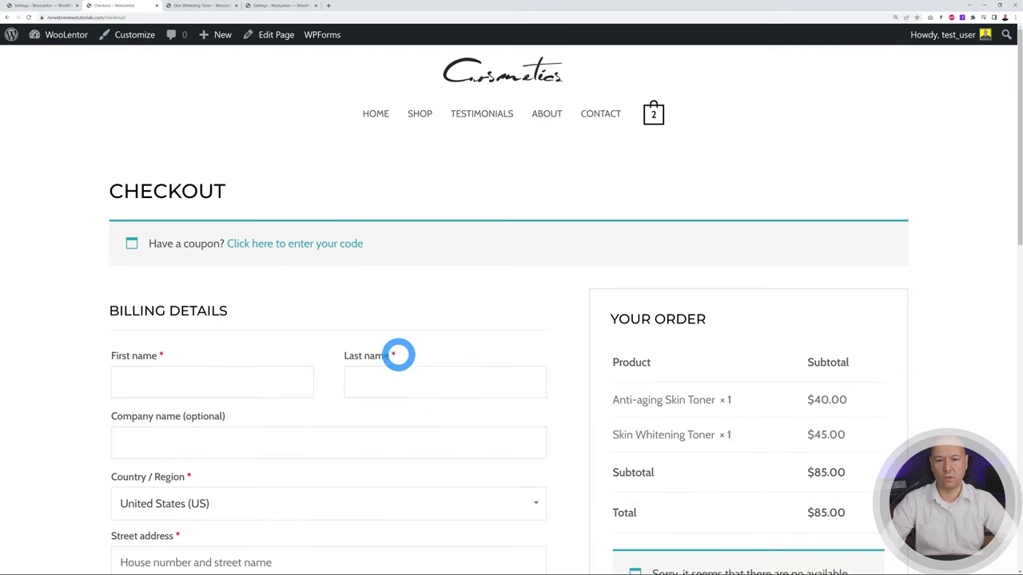
pyautogui.click(29, 16)
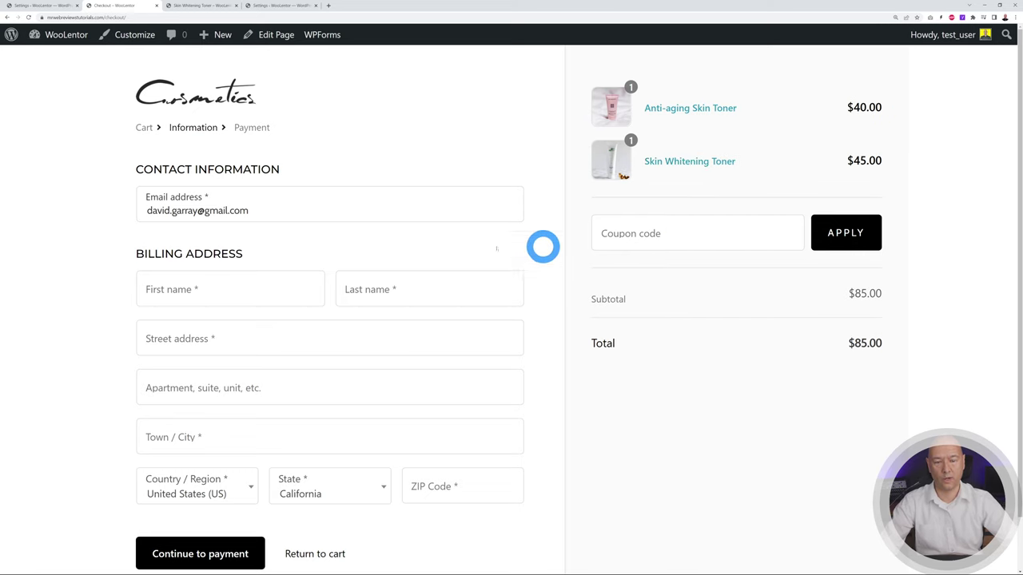
pyautogui.scroll(-1, 413, 337)
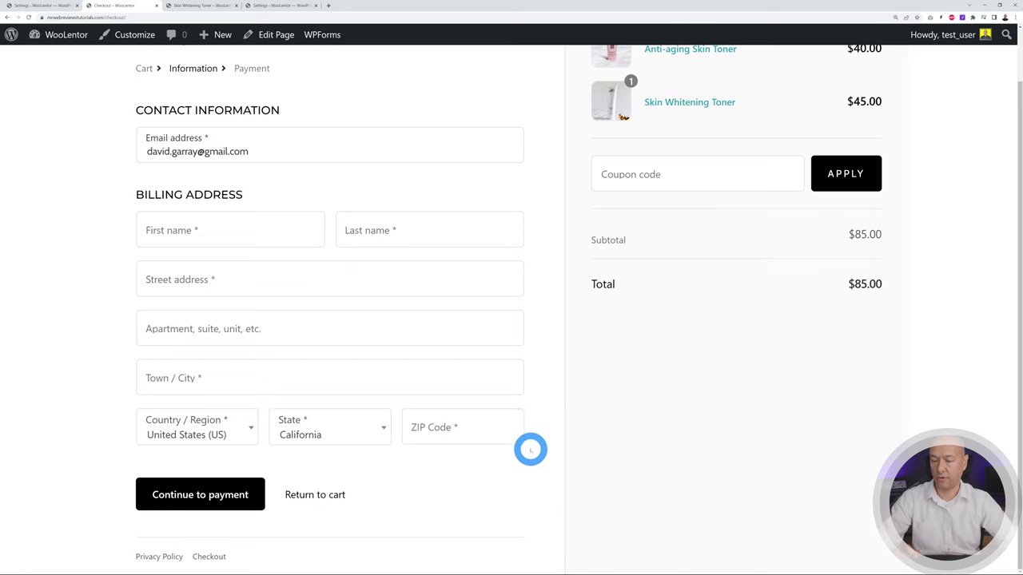
pyautogui.scroll(1, 530, 449)
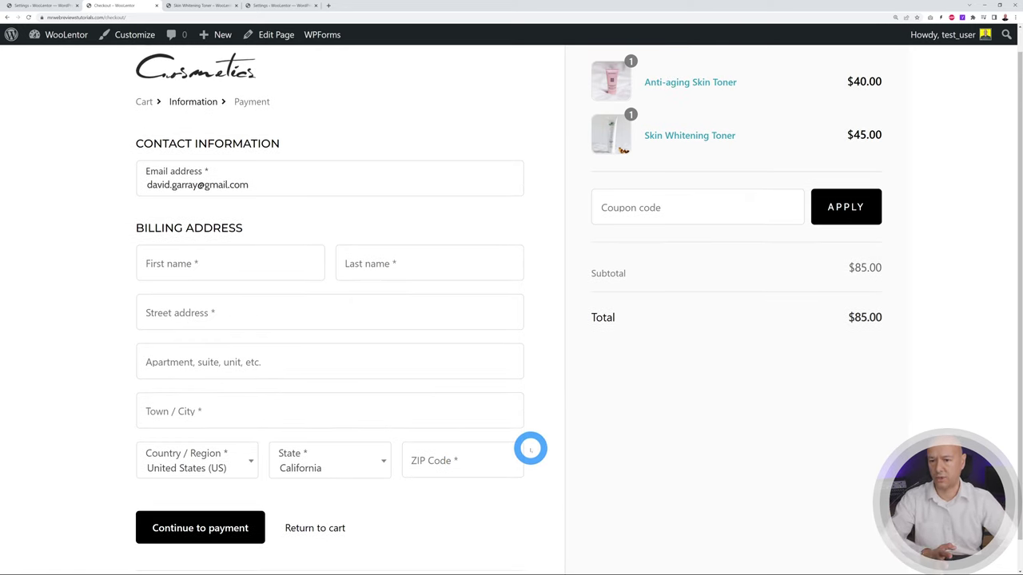